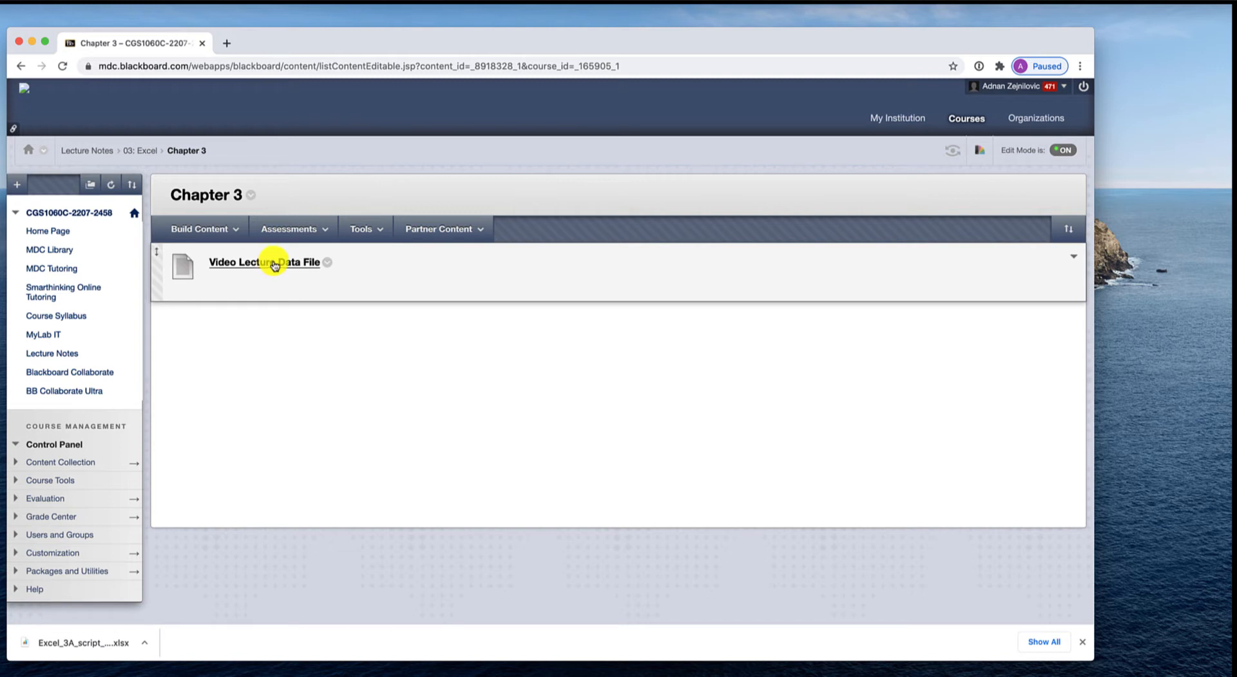
- Download the Video Lecture Data File from the Chapter 3 course page and reveal it in Finder
{"action": "left_click", "coordinate": [274, 265]}
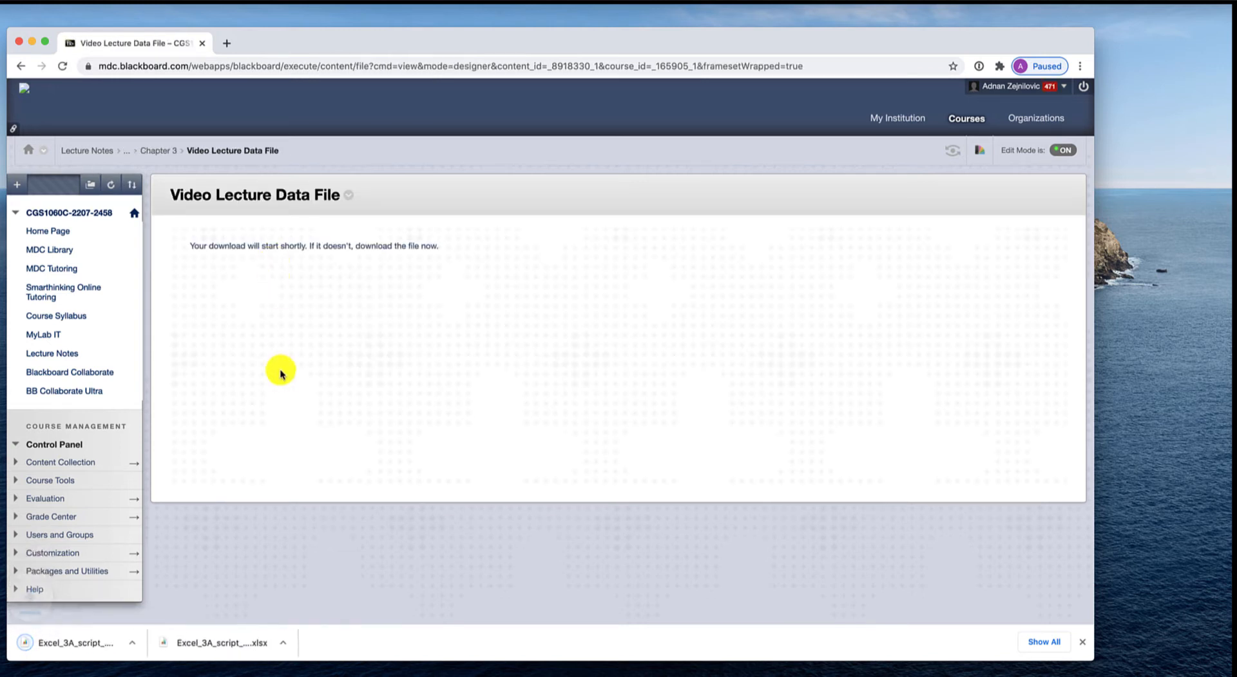
{"action": "left_click", "coordinate": [147, 643]}
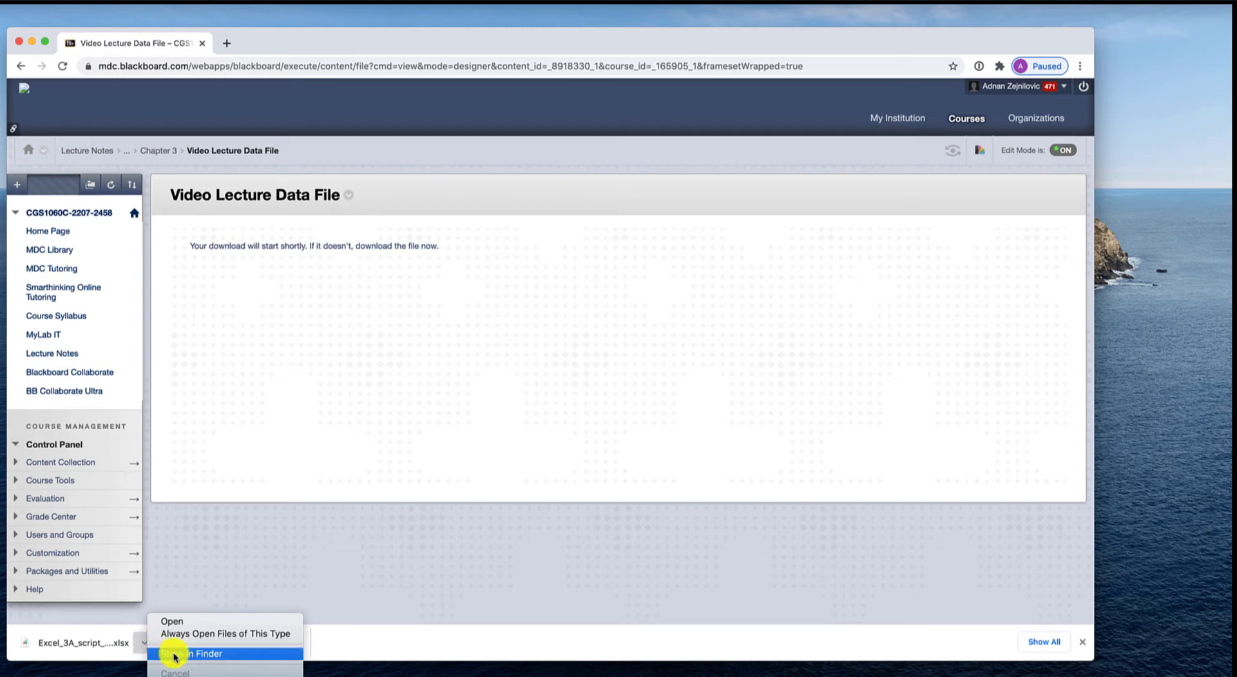
{"action": "left_click", "coordinate": [172, 653]}
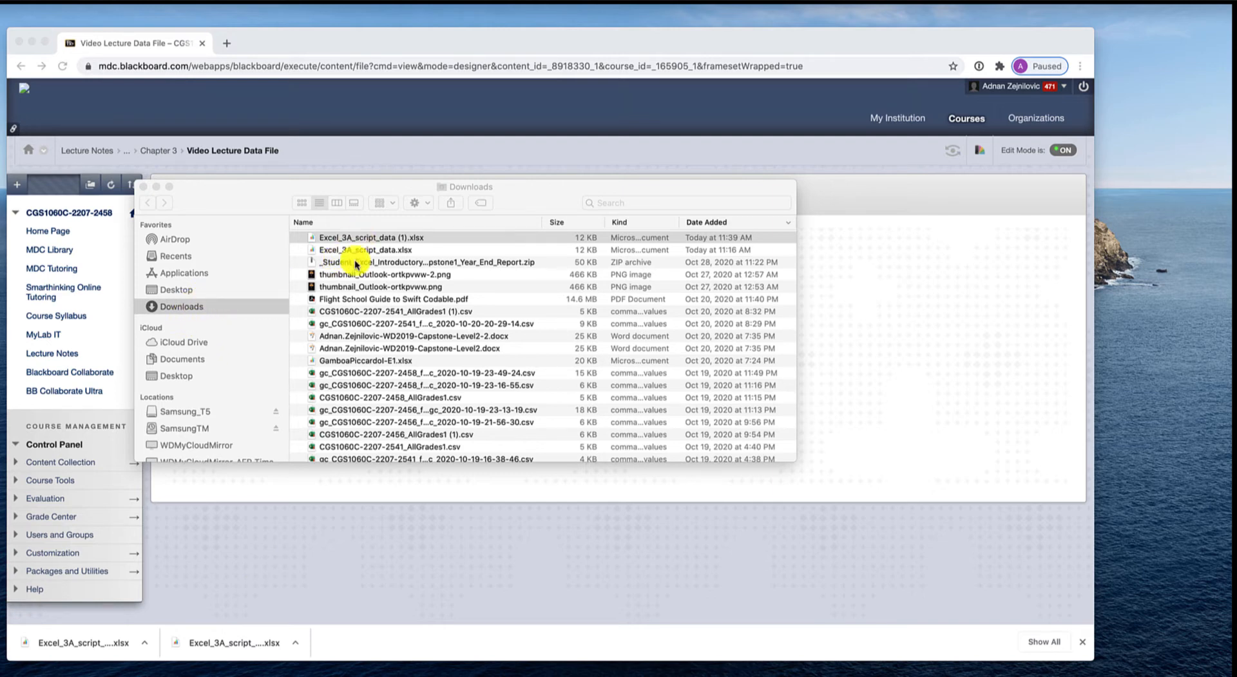
- Open Excel_3A_script_data.xlsx from the Downloads folder with Excel instead of the default program
{"action": "left_click", "coordinate": [351, 238]}
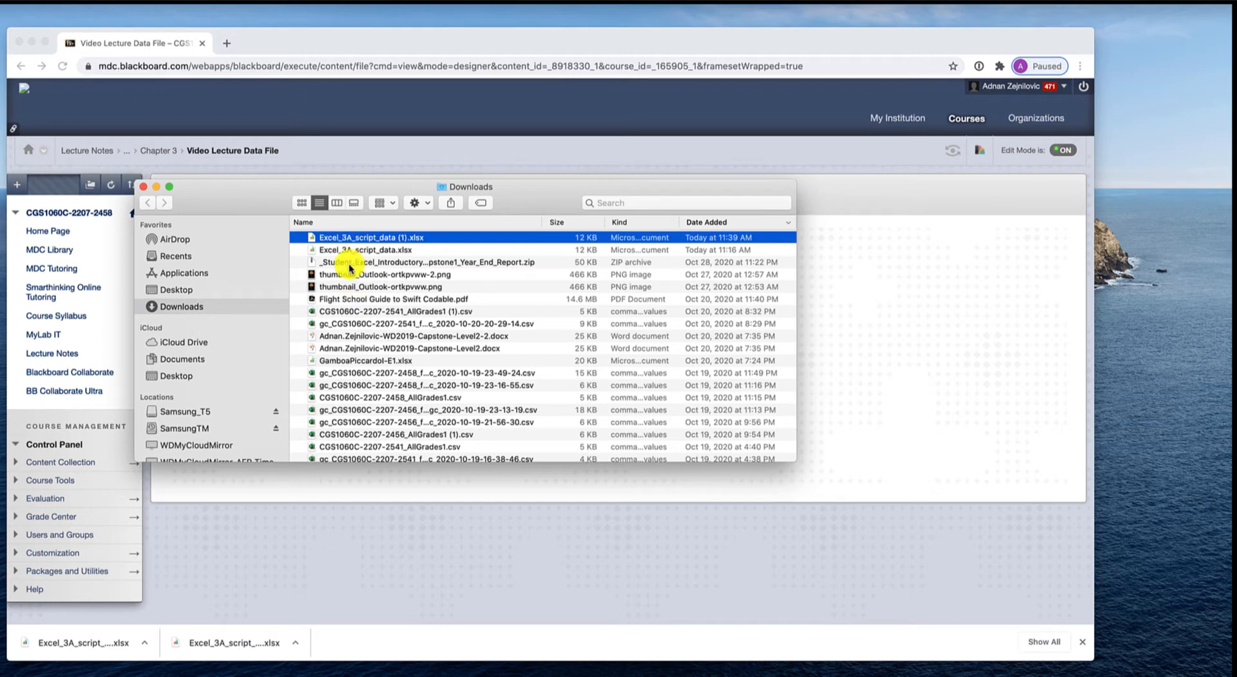
{"action": "left_click", "coordinate": [352, 248]}
{"action": "right_click", "coordinate": [354, 248]}
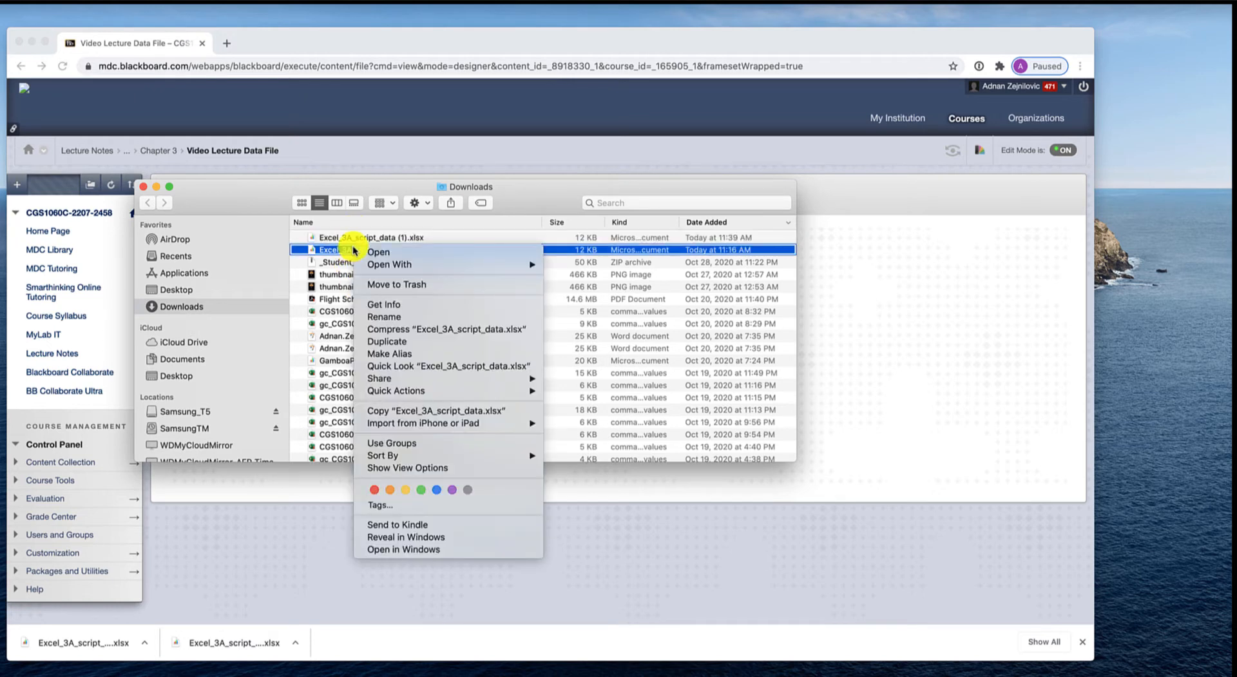
{"action": "mouse_move", "coordinate": [400, 265]}
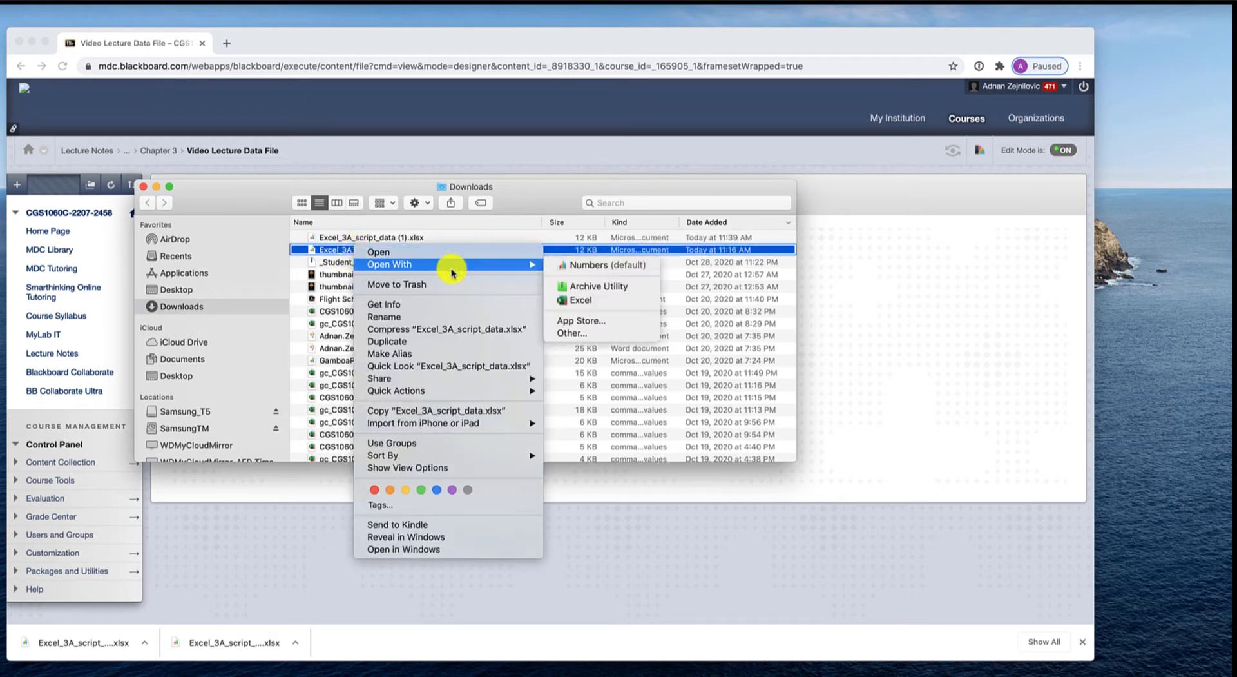
{"action": "left_click", "coordinate": [604, 297]}
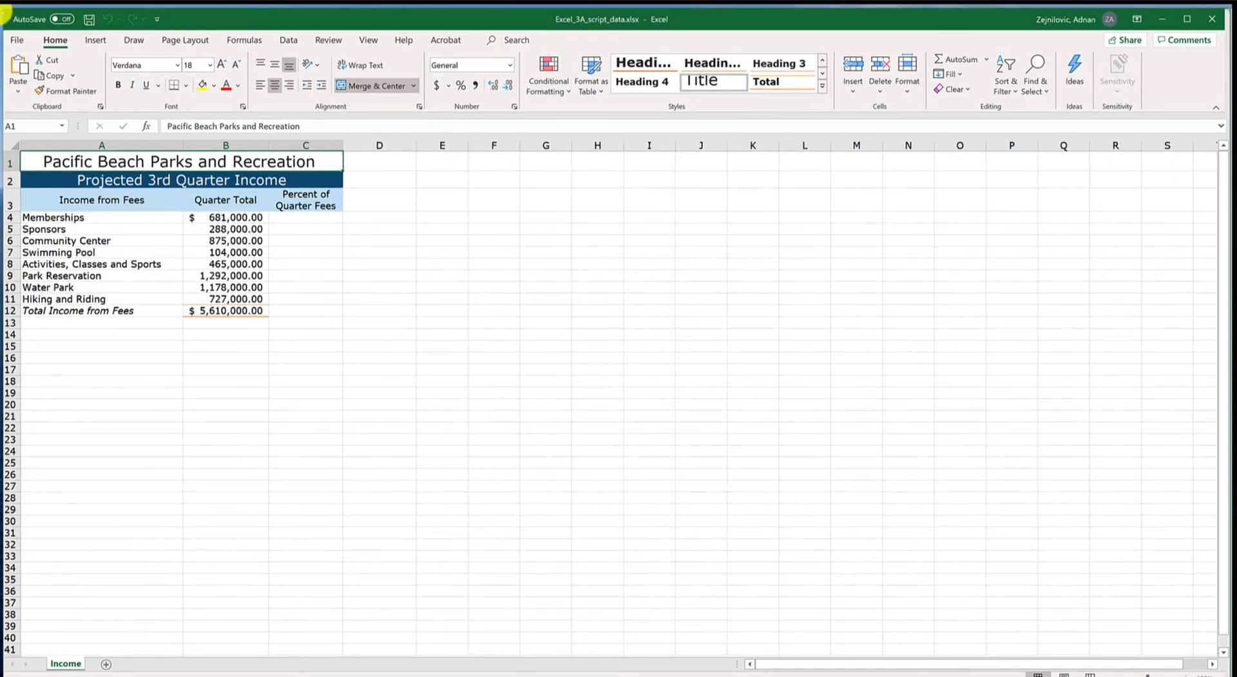
{"action": "left_click_drag", "start_coordinate": [3, 11], "coordinate": [0, 11]}
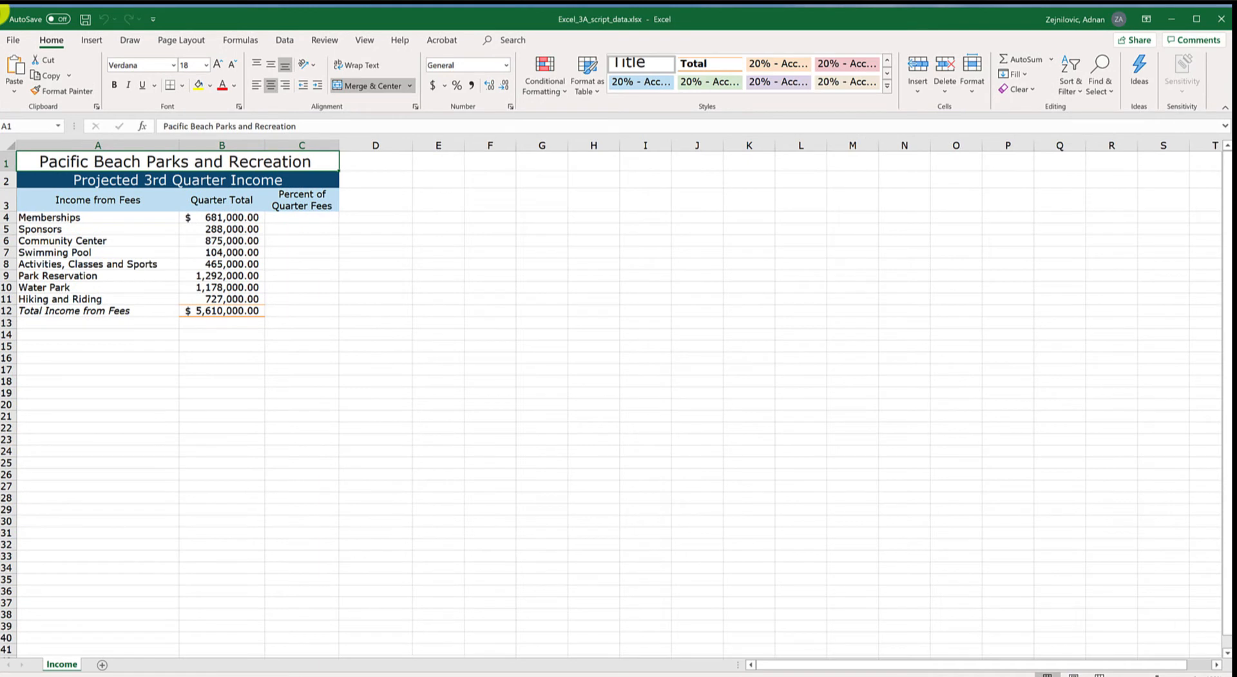
{"action": "left_click", "coordinate": [65, 4]}
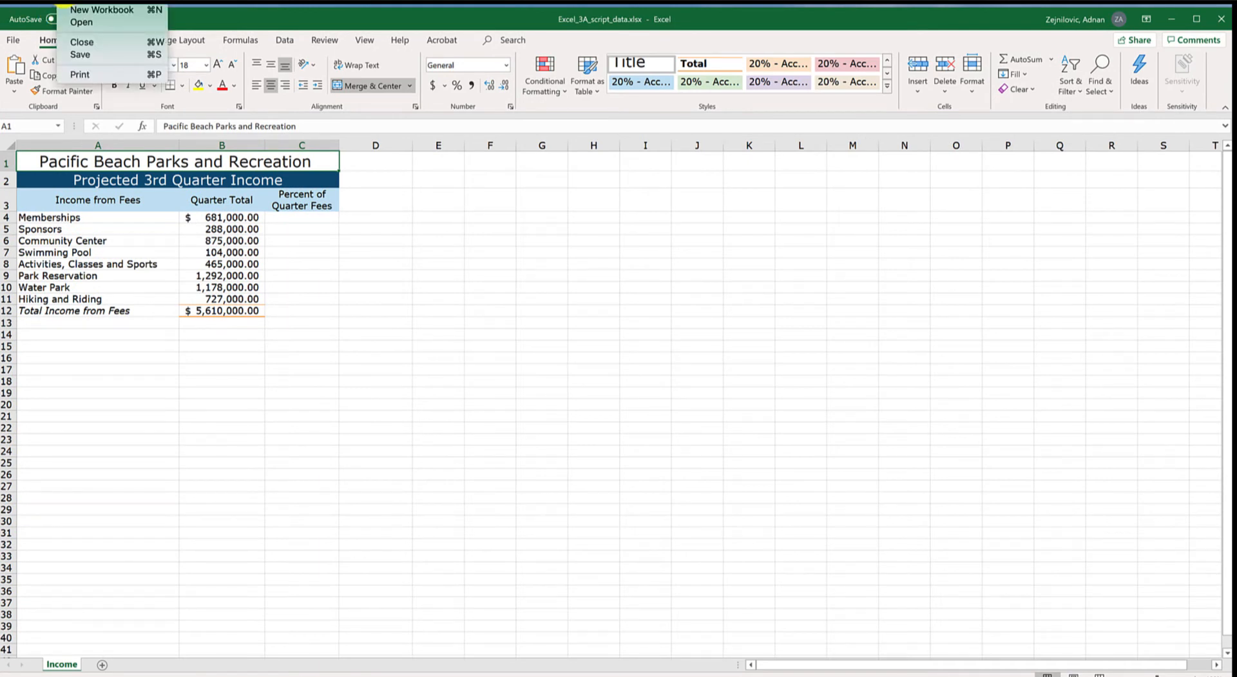
{"action": "left_click", "coordinate": [522, 328]}
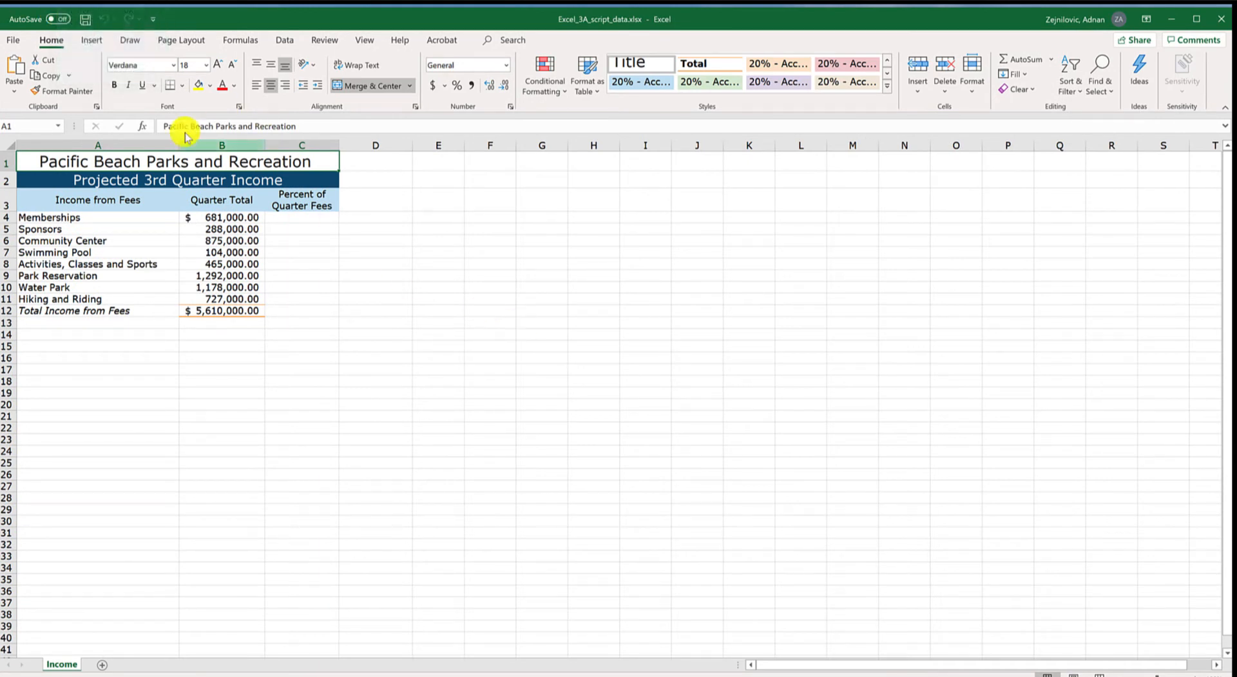
- Start saving a copy of the workbook and choose the MDC > 2020 > Lectures folder on the Samsung_T5 (V:) drive
{"action": "left_click", "coordinate": [13, 40]}
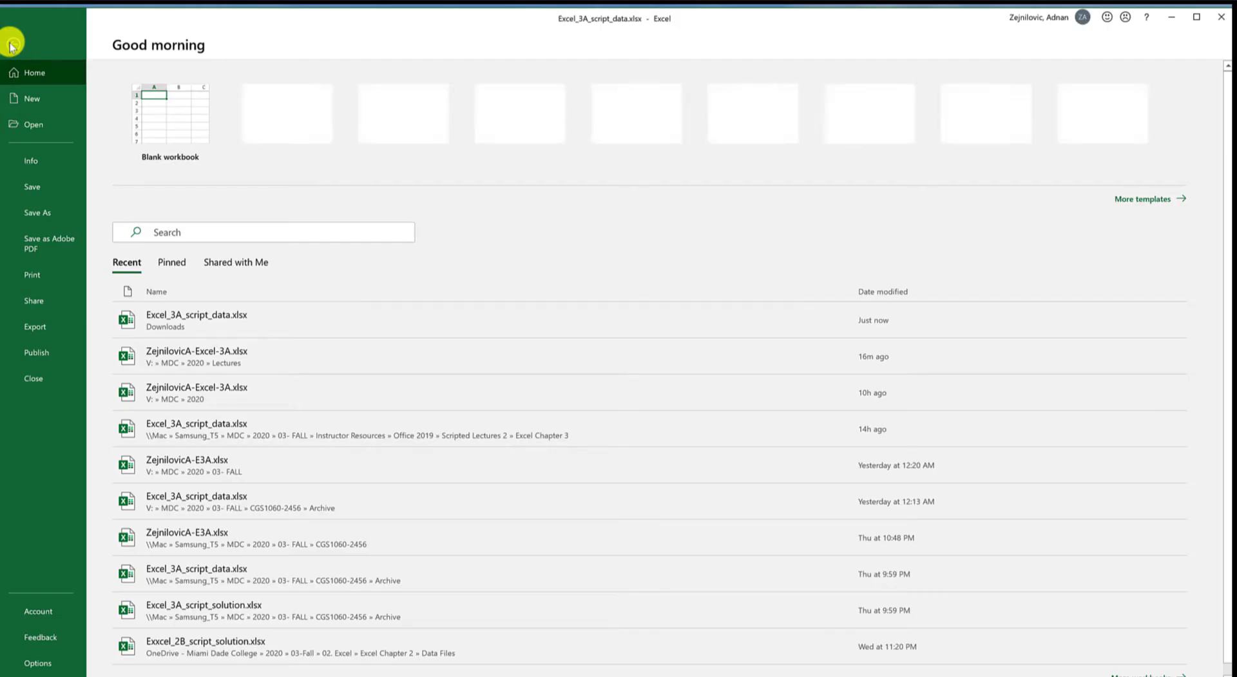
{"action": "left_click", "coordinate": [21, 214]}
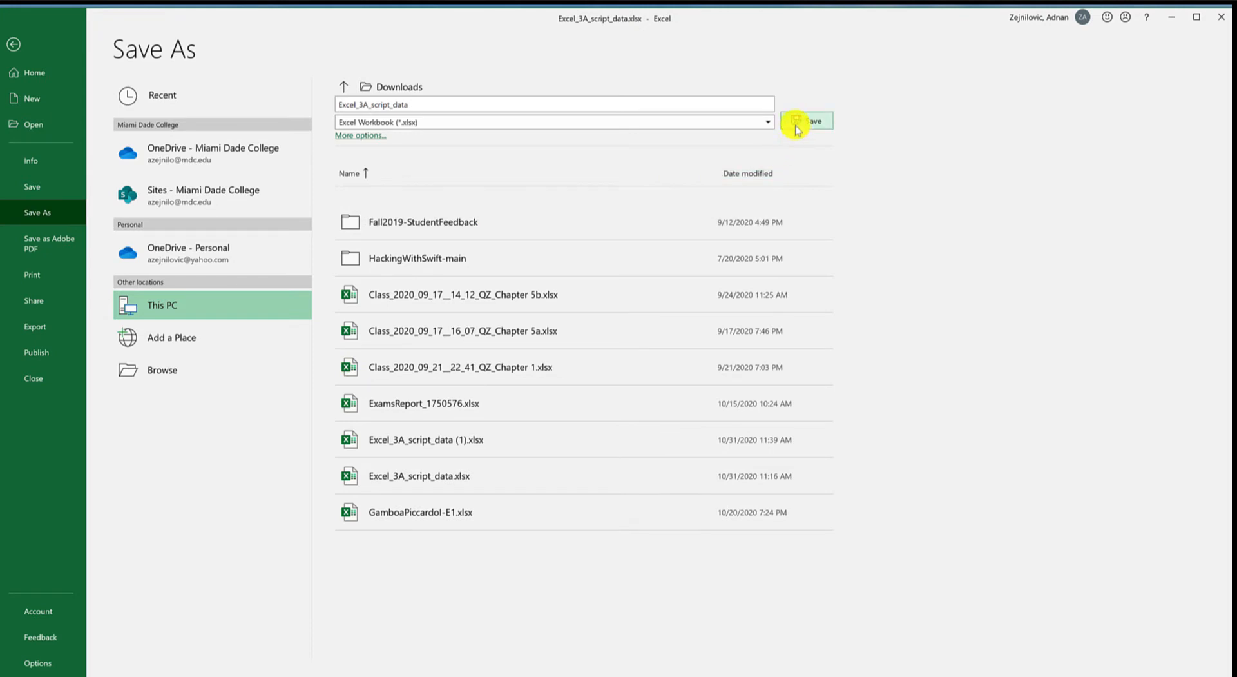
{"action": "left_click", "coordinate": [359, 137]}
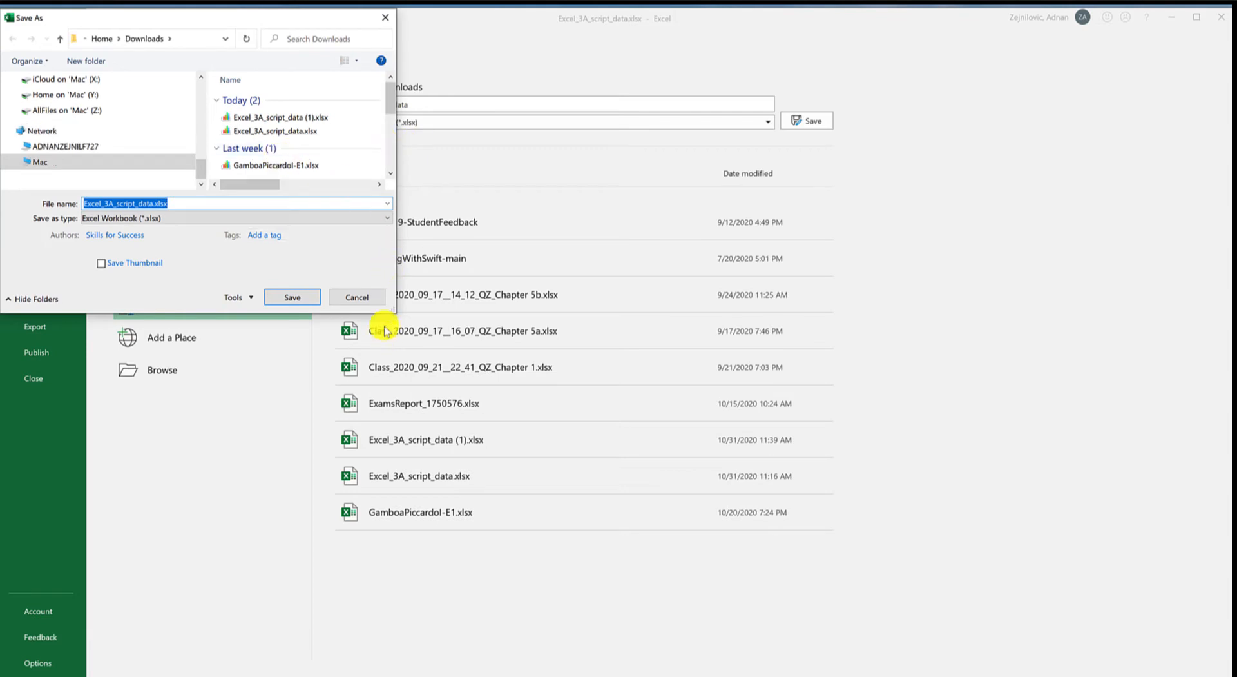
{"action": "left_click_drag", "start_coordinate": [392, 311], "coordinate": [472, 375]}
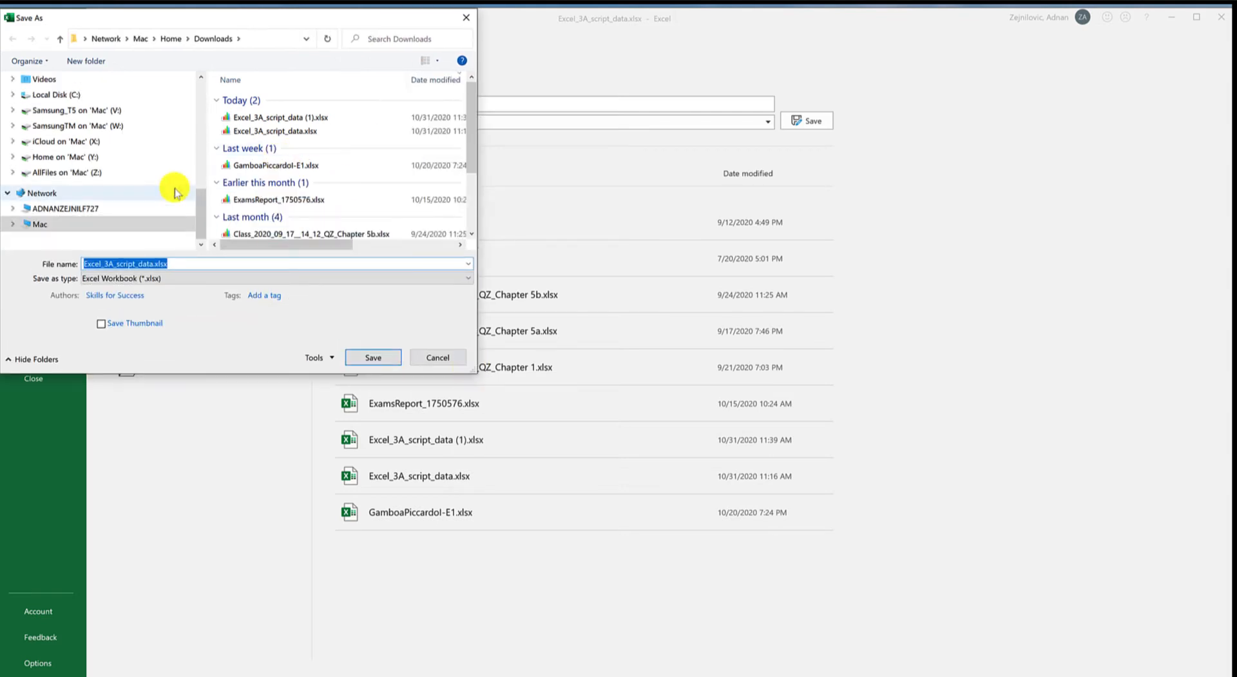
{"action": "left_click", "coordinate": [74, 114]}
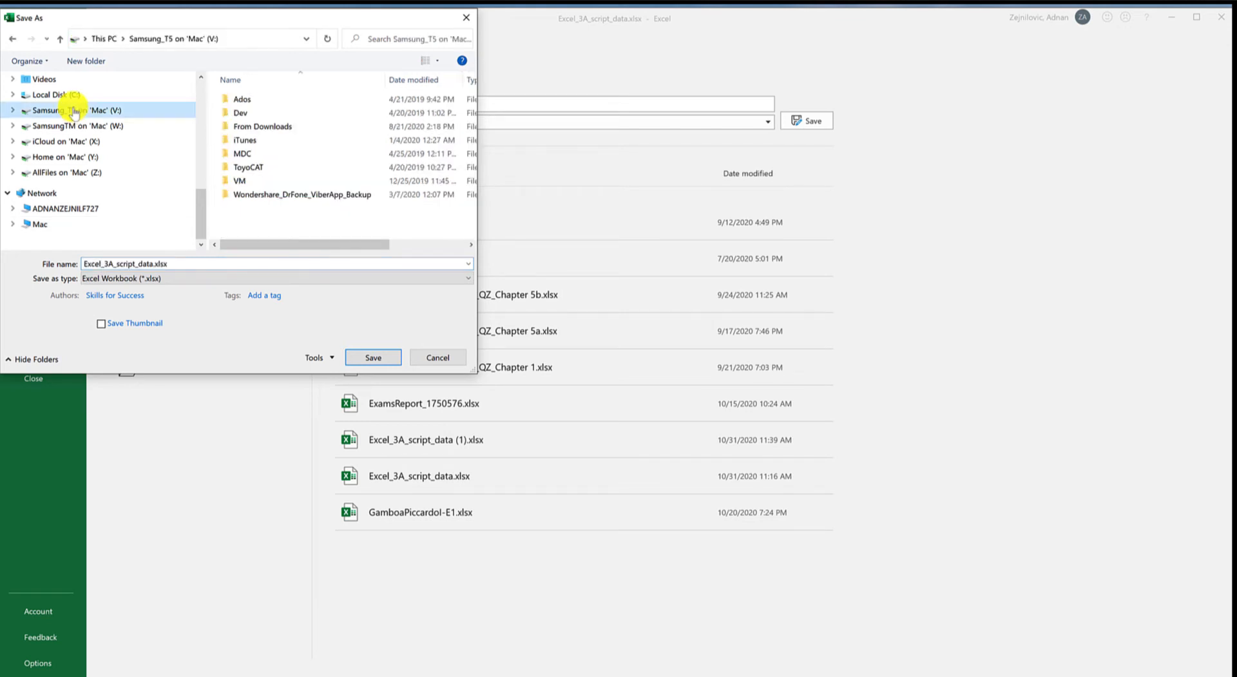
{"action": "double_click", "coordinate": [243, 155]}
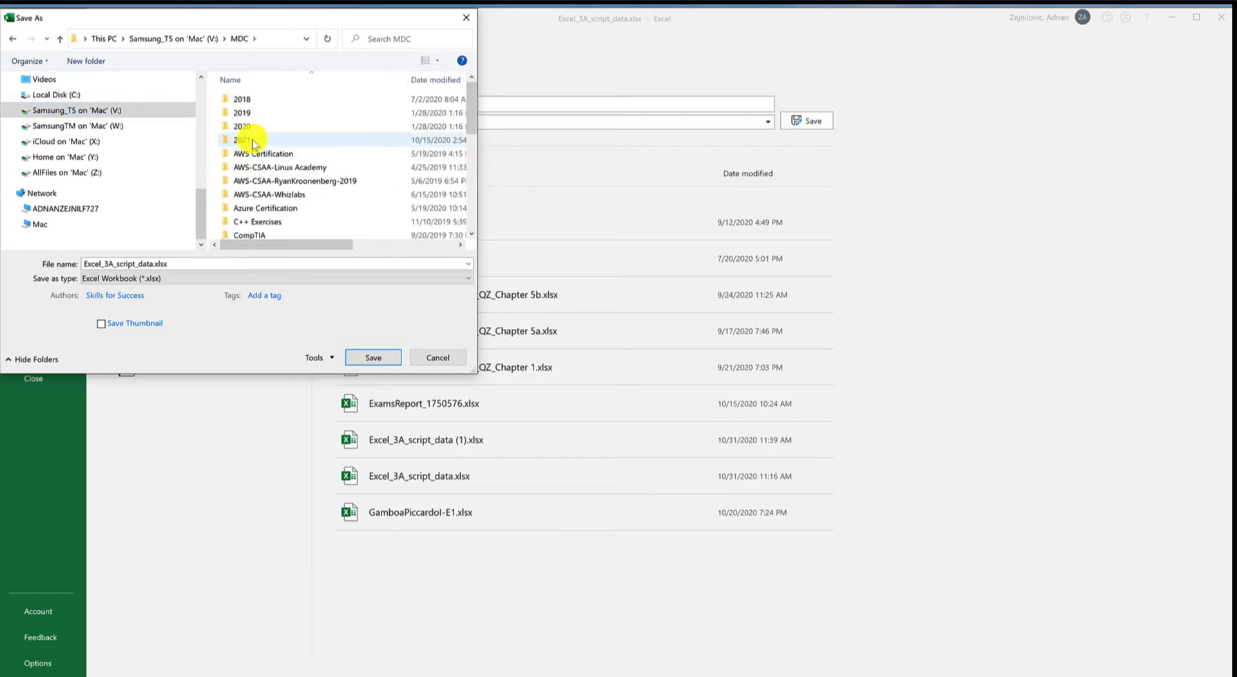
{"action": "double_click", "coordinate": [249, 127]}
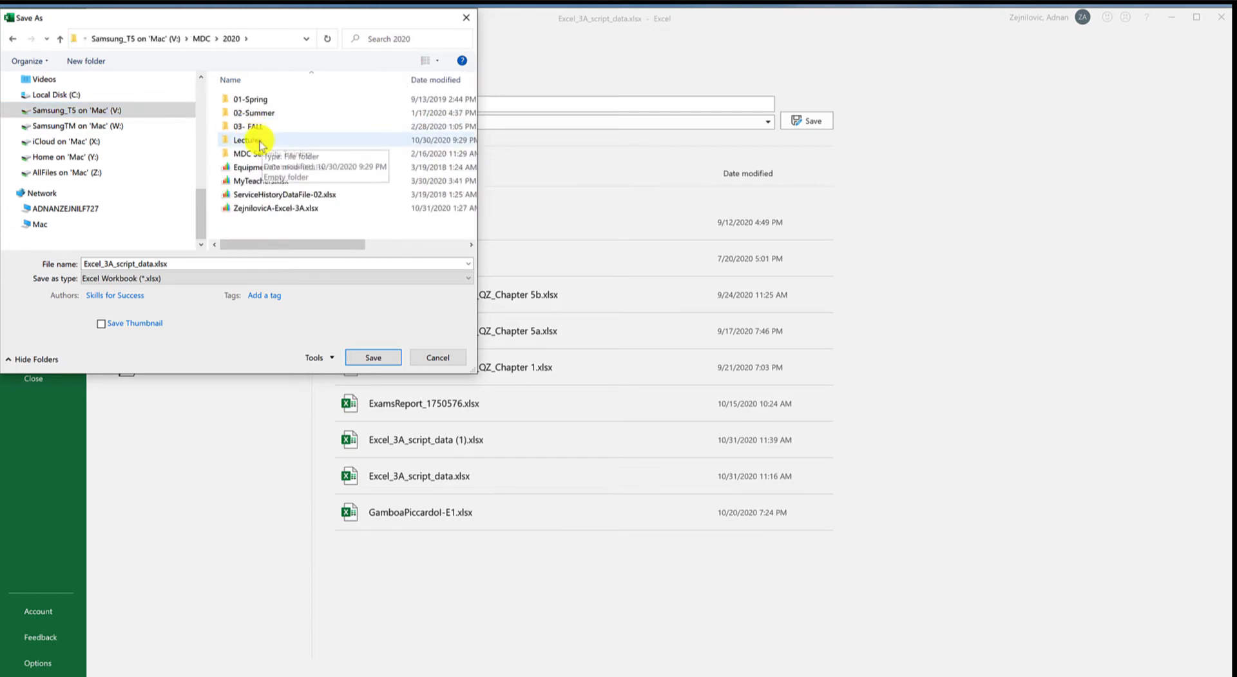
{"action": "double_click", "coordinate": [250, 139]}
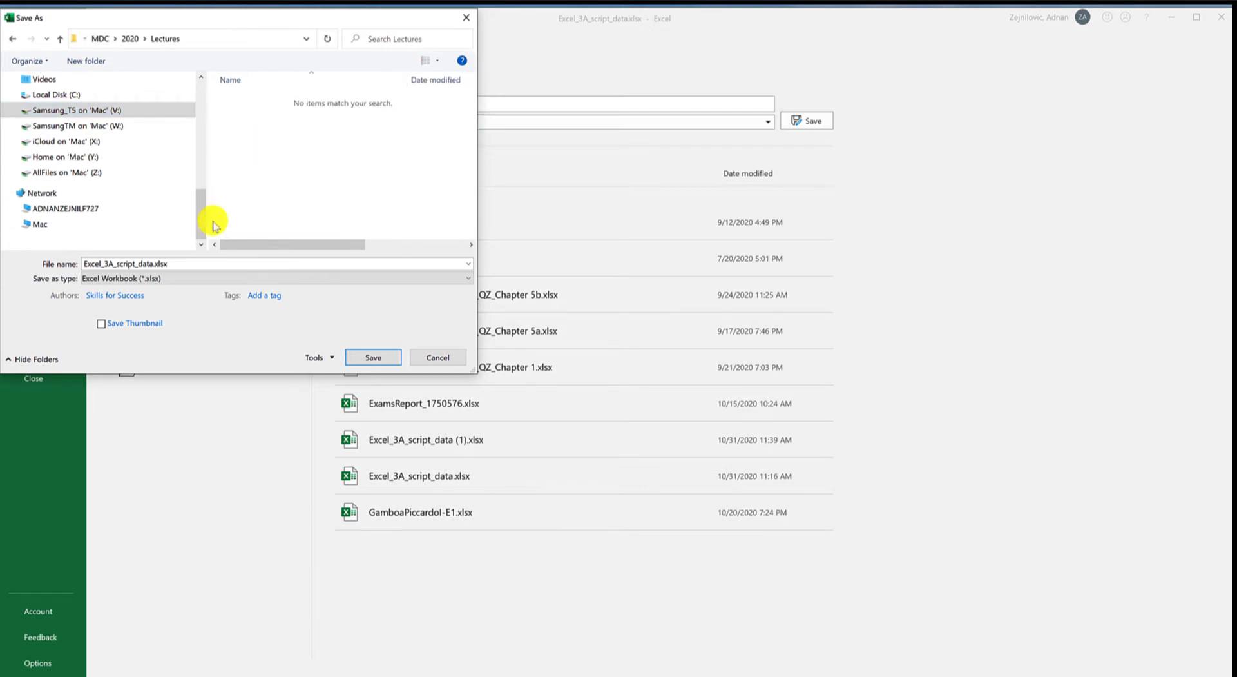
- Name the workbook copy with the author's last name and first initial followed by "-Excel-3A" and save it
{"action": "left_click", "coordinate": [181, 264]}
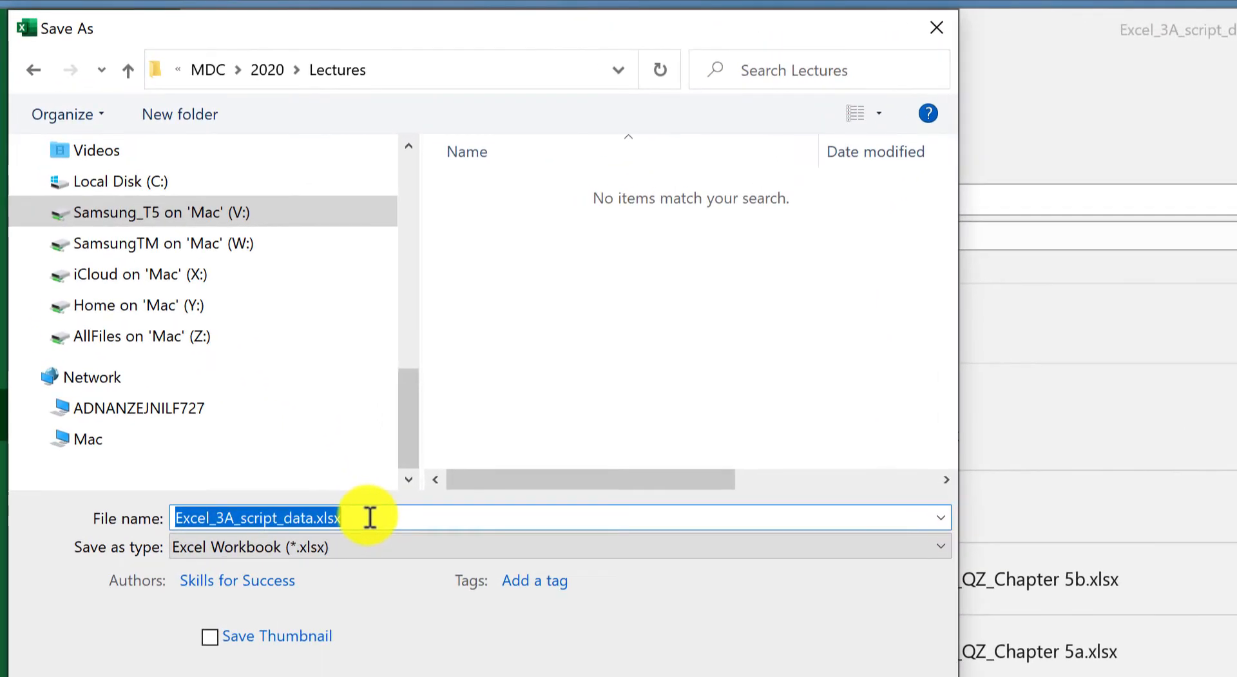
{"action": "type", "text": "Zejnil"}
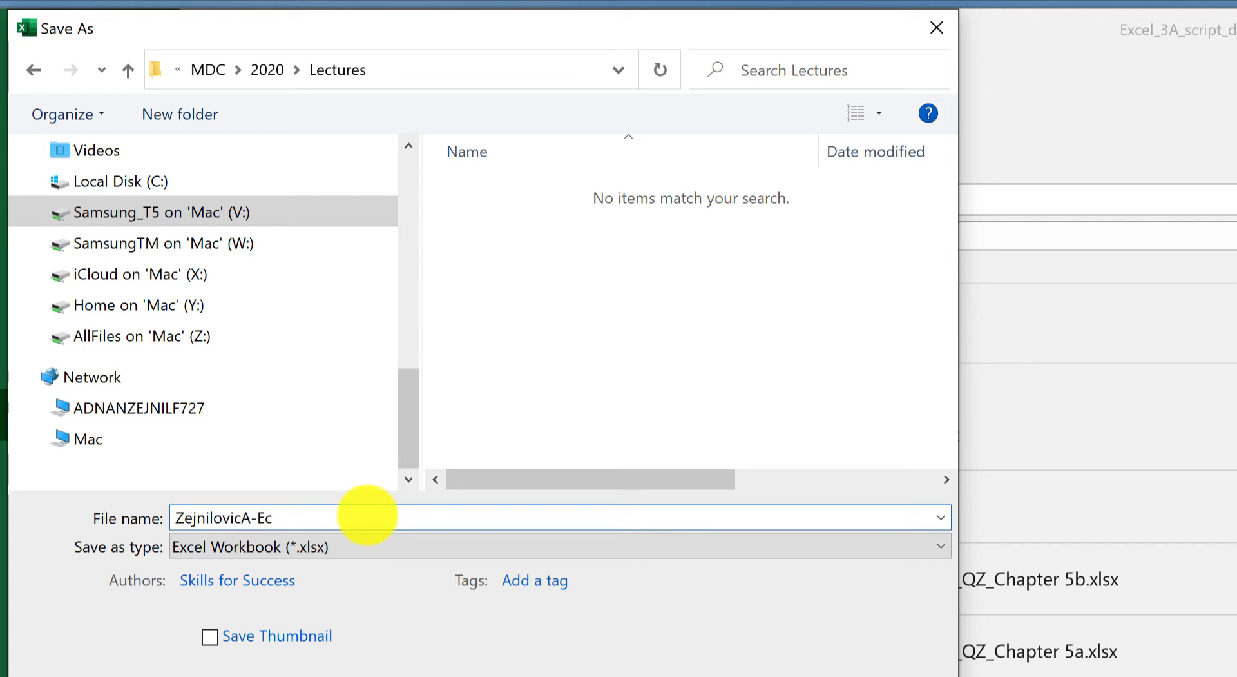
{"action": "type", "text": "ovicA-Excel-3A"}
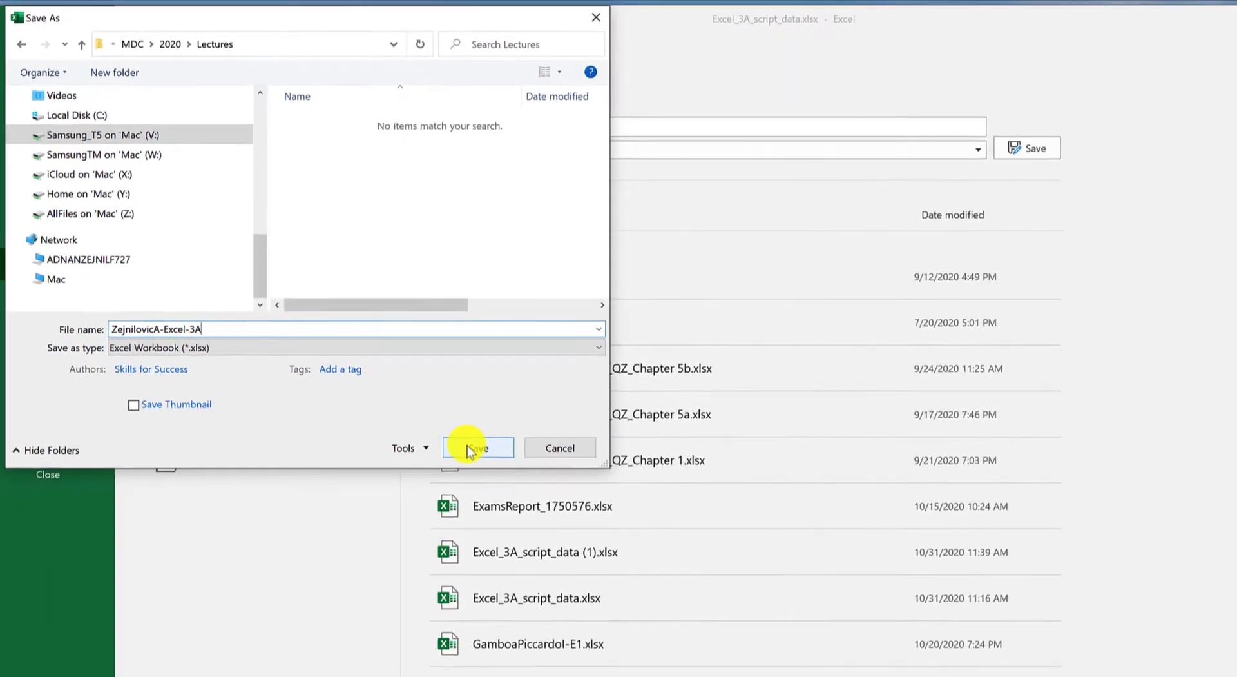
{"action": "left_click", "coordinate": [580, 552]}
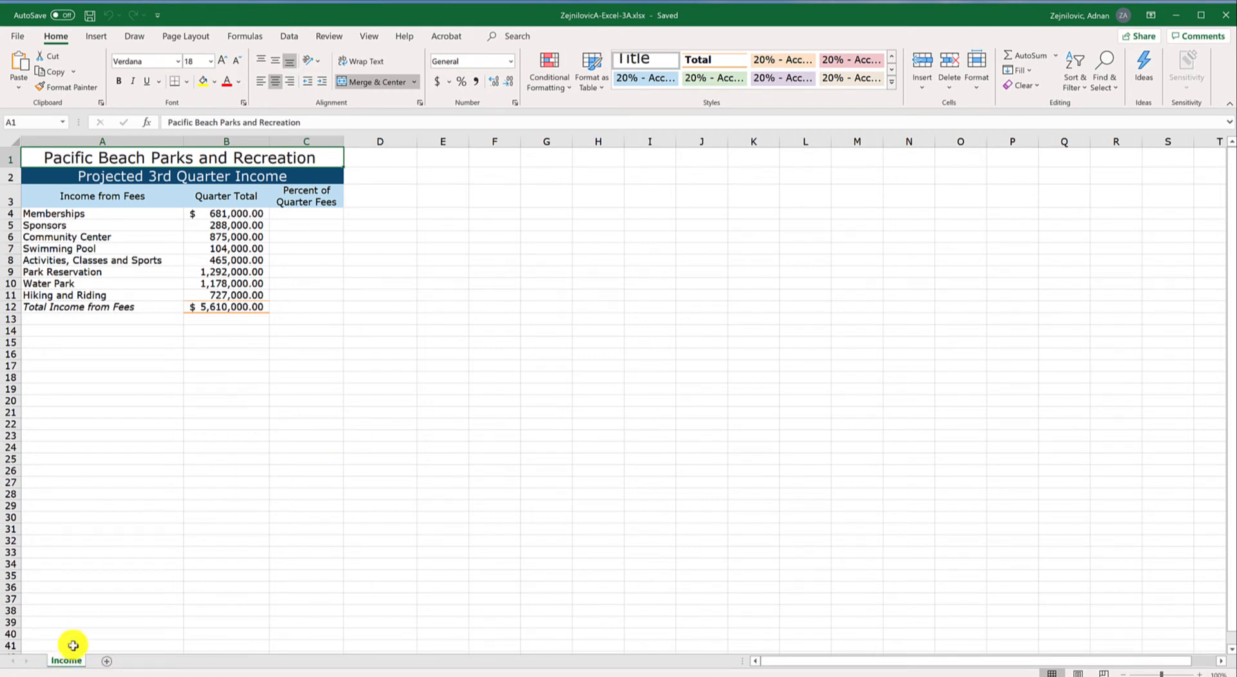
- Examine the Income sheet's titles, column headings, fee category labels and the formula behind the total income in B12
{"action": "left_click", "coordinate": [143, 176]}
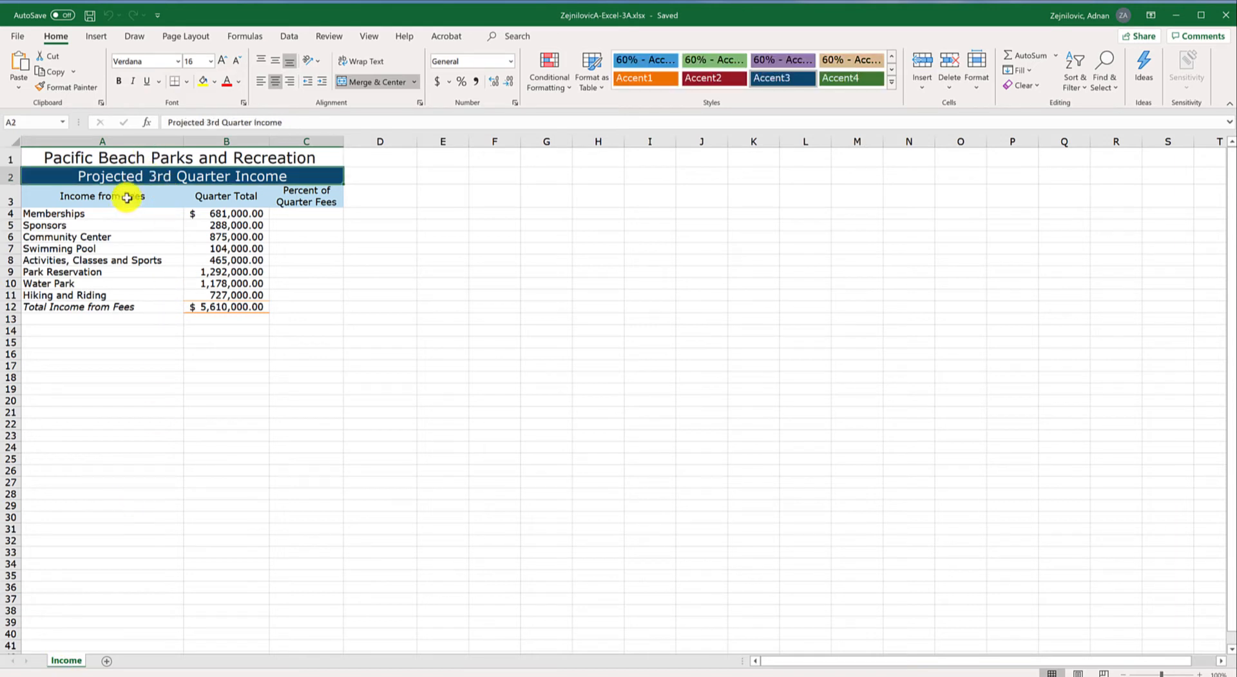
{"action": "left_click", "coordinate": [127, 157]}
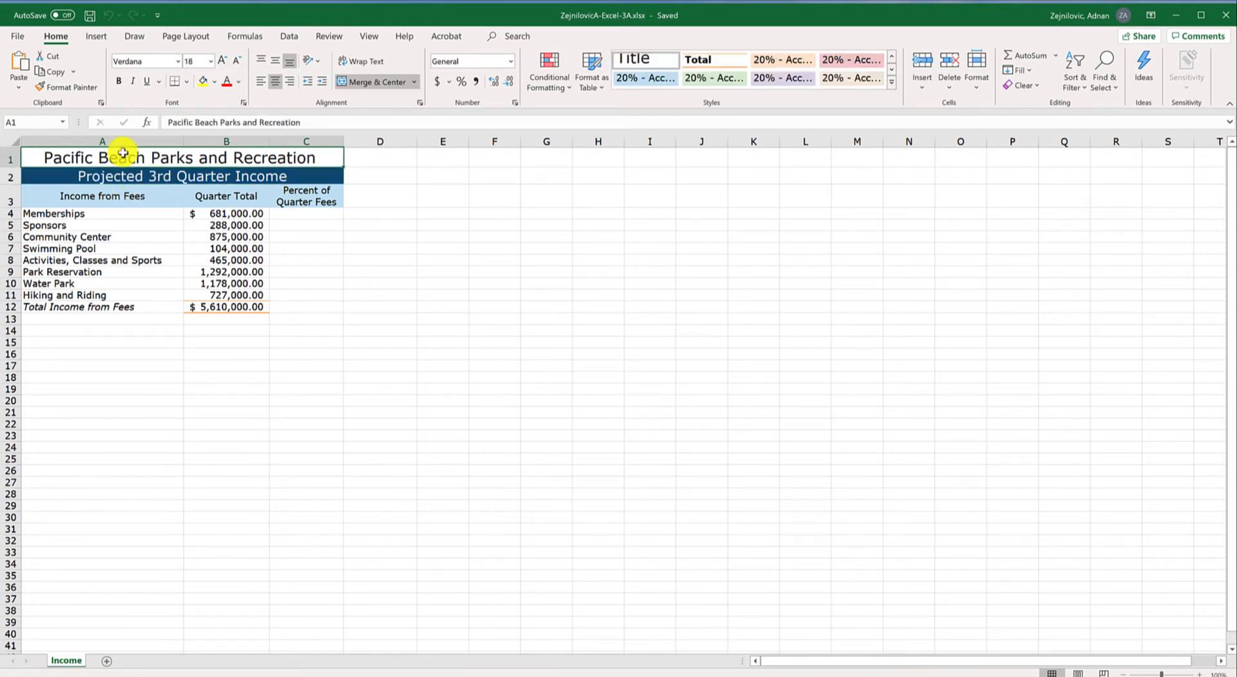
{"action": "left_click", "coordinate": [122, 178]}
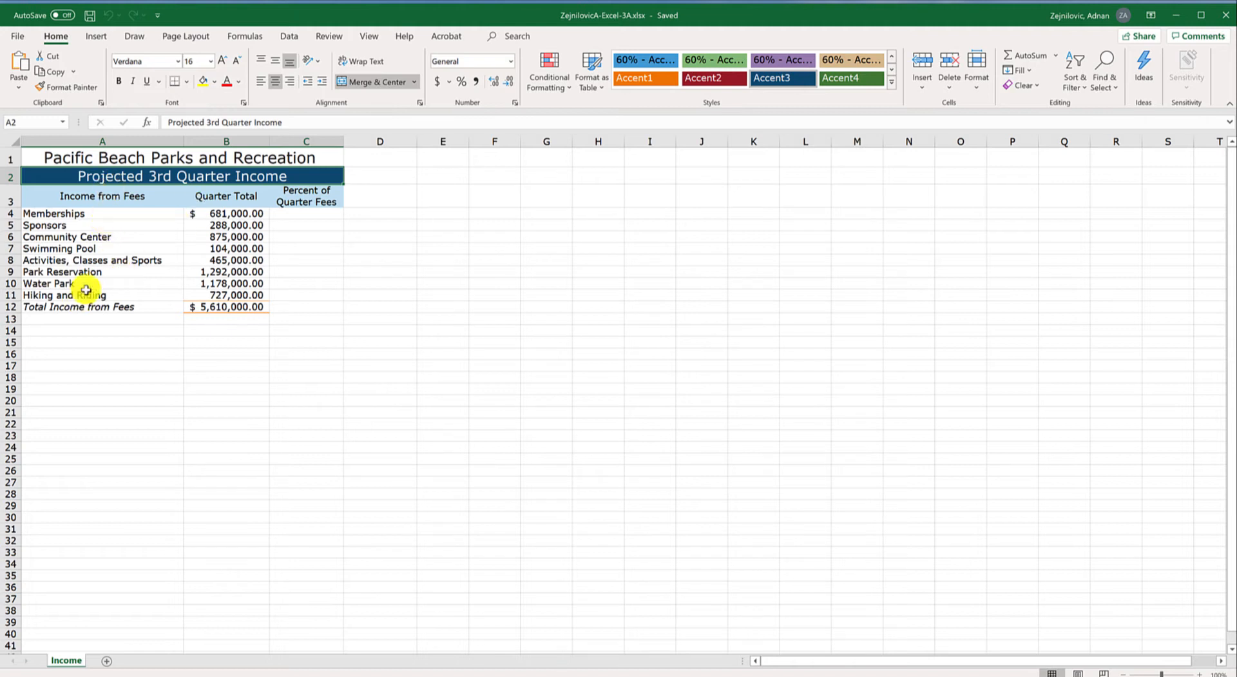
{"action": "left_click", "coordinate": [123, 196]}
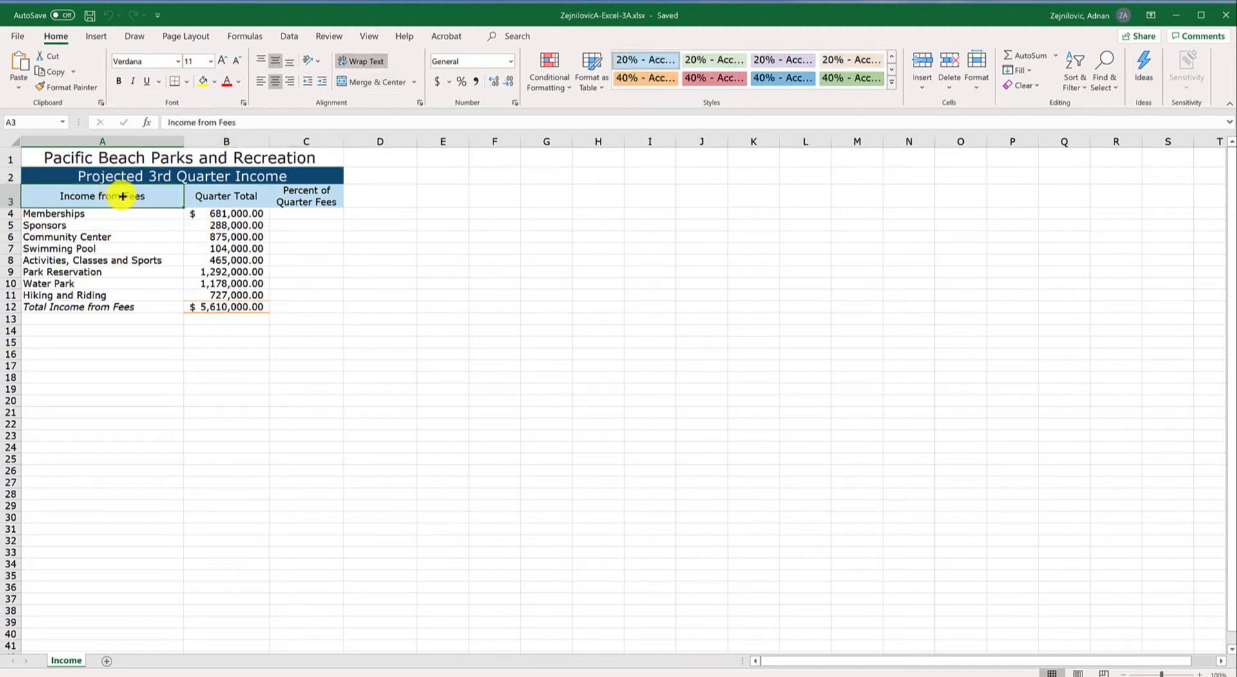
{"action": "left_click", "coordinate": [212, 196]}
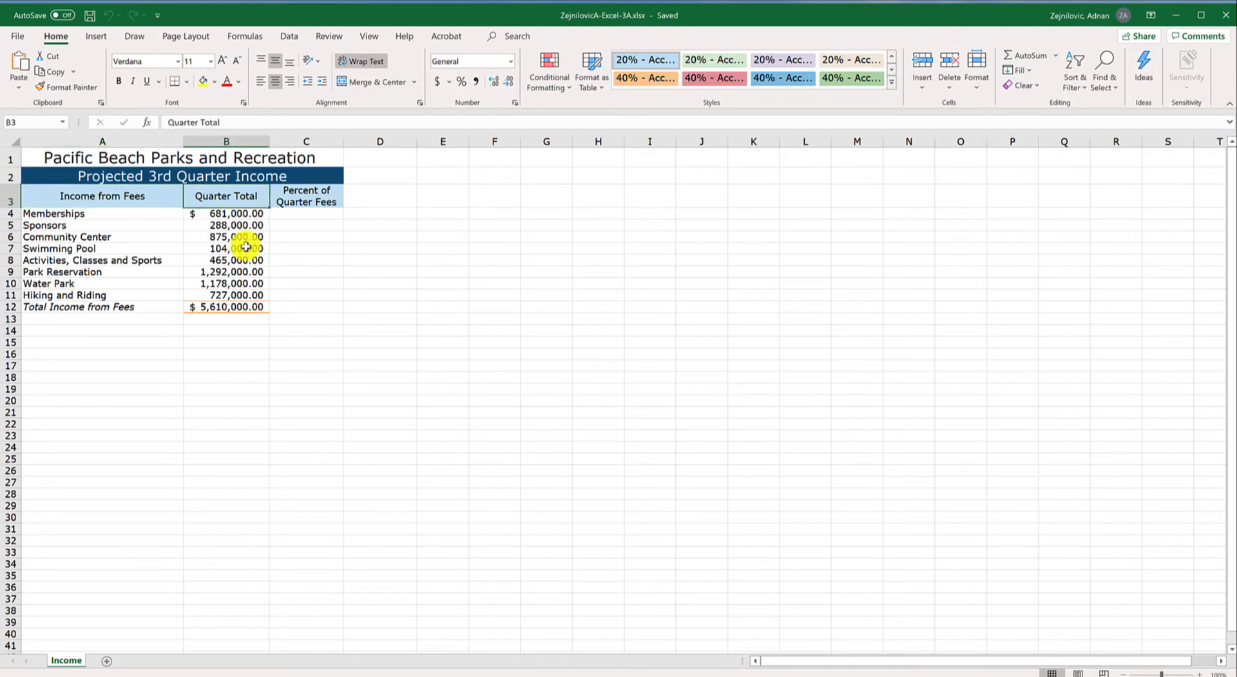
{"action": "left_click", "coordinate": [327, 196]}
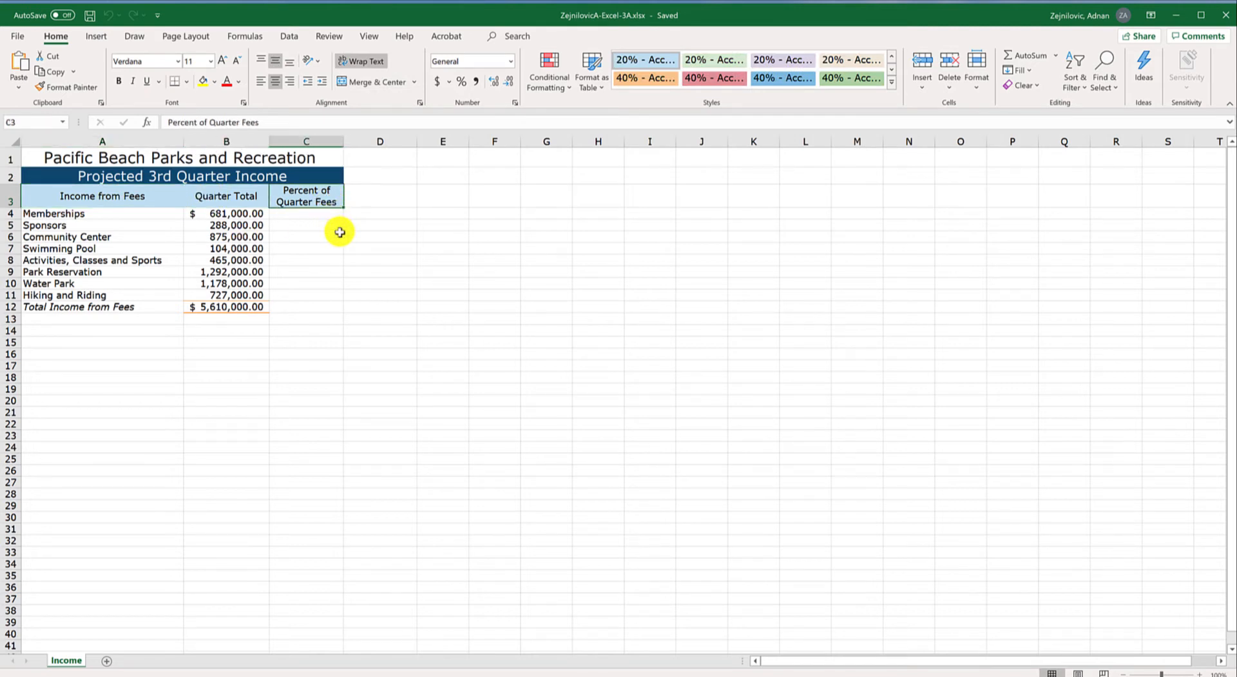
{"action": "left_click", "coordinate": [65, 214]}
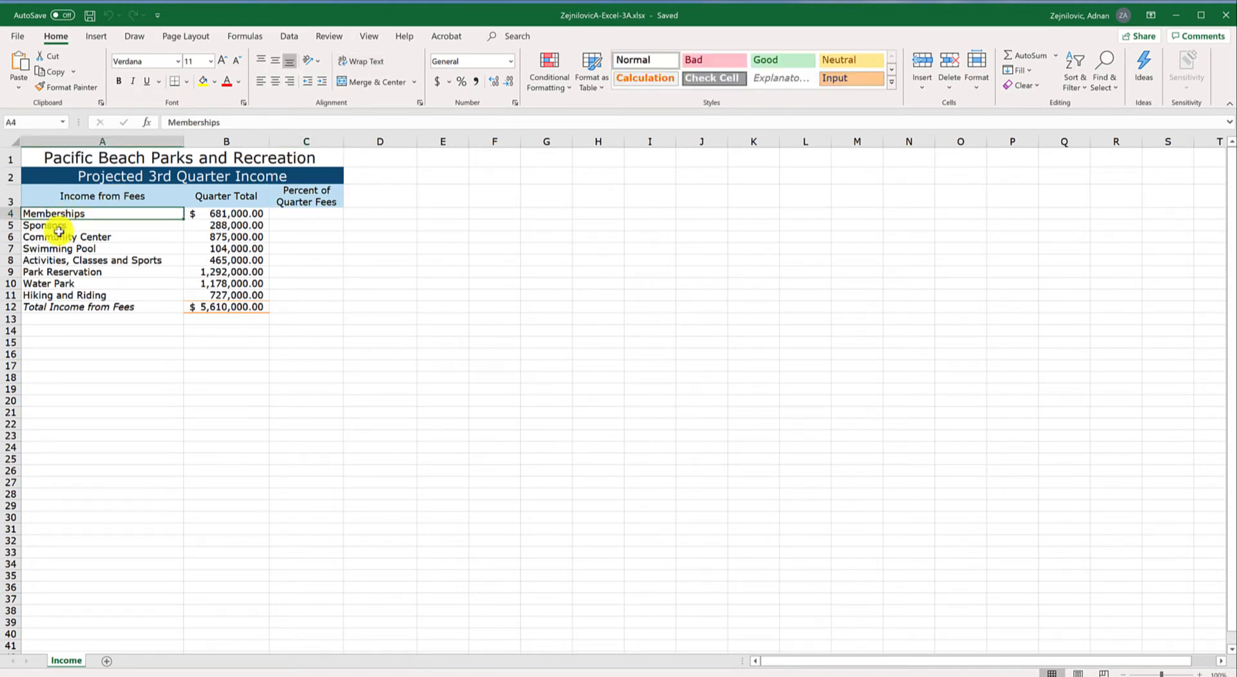
{"action": "left_click", "coordinate": [56, 227]}
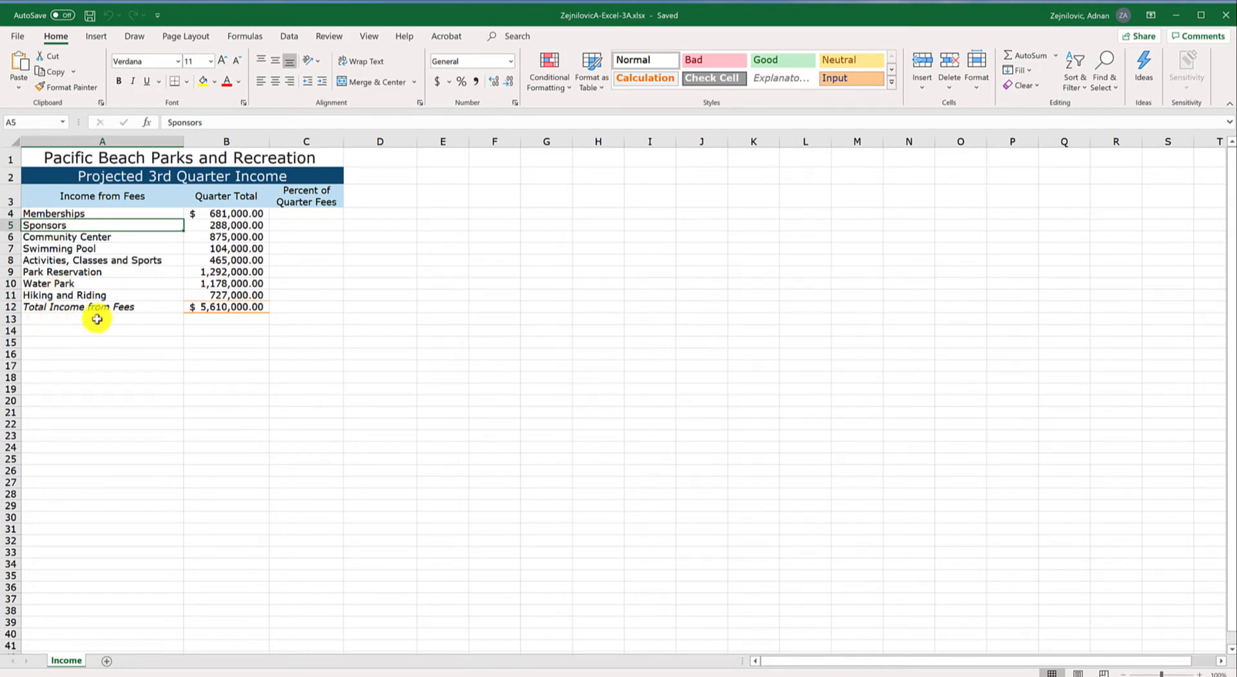
{"action": "left_click", "coordinate": [58, 306]}
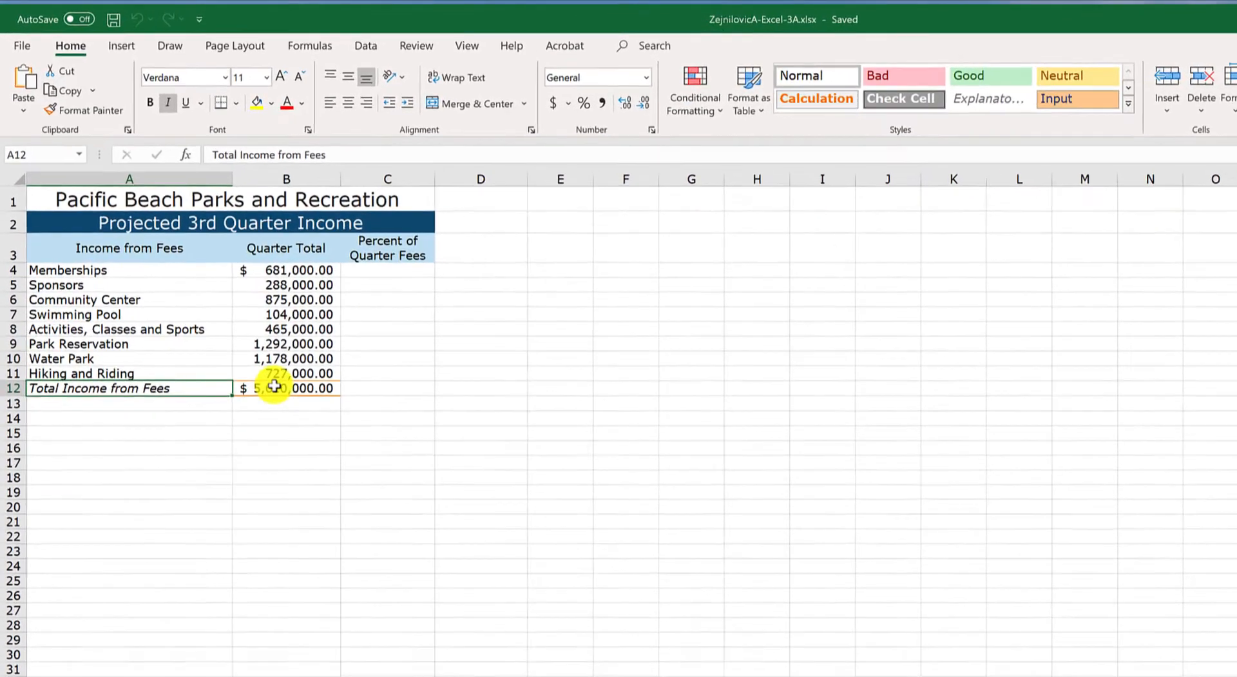
{"action": "left_click", "coordinate": [222, 307]}
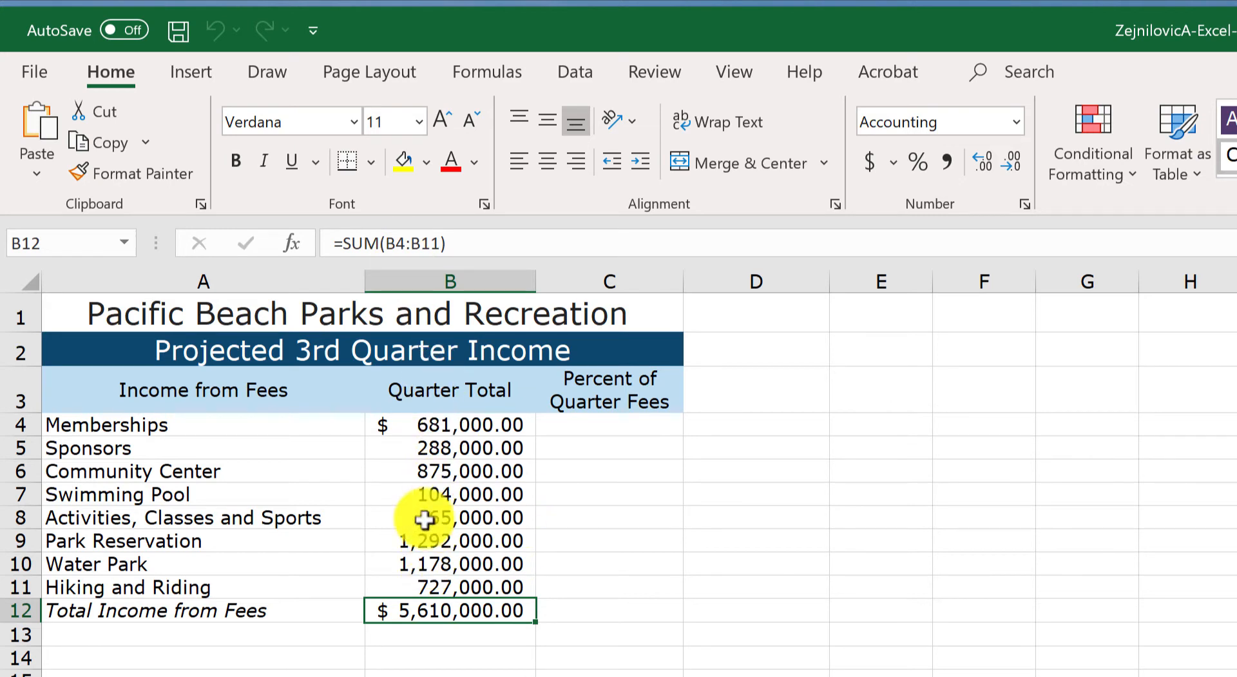
- Enter the formula =B4/B12 in C4 to calculate the Memberships share of the total quarter fees
{"action": "left_click", "coordinate": [607, 422]}
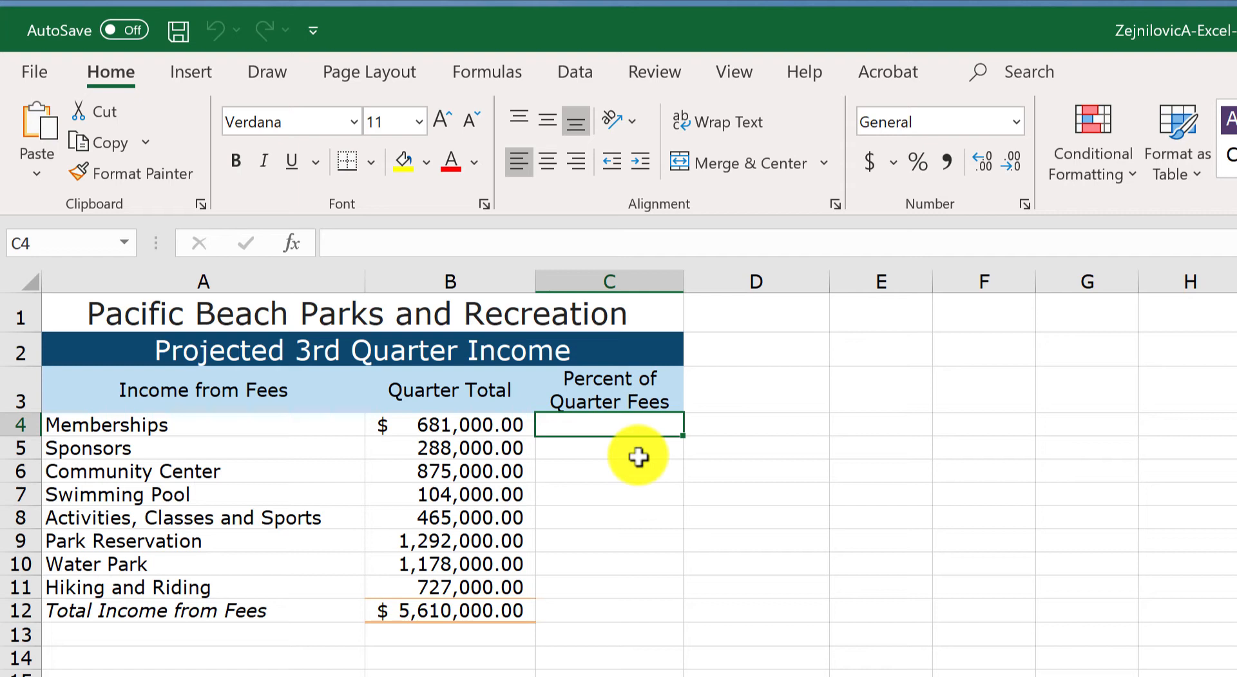
{"action": "type", "text": "="}
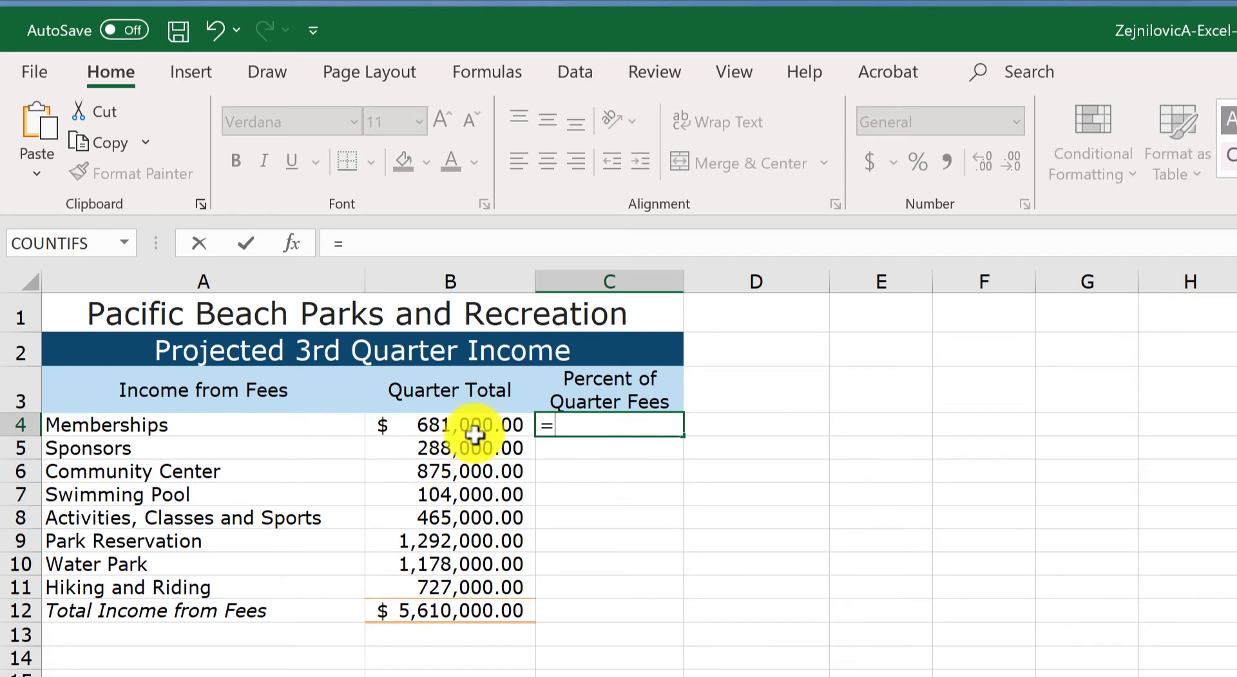
{"action": "left_click", "coordinate": [444, 424]}
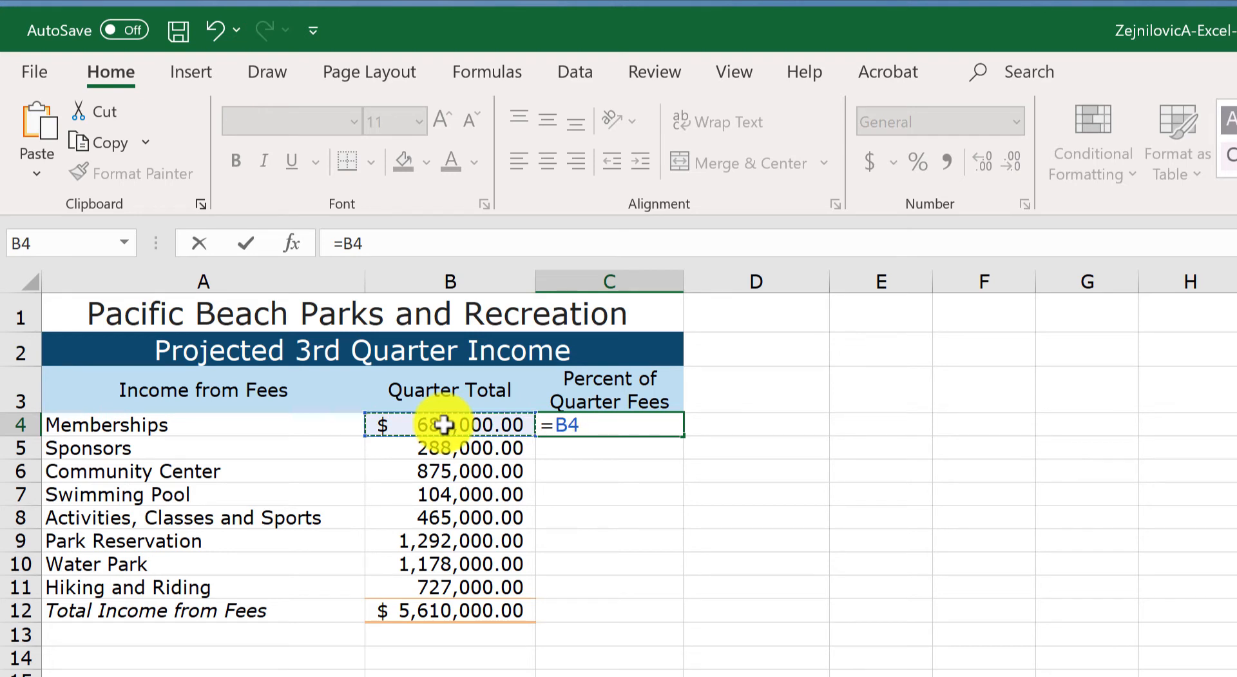
{"action": "type", "text": "/"}
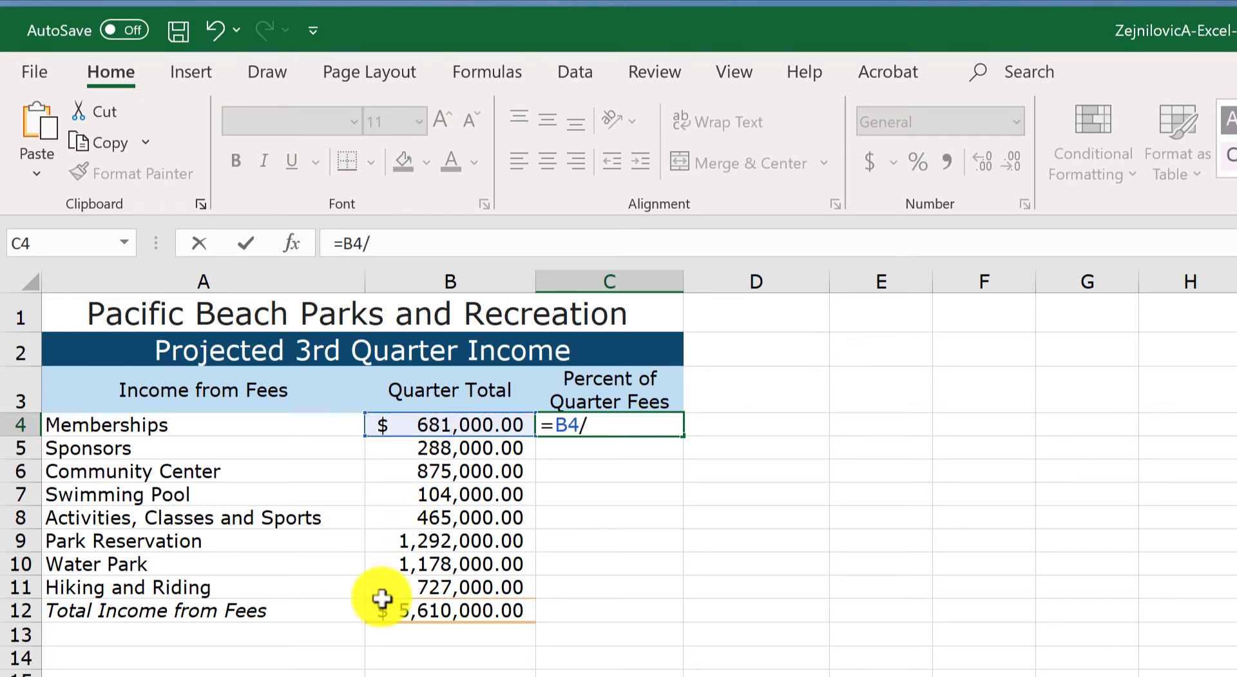
{"action": "left_click", "coordinate": [411, 611]}
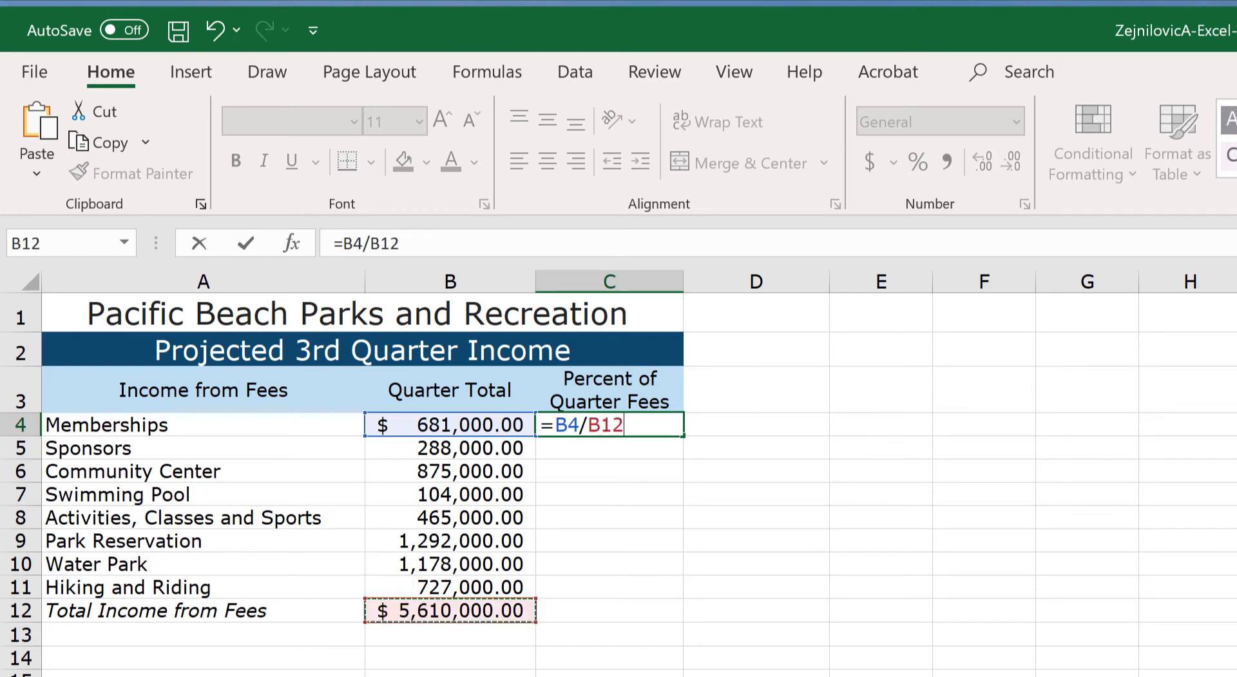
{"action": "left_click", "coordinate": [245, 246]}
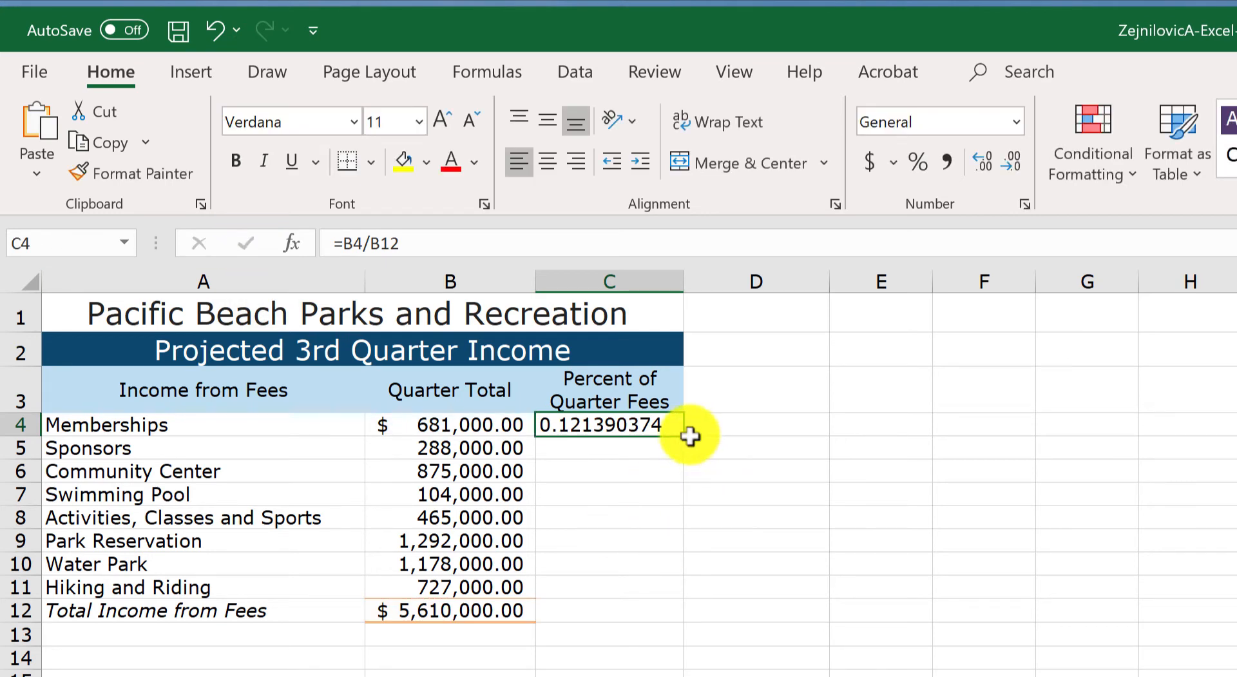
- Fill the C4 formula down through C11 and compare the cell references in C4 through C7
{"action": "left_click_drag", "start_coordinate": [682, 437], "coordinate": [672, 594]}
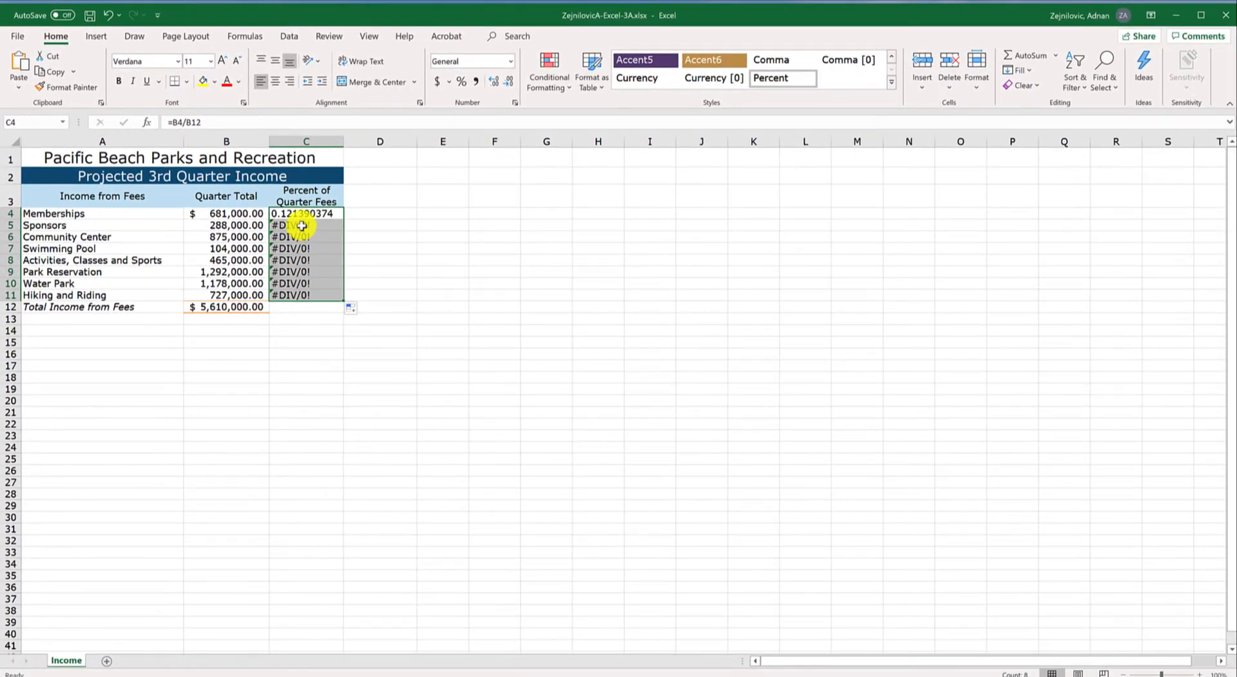
{"action": "left_click", "coordinate": [301, 226]}
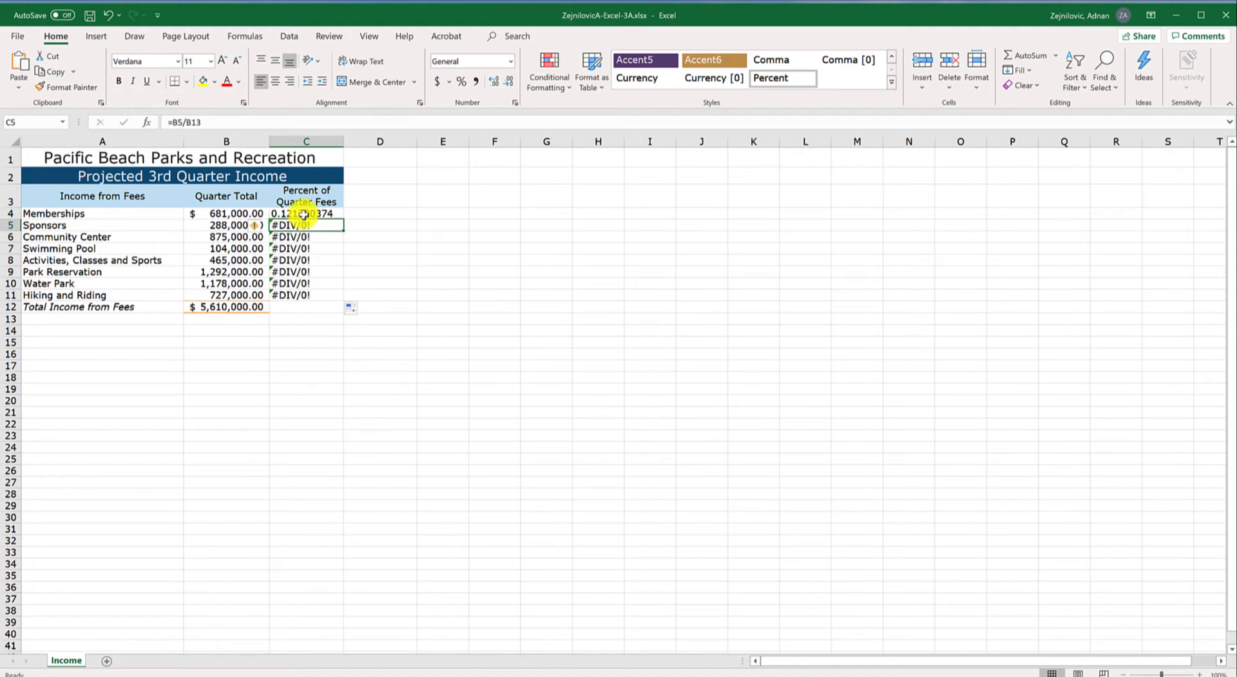
{"action": "left_click", "coordinate": [303, 213]}
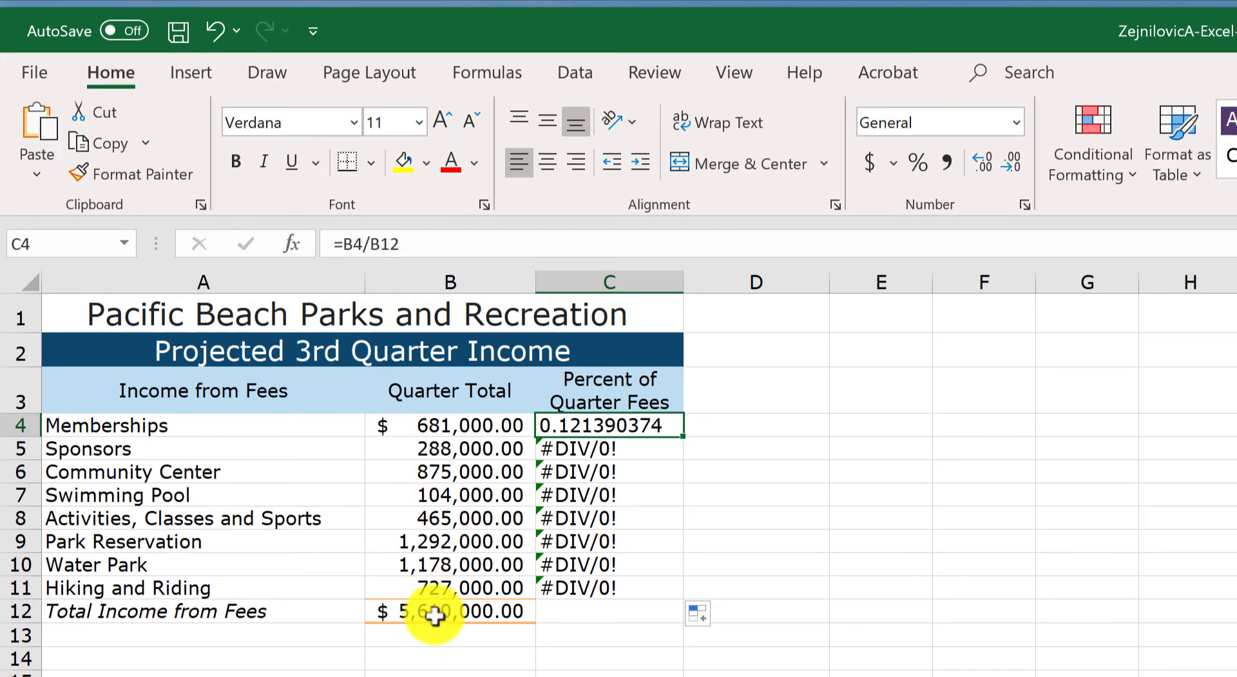
{"action": "left_click", "coordinate": [629, 448]}
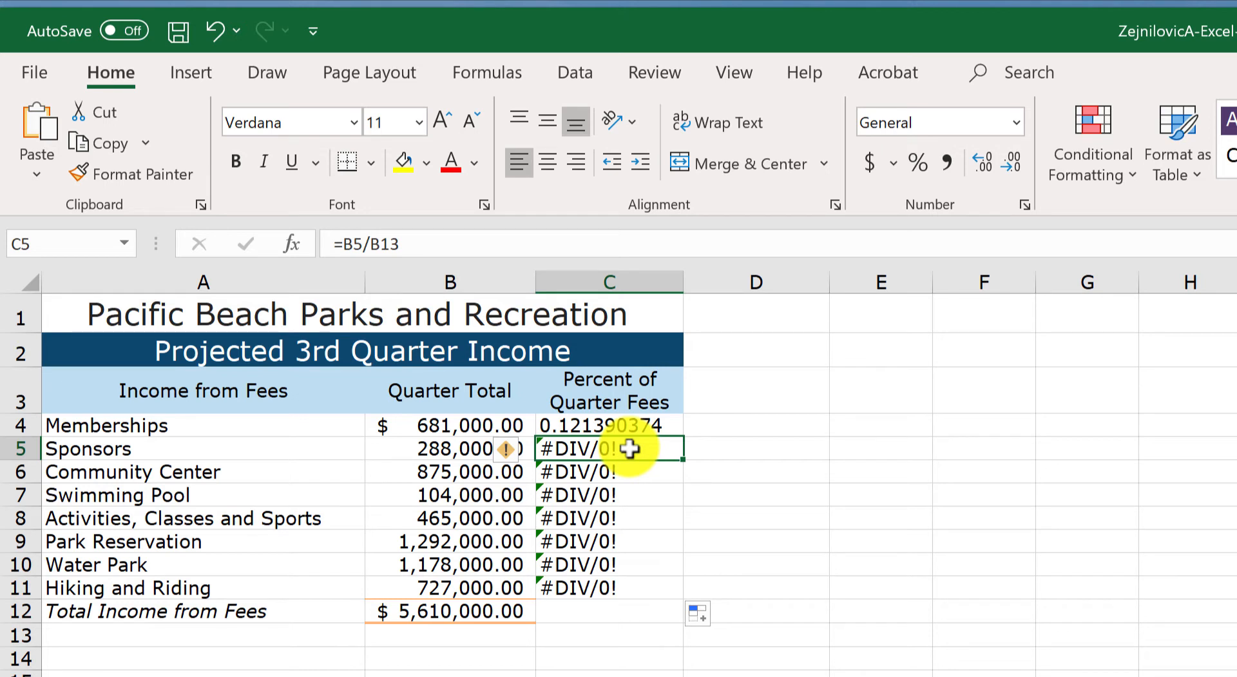
{"action": "left_click", "coordinate": [629, 474]}
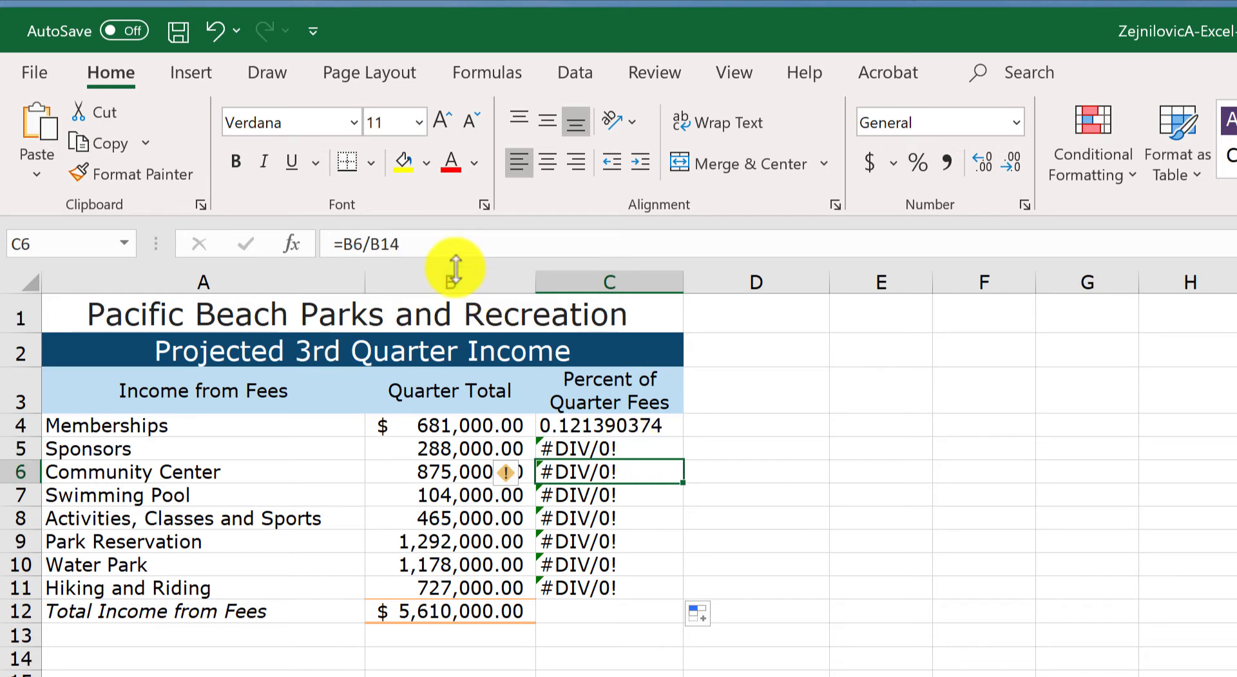
{"action": "left_click", "coordinate": [619, 494]}
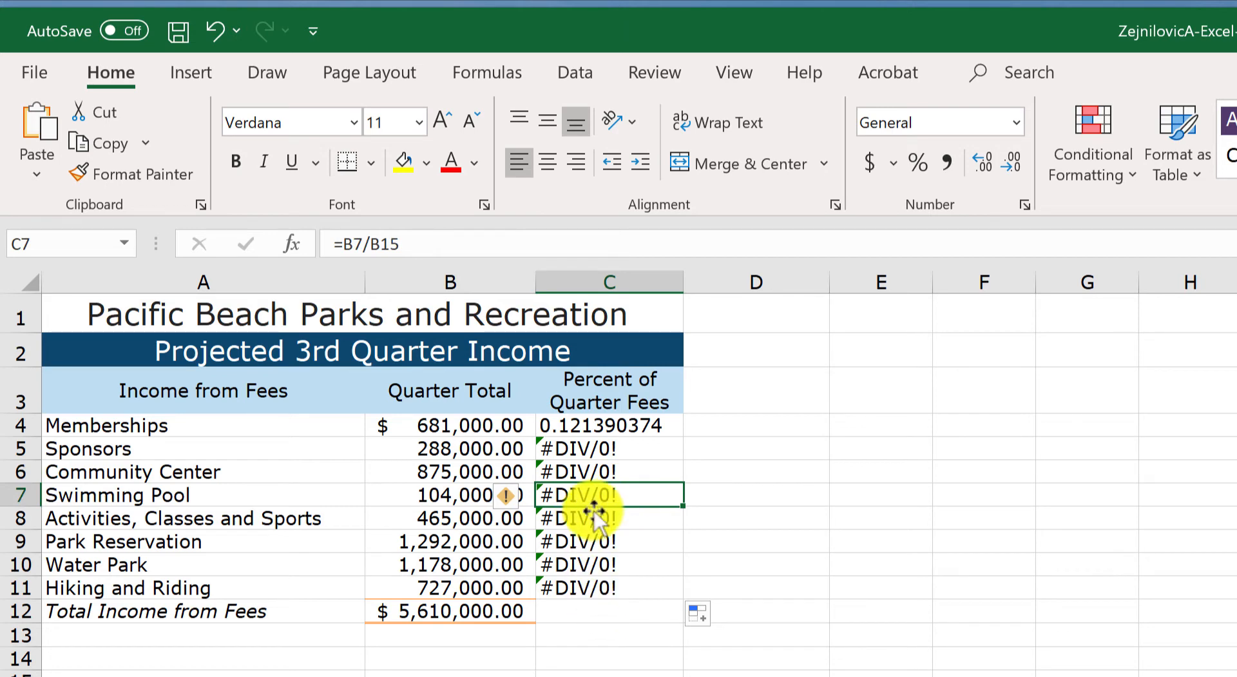
{"action": "left_click", "coordinate": [594, 426]}
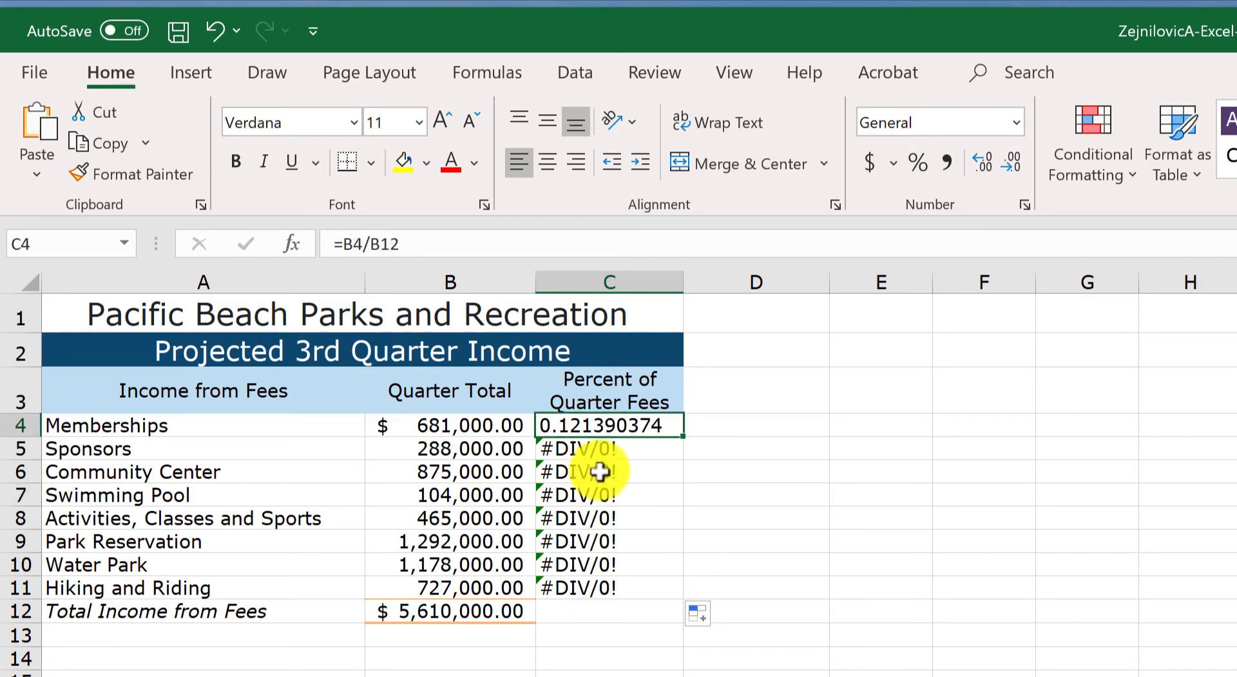
- Trace the precedents of the Memberships percentage formula in C4, and remove the tracer arrows
{"action": "left_click", "coordinate": [575, 72]}
{"action": "left_click", "coordinate": [481, 71]}
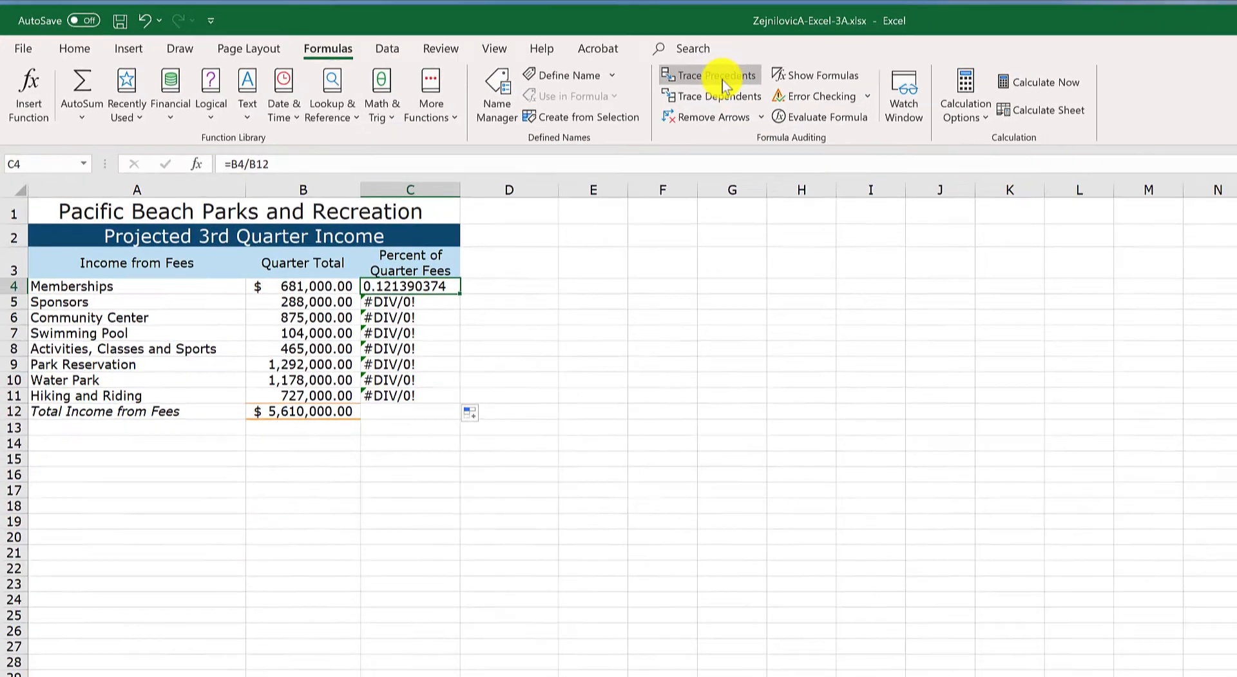
{"action": "left_click", "coordinate": [1083, 112]}
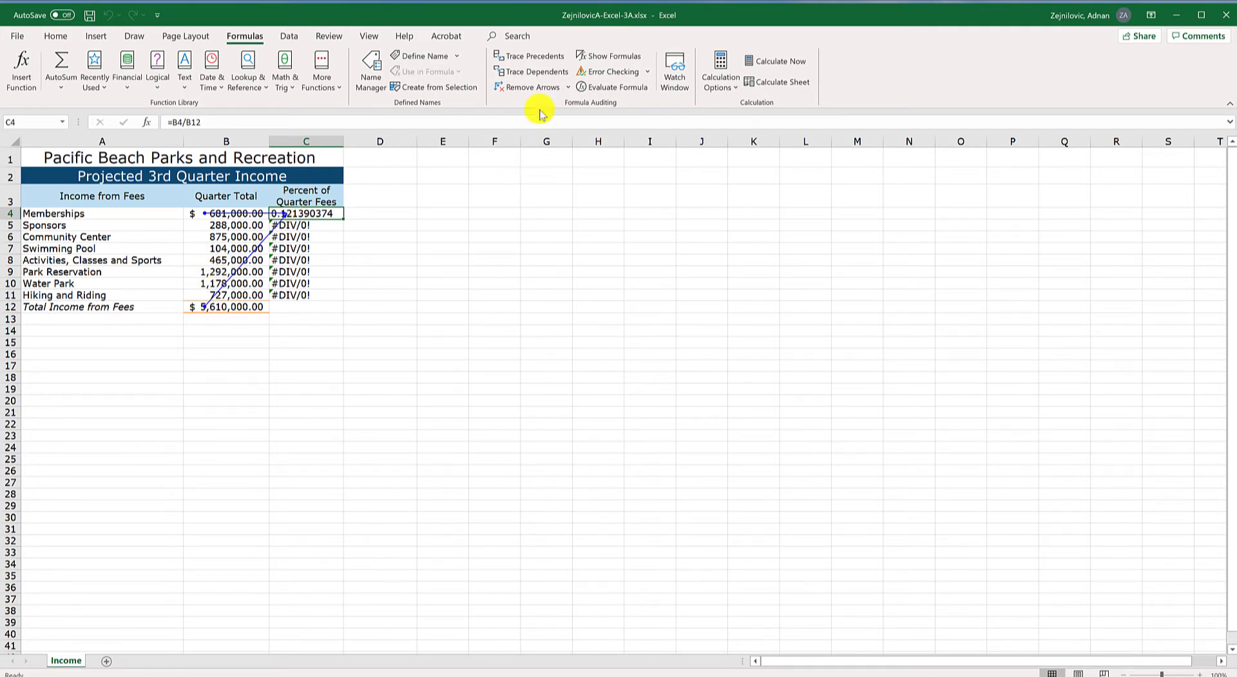
{"action": "left_click", "coordinate": [533, 87]}
- Trace the precedents of the Sponsors percentage formula in C5, and remove the tracer arrows
{"action": "left_click", "coordinate": [312, 226]}
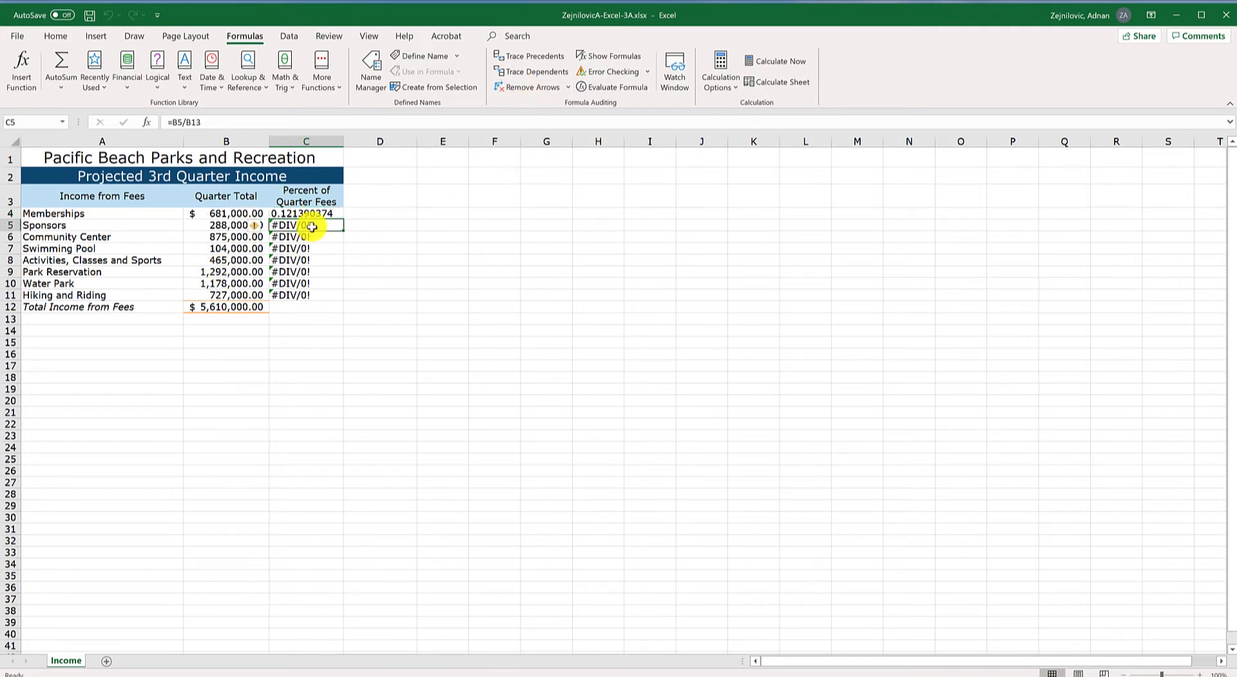
{"action": "left_click", "coordinate": [540, 58]}
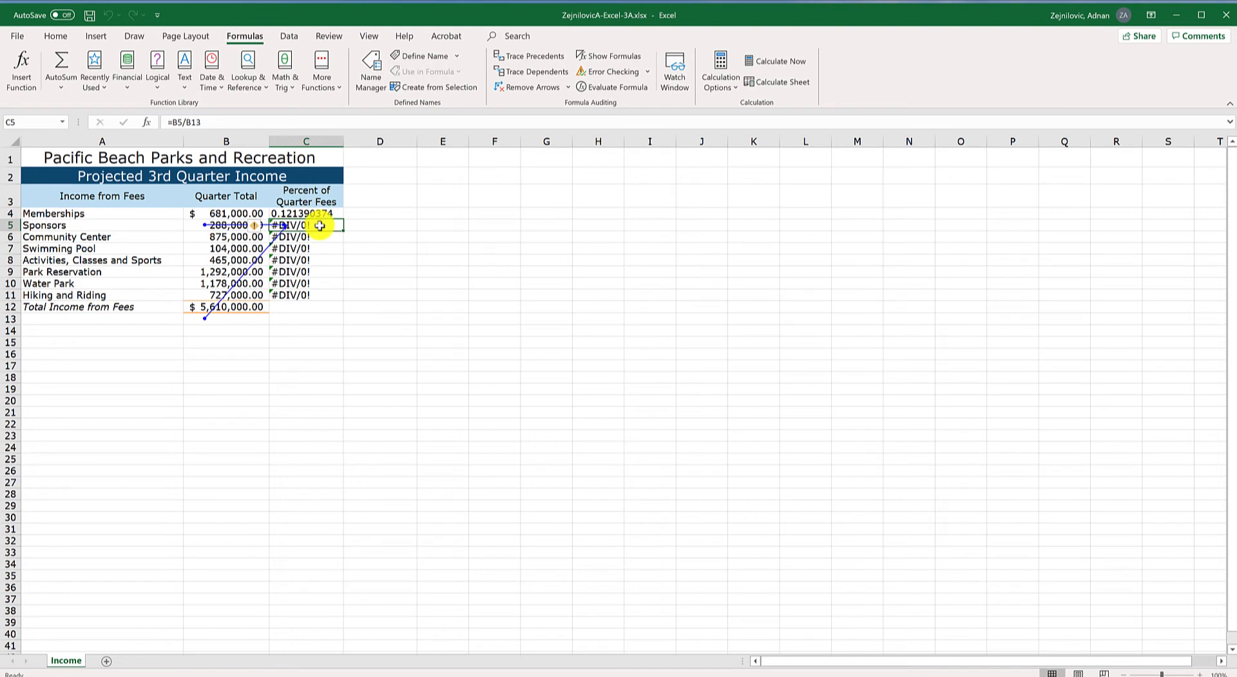
{"action": "left_click", "coordinate": [527, 90]}
- Trace the precedents of the Activities, Classes and Sports formula in C8, and remove the tracer arrows
{"action": "left_click", "coordinate": [243, 261]}
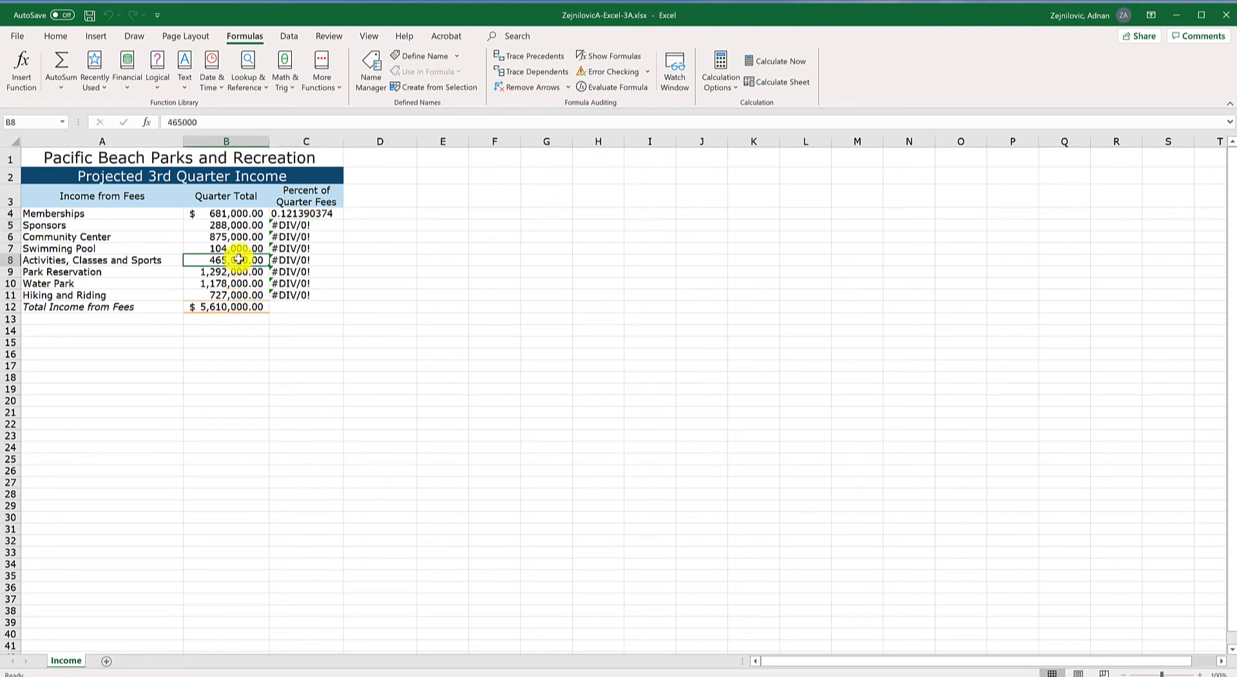
{"action": "left_click", "coordinate": [295, 263]}
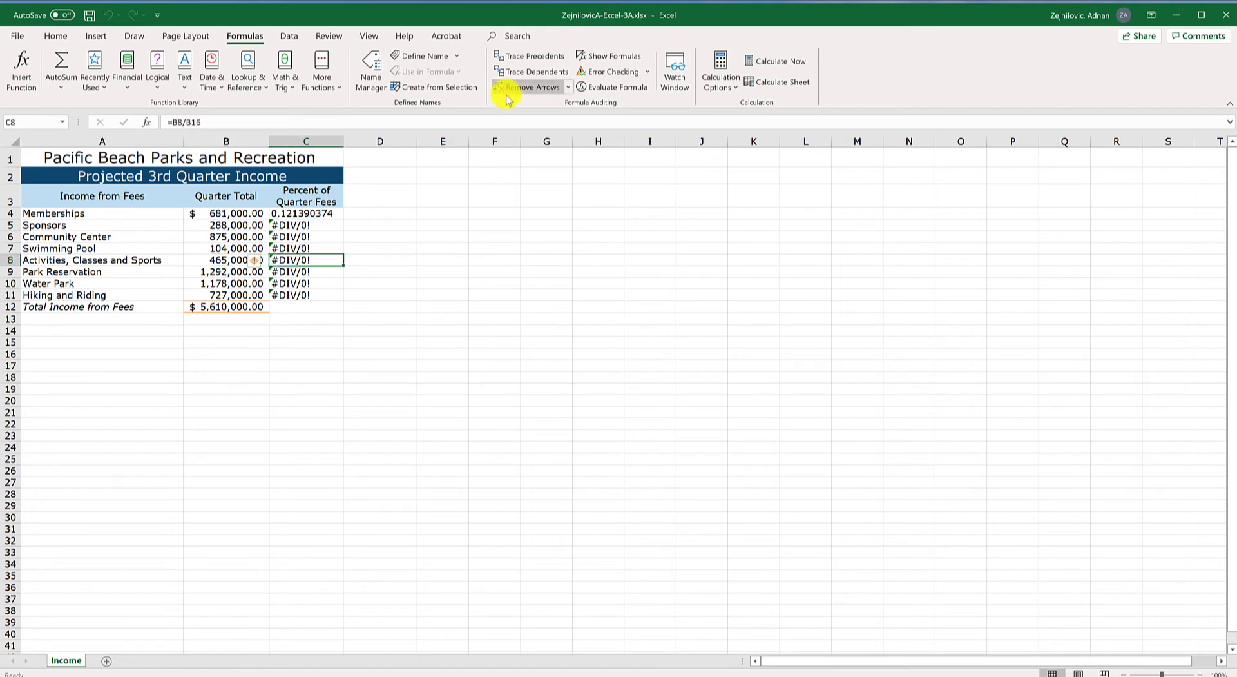
{"action": "left_click", "coordinate": [530, 59]}
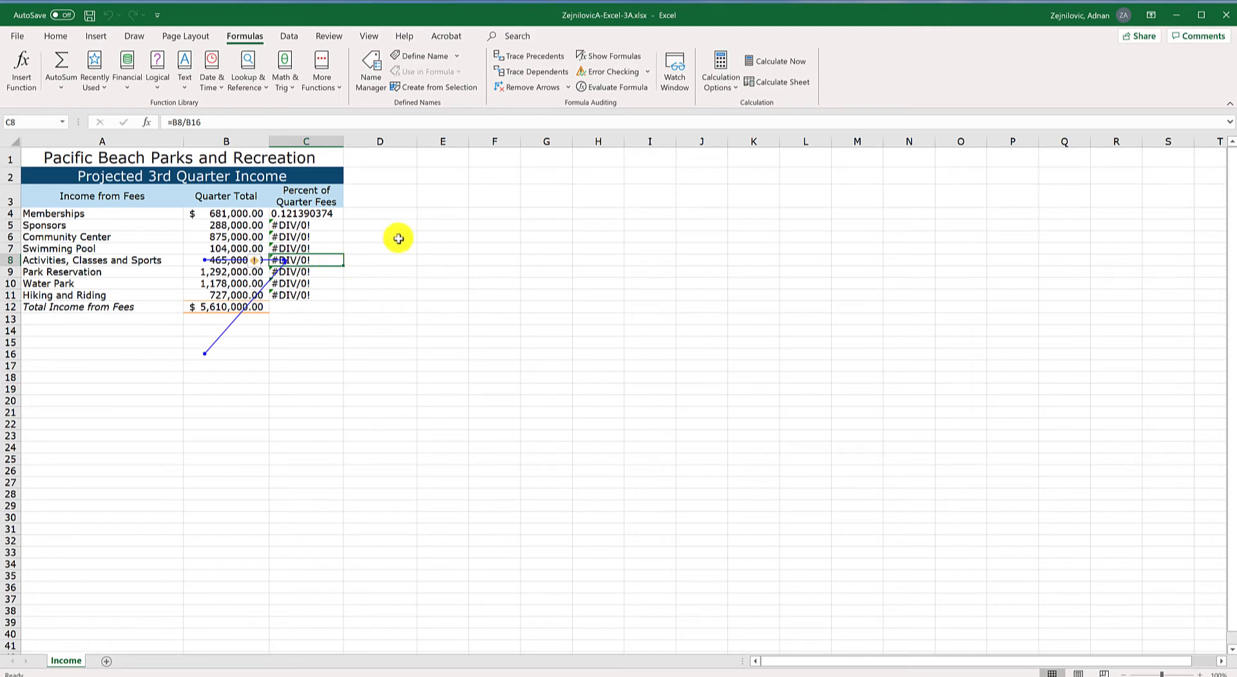
{"action": "left_click", "coordinate": [539, 94]}
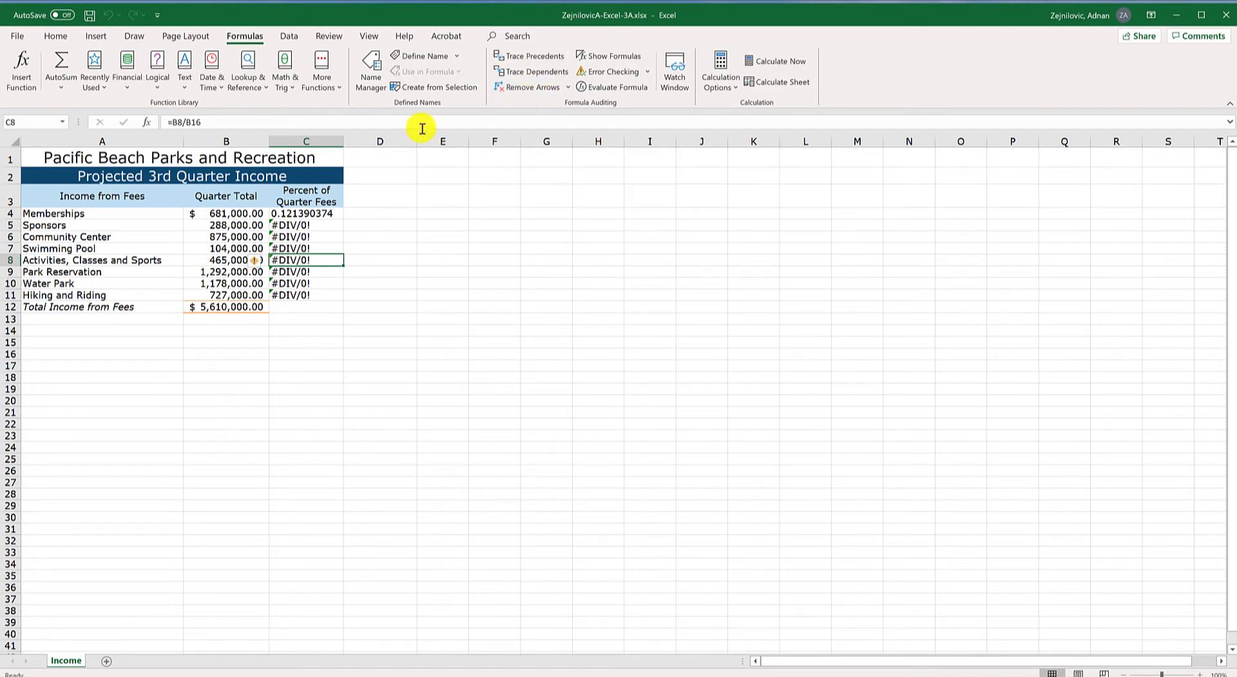
- Clear the contents of the copied percentage formulas in C5:C11, leaving the C4 formula in place
{"action": "left_click", "coordinate": [308, 294]}
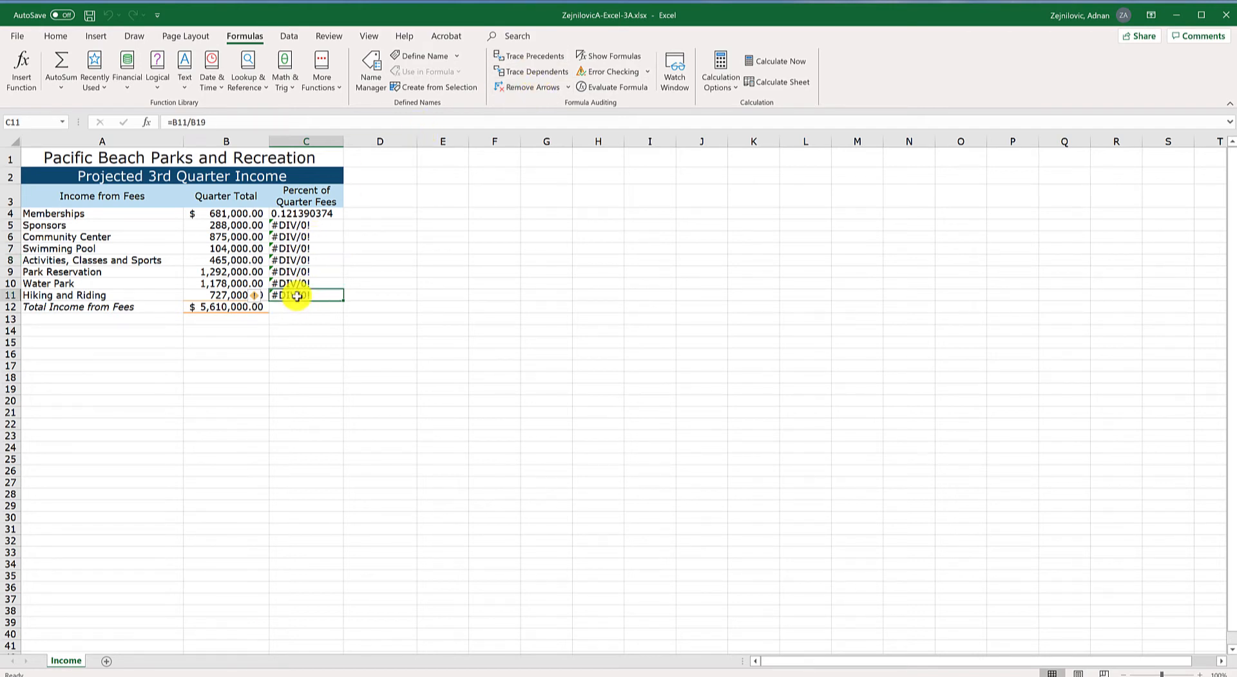
{"action": "left_click_drag", "start_coordinate": [311, 294], "coordinate": [302, 228]}
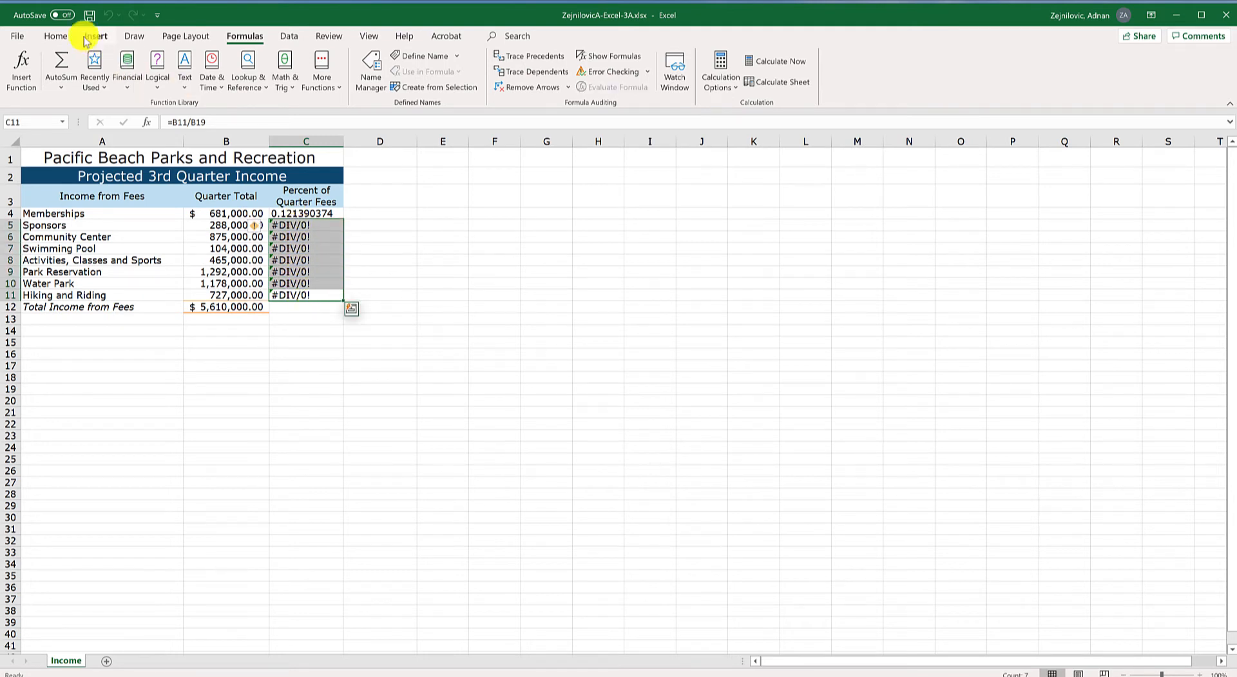
{"action": "left_click", "coordinate": [56, 35]}
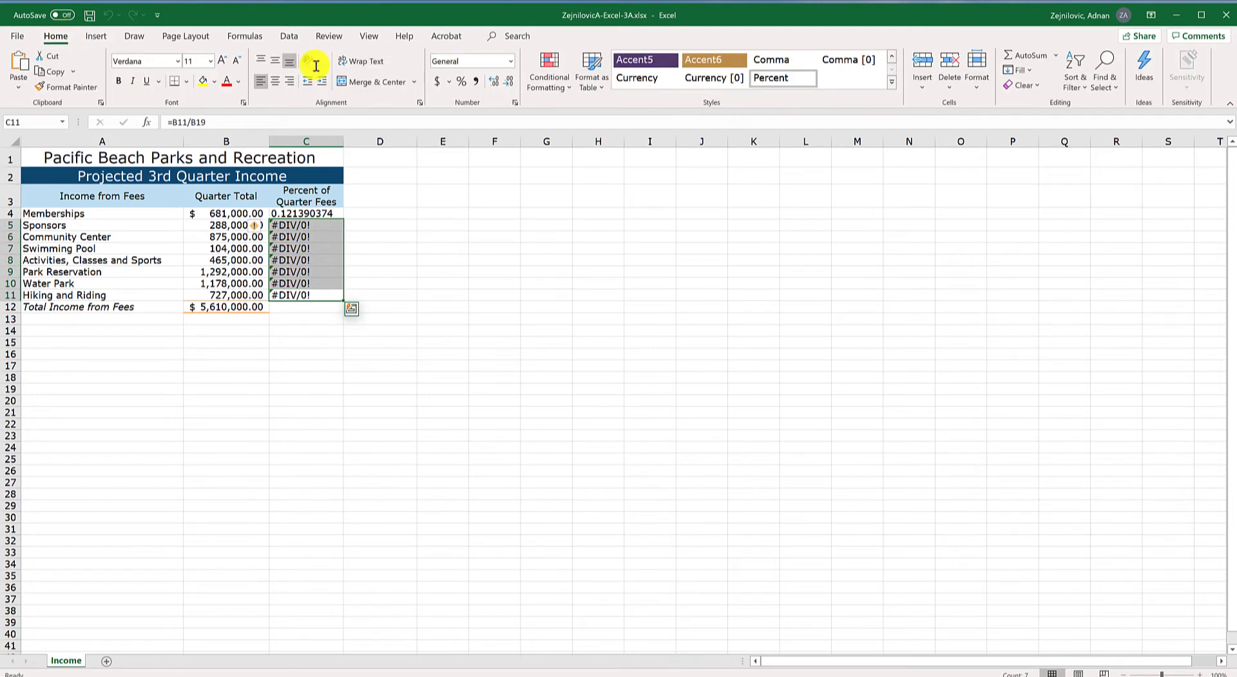
{"action": "left_click", "coordinate": [1025, 85]}
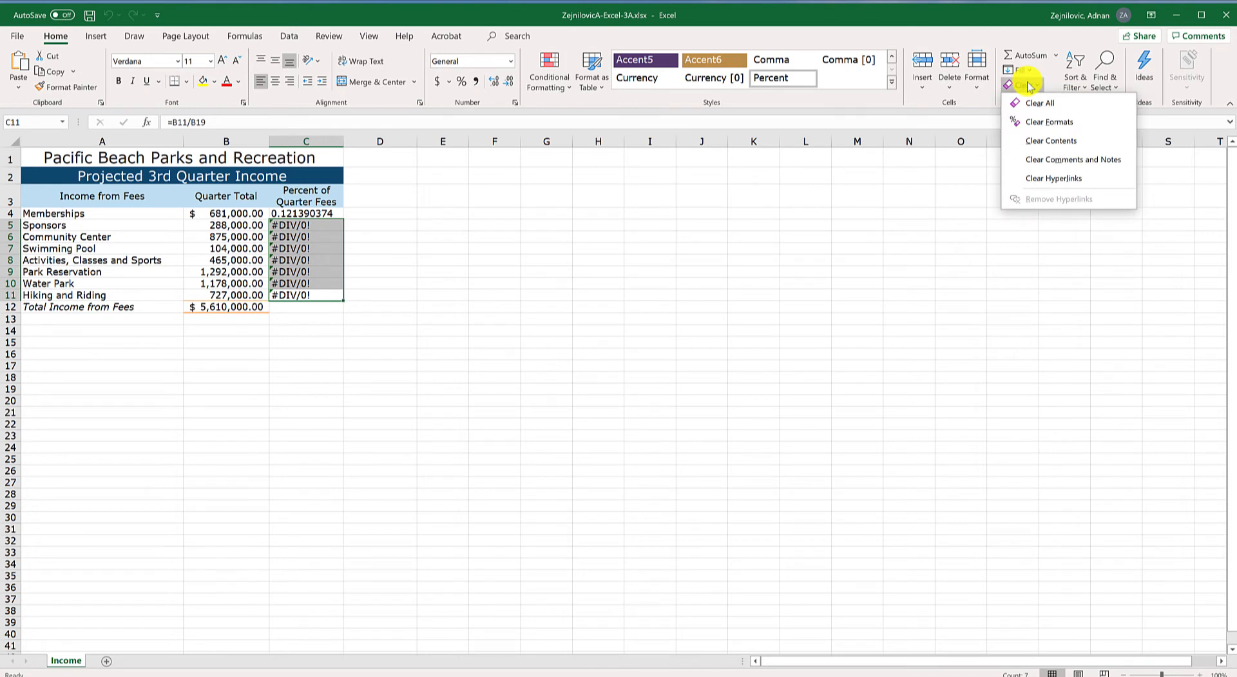
{"action": "left_click", "coordinate": [1060, 140]}
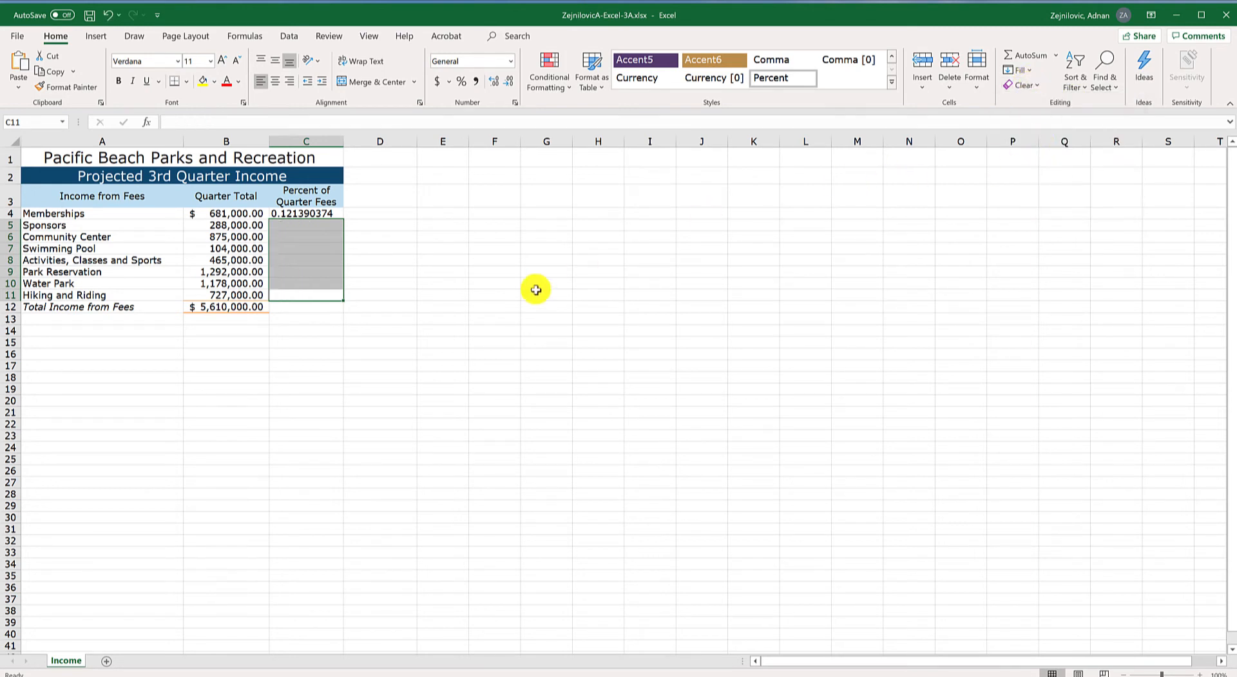
- Copy the relative-reference formula from C4 down to C11 again and check the divisor reference in the individual rows
{"action": "left_click", "coordinate": [295, 215]}
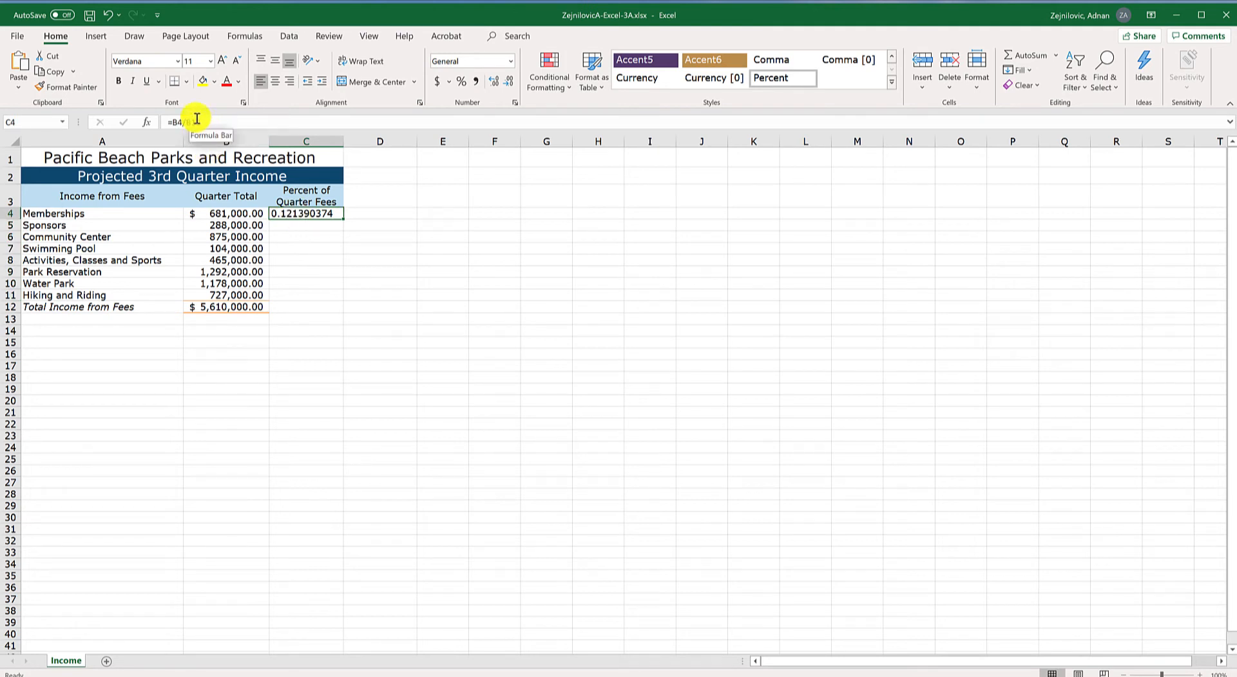
{"action": "left_click_drag", "start_coordinate": [342, 219], "coordinate": [335, 297]}
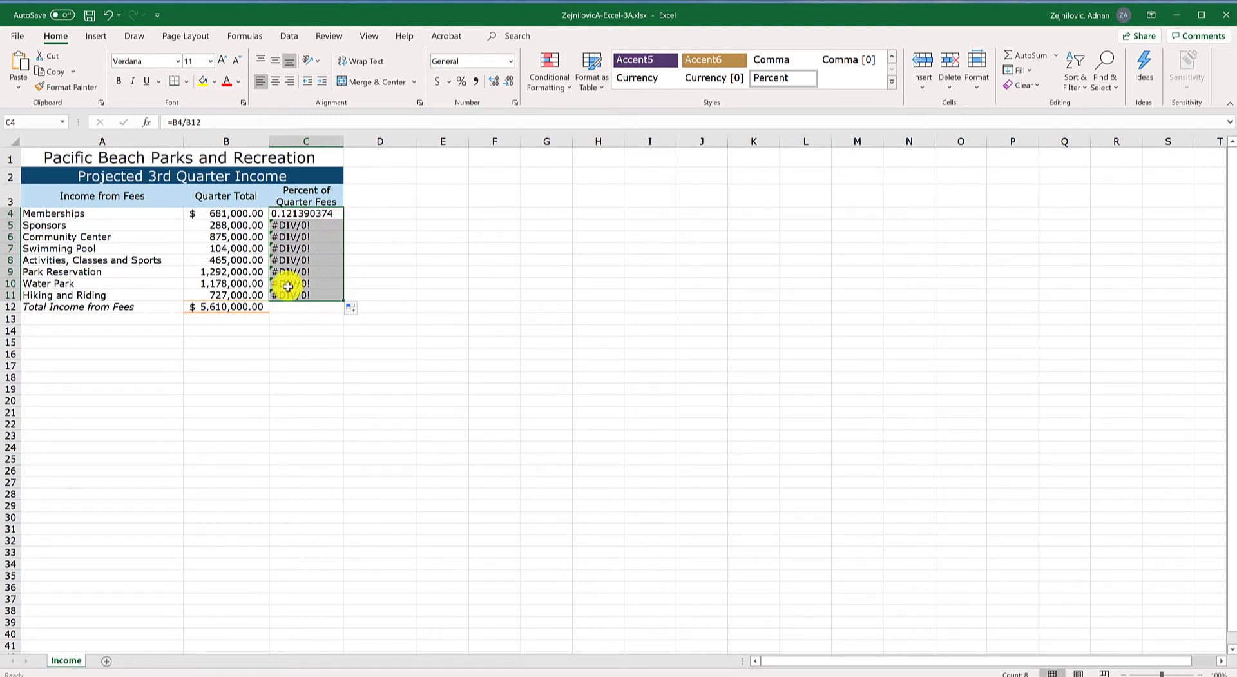
{"action": "left_click", "coordinate": [280, 214]}
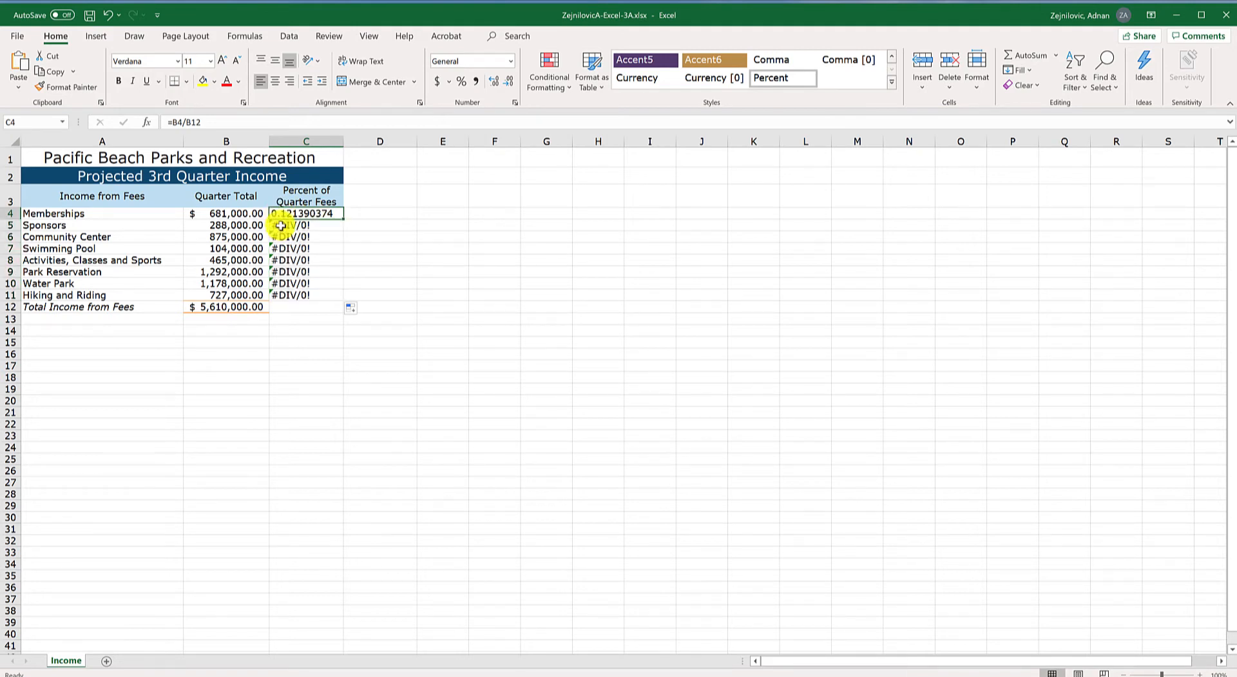
{"action": "left_click", "coordinate": [281, 226]}
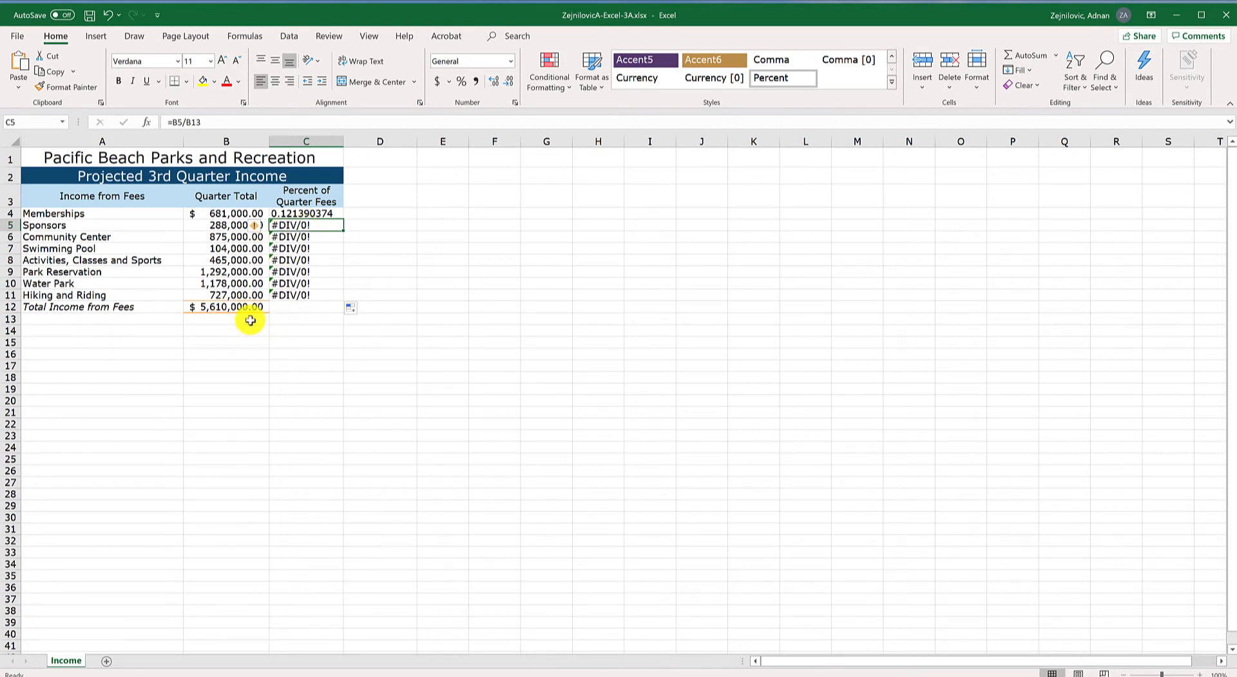
{"action": "left_click", "coordinate": [302, 235]}
{"action": "left_click", "coordinate": [297, 249]}
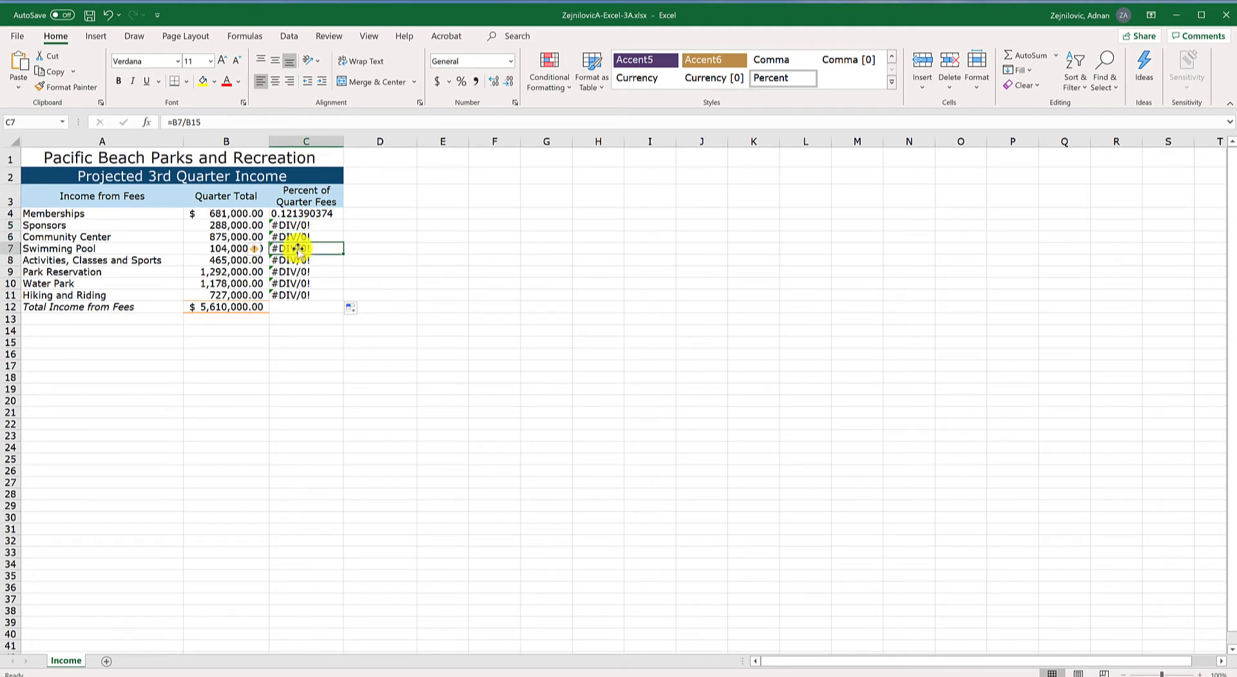
{"action": "left_click", "coordinate": [291, 261]}
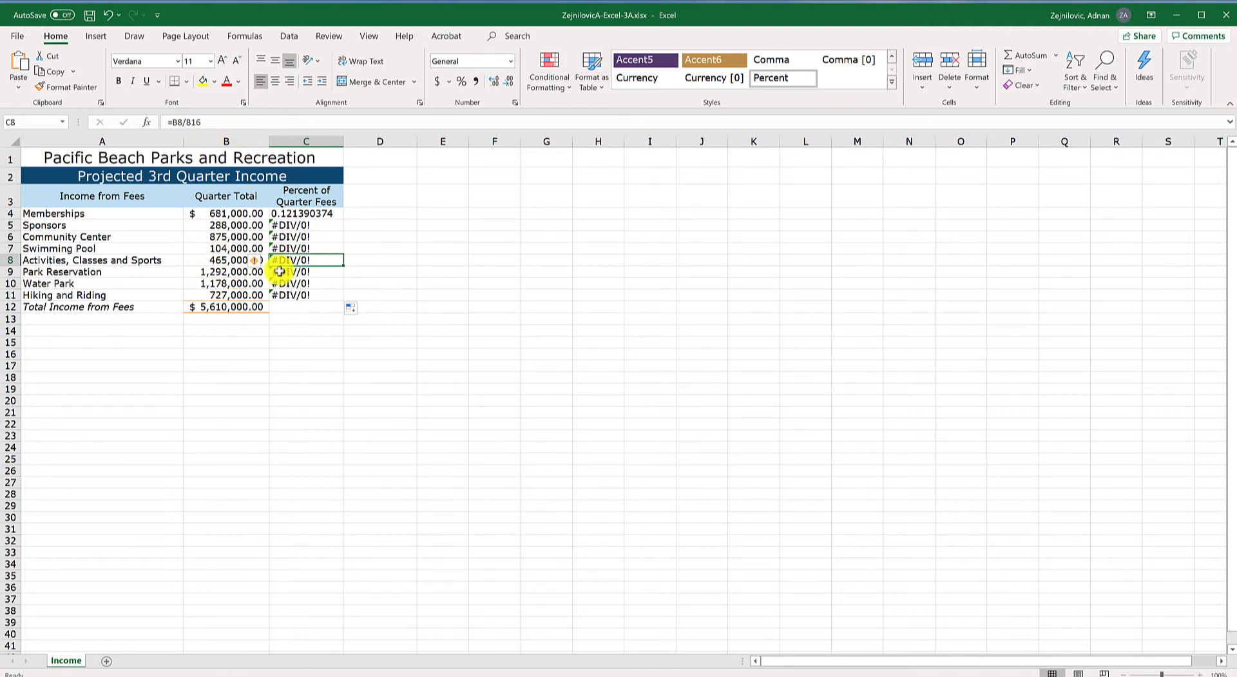
{"action": "left_click", "coordinate": [302, 296]}
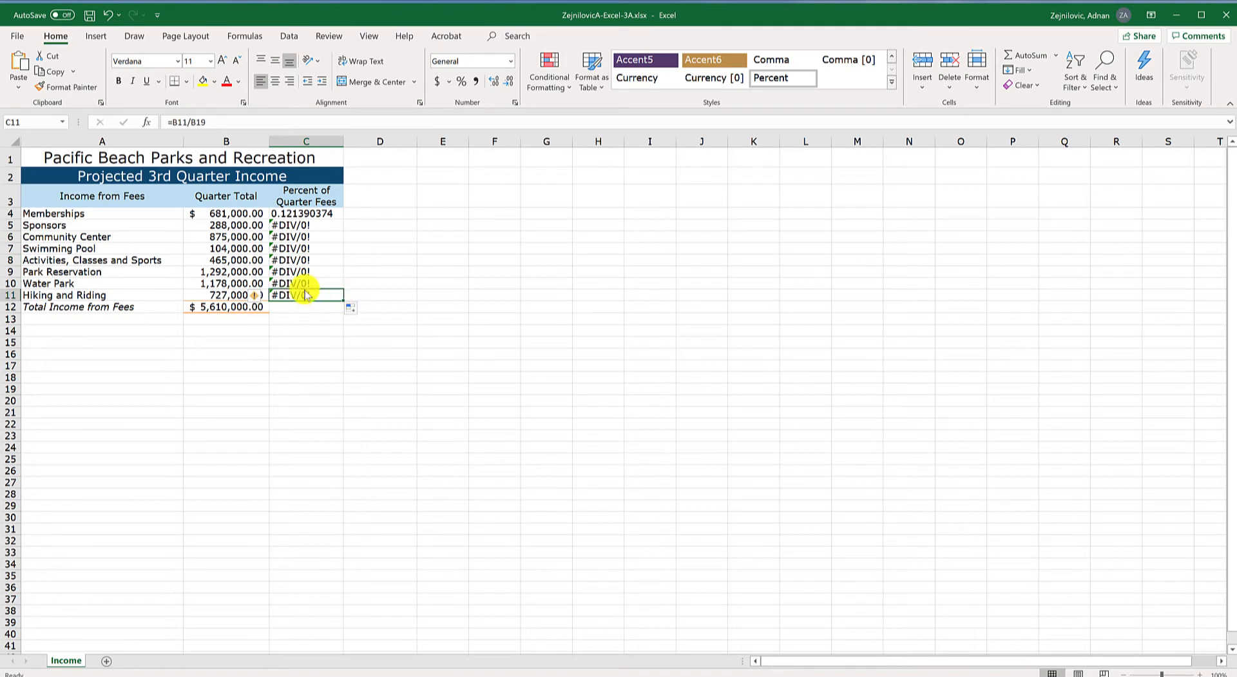
- Clear the contents of the divide-by-zero percentage formulas in C5:C11
{"action": "left_click_drag", "start_coordinate": [307, 295], "coordinate": [309, 226]}
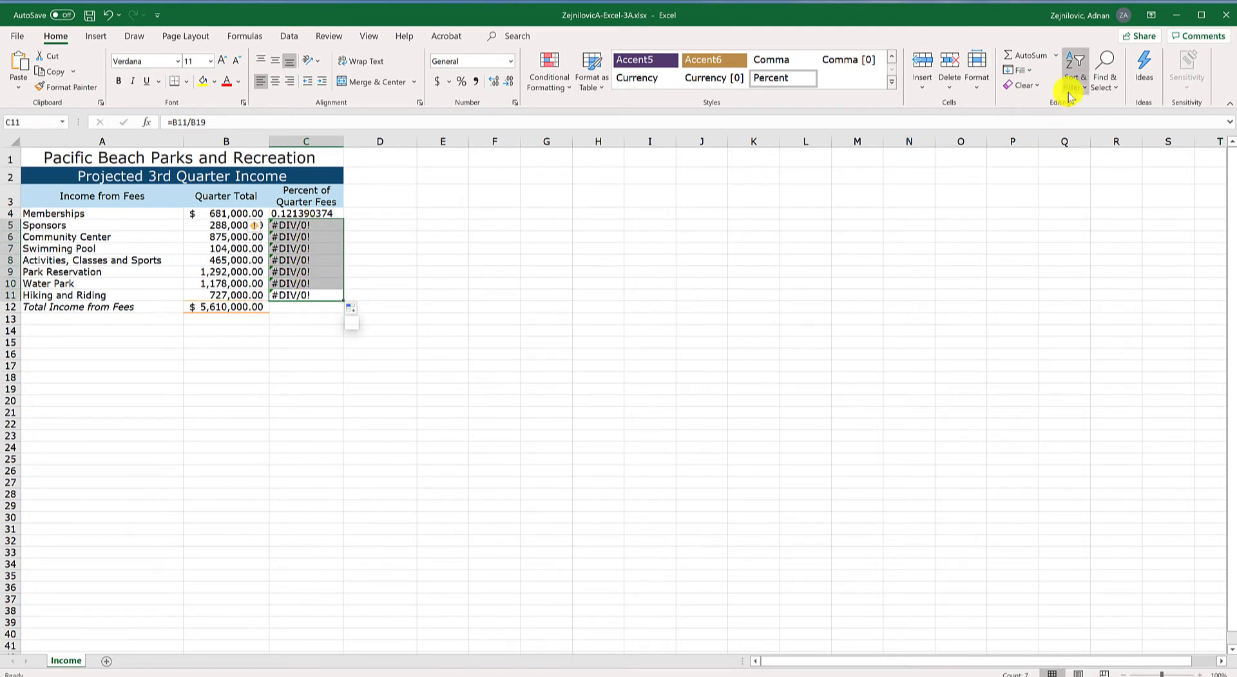
{"action": "left_click", "coordinate": [1026, 86]}
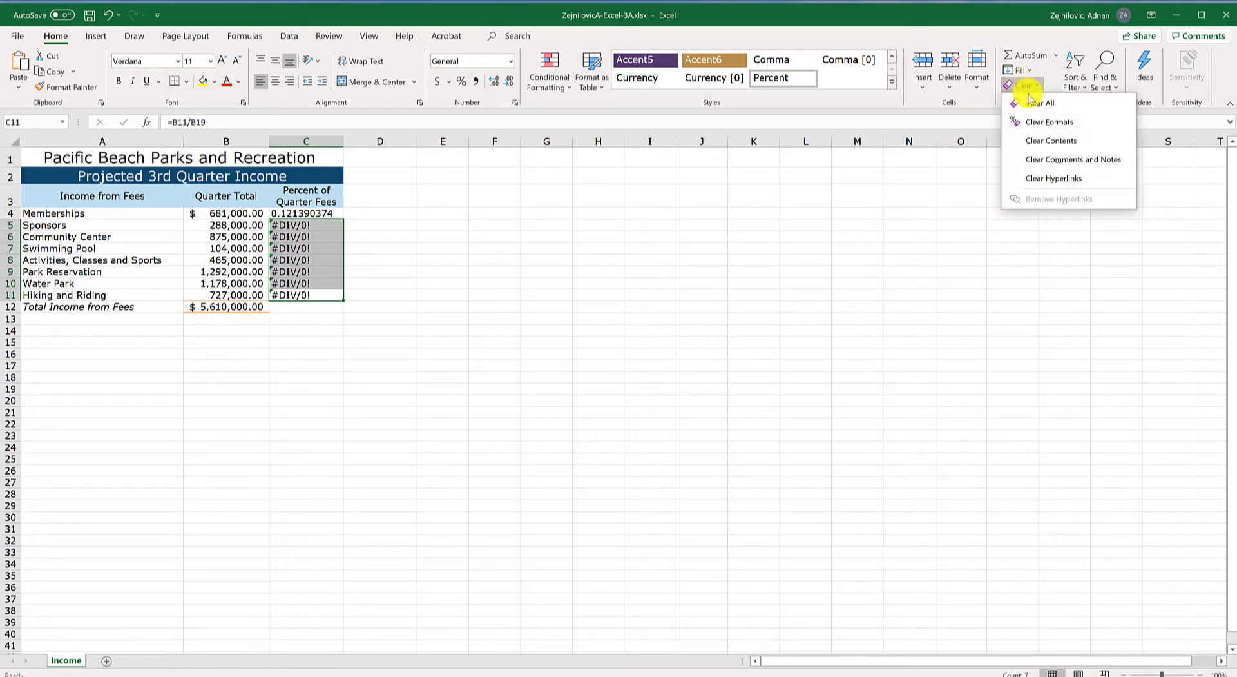
{"action": "left_click", "coordinate": [1055, 141]}
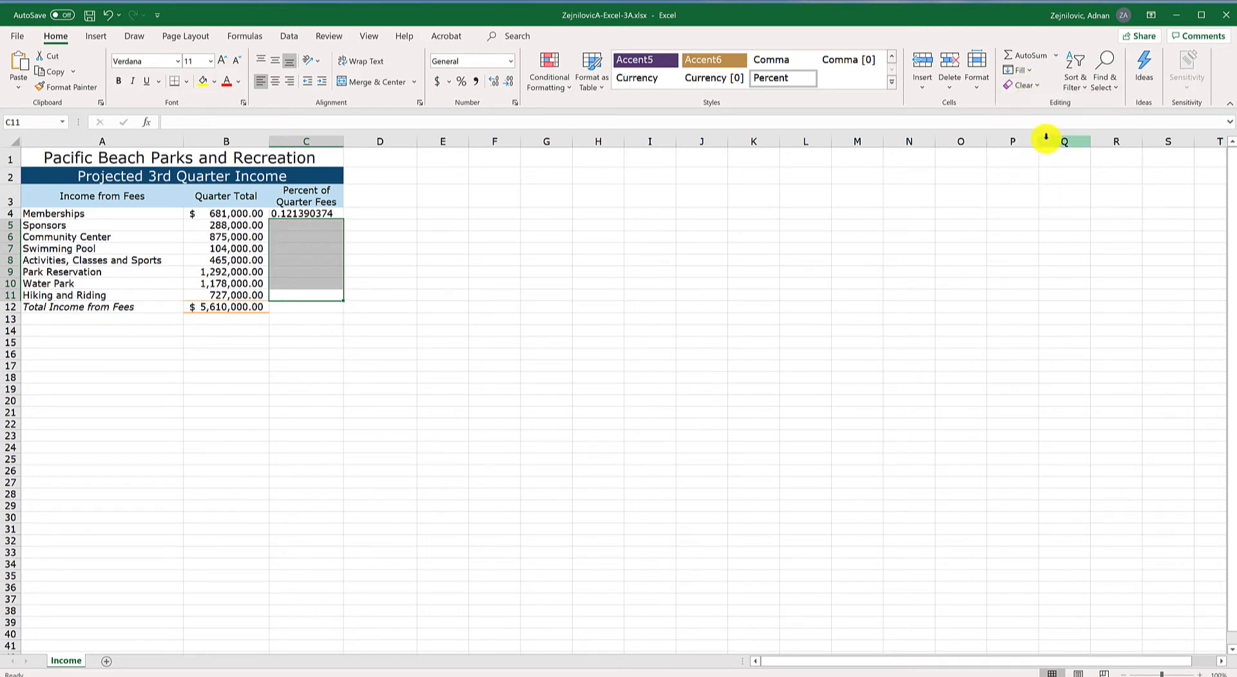
- Make the divisor in the C4 formula absolute so it reads =B4/$B$12, and copy it down to C11
{"action": "left_click", "coordinate": [287, 213]}
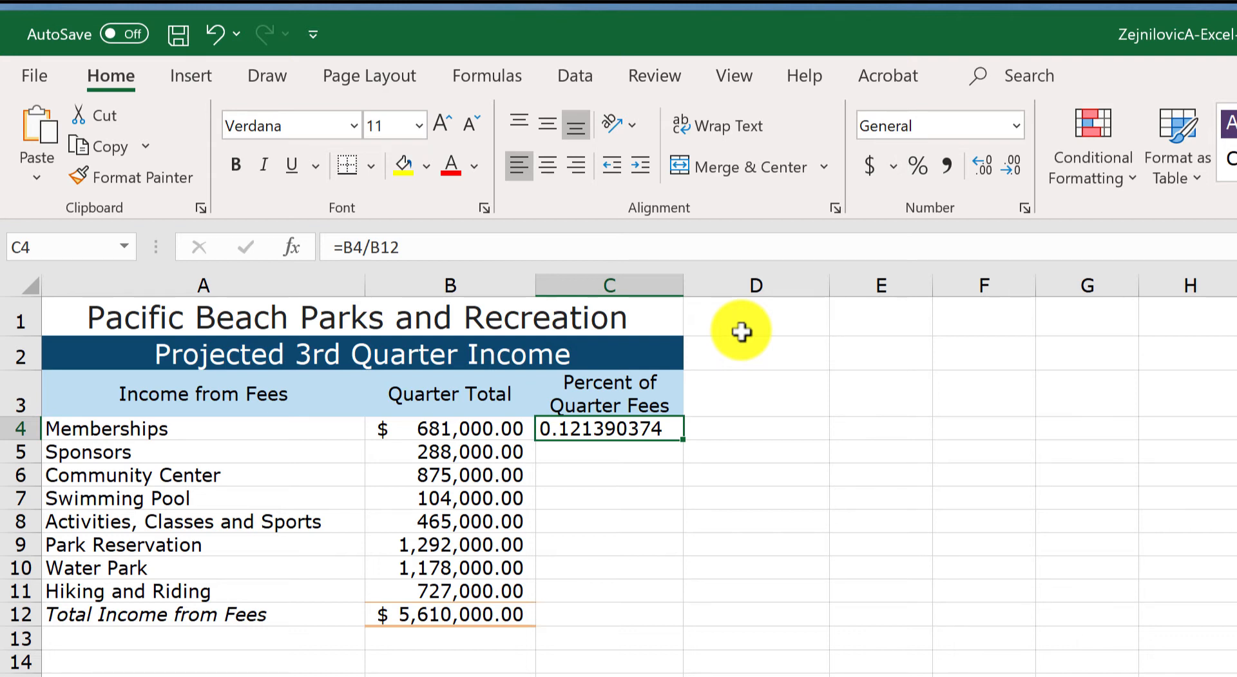
{"action": "left_click", "coordinate": [375, 241]}
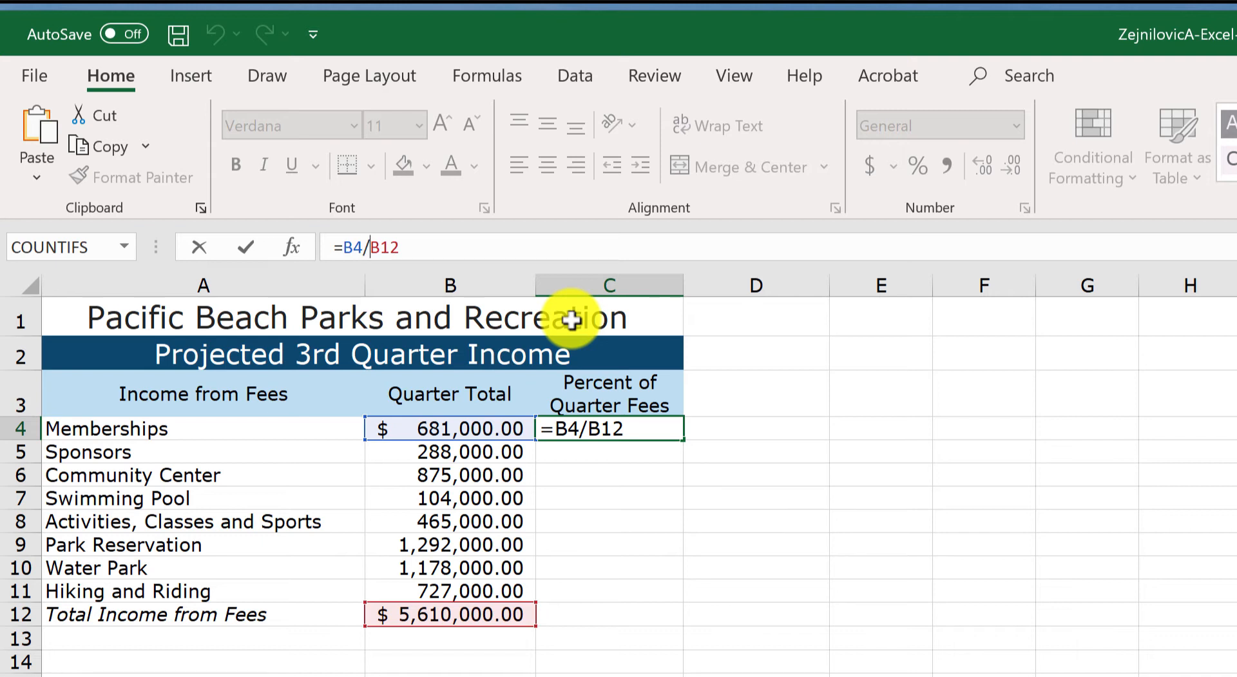
{"action": "key", "text": "F4"}
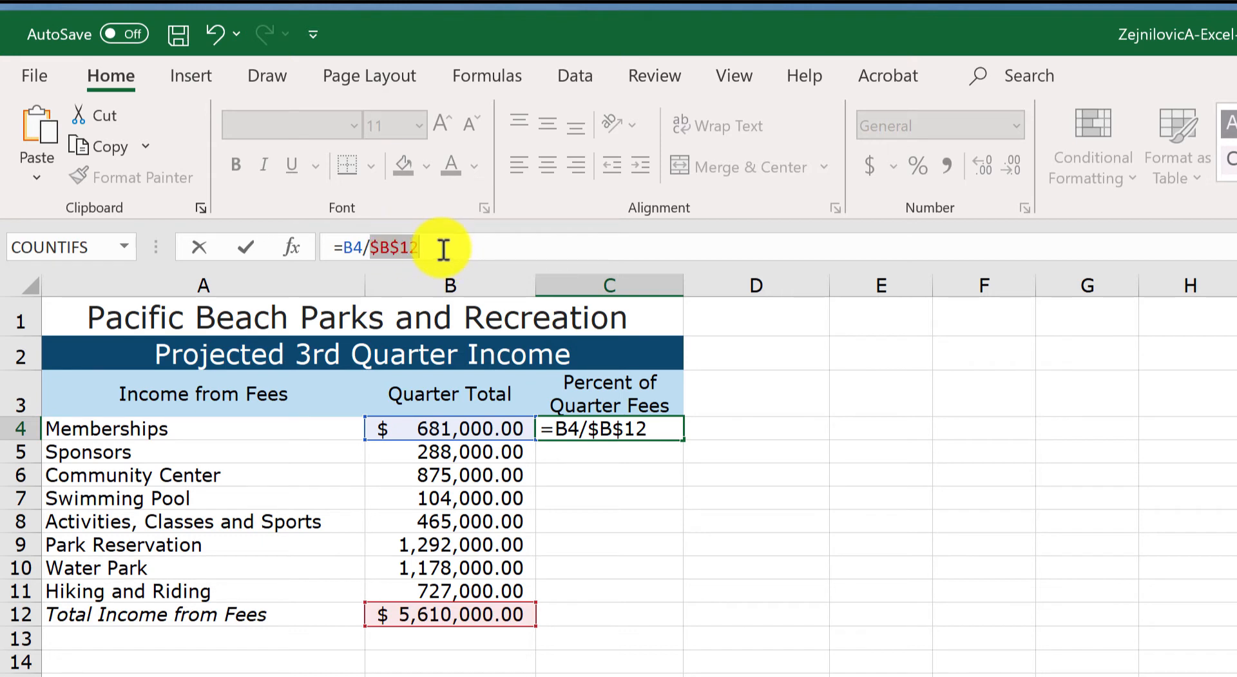
{"action": "left_click", "coordinate": [249, 246]}
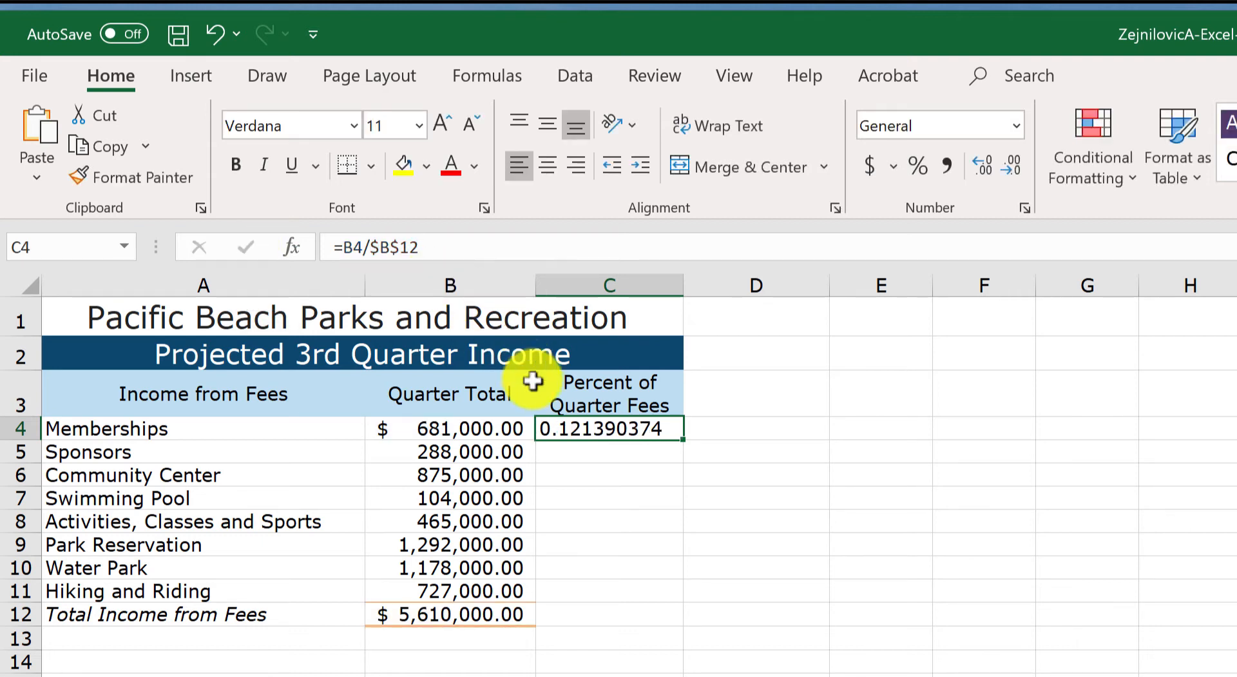
{"action": "left_click_drag", "start_coordinate": [687, 444], "coordinate": [688, 599]}
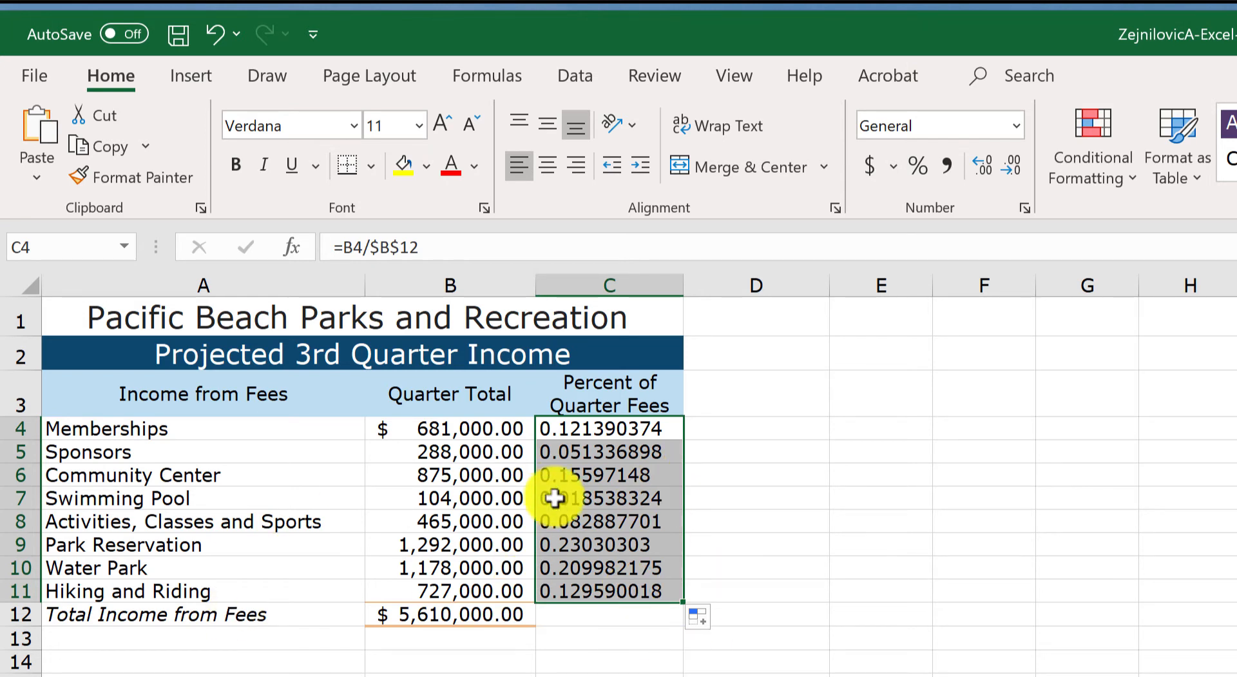
- Format C4:C11 as centered percentages and save the workbook
{"action": "left_click", "coordinate": [914, 172]}
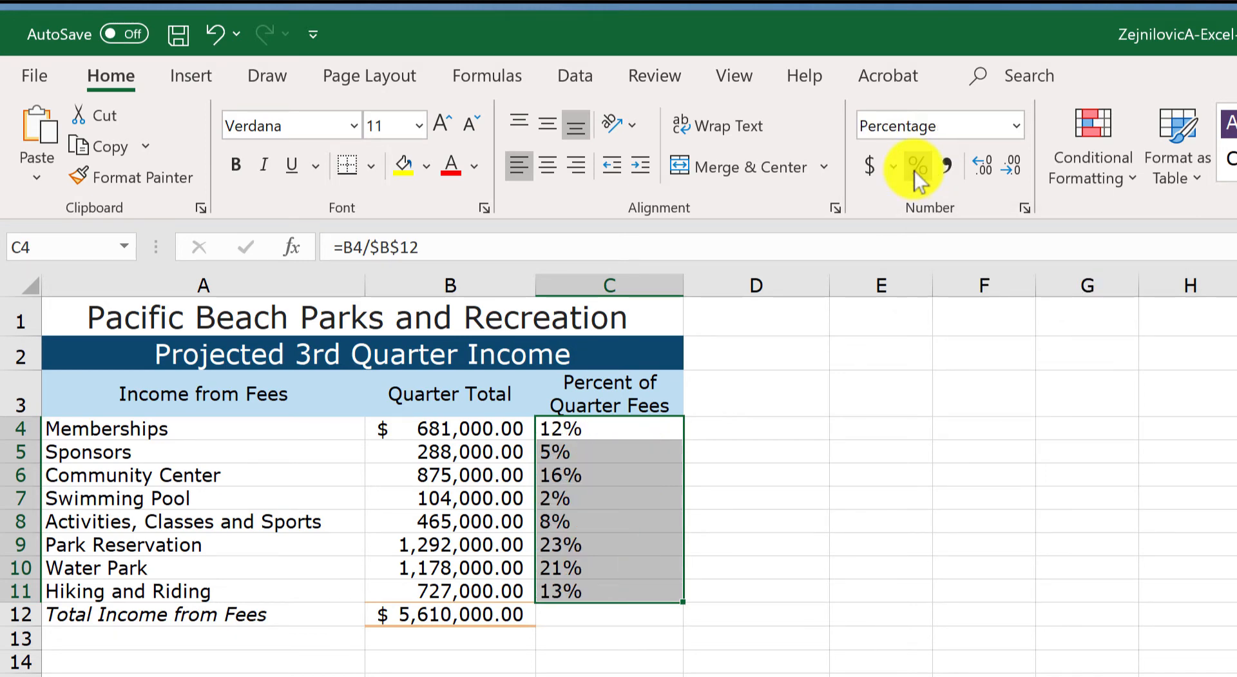
{"action": "left_click", "coordinate": [554, 168]}
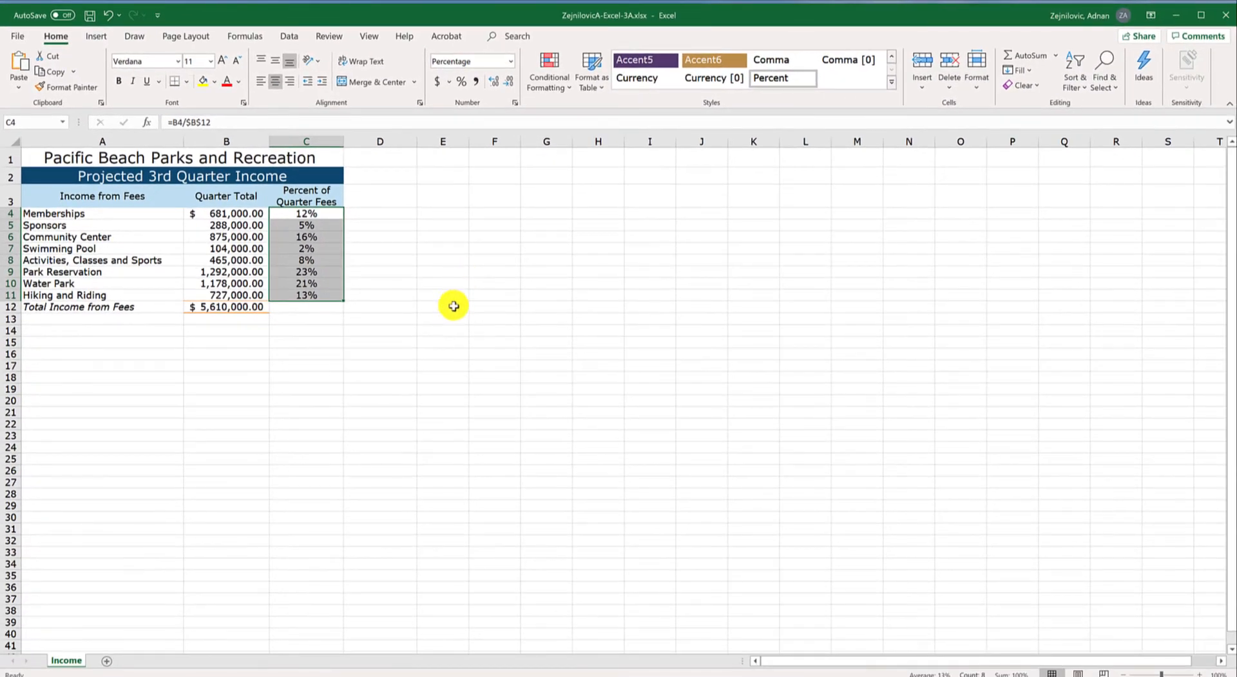
{"action": "left_click", "coordinate": [901, 588]}
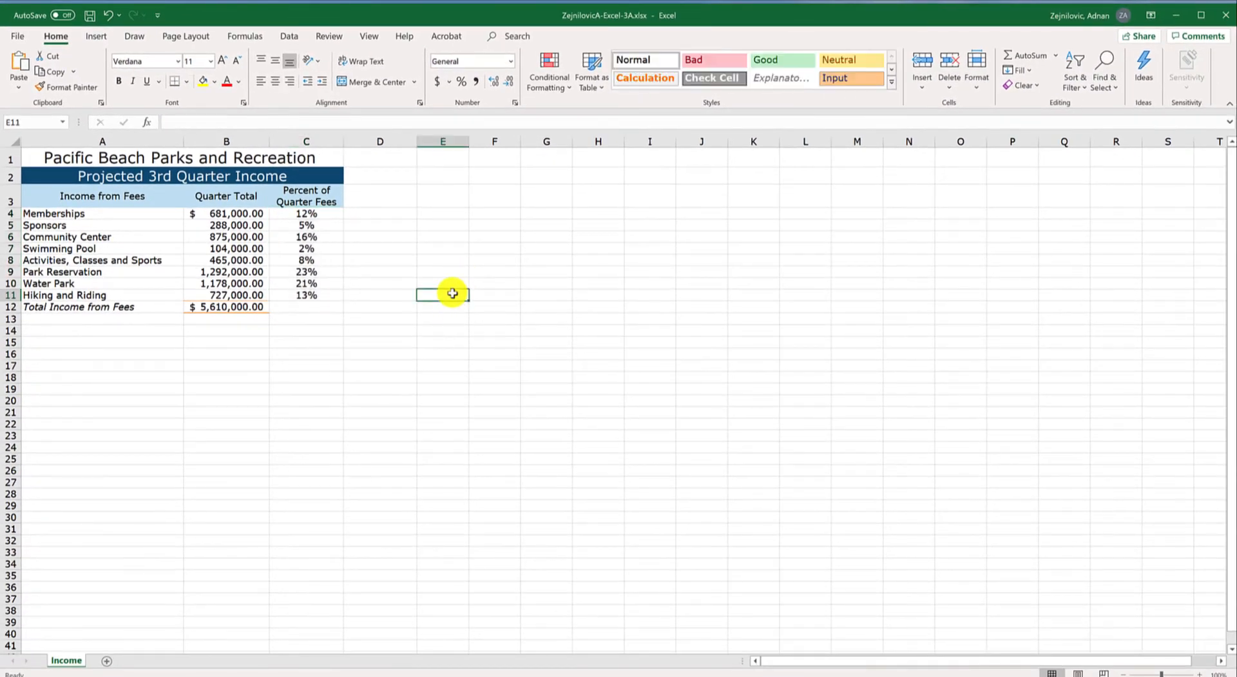
{"action": "left_click", "coordinate": [90, 17]}
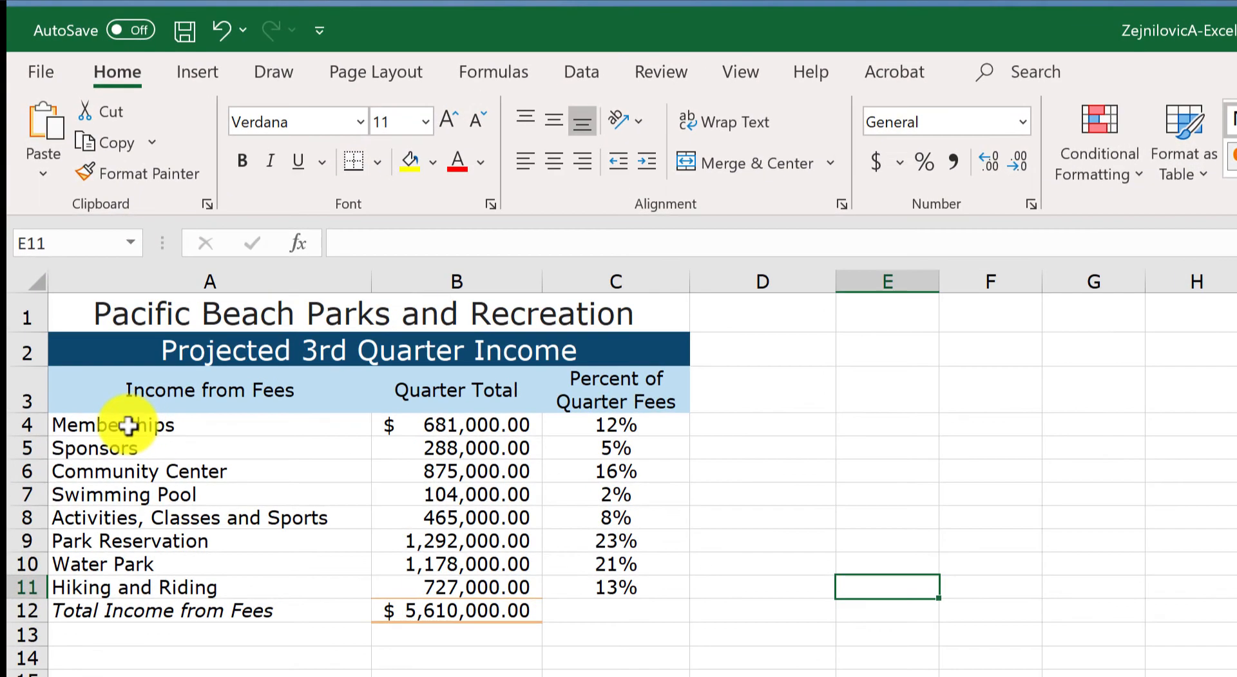
- Insert a 3-D Pie chart from the income source names in A4:A11 and the percentages in C4:C11
{"action": "left_click", "coordinate": [127, 425]}
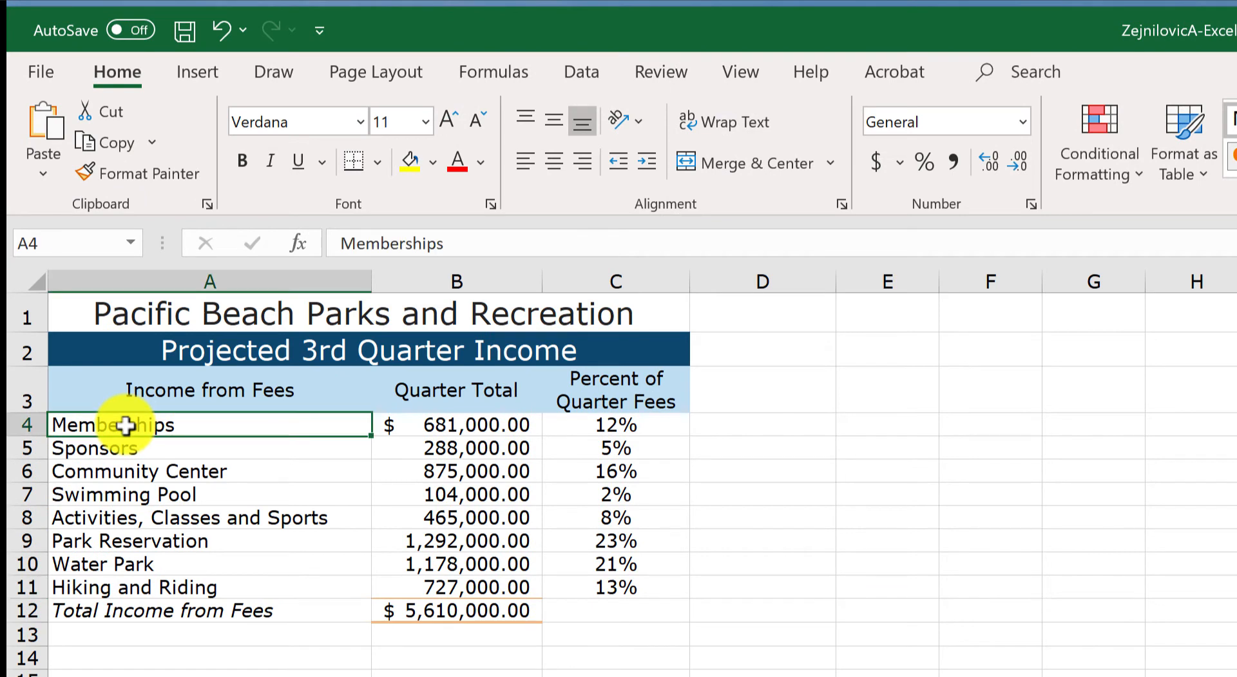
{"action": "left_click_drag", "start_coordinate": [126, 426], "coordinate": [123, 585]}
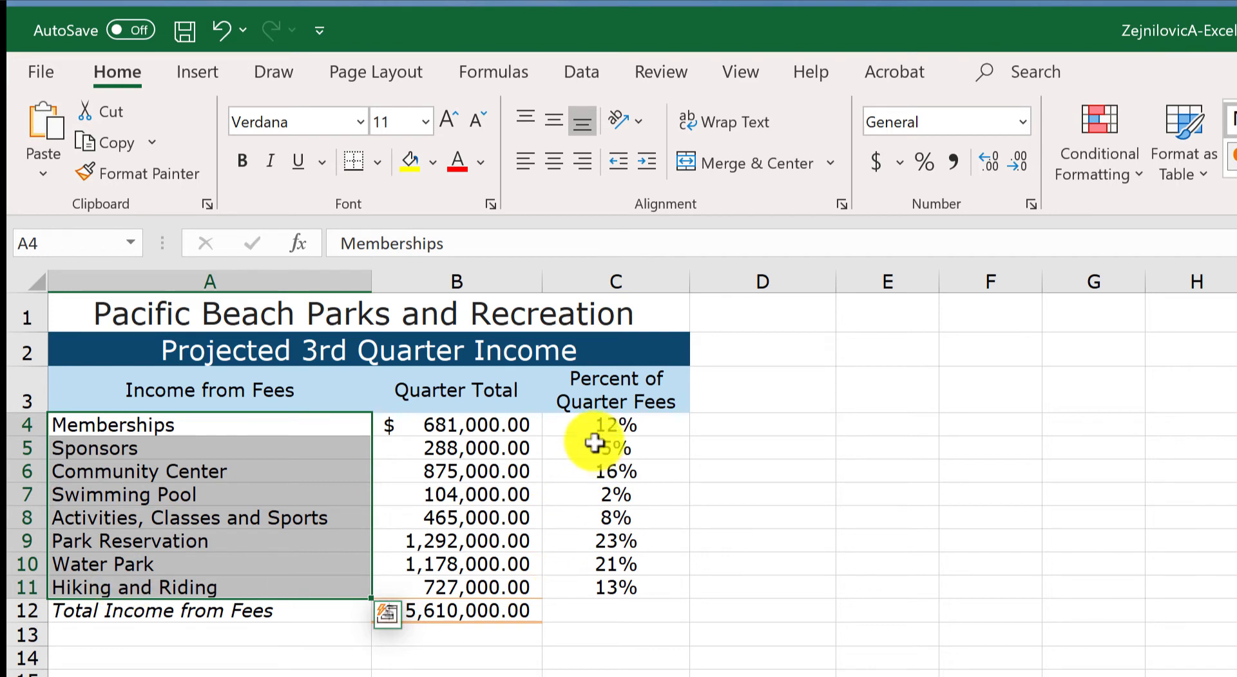
{"action": "left_click_drag", "start_coordinate": [590, 423], "coordinate": [591, 586]}
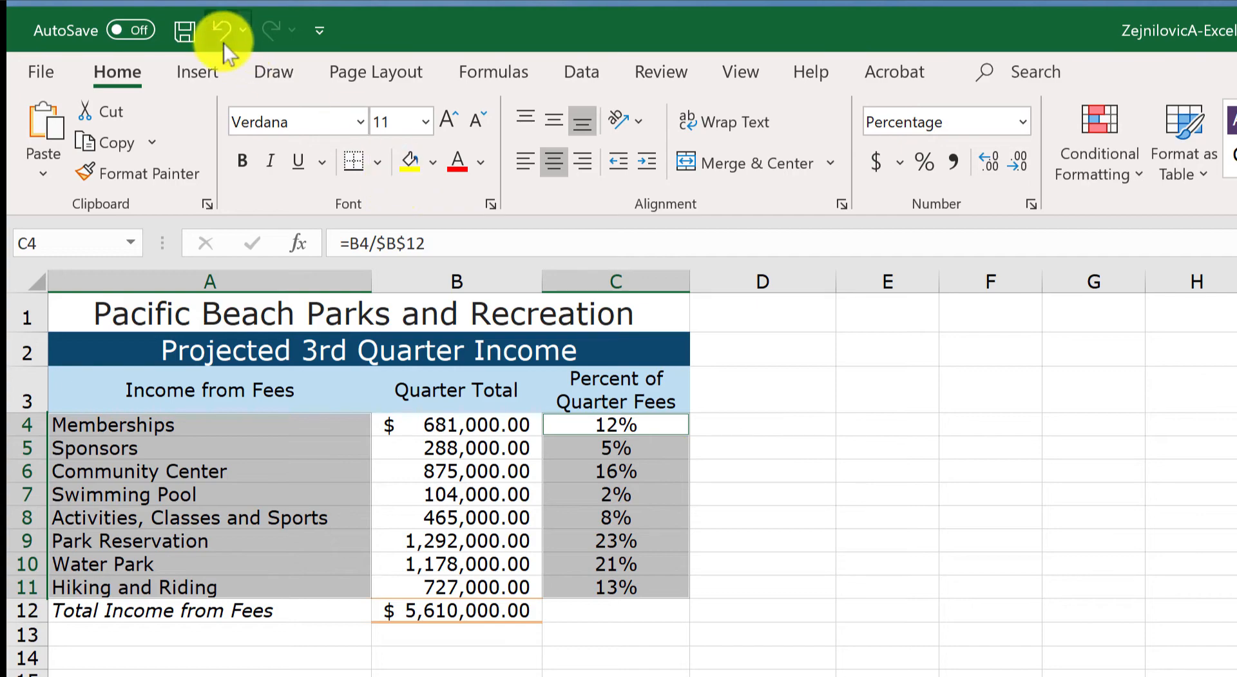
{"action": "left_click", "coordinate": [195, 71]}
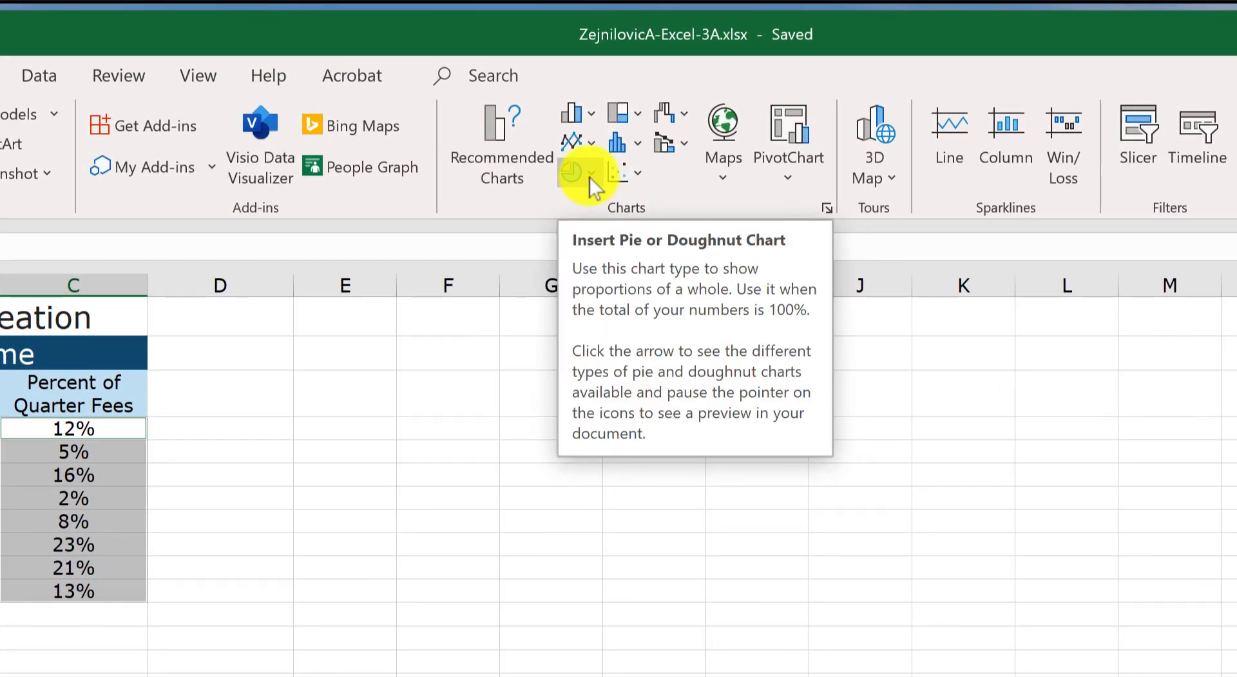
{"action": "left_click", "coordinate": [590, 175]}
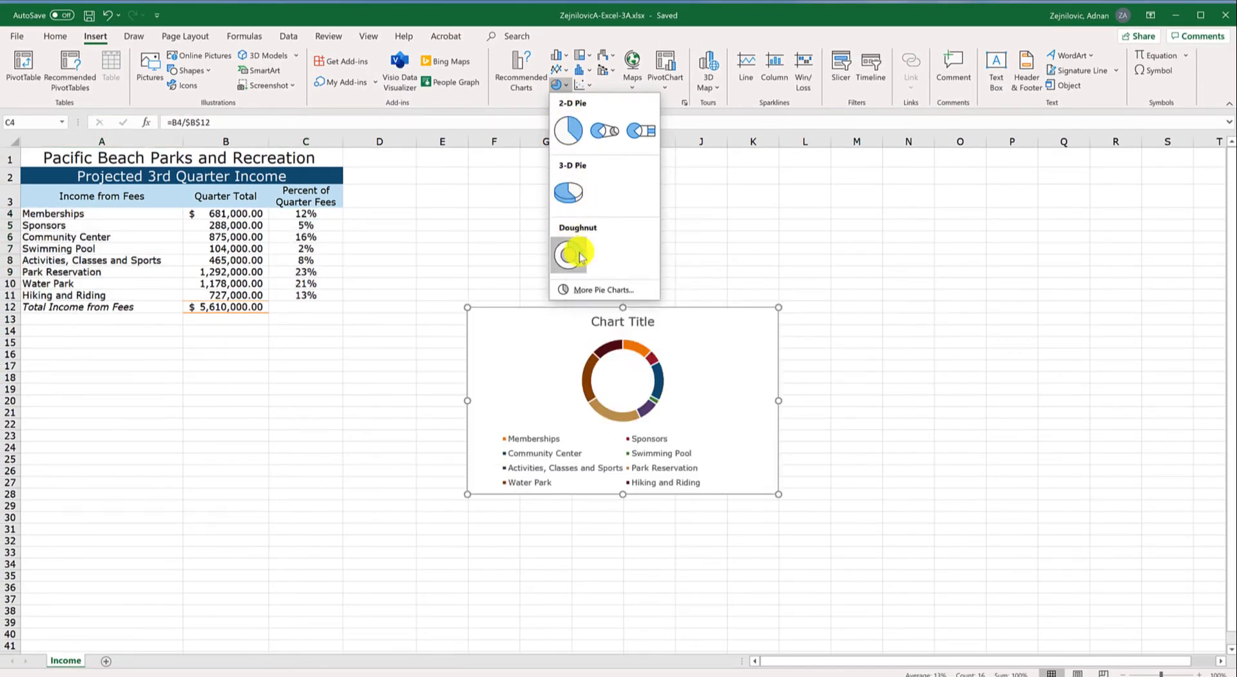
{"action": "left_click", "coordinate": [584, 291]}
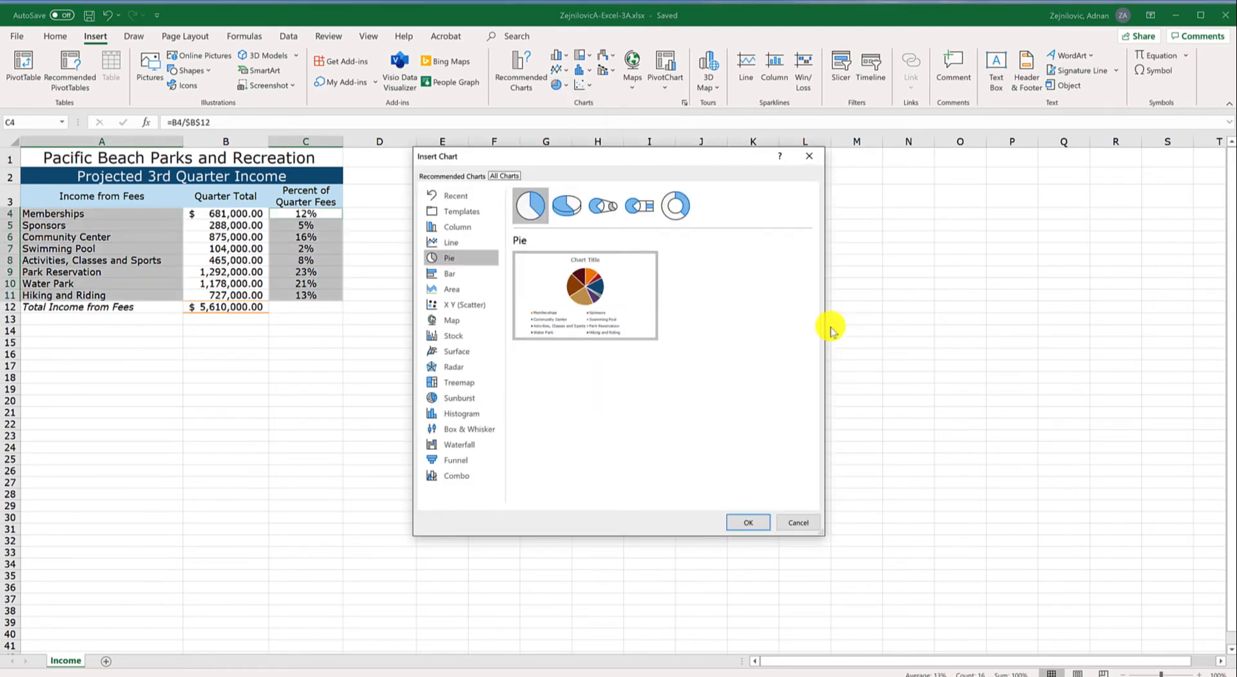
{"action": "left_click", "coordinate": [559, 208]}
{"action": "left_click", "coordinate": [602, 207]}
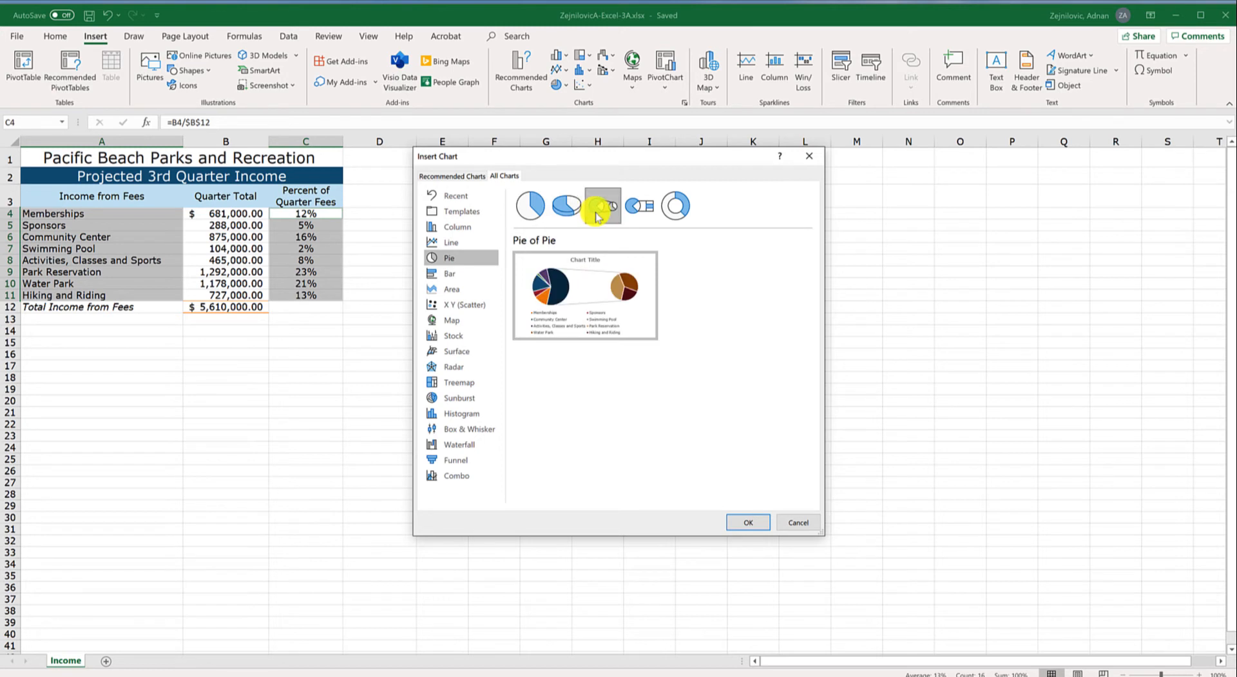
{"action": "left_click", "coordinate": [639, 206]}
{"action": "left_click", "coordinate": [676, 207]}
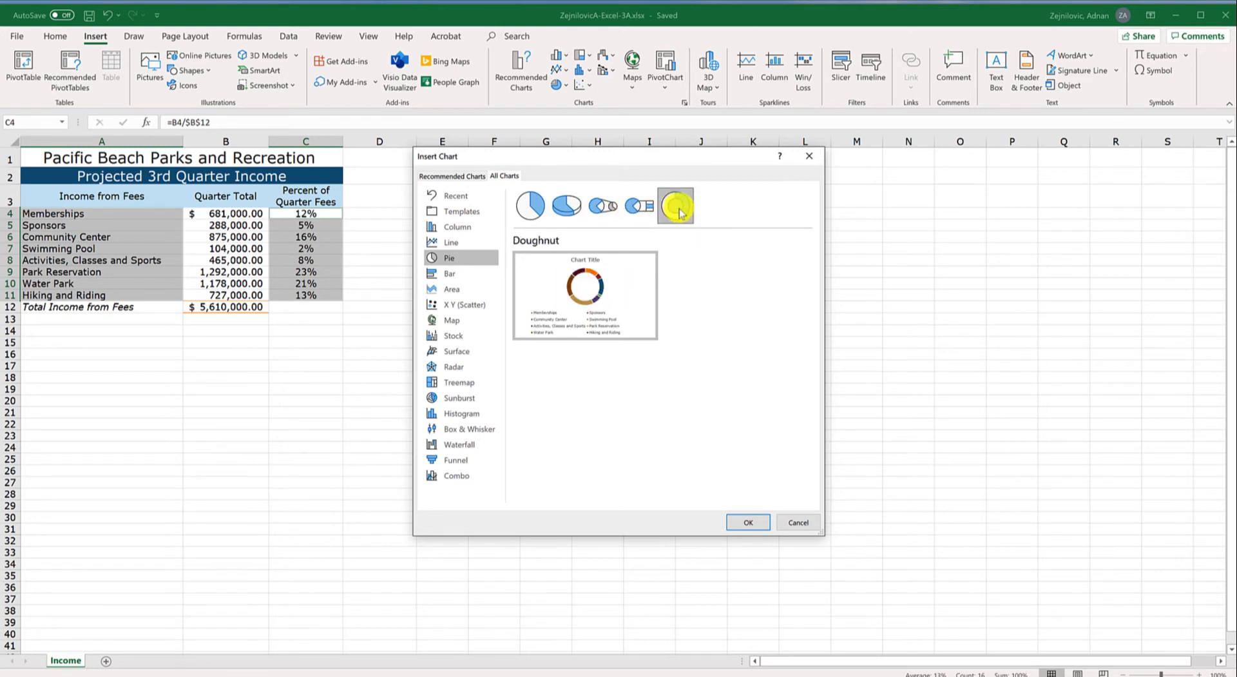
{"action": "left_click", "coordinate": [568, 213]}
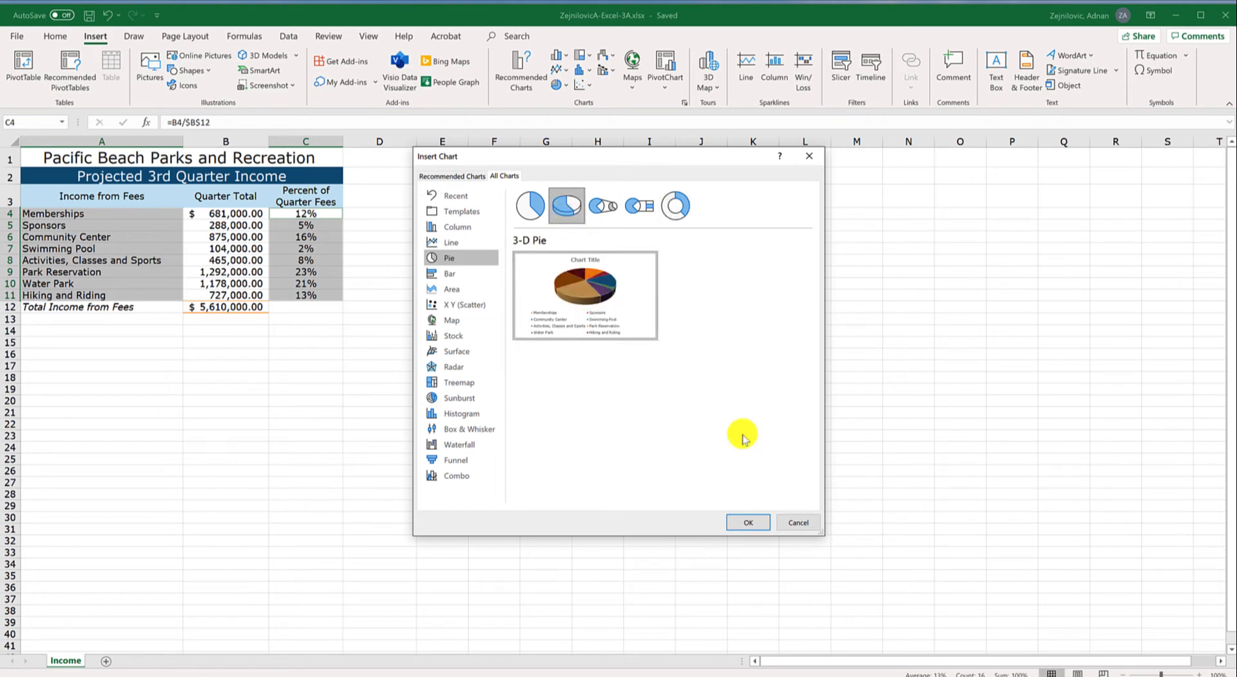
{"action": "left_click", "coordinate": [748, 523]}
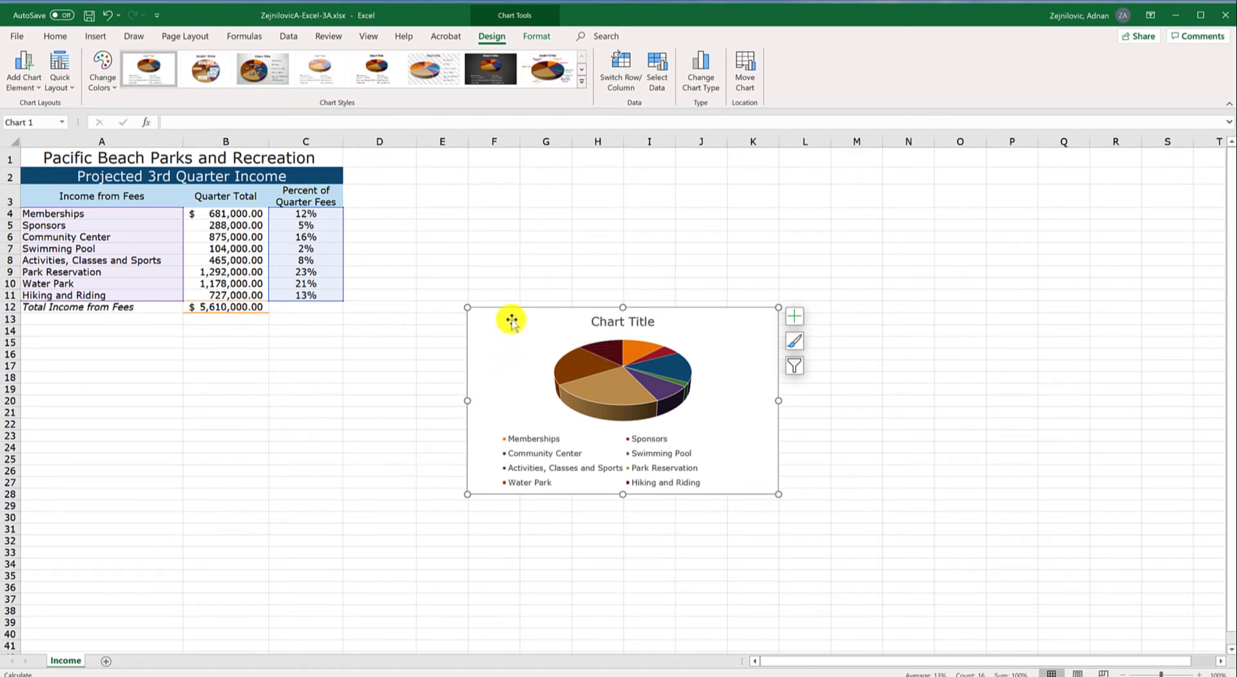
- Reposition the 3-D pie chart on the Income sheet so it spans roughly D14 to J29
{"action": "left_click_drag", "start_coordinate": [517, 319], "coordinate": [335, 344]}
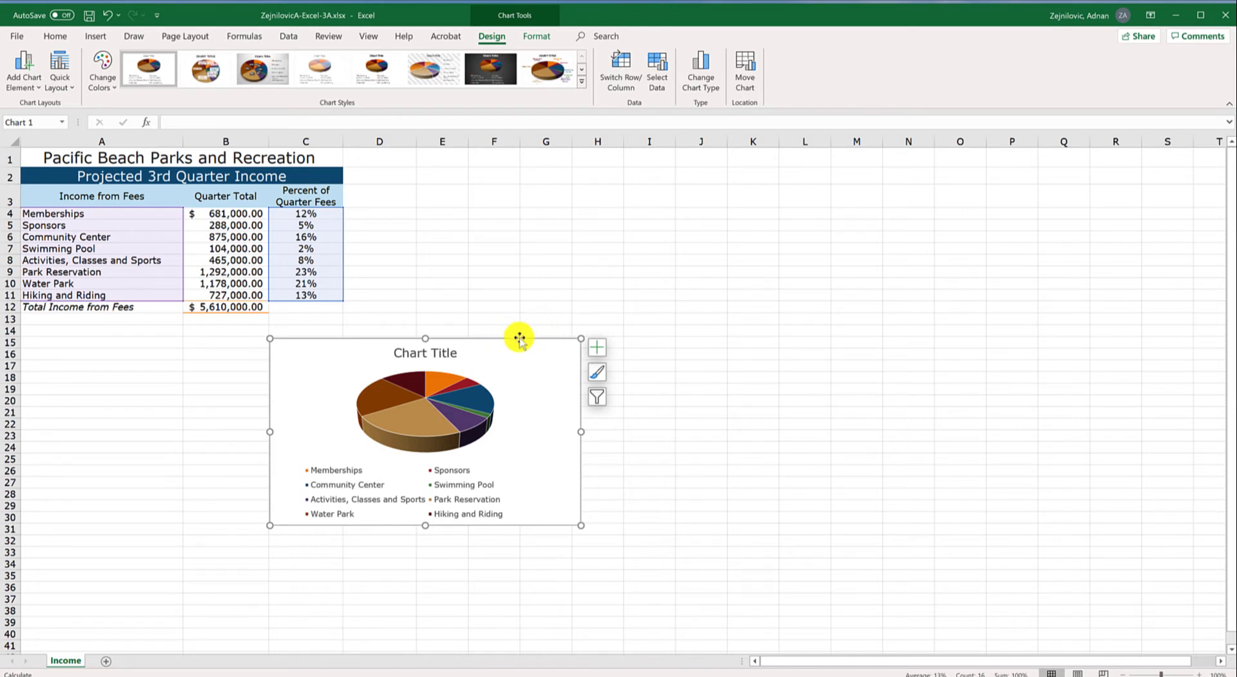
{"action": "left_click_drag", "start_coordinate": [519, 337], "coordinate": [629, 330]}
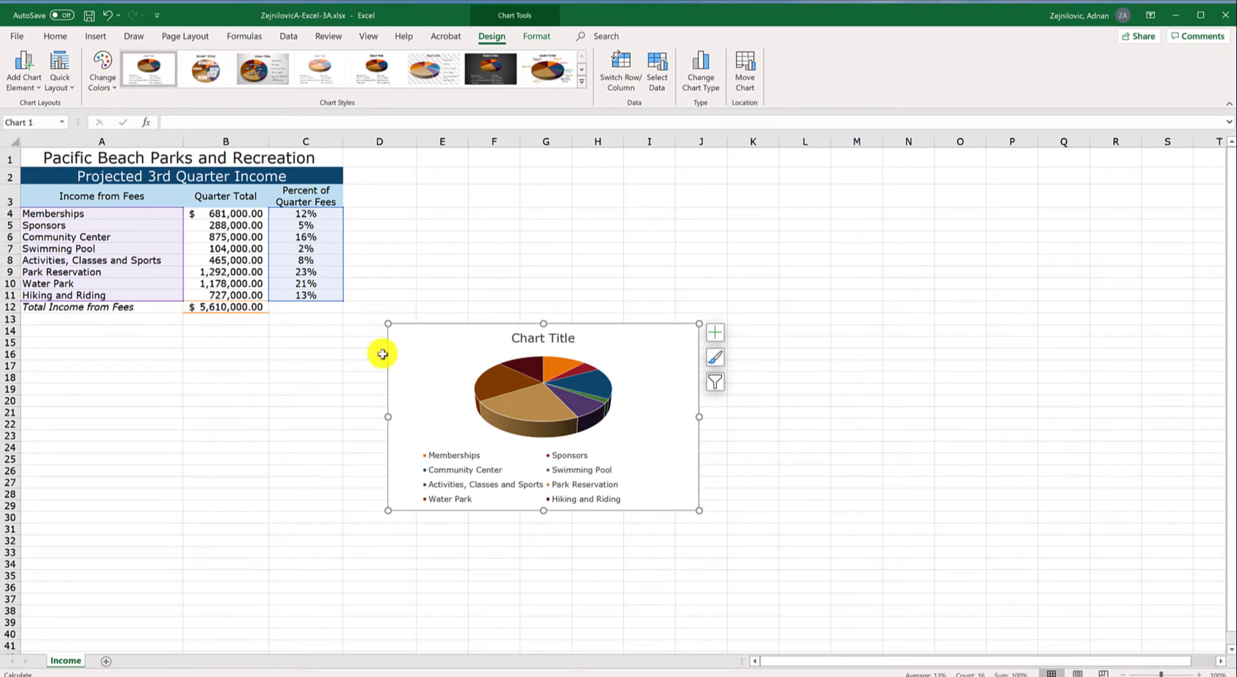
- Deselect and reselect the pie chart to examine when the chart tools are available, and view its formatting options
{"action": "left_click", "coordinate": [266, 387]}
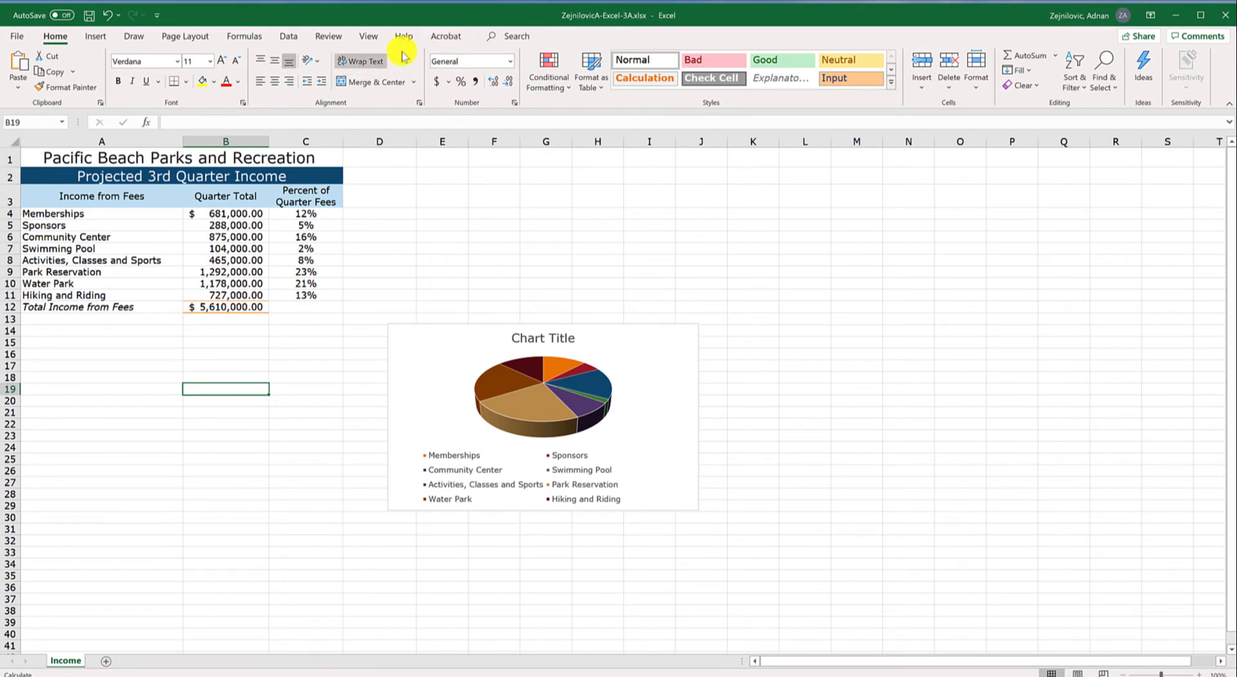
{"action": "left_click", "coordinate": [435, 332]}
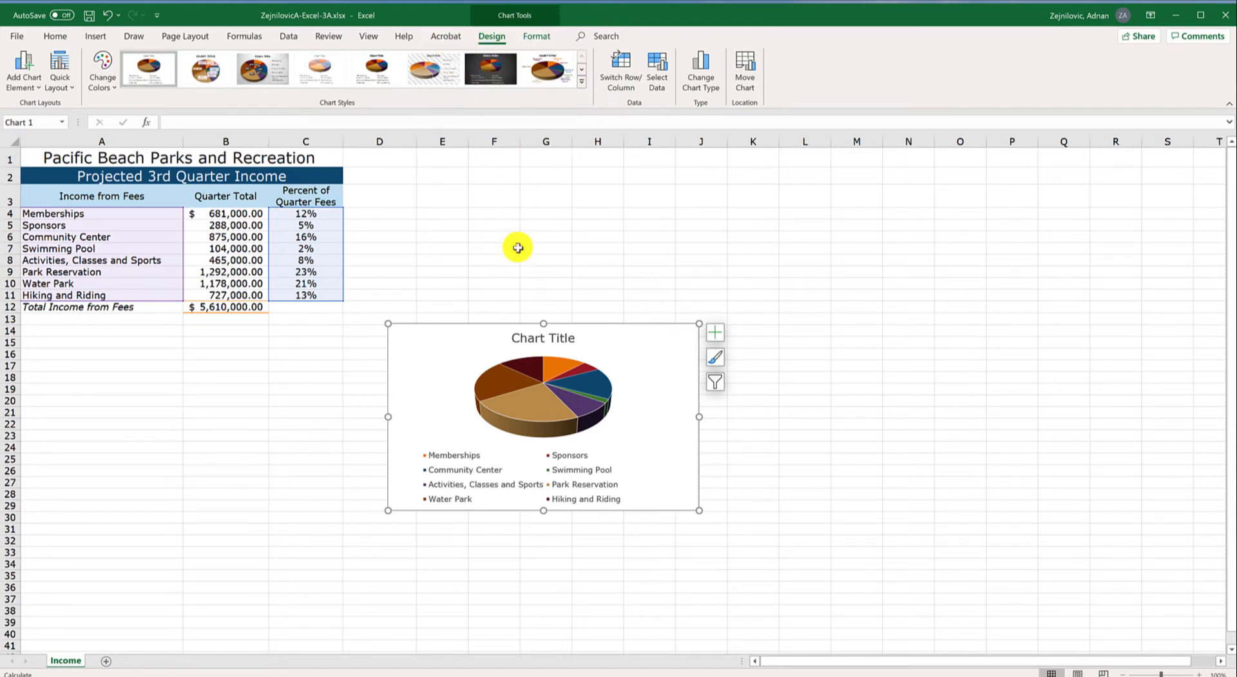
{"action": "left_click", "coordinate": [482, 284]}
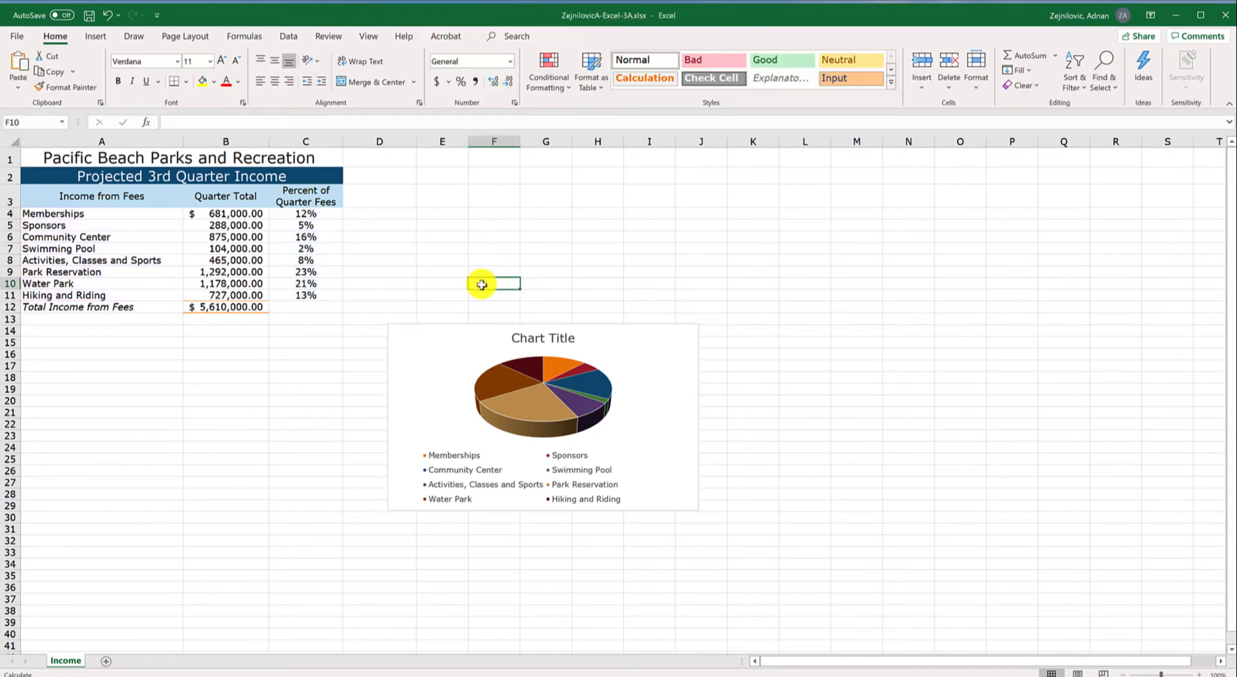
{"action": "left_click", "coordinate": [450, 326]}
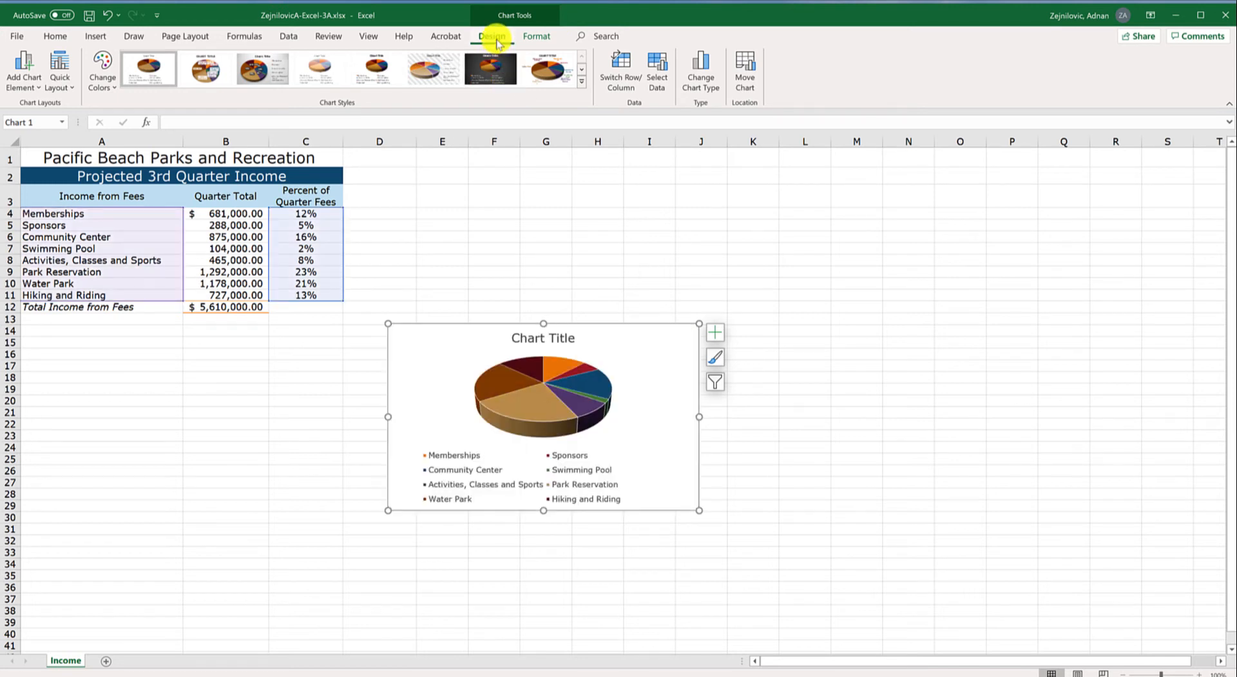
{"action": "left_click", "coordinate": [542, 37]}
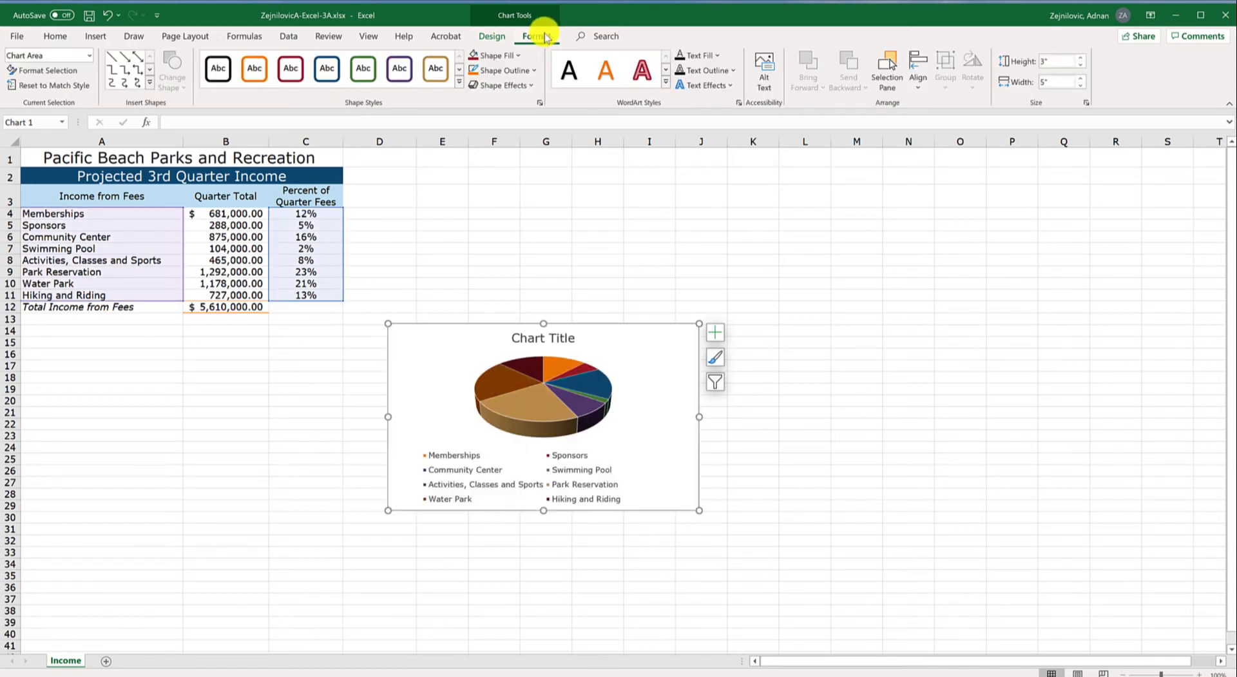
- Move the pie chart to a new chart sheet named "Income from Fees Chart" and save the workbook
{"action": "left_click", "coordinate": [487, 37]}
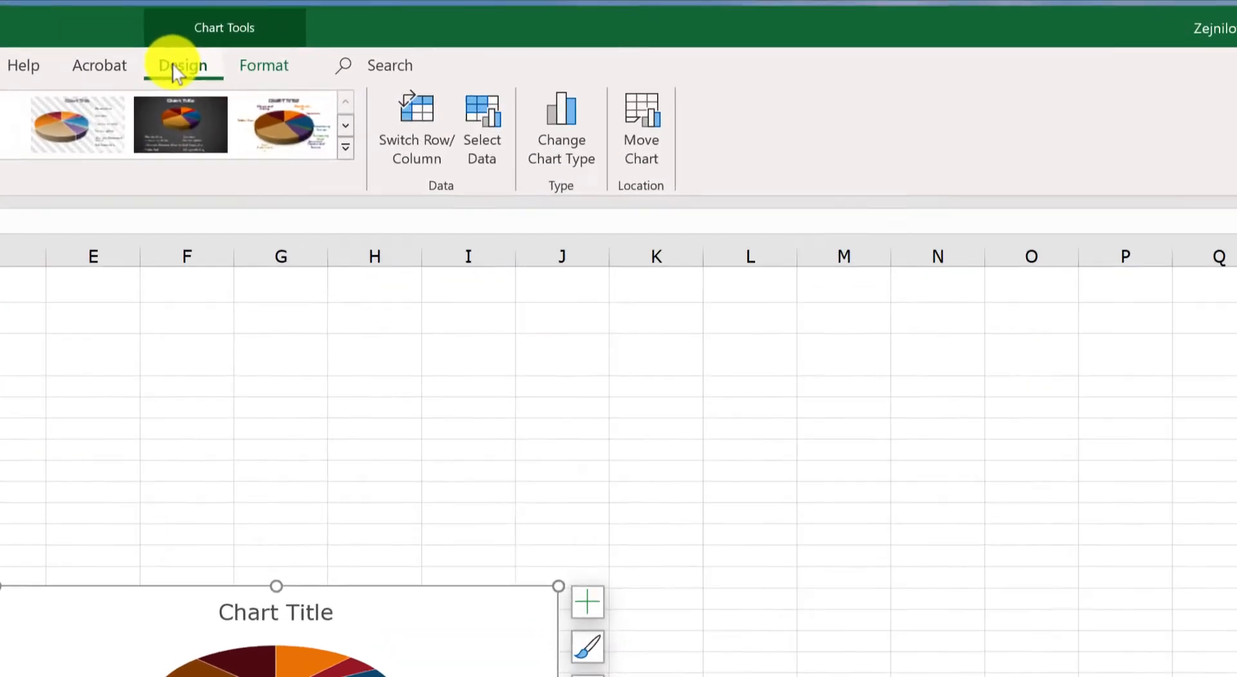
{"action": "left_click", "coordinate": [636, 132]}
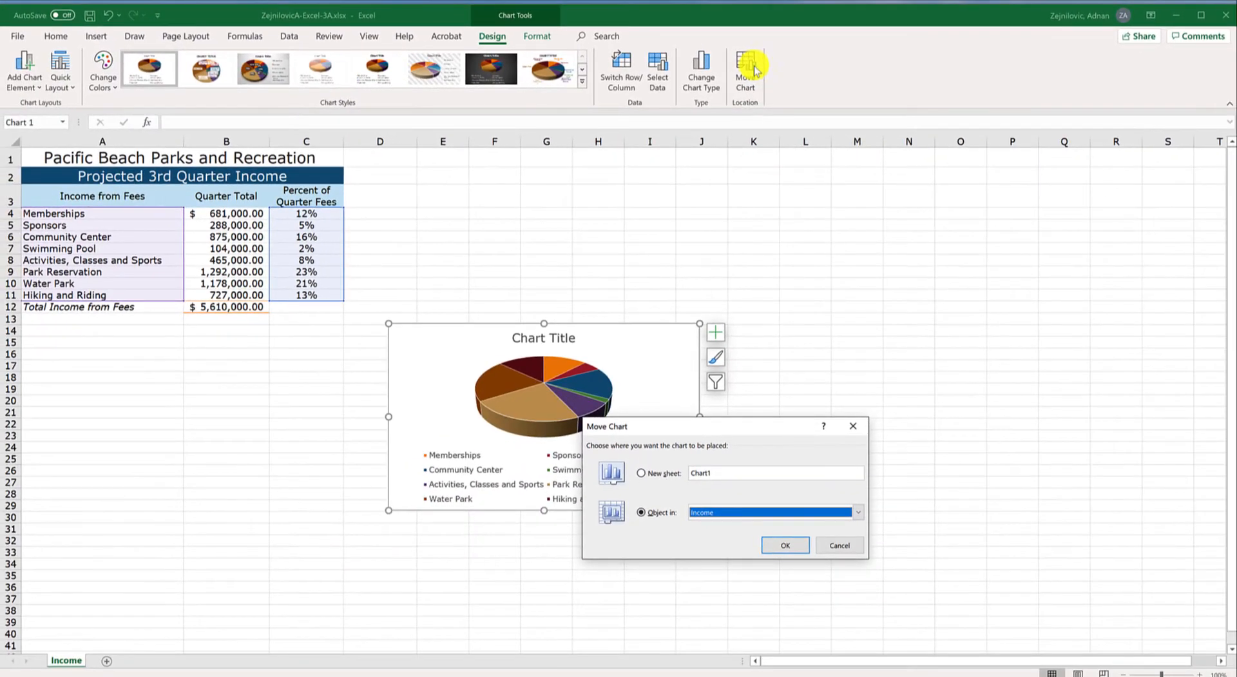
{"action": "left_click_drag", "start_coordinate": [673, 432], "coordinate": [583, 186]}
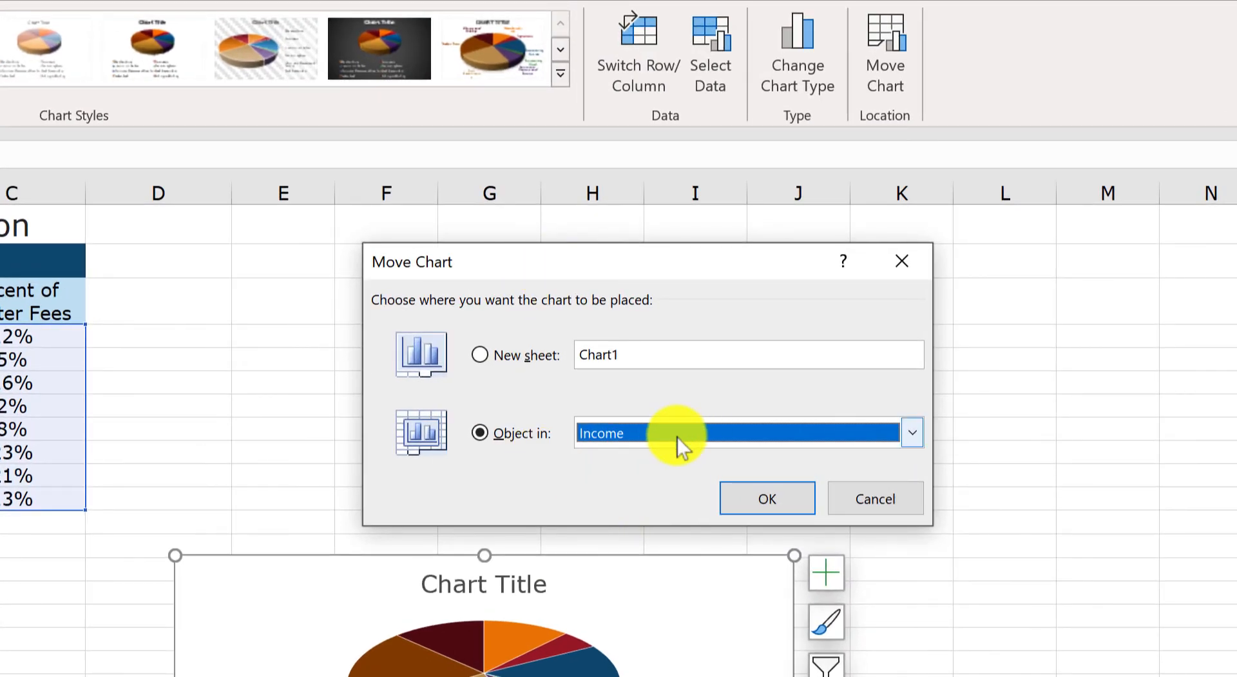
{"action": "left_click", "coordinate": [918, 429]}
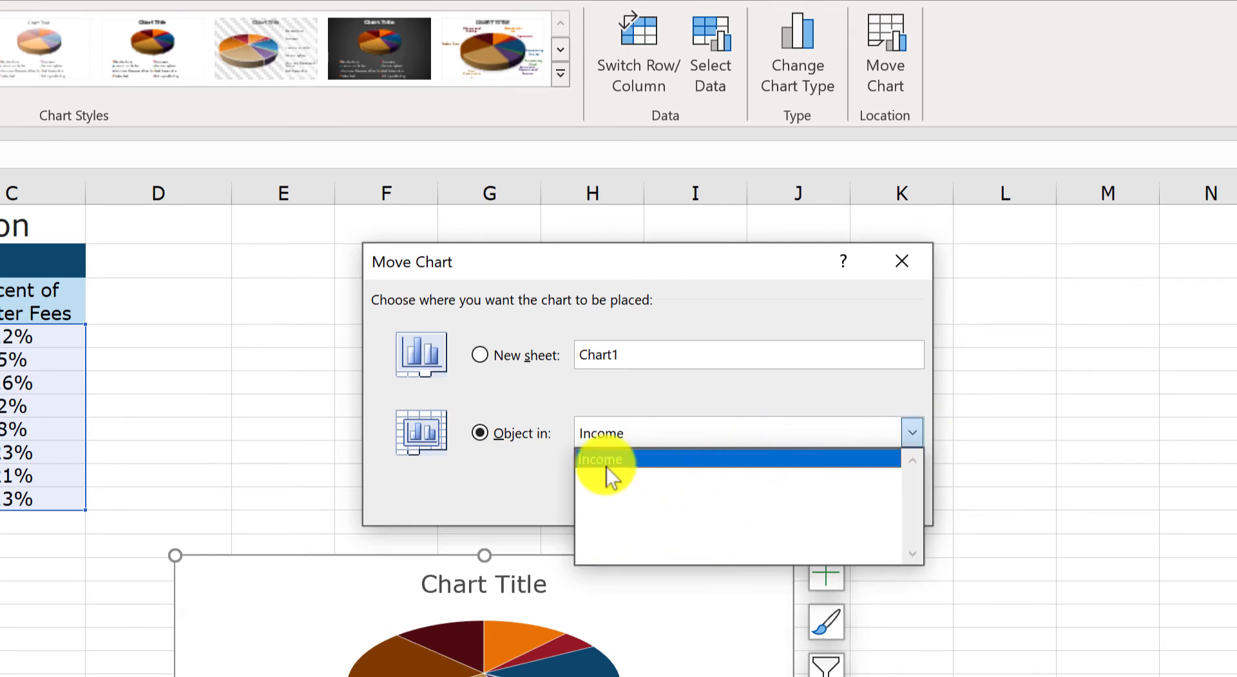
{"action": "left_click", "coordinate": [632, 440]}
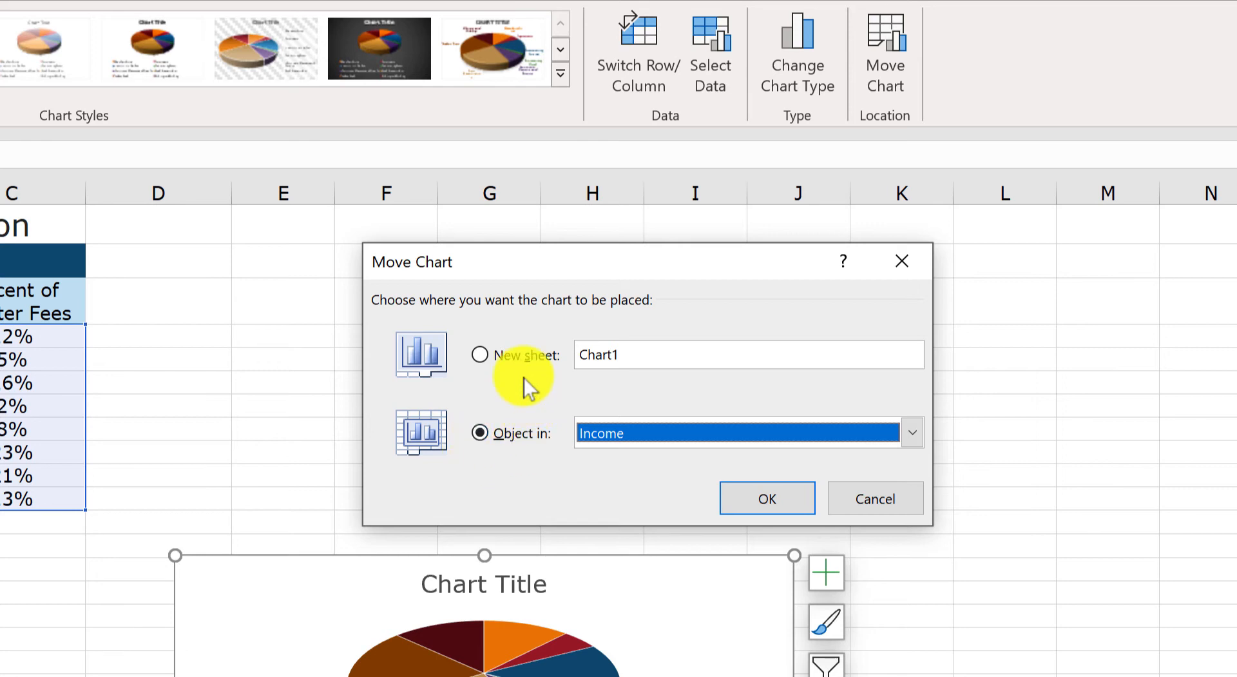
{"action": "left_click", "coordinate": [478, 355]}
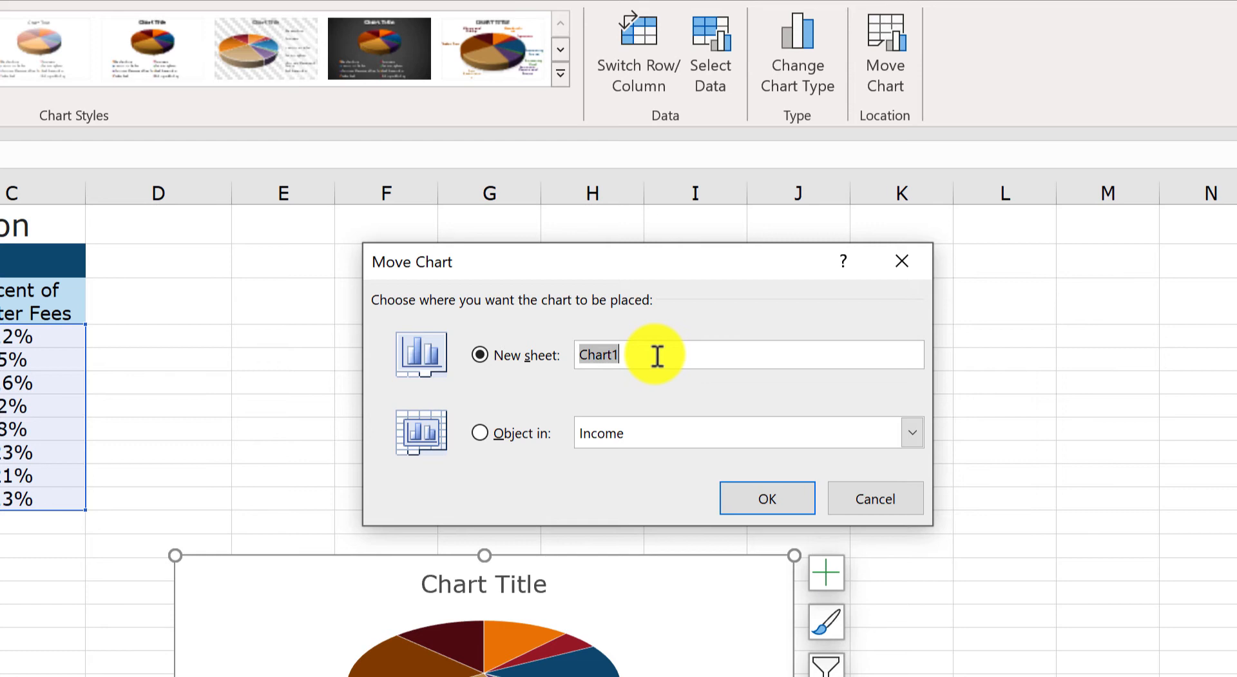
{"action": "type", "text": "Income"}
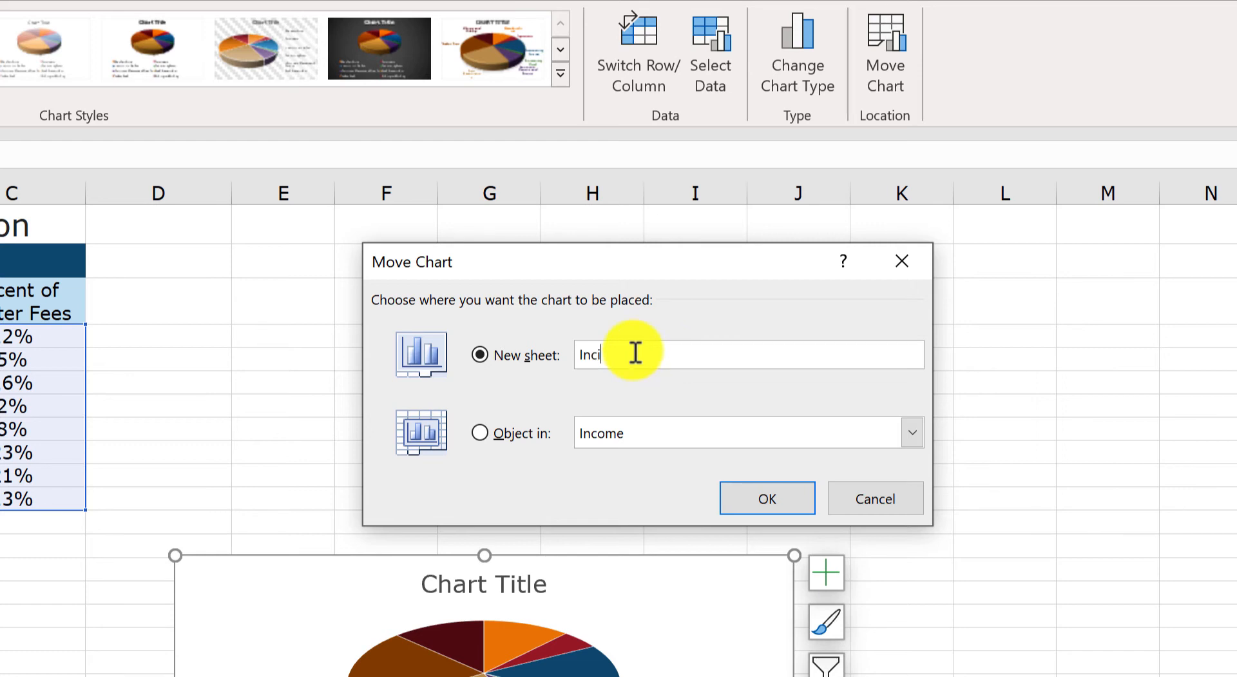
{"action": "type", "text": " from Fees Chart"}
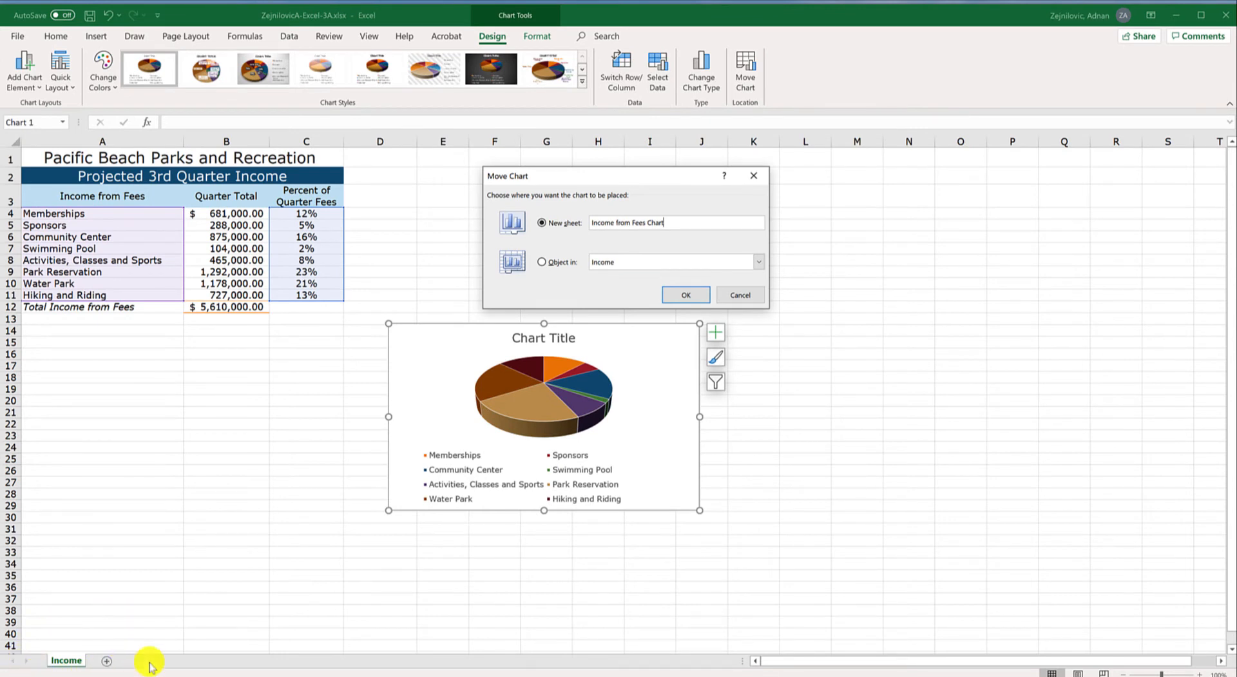
{"action": "left_click", "coordinate": [687, 297]}
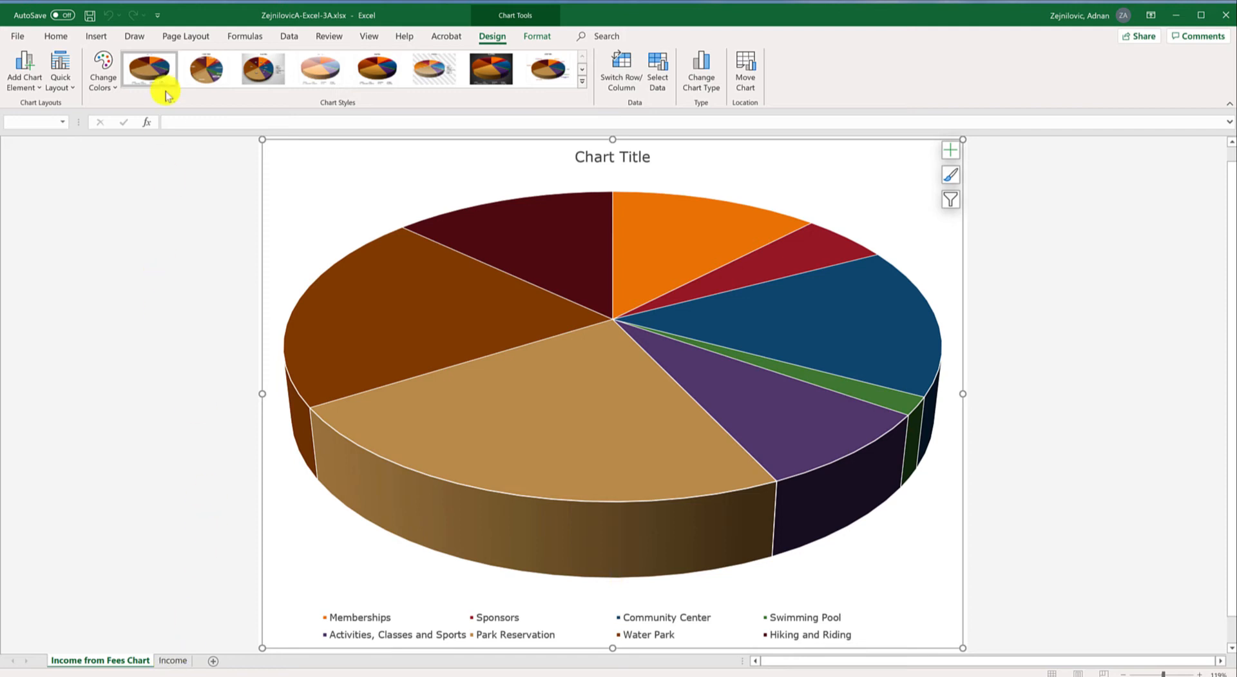
{"action": "left_click", "coordinate": [90, 17]}
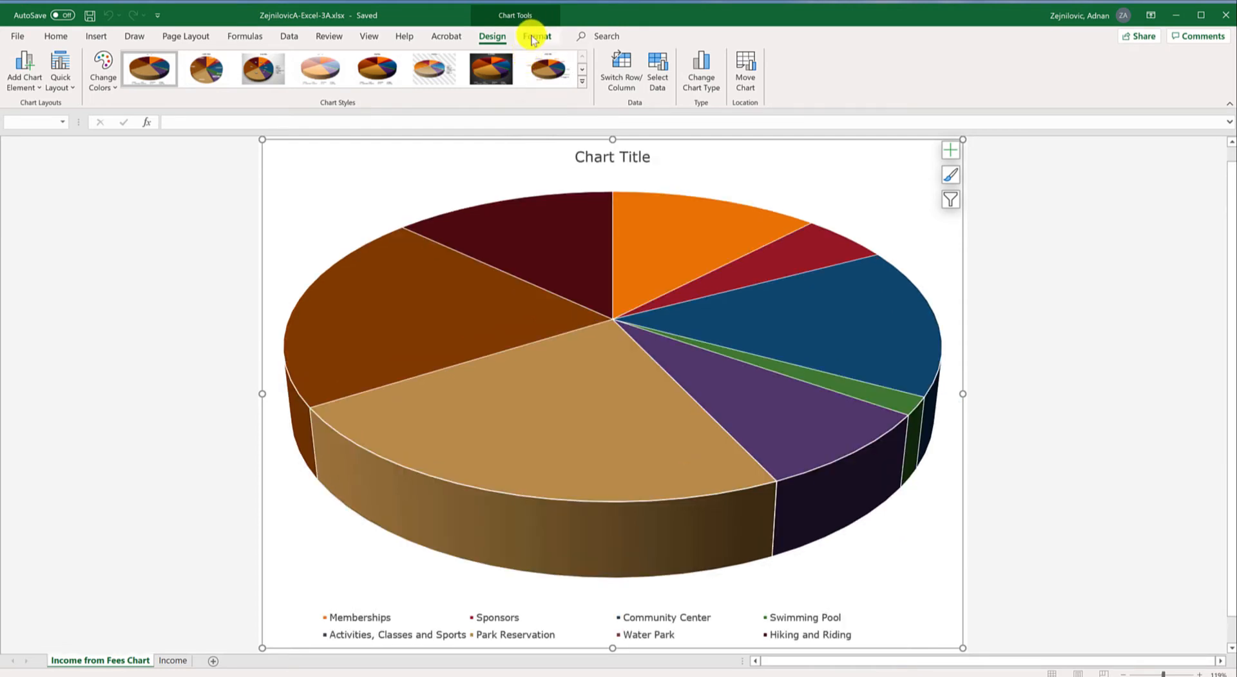
- Replace the placeholder chart title with "Fee Source"
{"action": "left_click", "coordinate": [534, 37]}
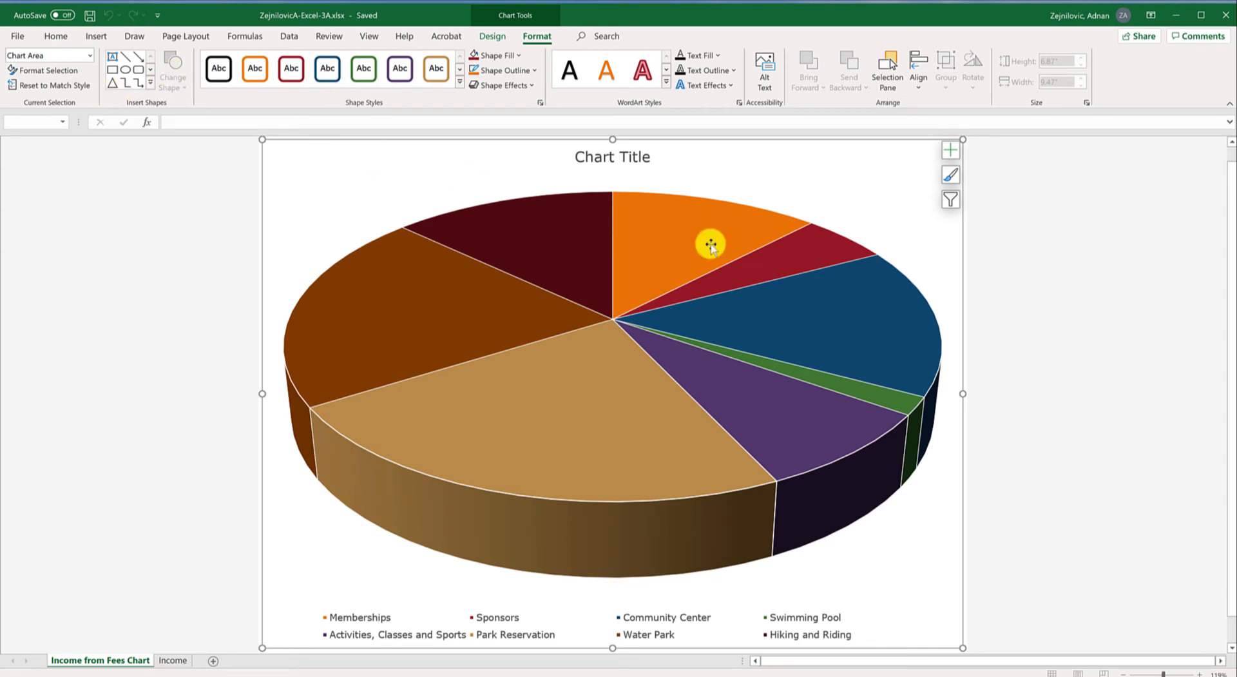
{"action": "left_click", "coordinate": [608, 156]}
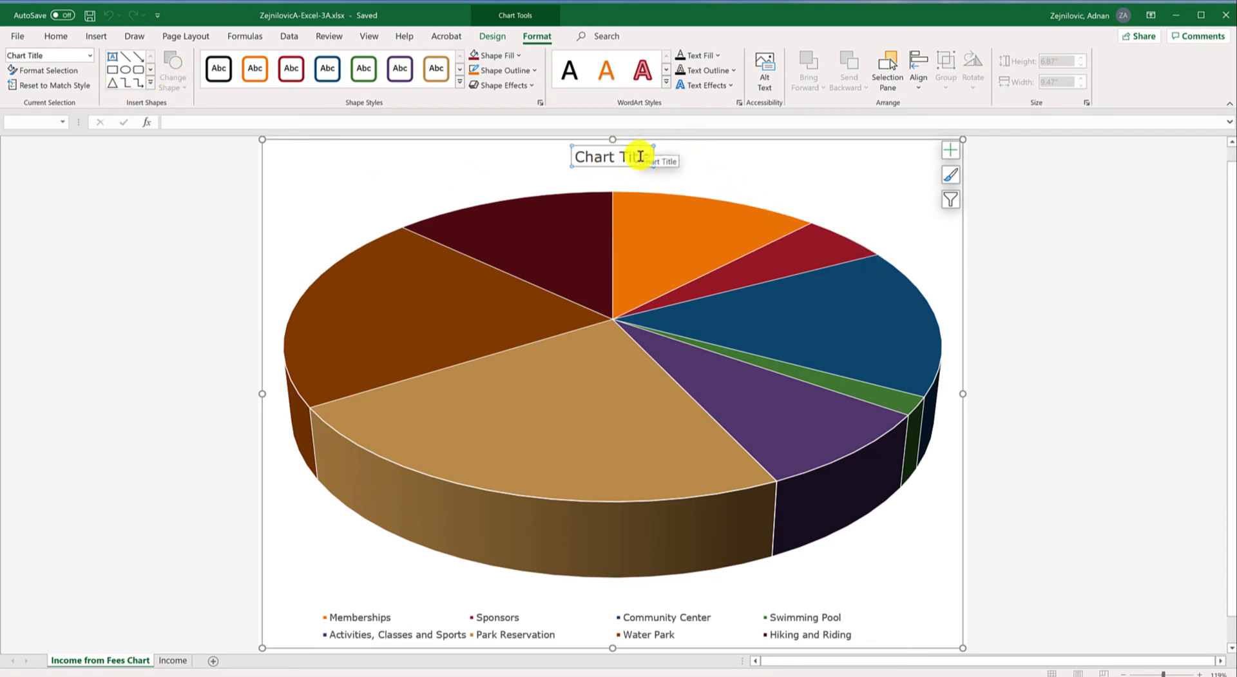
{"action": "double_click", "coordinate": [579, 157]}
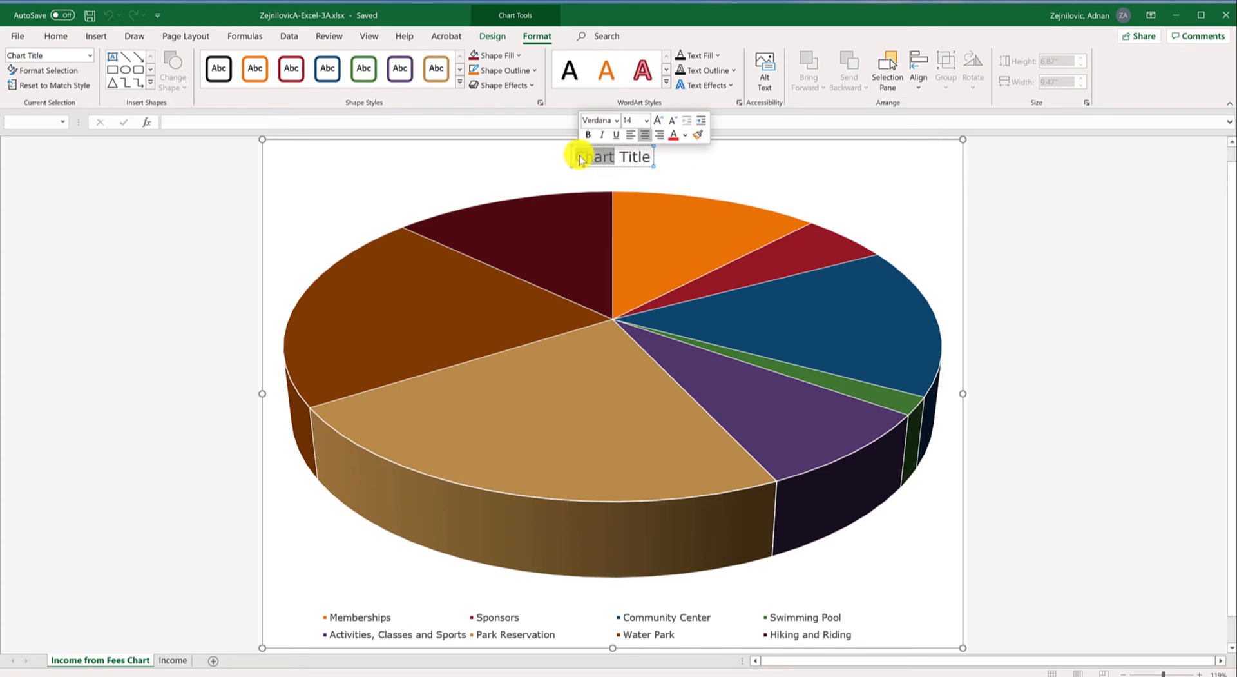
{"action": "triple_click", "coordinate": [579, 157]}
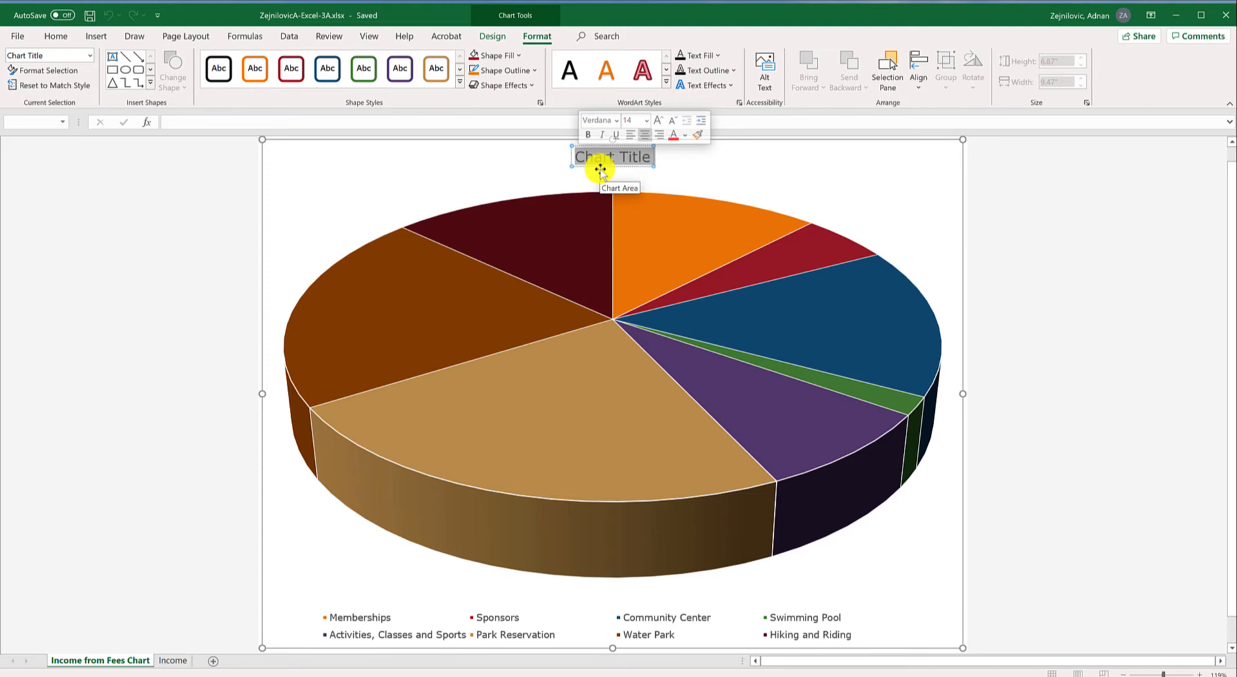
{"action": "type", "text": "Fee"}
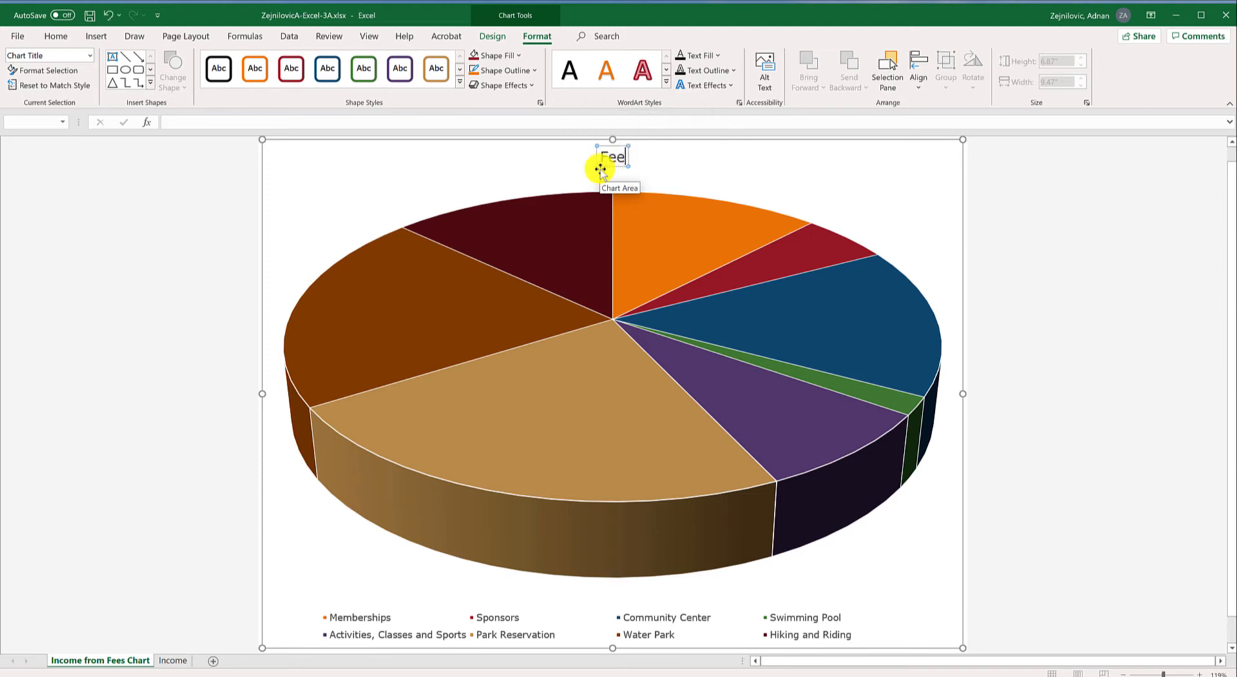
{"action": "type", "text": " Source"}
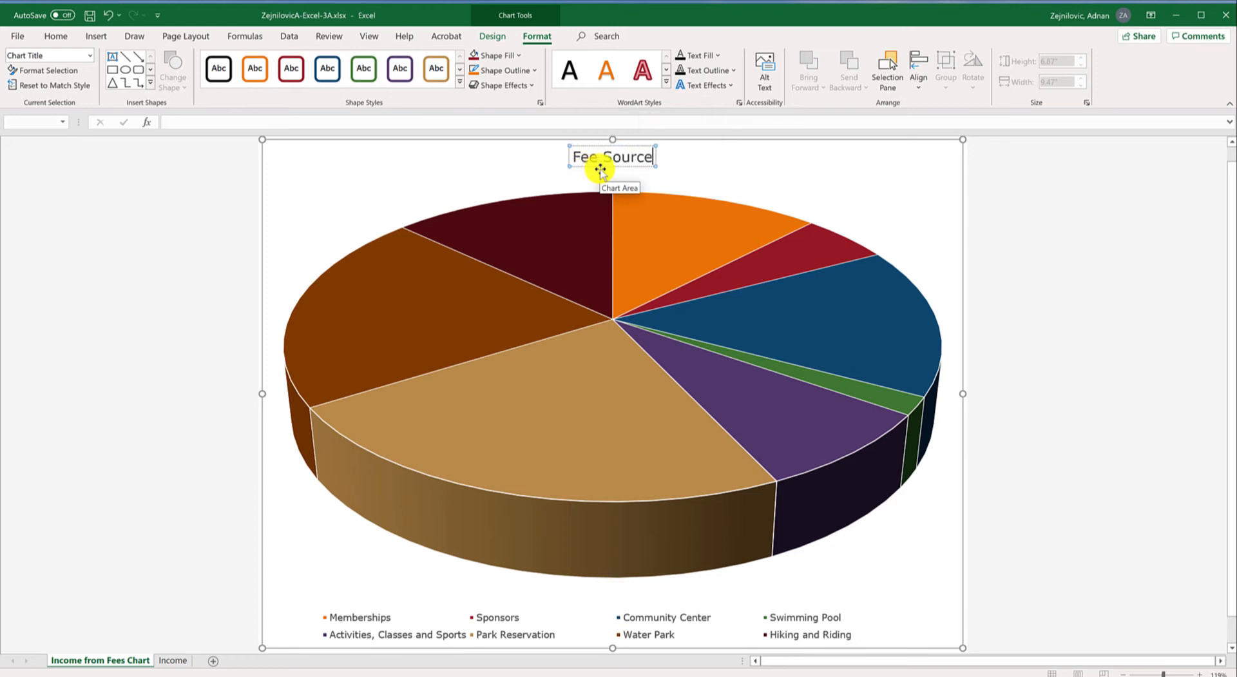
- Apply the solid green WordArt style, fifth in the first row of styles, to the whole chart title text
{"action": "triple_click", "coordinate": [632, 157]}
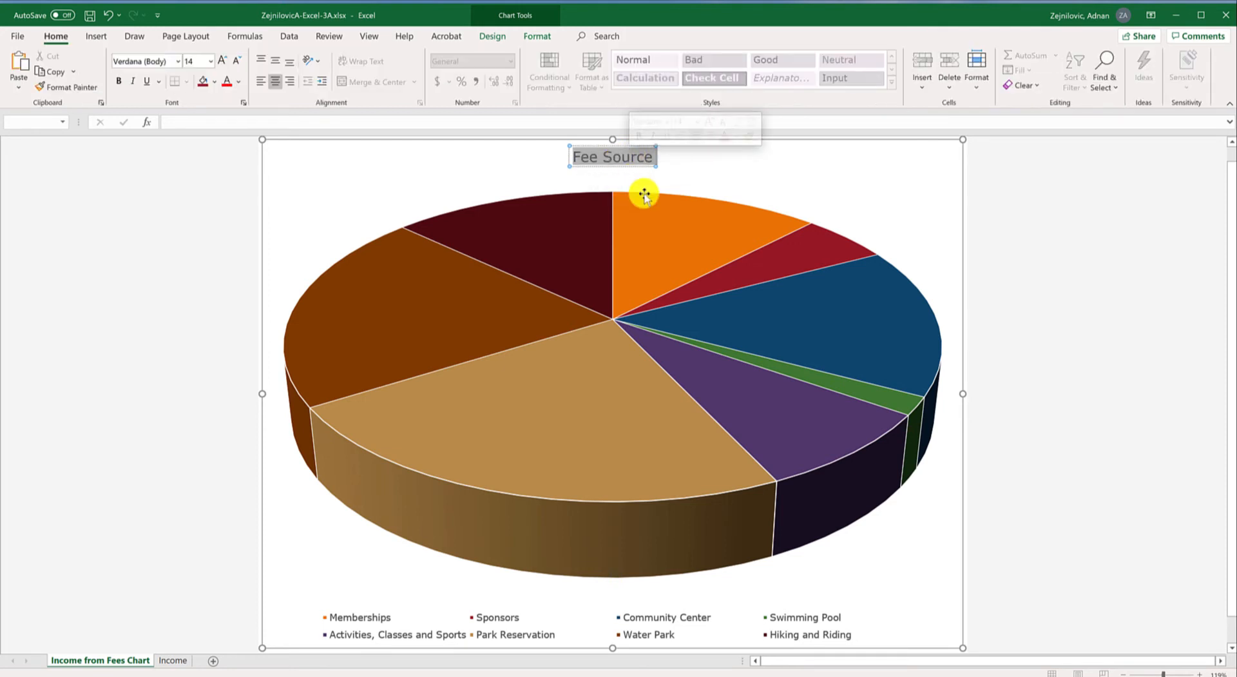
{"action": "left_click", "coordinate": [536, 39]}
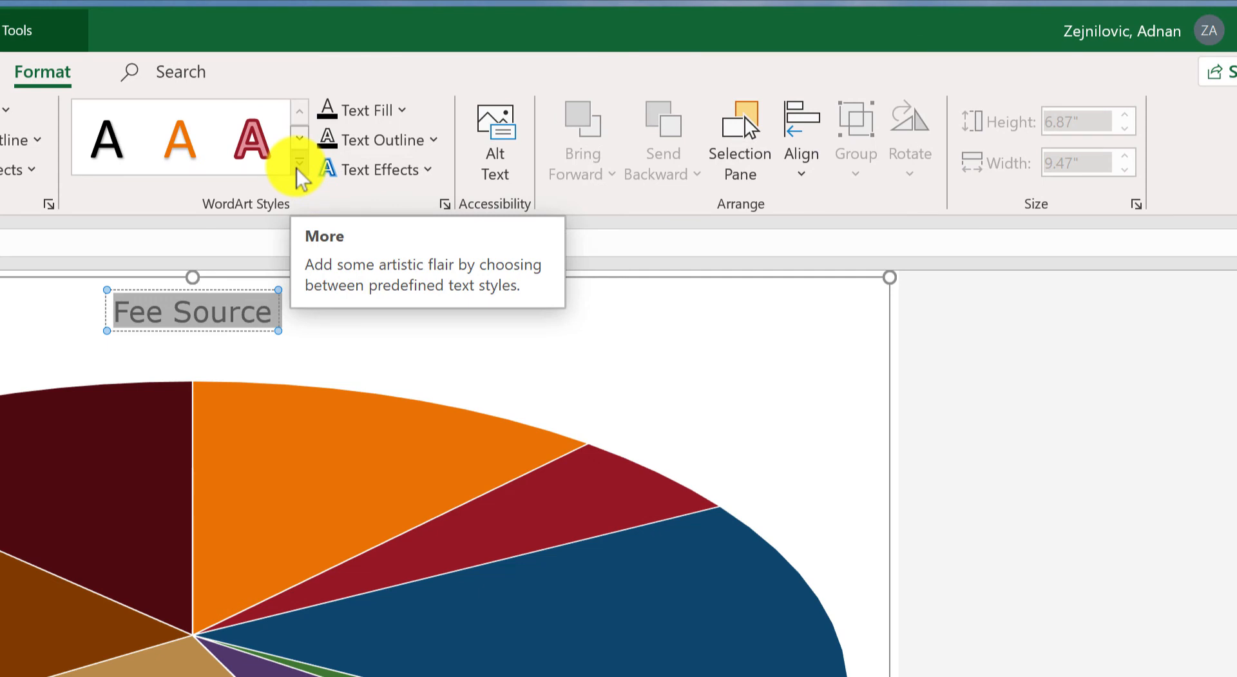
{"action": "left_click", "coordinate": [299, 162]}
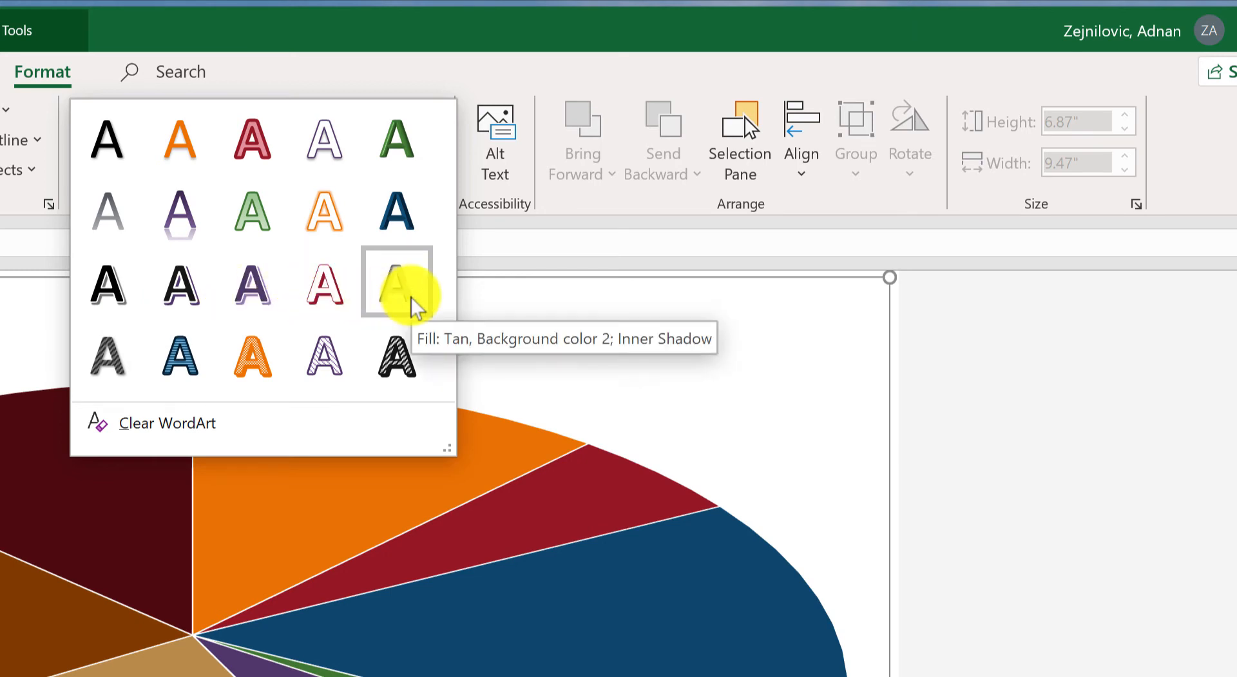
{"action": "left_click", "coordinate": [400, 152]}
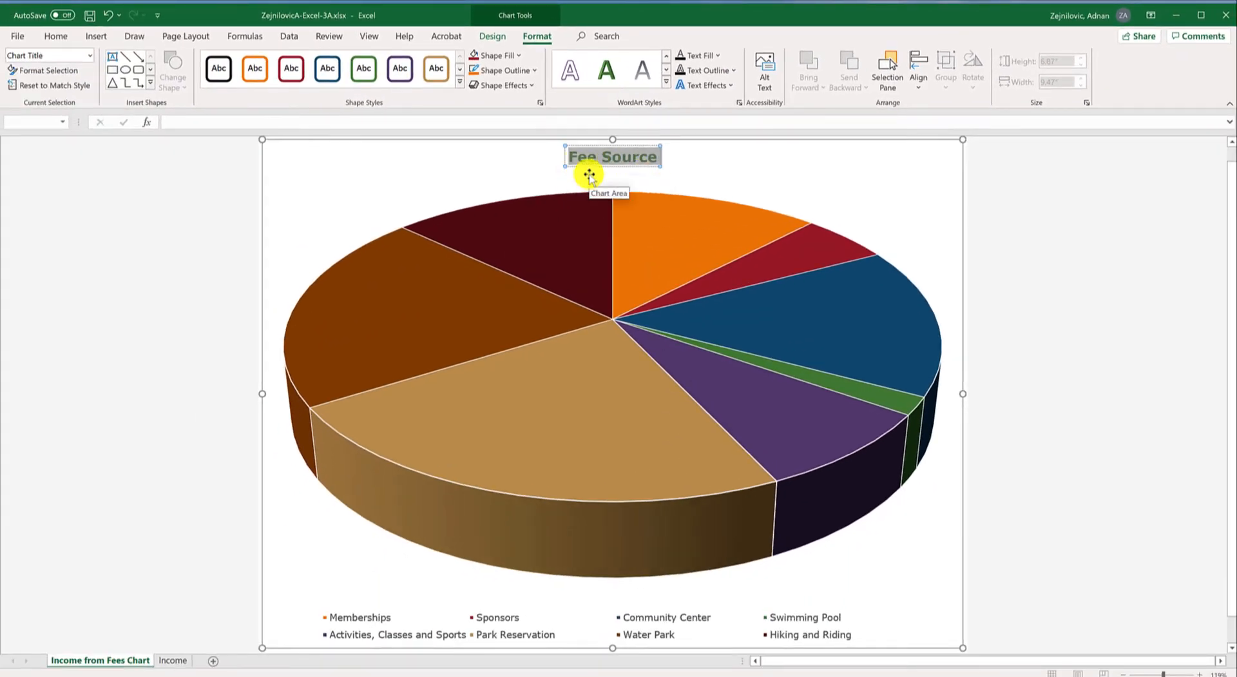
- Set the chart title's font size to 36 and save the workbook
{"action": "left_click", "coordinate": [56, 36]}
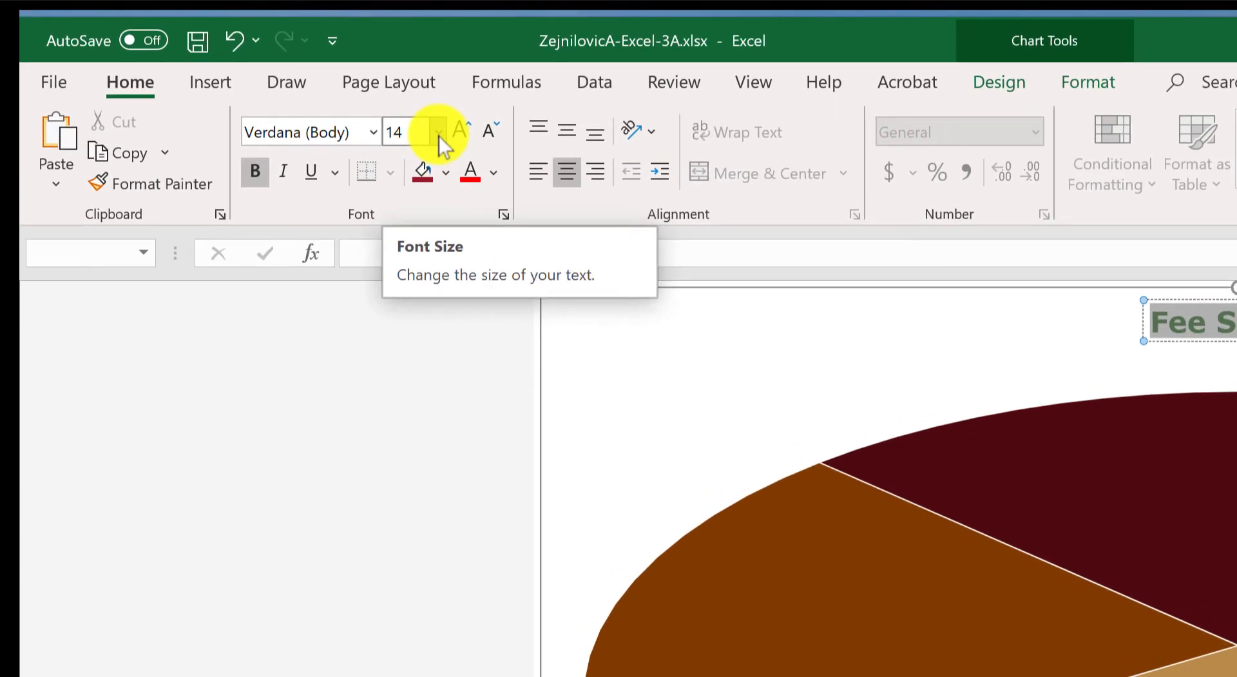
{"action": "left_click", "coordinate": [439, 132]}
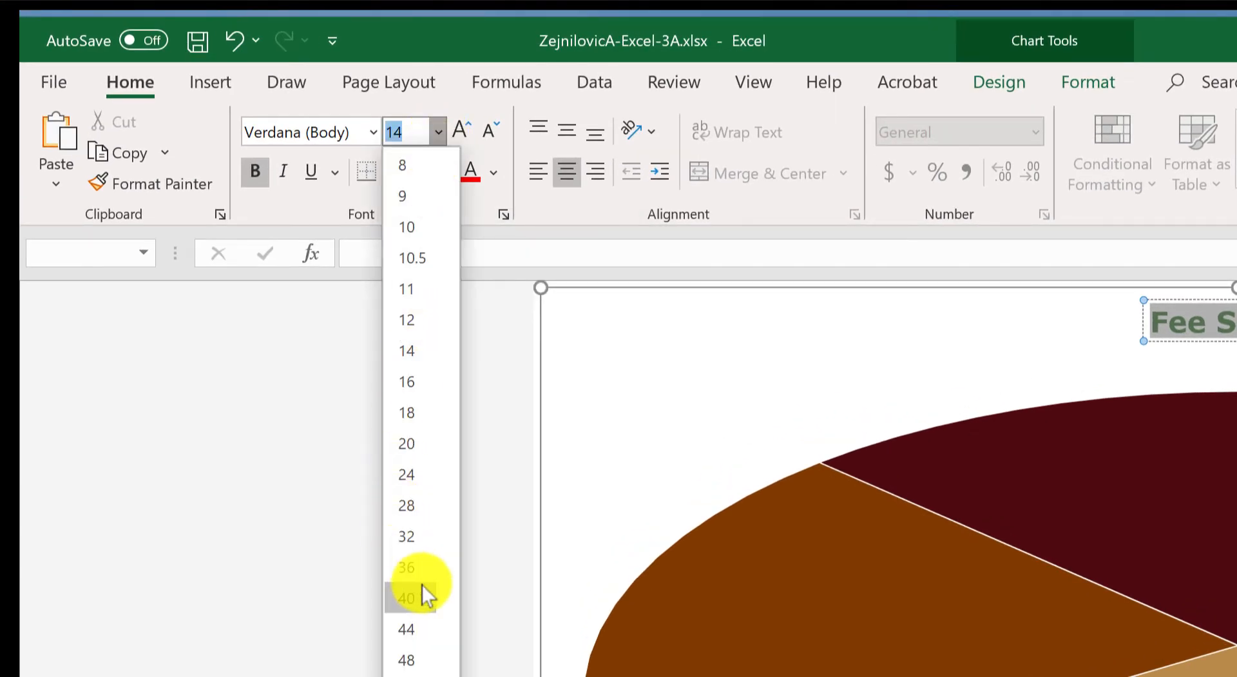
{"action": "left_click", "coordinate": [420, 567]}
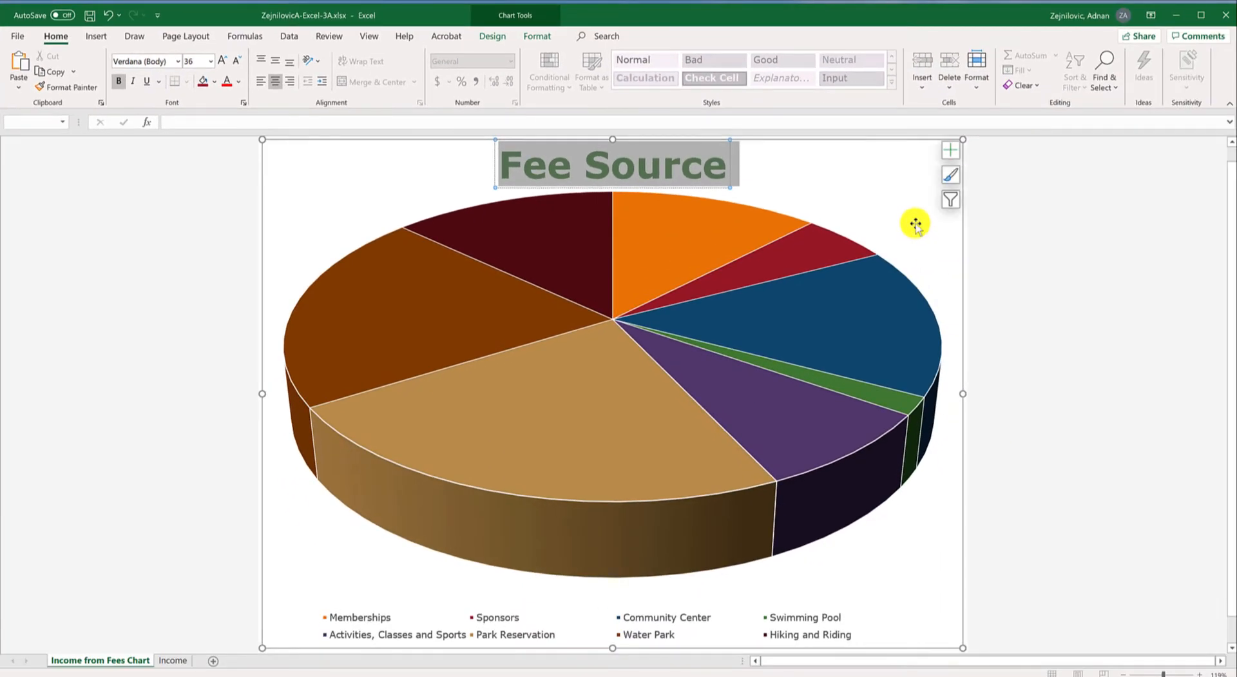
{"action": "left_click", "coordinate": [916, 224]}
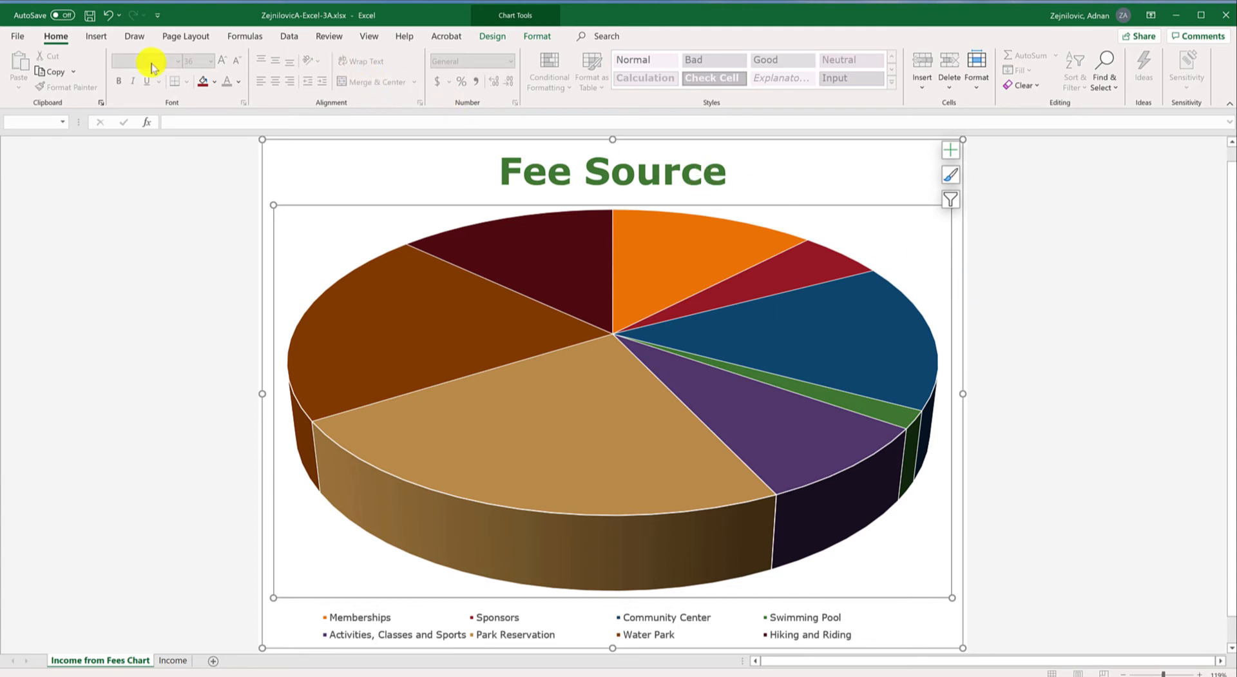
{"action": "left_click", "coordinate": [88, 17]}
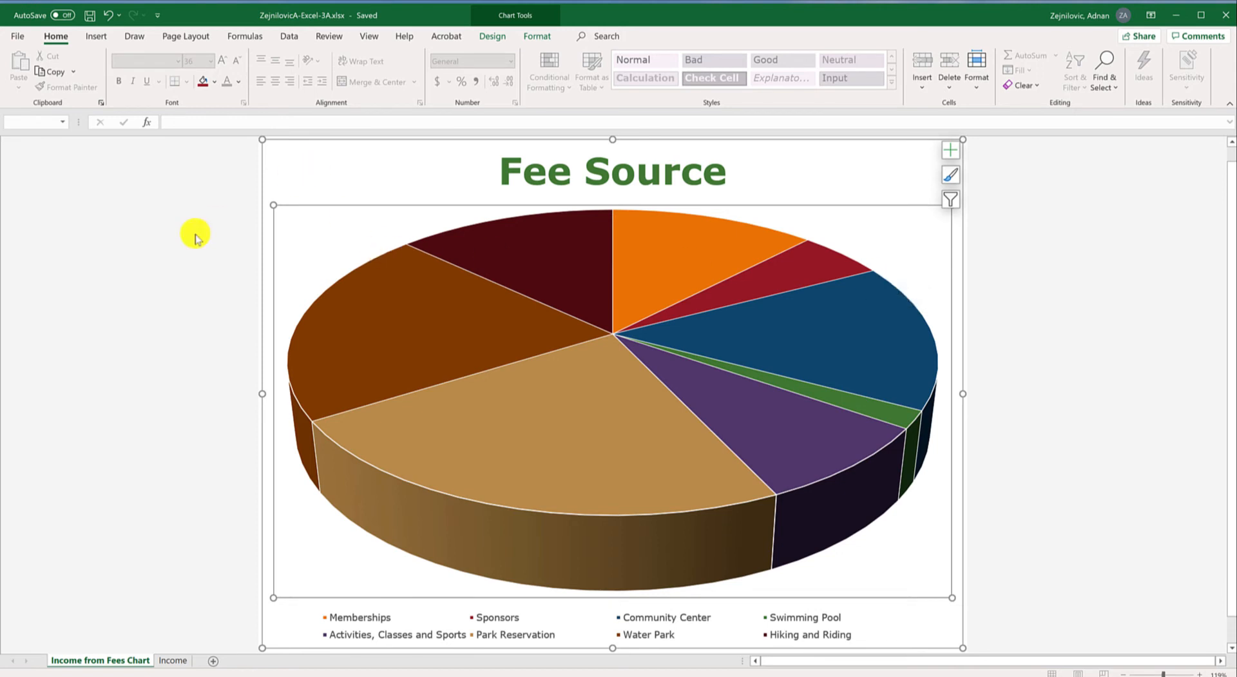
- Select the chart area, pie series and title in turn, and examine the placement options for data labels and the legend
{"action": "left_click", "coordinate": [331, 169]}
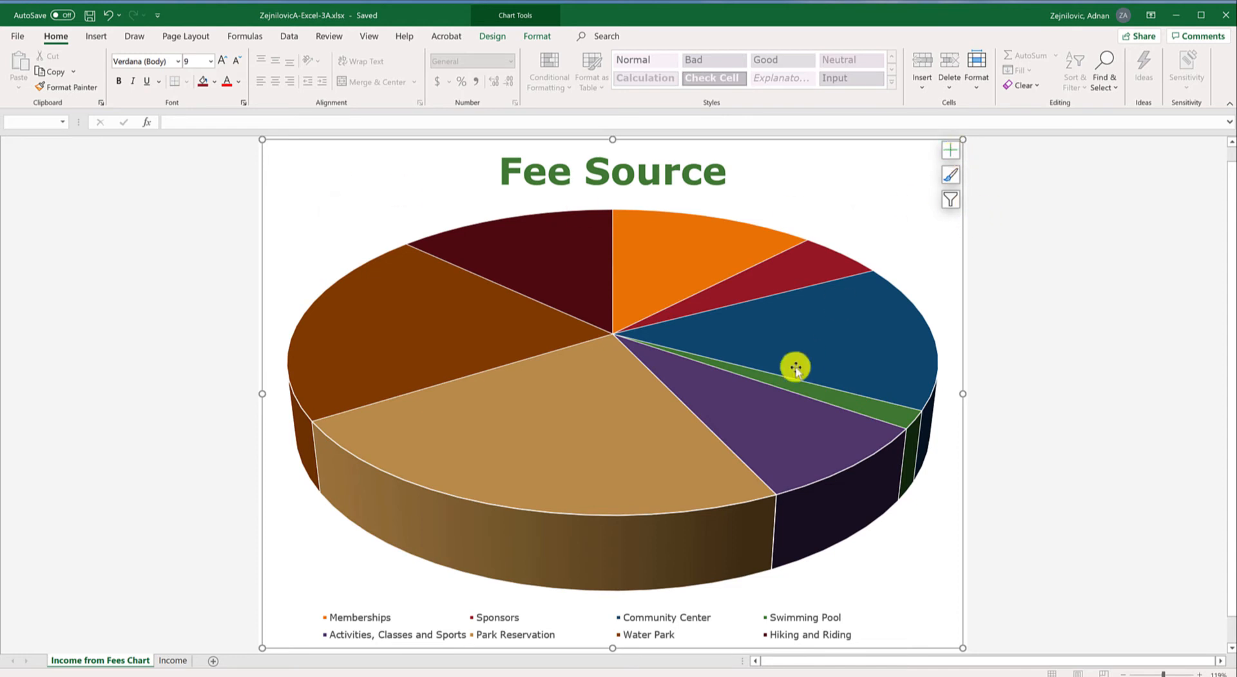
{"action": "left_click", "coordinate": [786, 349]}
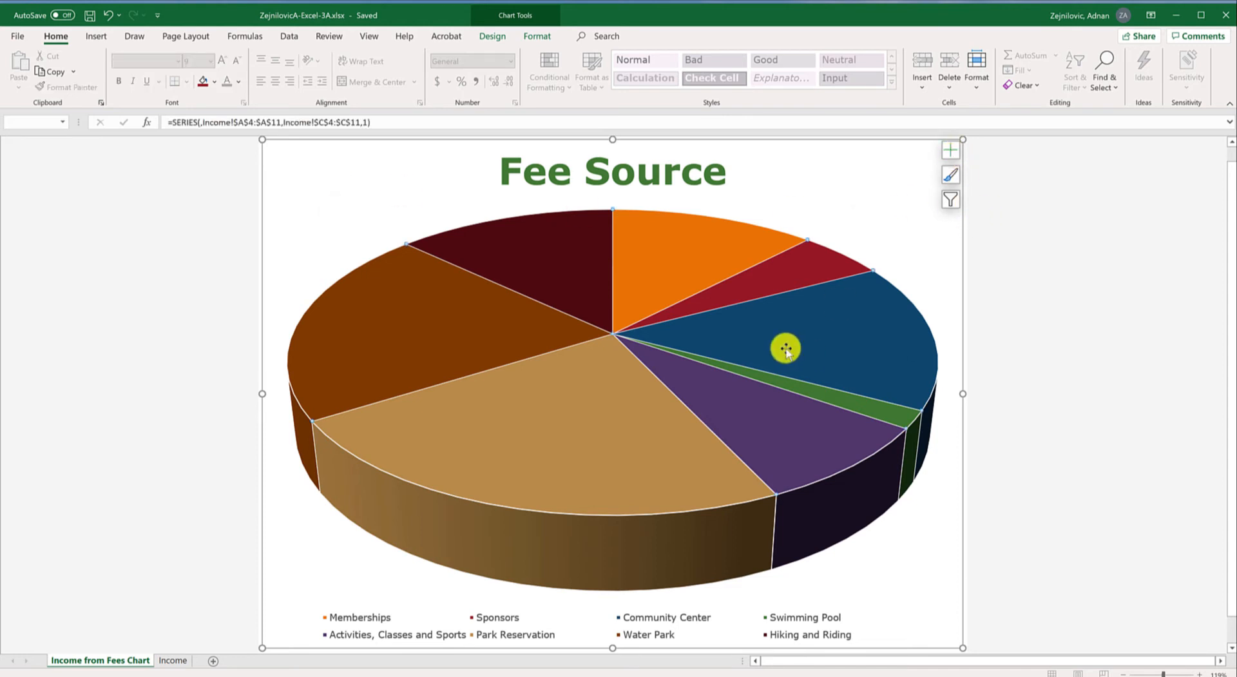
{"action": "left_click", "coordinate": [668, 409]}
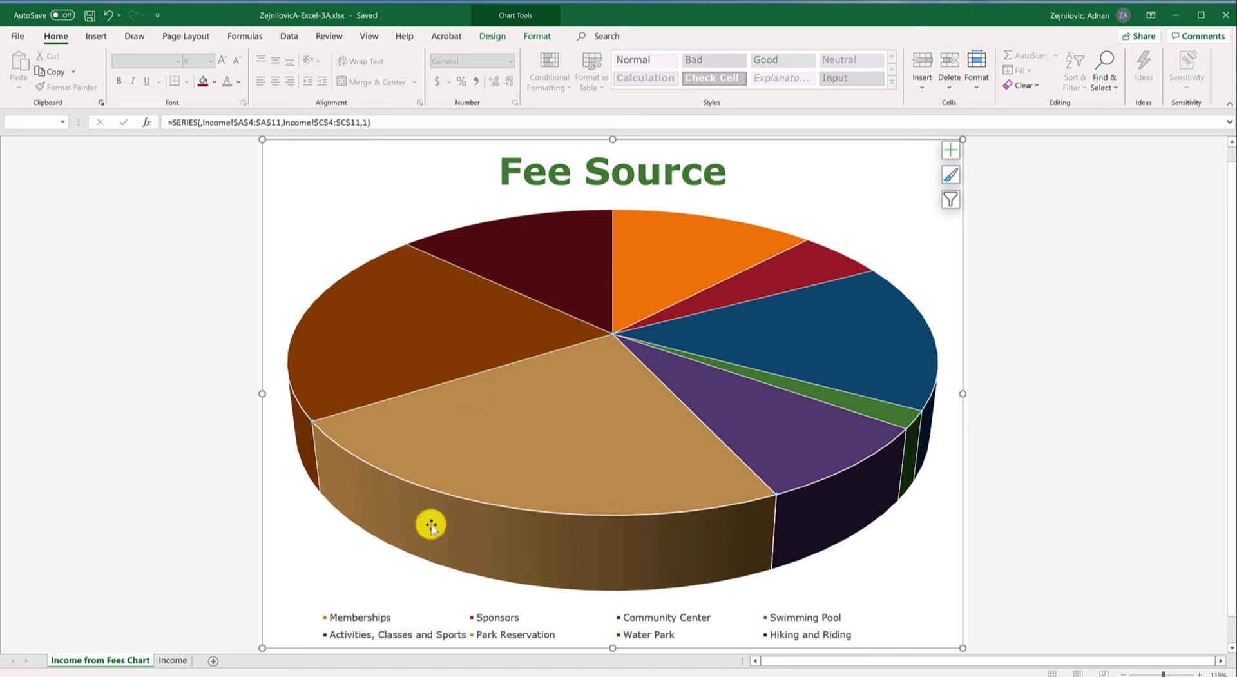
{"action": "left_click", "coordinate": [536, 166]}
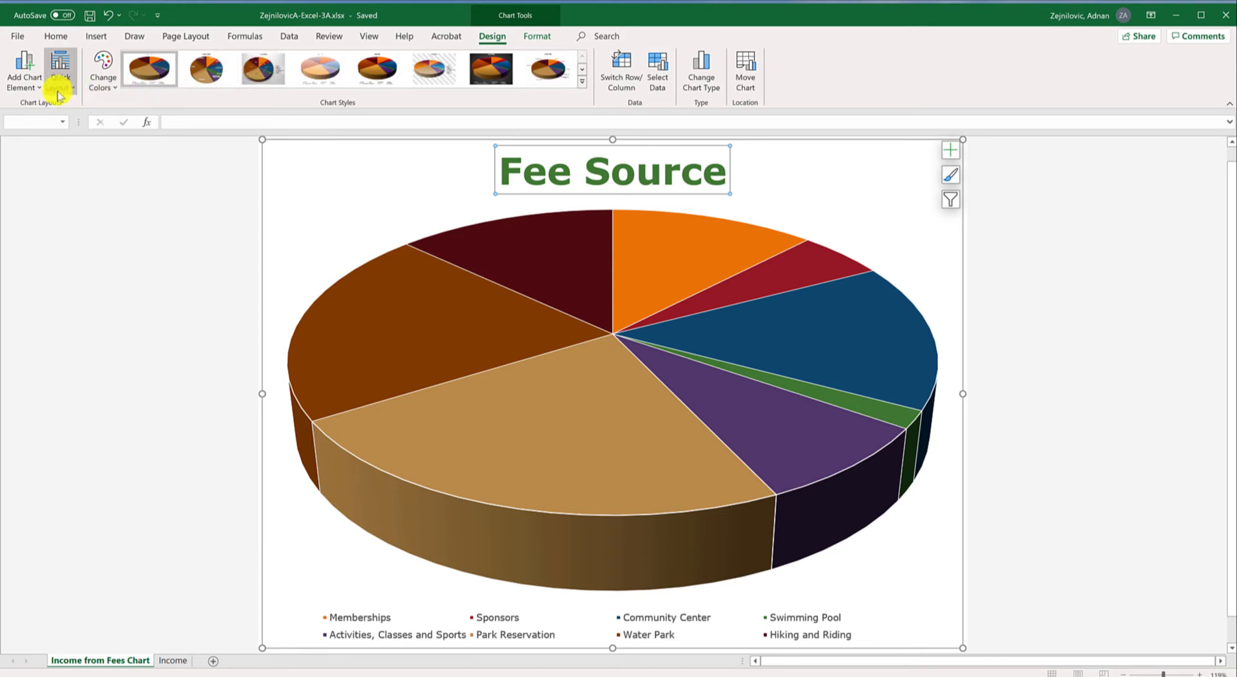
{"action": "left_click", "coordinate": [26, 76]}
{"action": "mouse_move", "coordinate": [40, 112]}
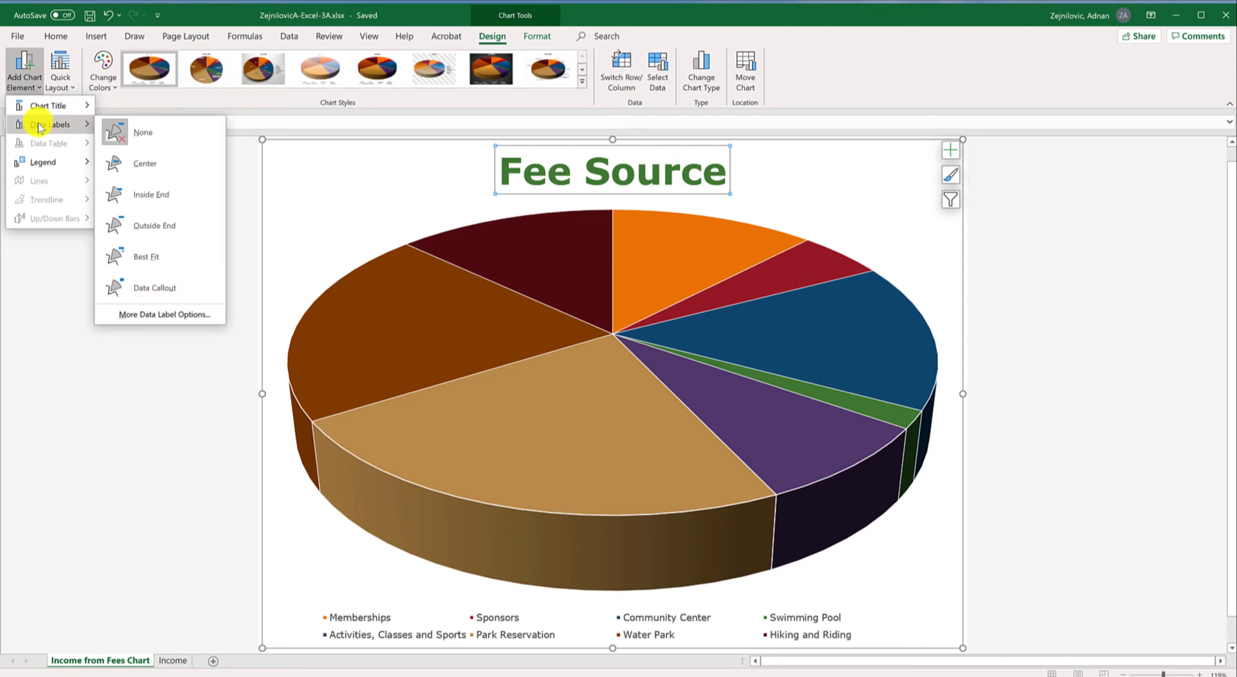
{"action": "mouse_move", "coordinate": [38, 162]}
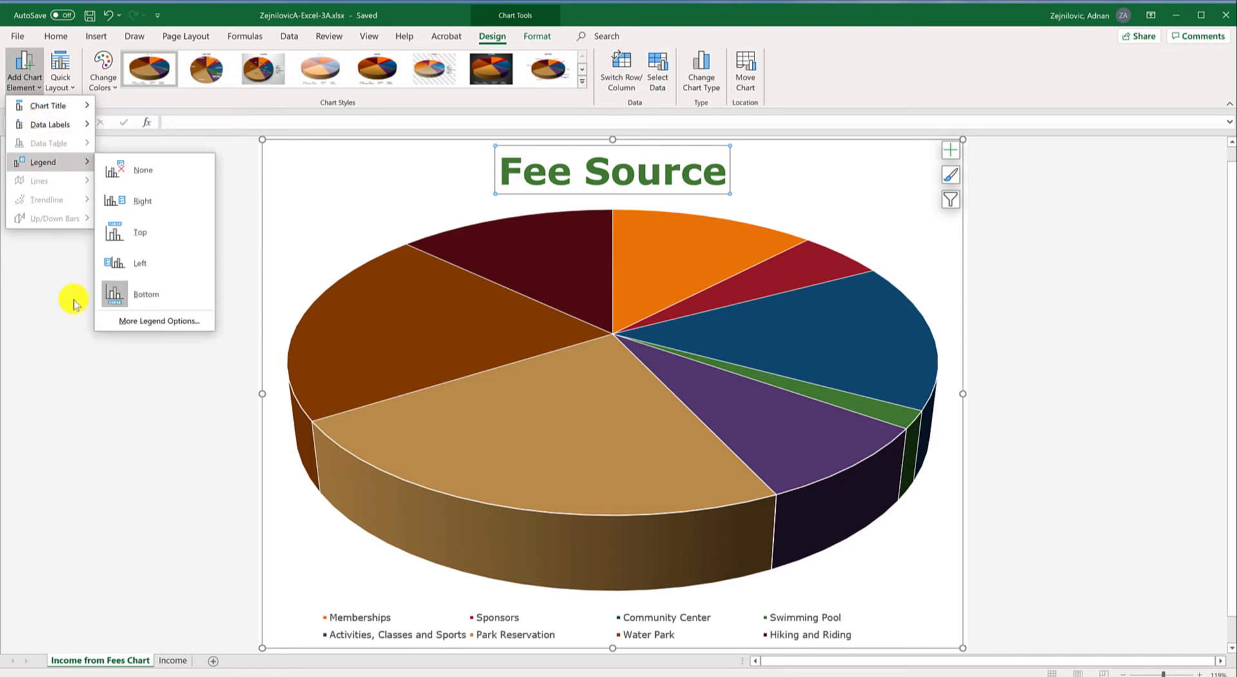
{"action": "left_click", "coordinate": [51, 290]}
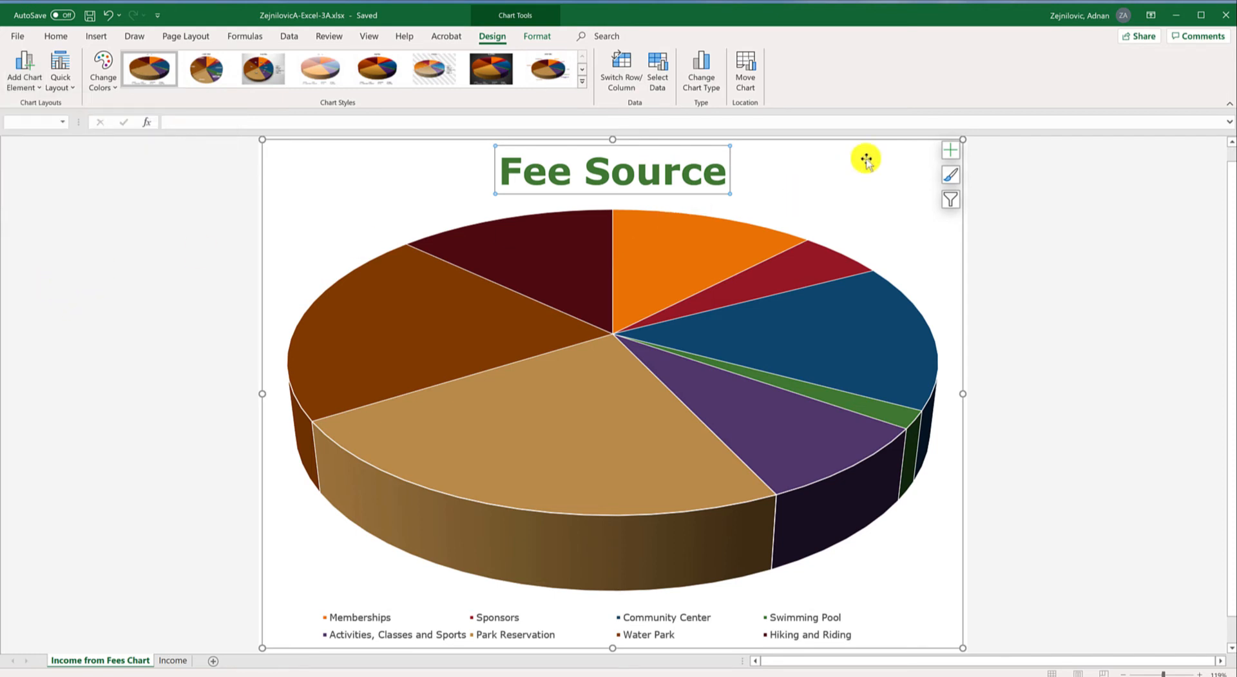
- Remove the legend from the pie chart, then add it back as a chart element
{"action": "left_click", "coordinate": [950, 156]}
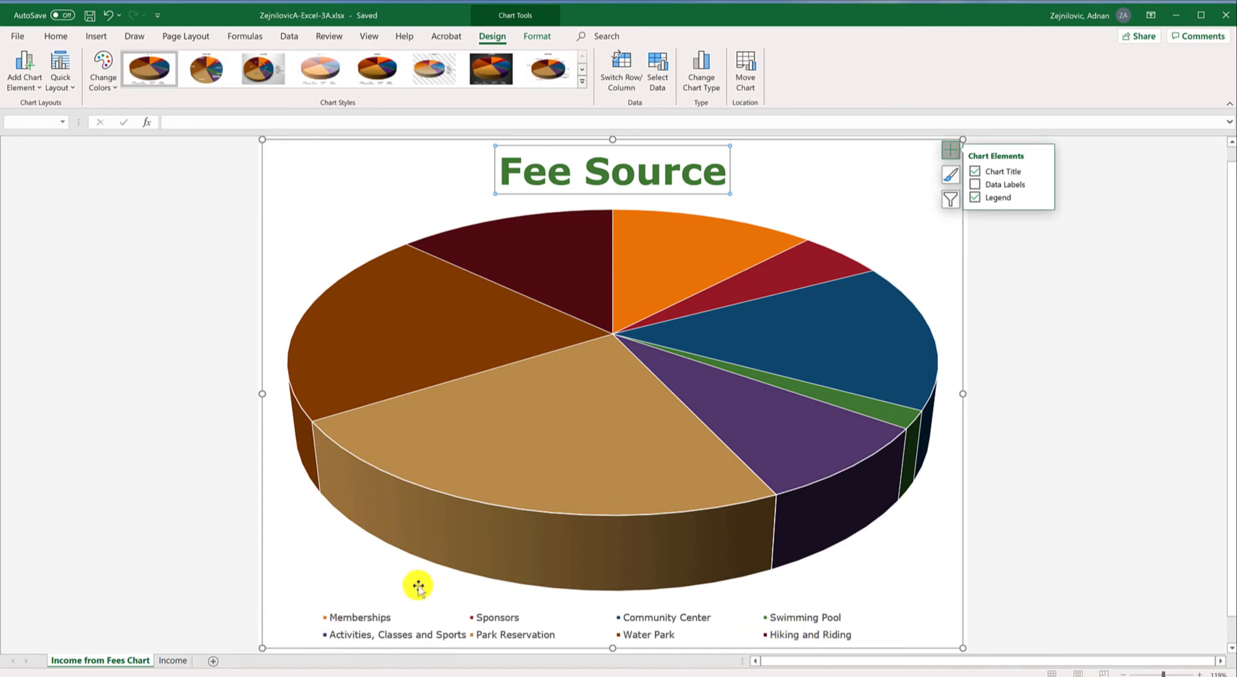
{"action": "left_click", "coordinate": [975, 198]}
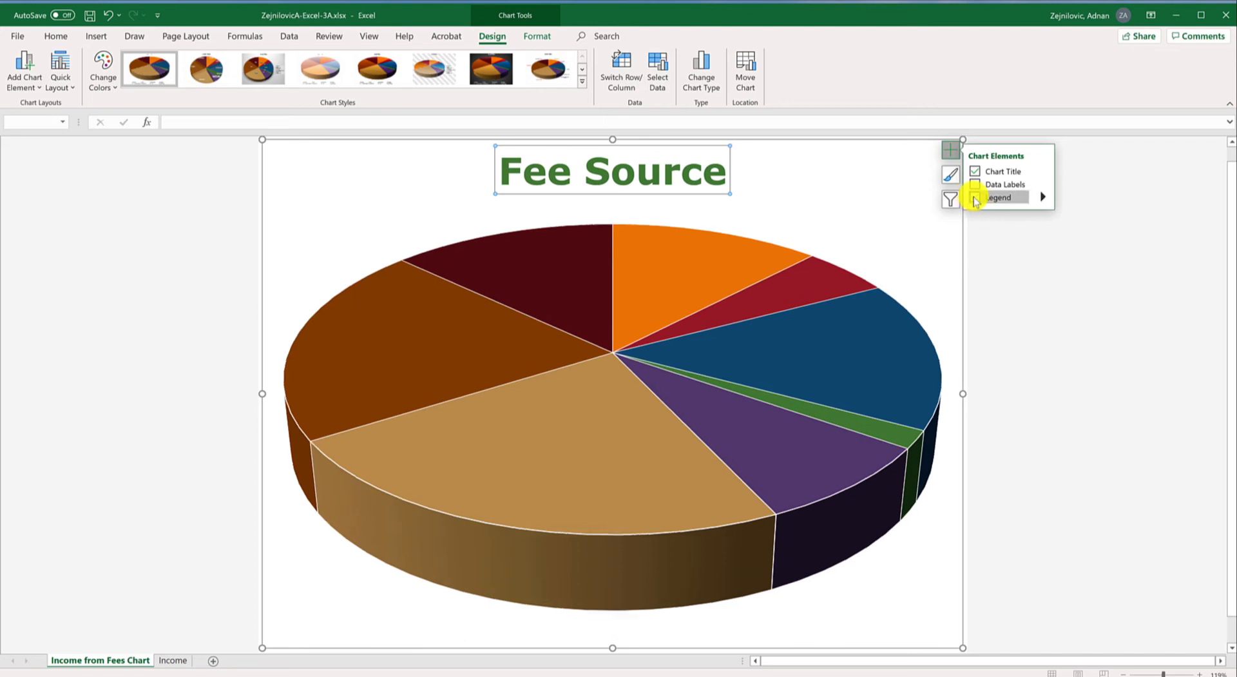
{"action": "left_click", "coordinate": [974, 199]}
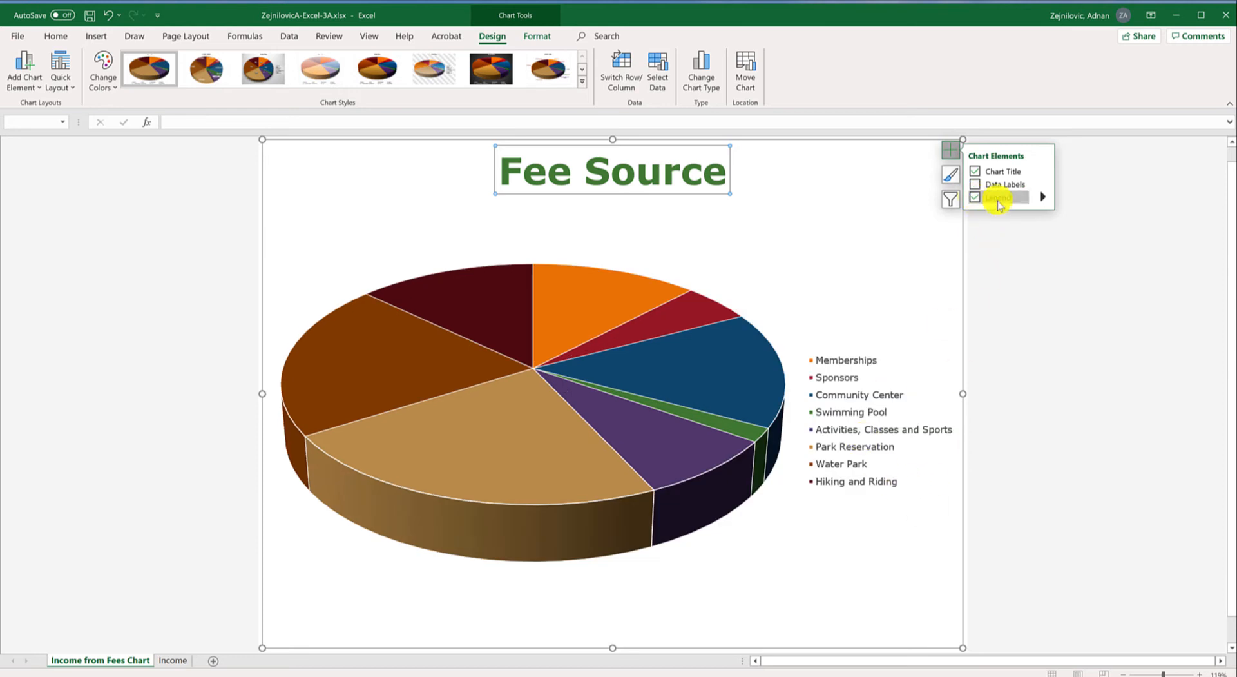
- Try the pie chart's legend in the Top, Left and Bottom positions, and examine the legend position options before closing them
{"action": "left_click", "coordinate": [1043, 199]}
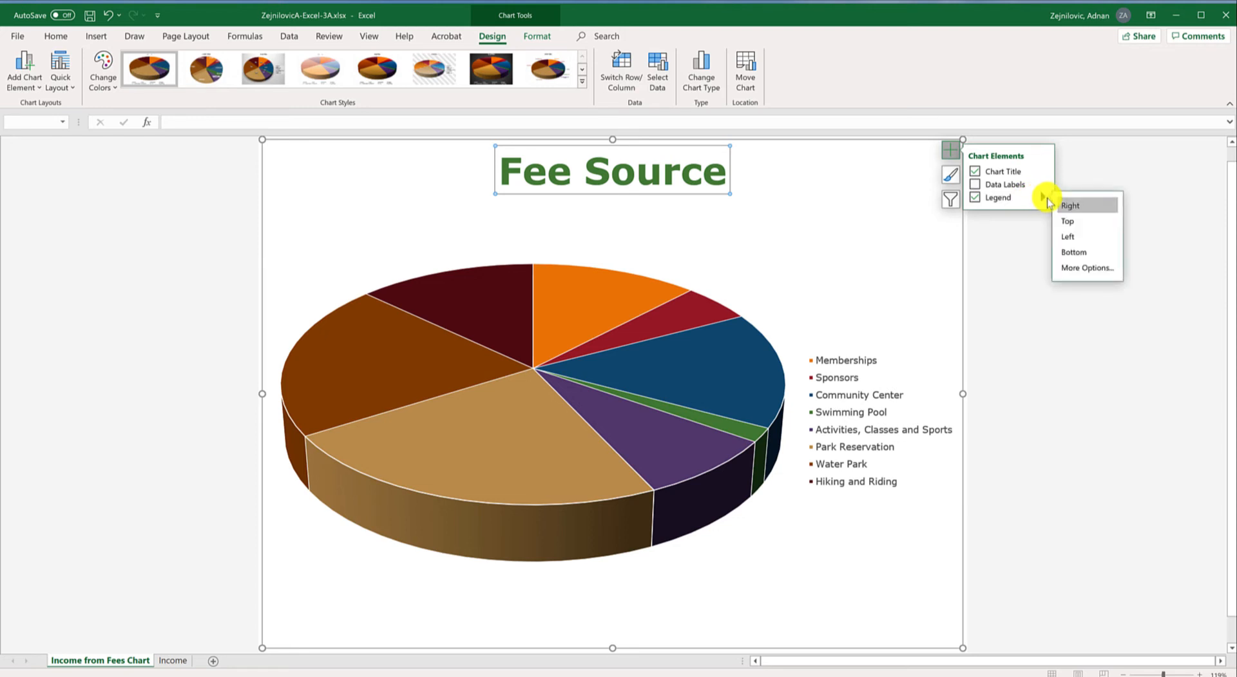
{"action": "left_click", "coordinate": [1070, 221]}
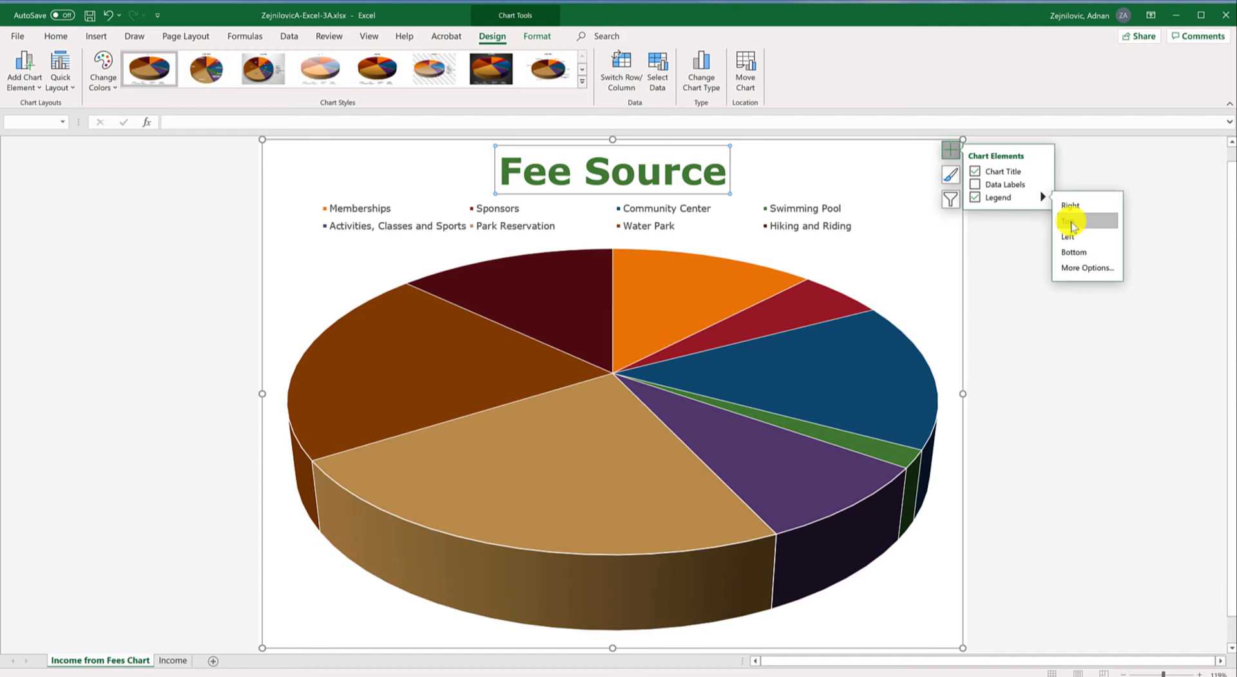
{"action": "left_click", "coordinate": [1076, 238]}
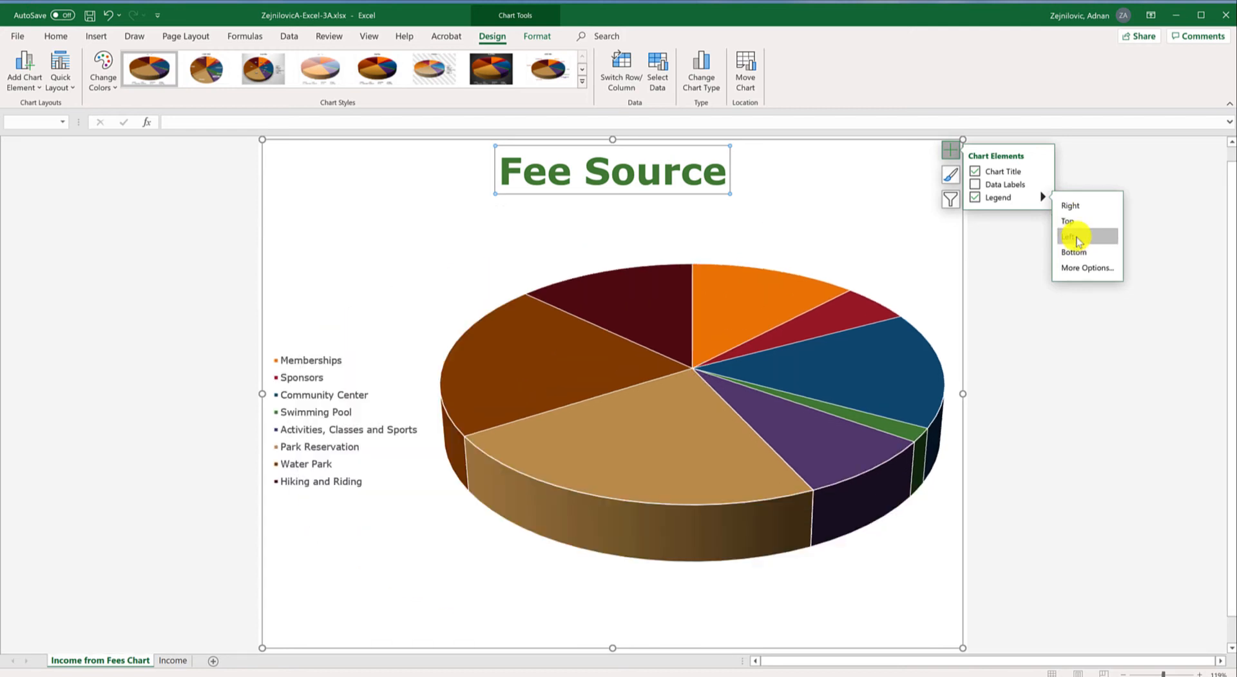
{"action": "left_click", "coordinate": [1076, 268]}
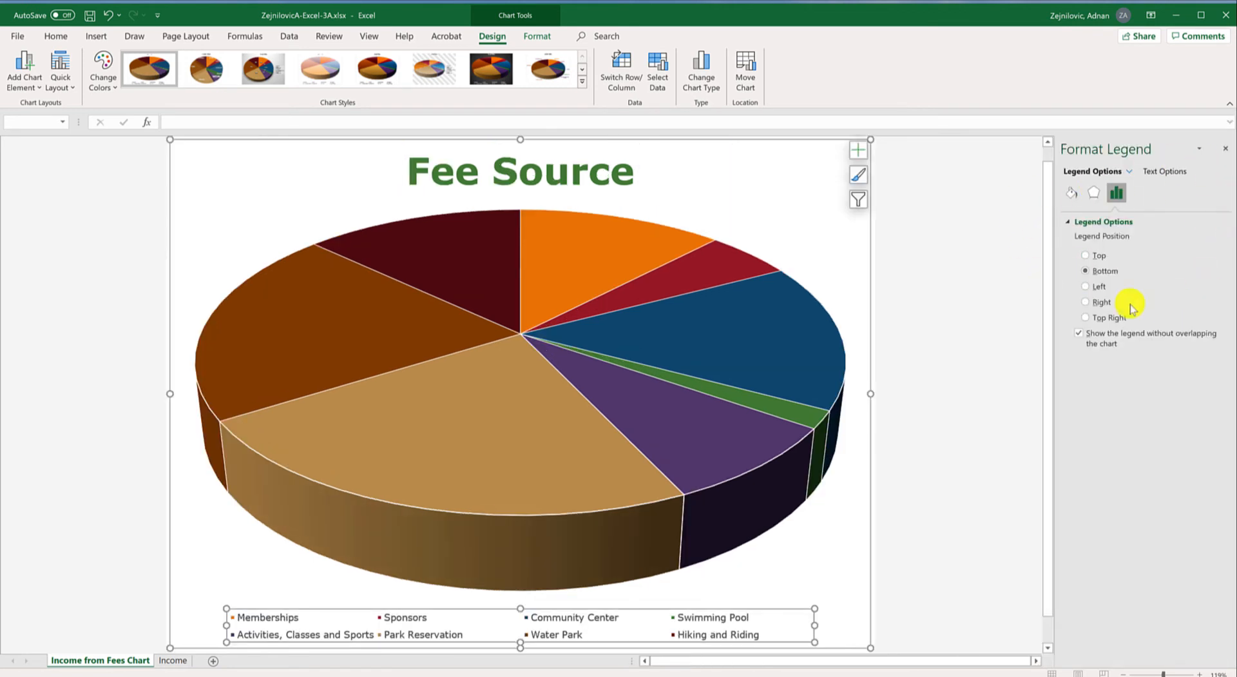
{"action": "left_click", "coordinate": [1226, 154]}
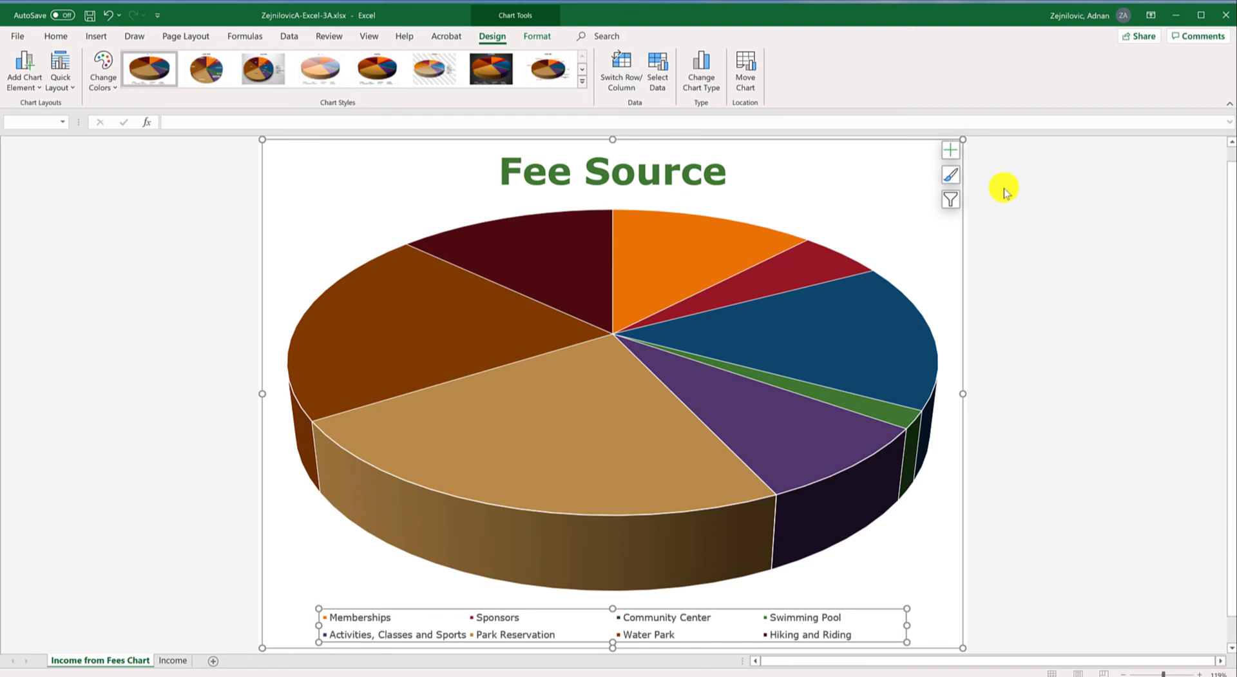
- Remove the legend from the pie chart and add data labels to the slices
{"action": "left_click", "coordinate": [951, 150]}
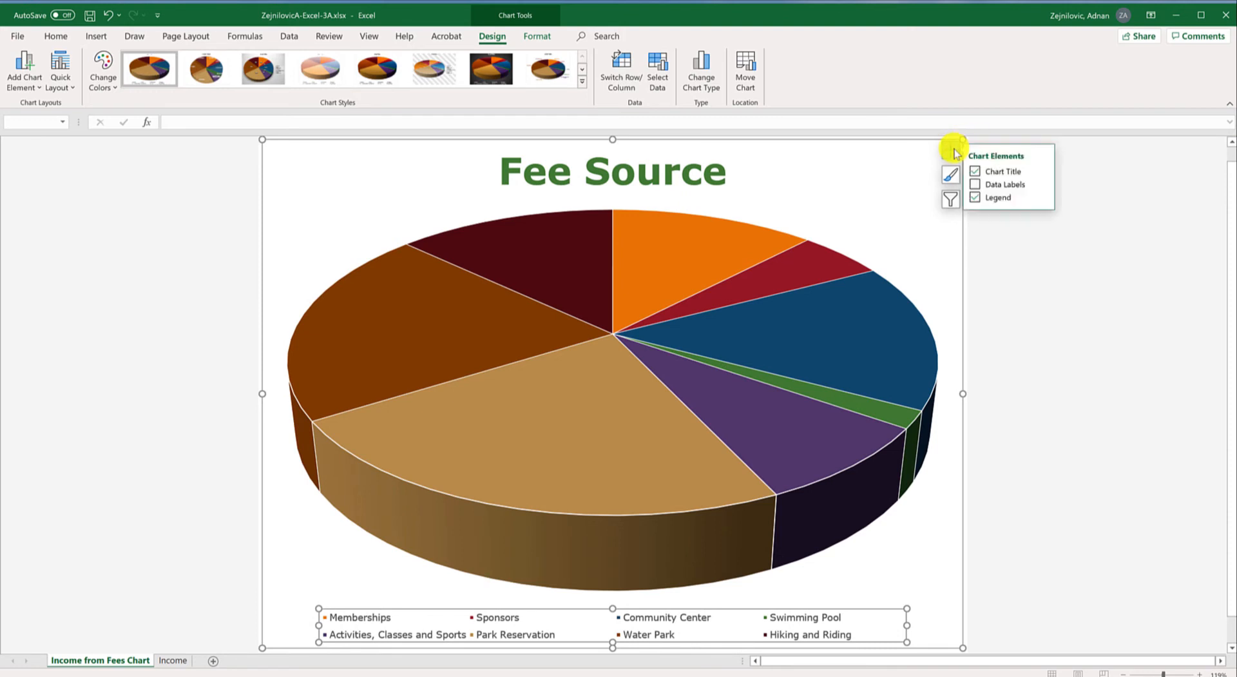
{"action": "left_click", "coordinate": [975, 198]}
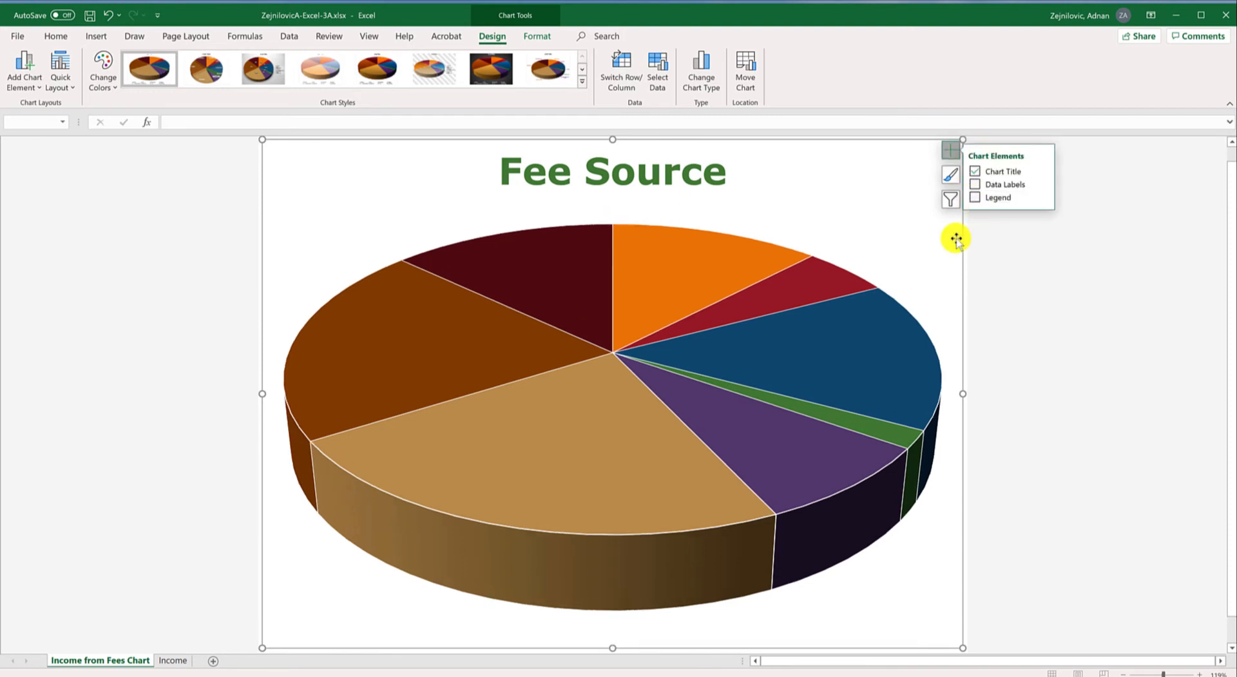
{"action": "mouse_move", "coordinate": [620, 363]}
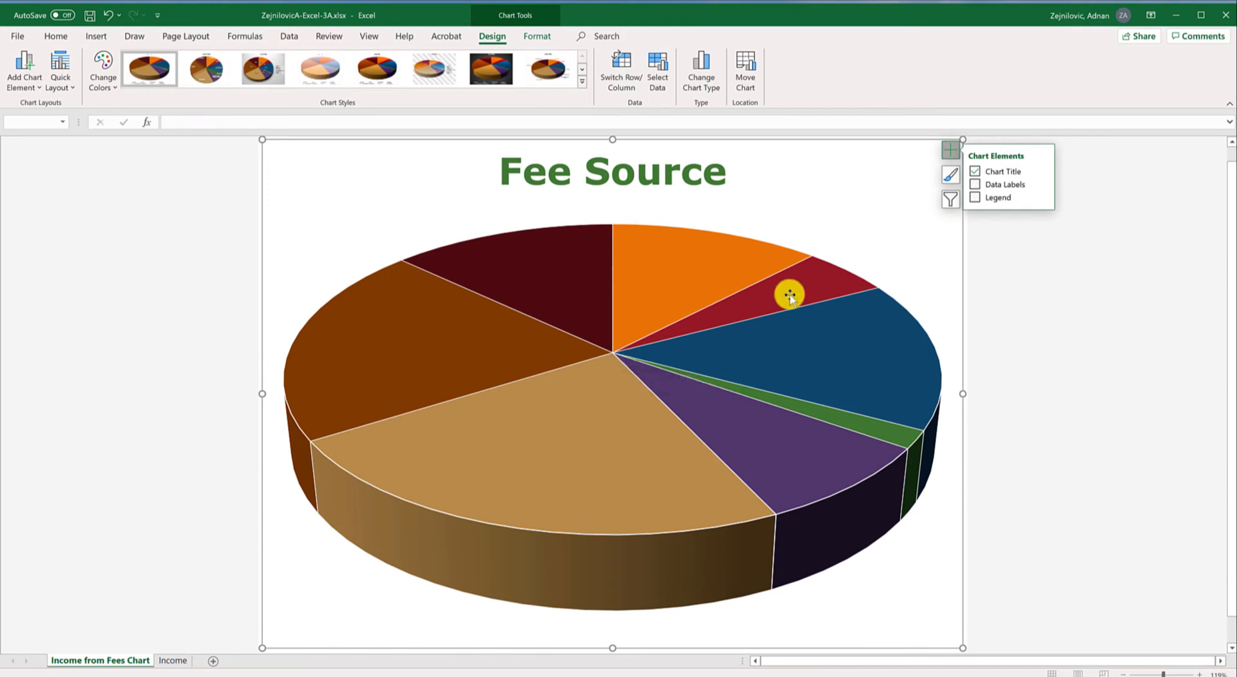
{"action": "left_click", "coordinate": [975, 189]}
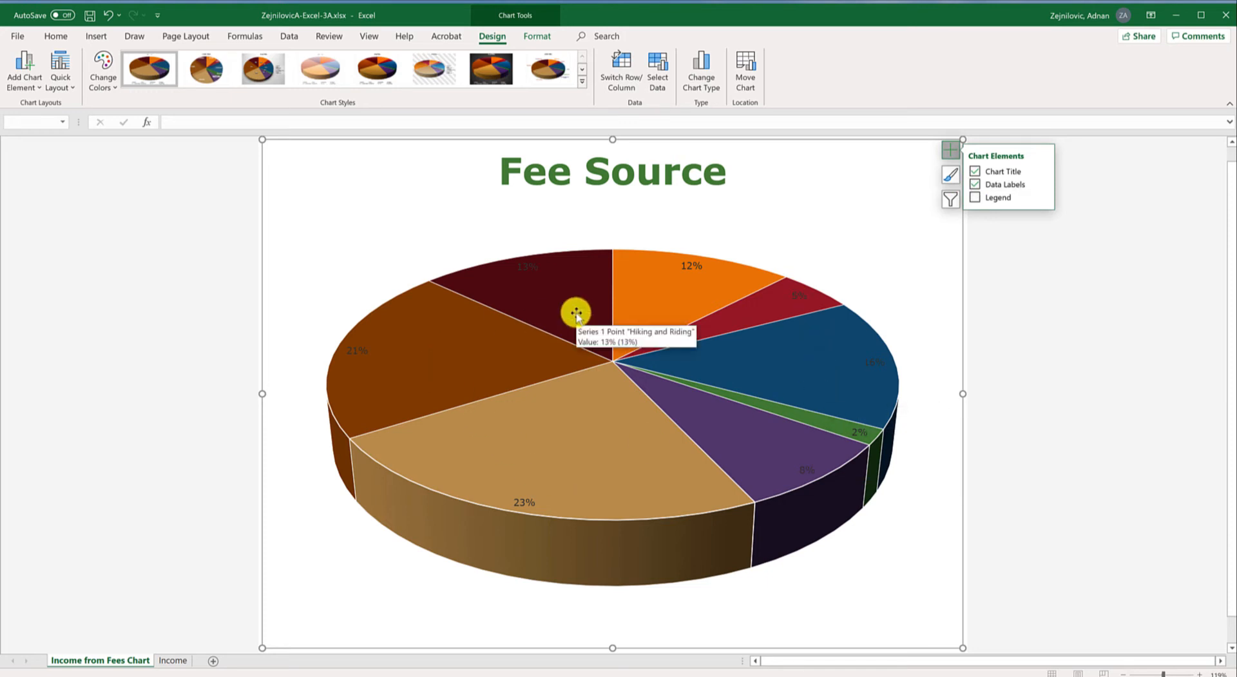
- Compare the chart's labels with the percentages on the Income sheet, and open the full formatting options for the chart's data labels
{"action": "left_click", "coordinate": [172, 660]}
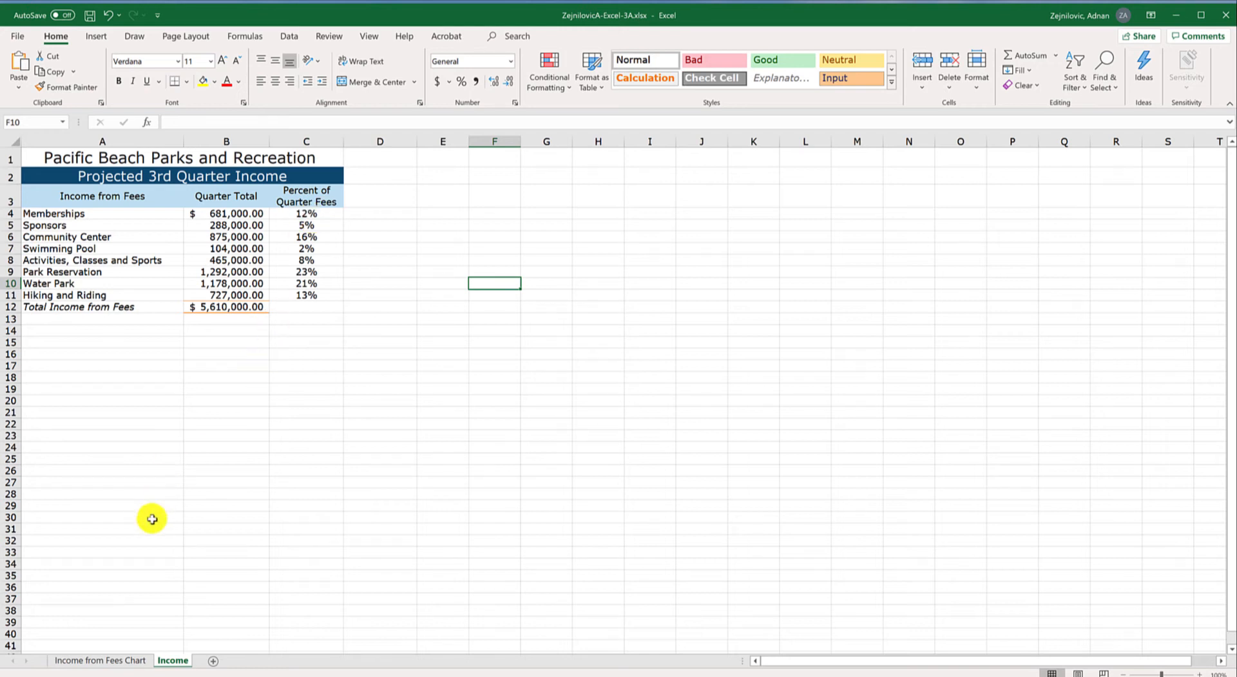
{"action": "left_click", "coordinate": [92, 660]}
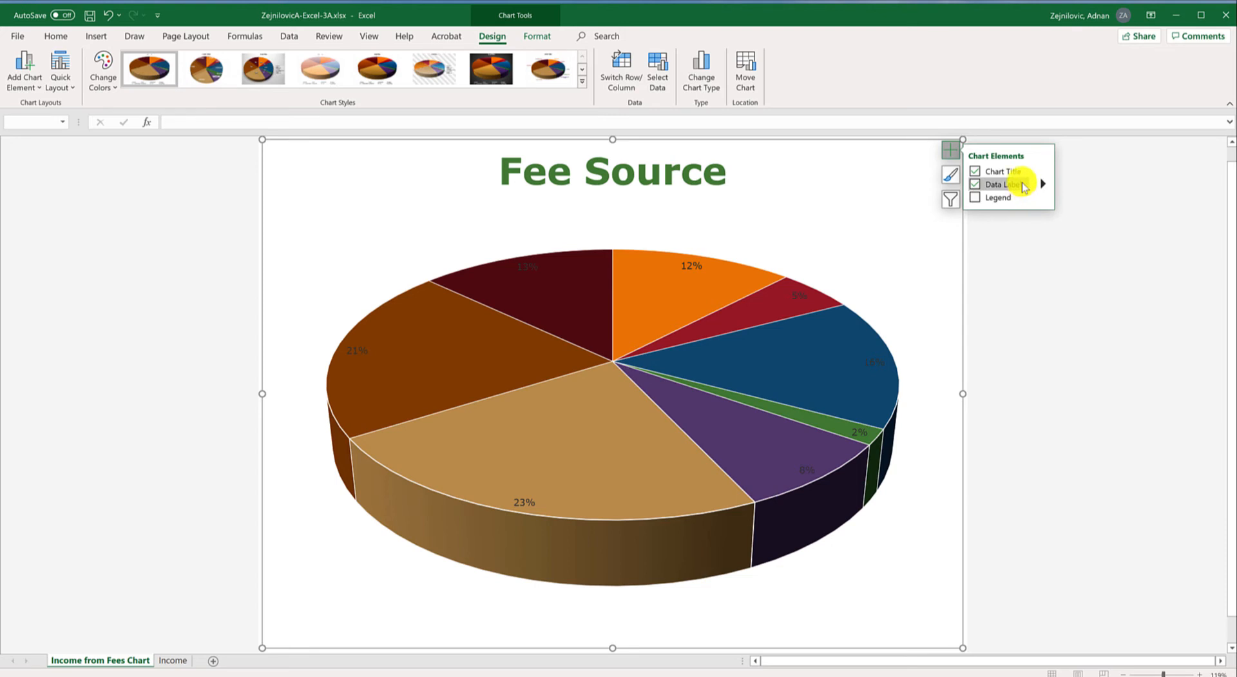
{"action": "left_click", "coordinate": [1044, 187]}
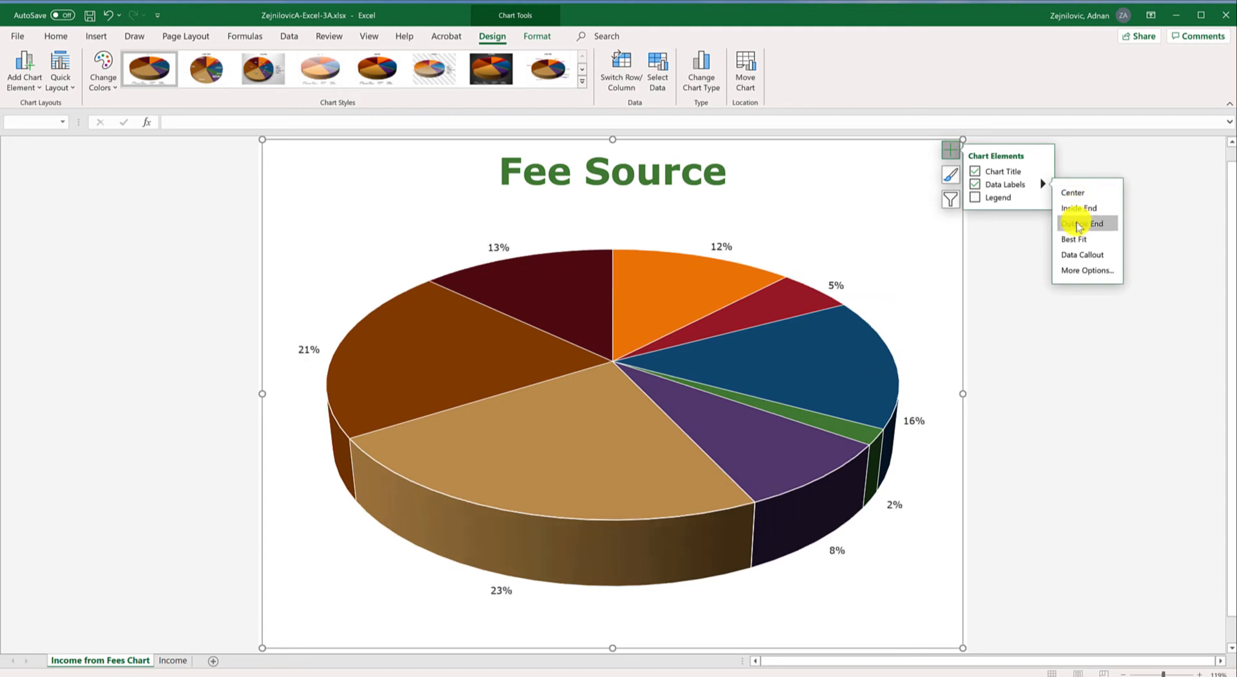
{"action": "left_click", "coordinate": [1082, 271]}
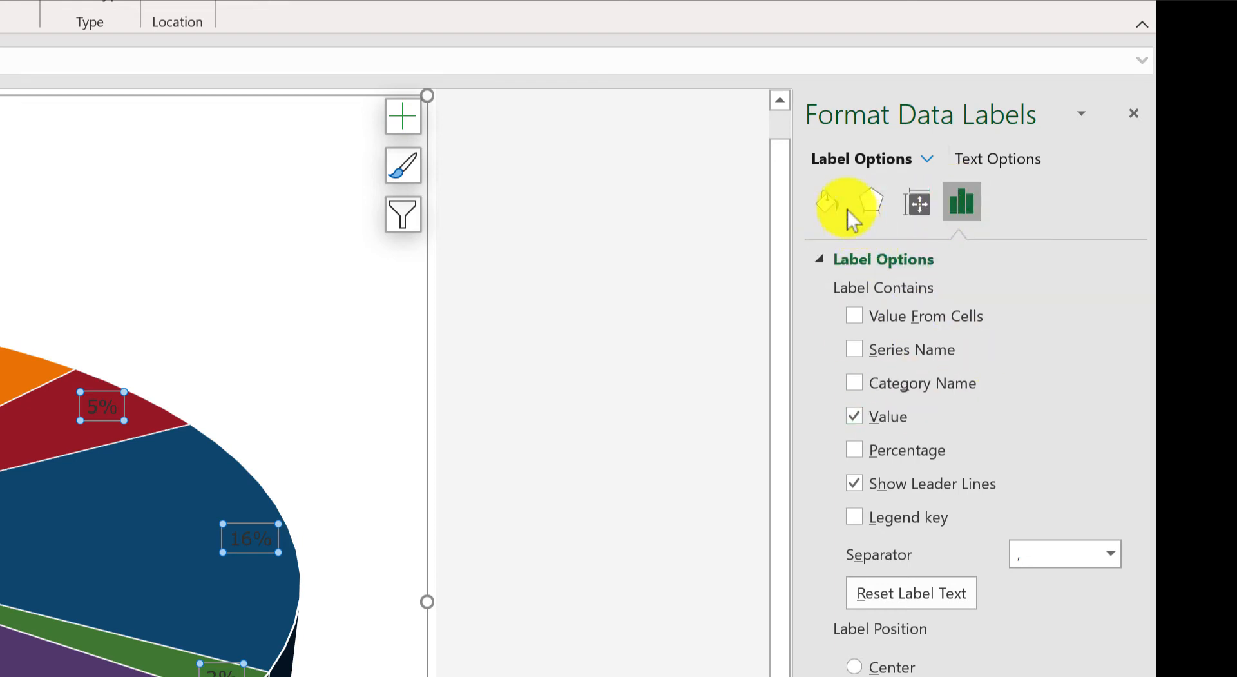
- Examine the data labels' fill and border options and their shadow, glow, soft edges and 3-D format effects
{"action": "left_click", "coordinate": [829, 200]}
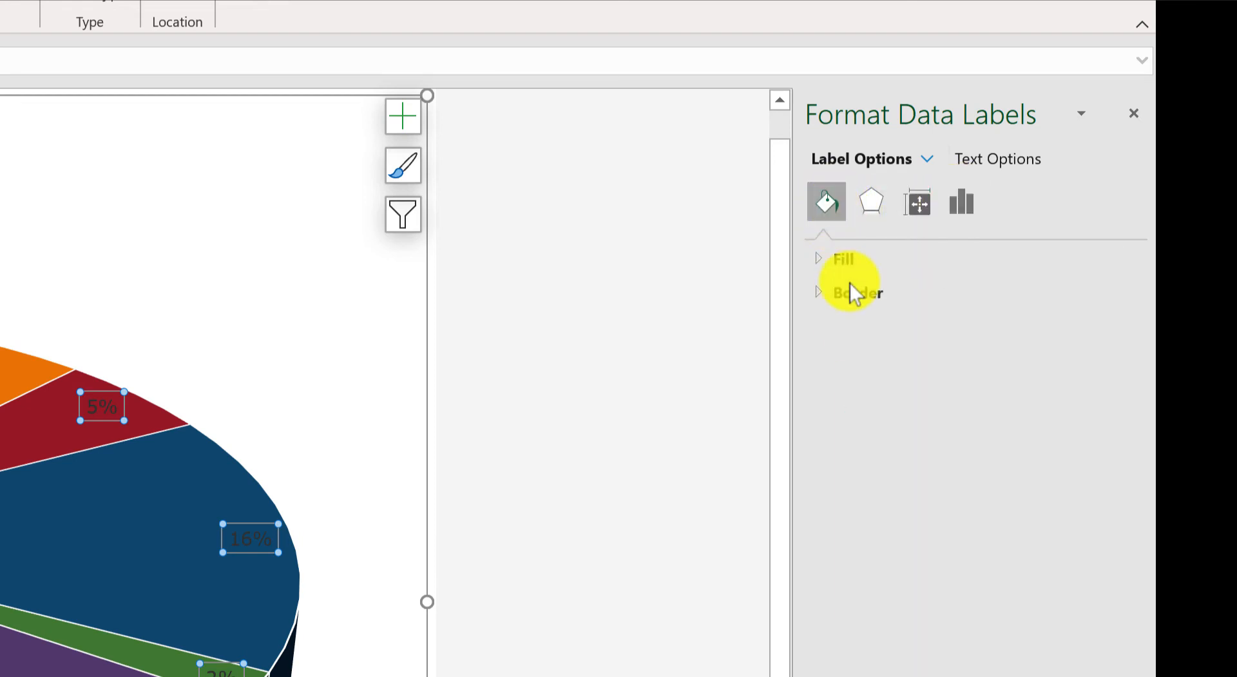
{"action": "left_click", "coordinate": [822, 258]}
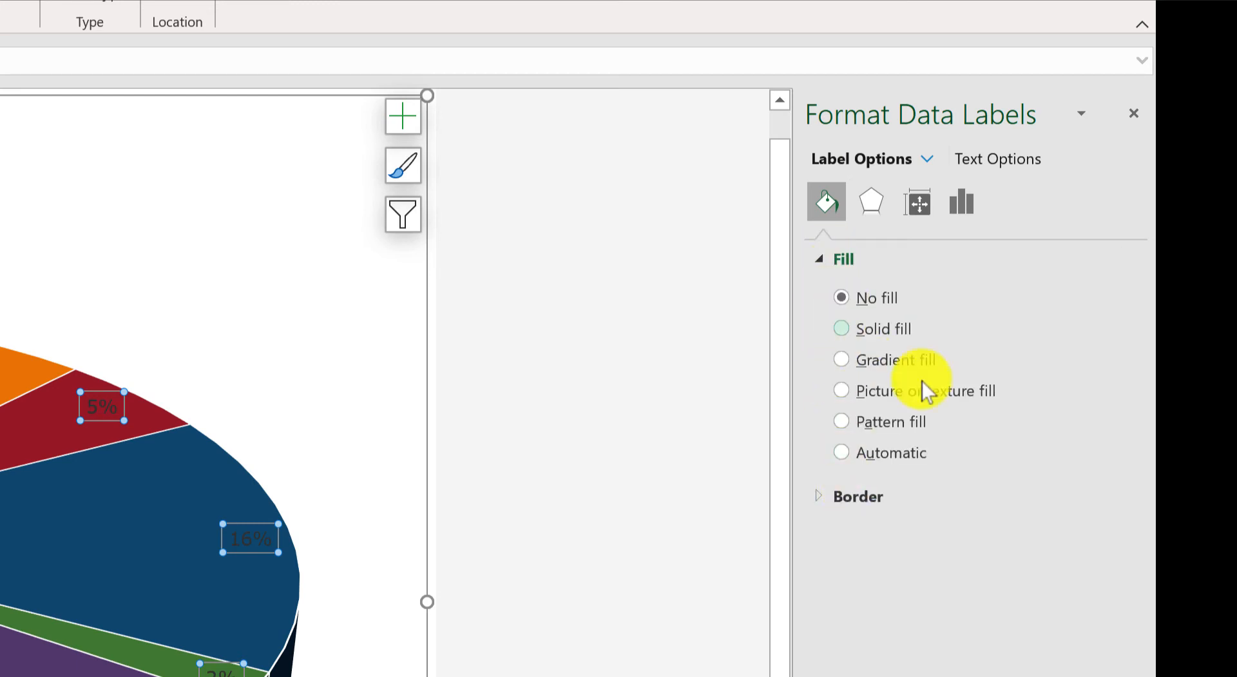
{"action": "left_click", "coordinate": [821, 497]}
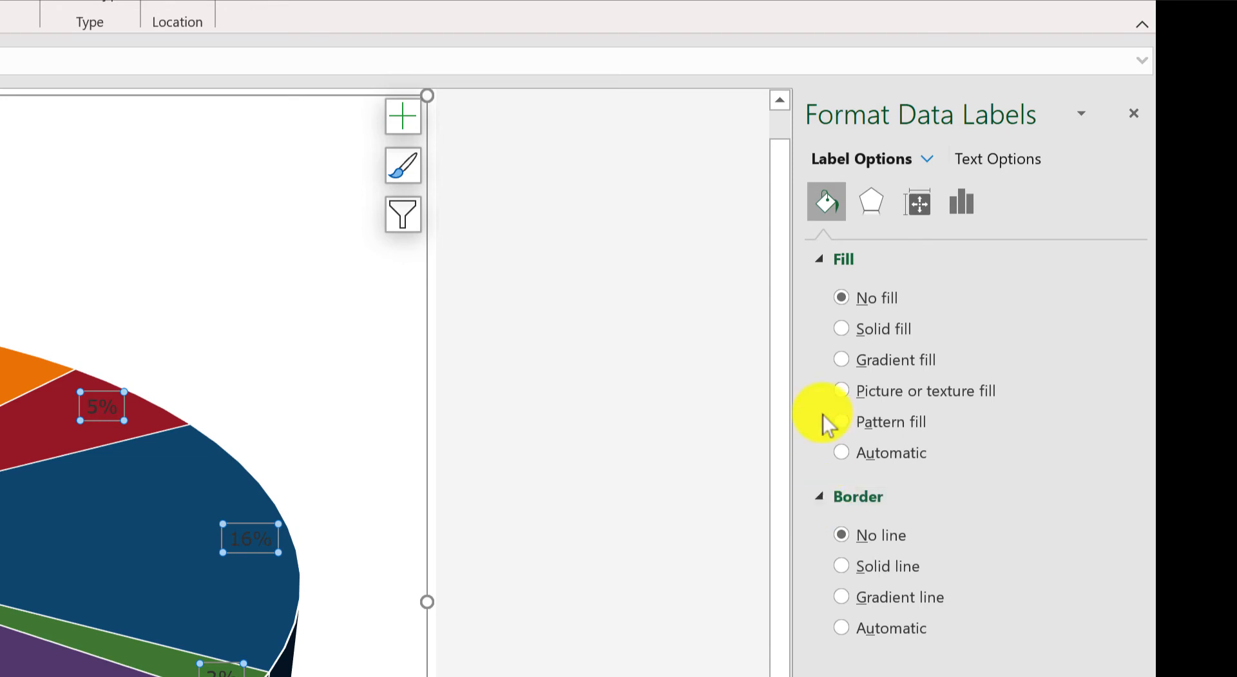
{"action": "left_click", "coordinate": [878, 213]}
{"action": "left_click", "coordinate": [822, 258]}
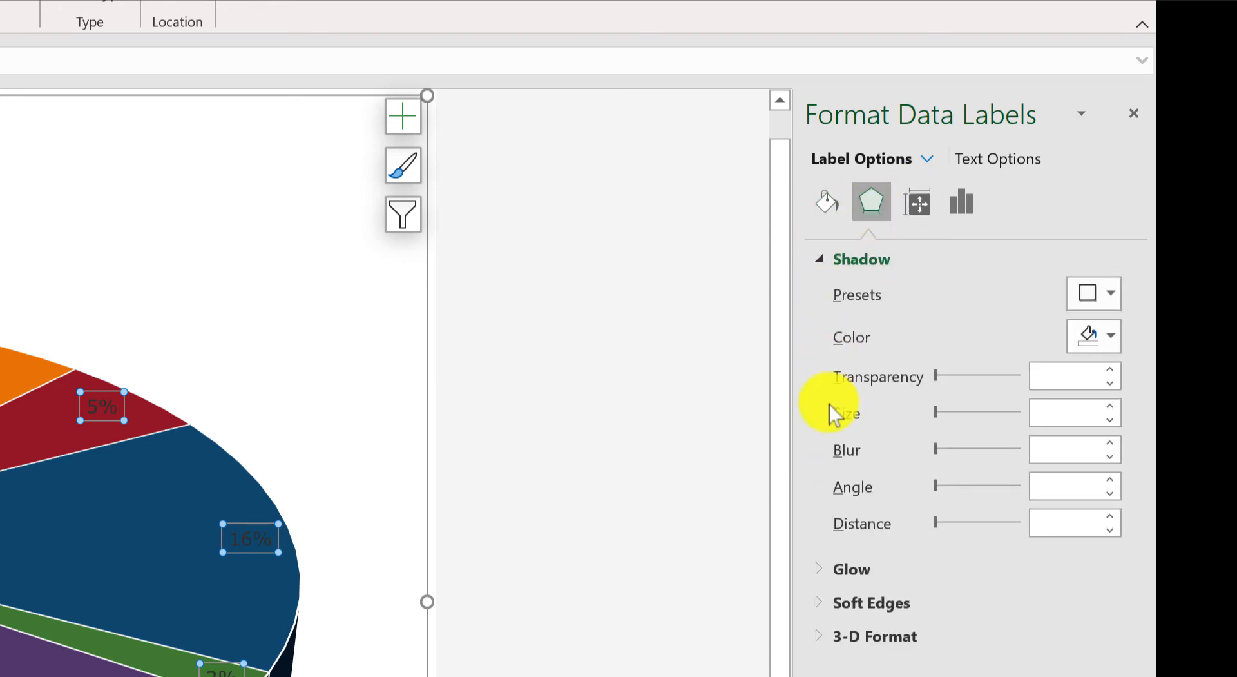
{"action": "left_click", "coordinate": [822, 258]}
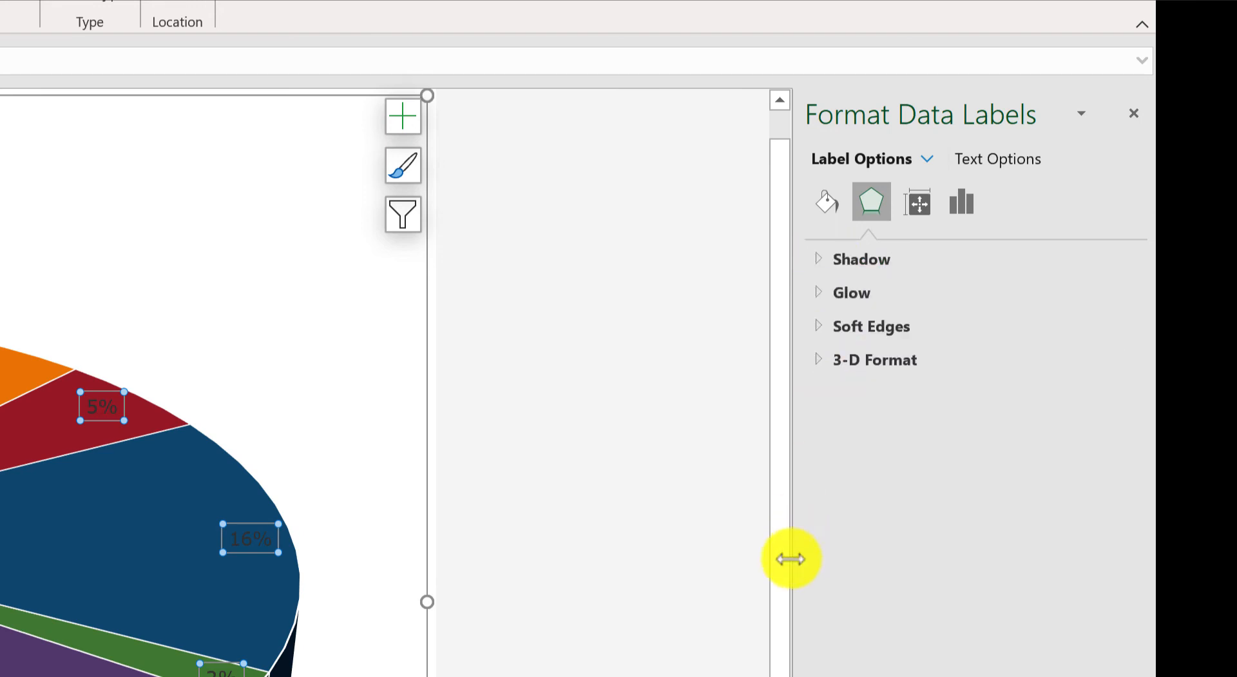
{"action": "left_click", "coordinate": [815, 295]}
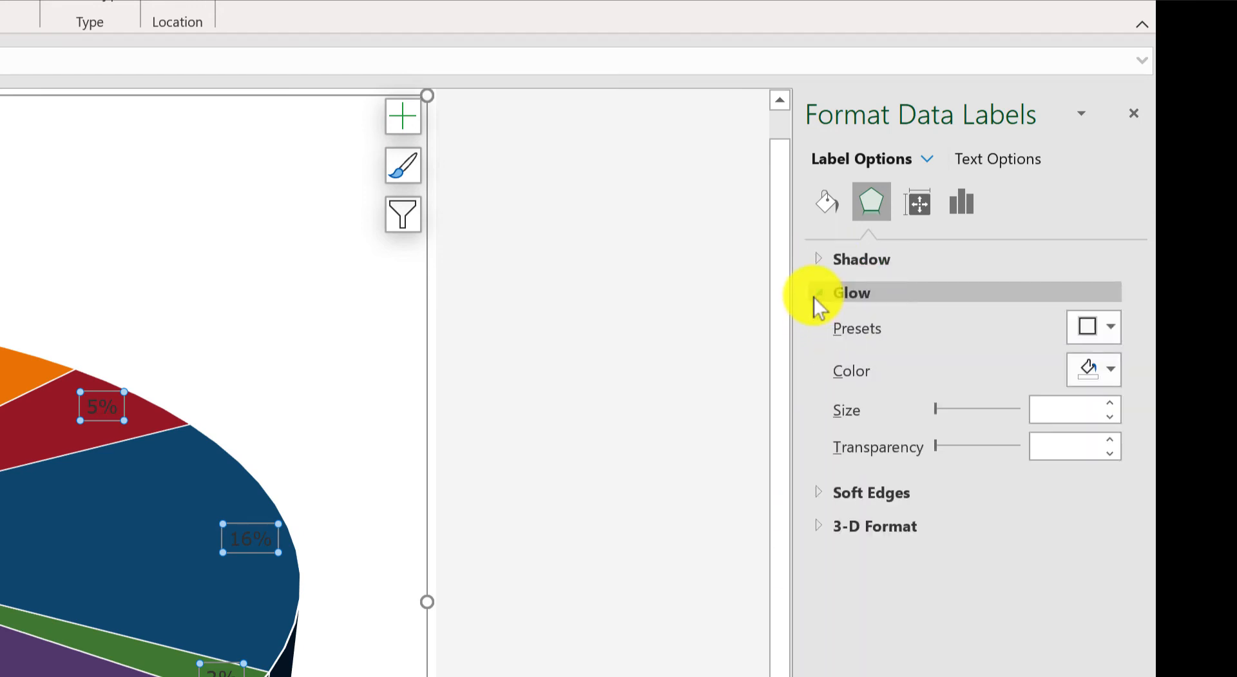
{"action": "left_click", "coordinate": [814, 297]}
{"action": "left_click", "coordinate": [817, 327]}
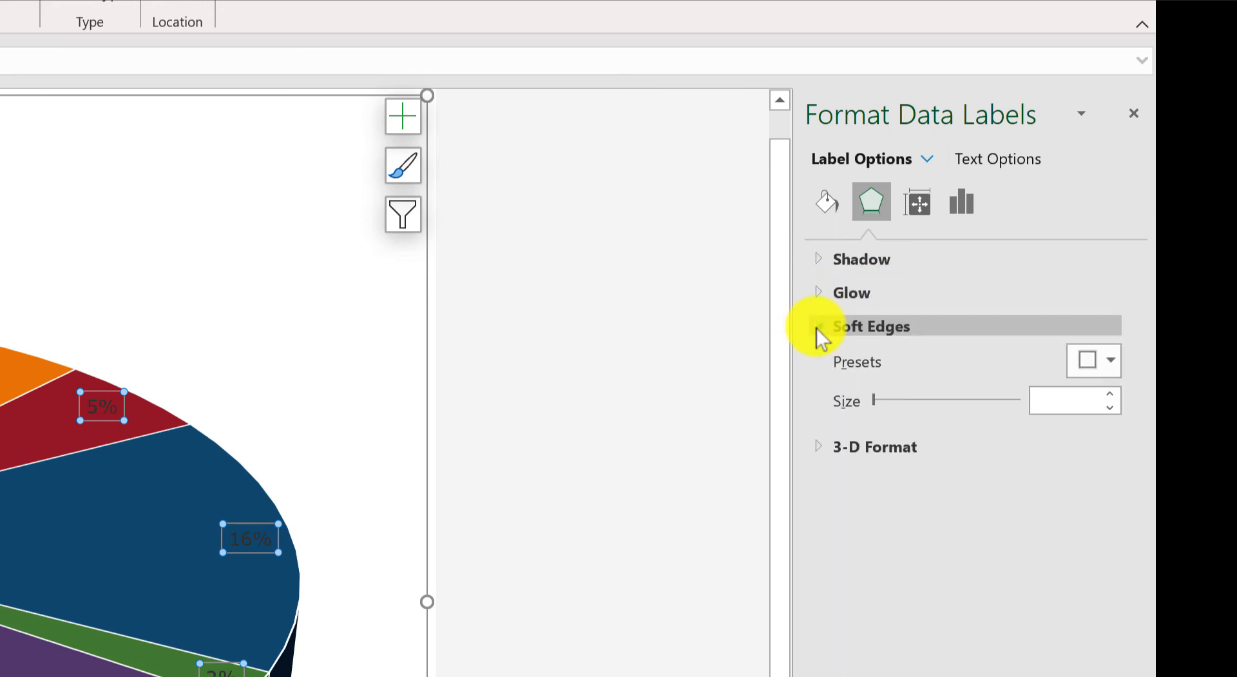
{"action": "left_click", "coordinate": [817, 327]}
{"action": "left_click", "coordinate": [817, 360]}
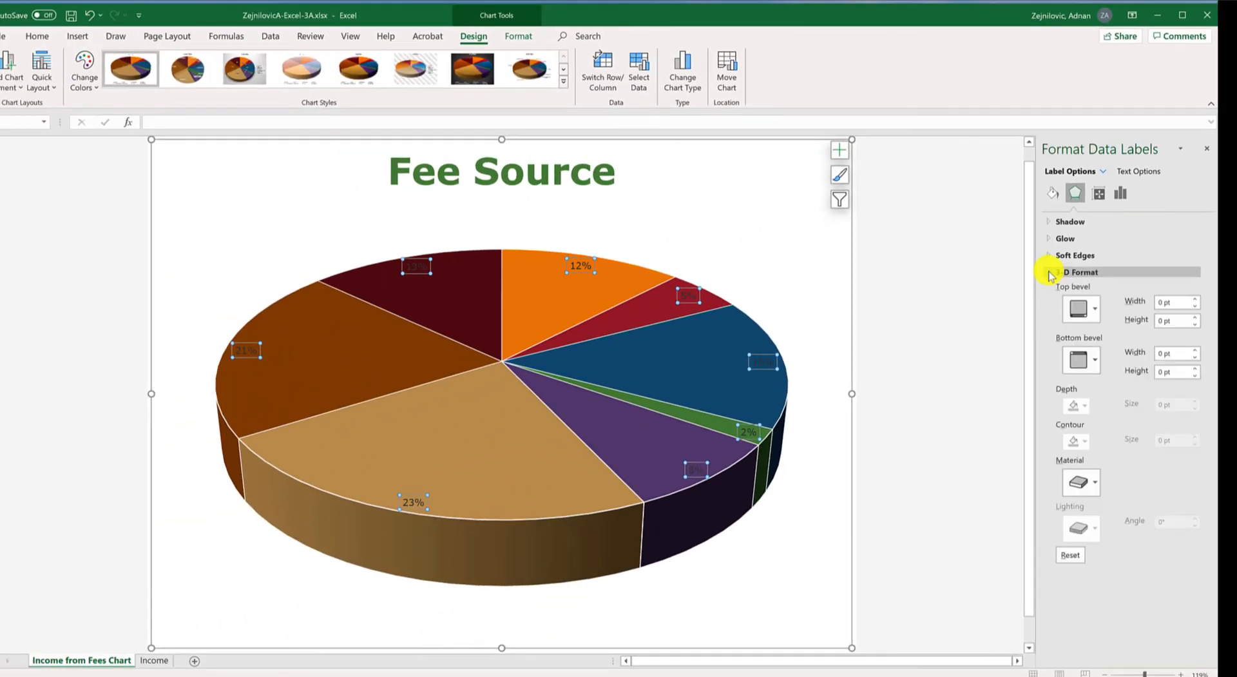
{"action": "left_click", "coordinate": [1049, 273]}
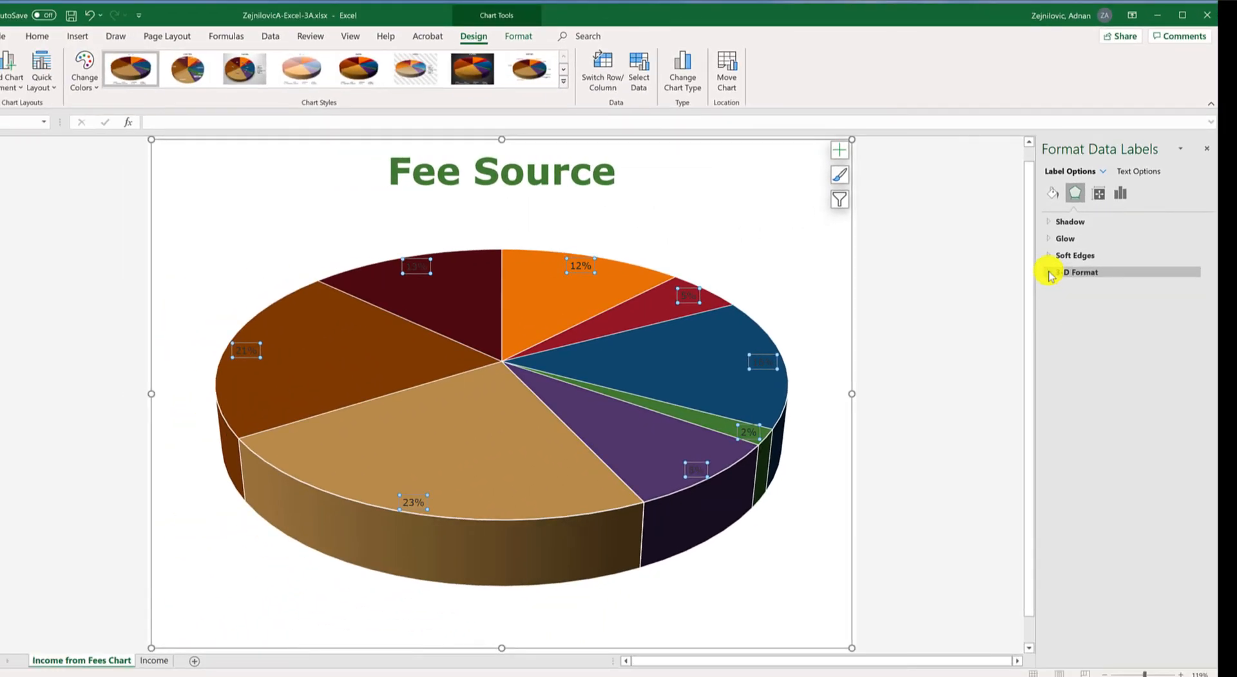
- Examine the data labels' size and alignment settings, label content options and available number format categories
{"action": "left_click", "coordinate": [1099, 194]}
{"action": "left_click", "coordinate": [1051, 223]}
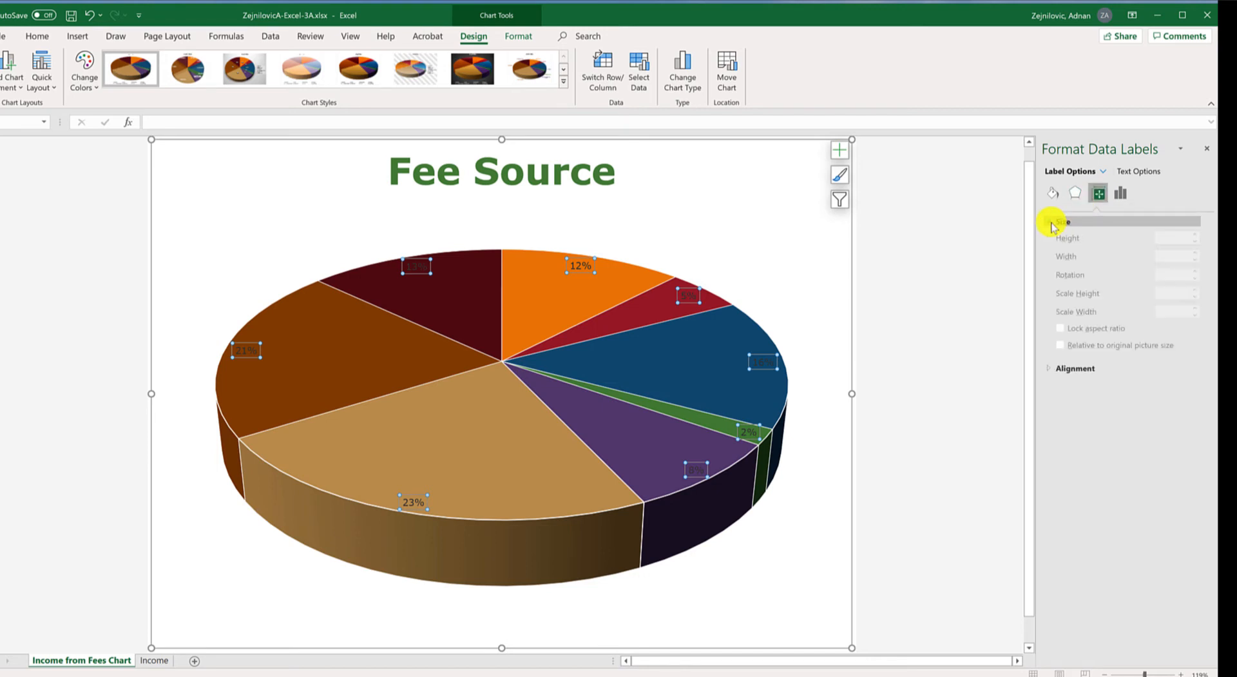
{"action": "left_click", "coordinate": [1051, 222]}
{"action": "left_click", "coordinate": [1050, 239]}
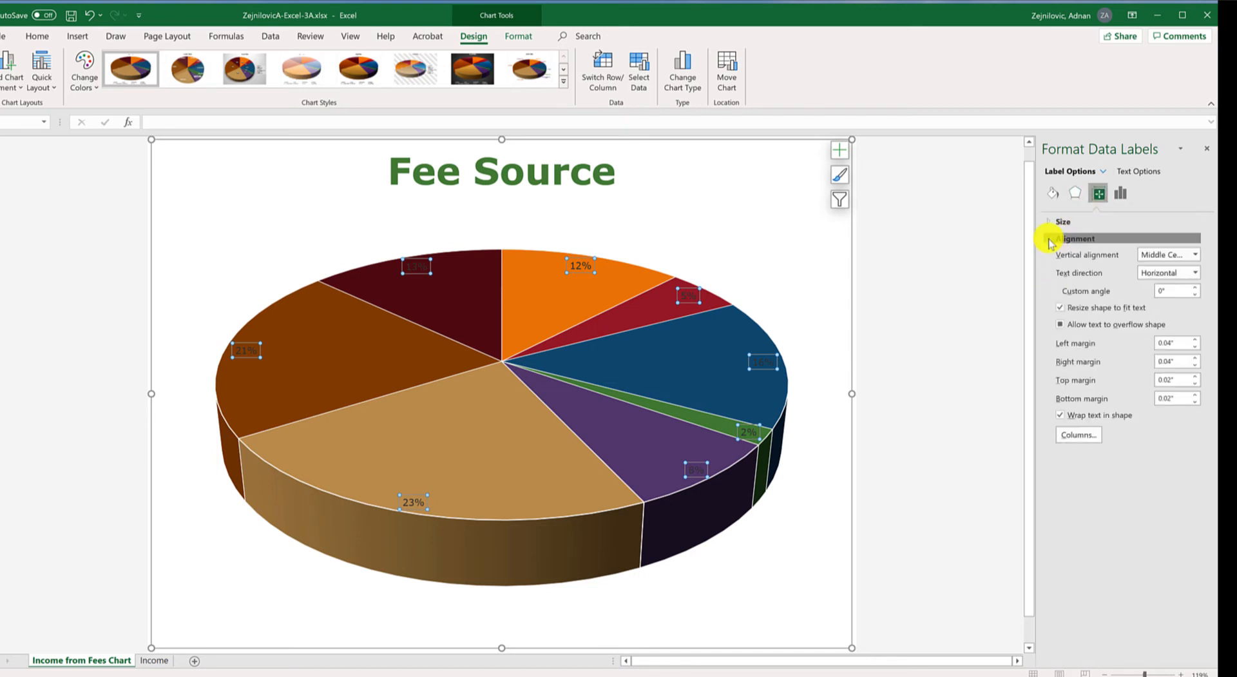
{"action": "left_click", "coordinate": [1049, 240]}
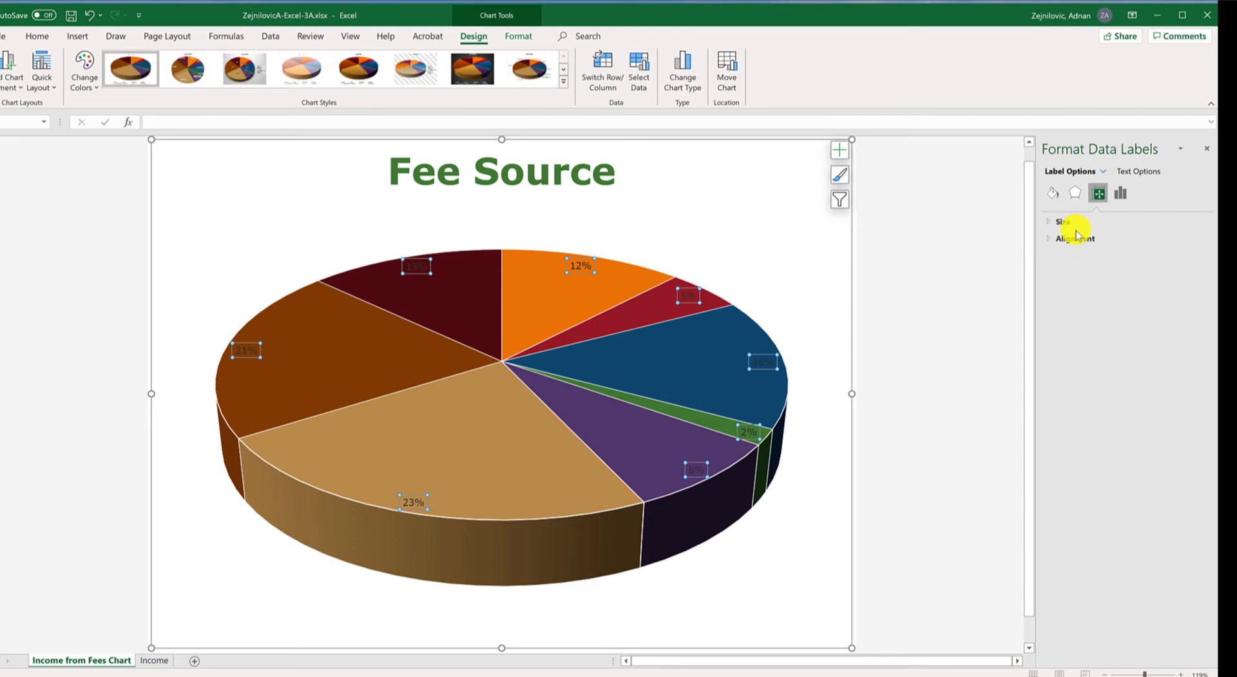
{"action": "left_click", "coordinate": [1120, 196]}
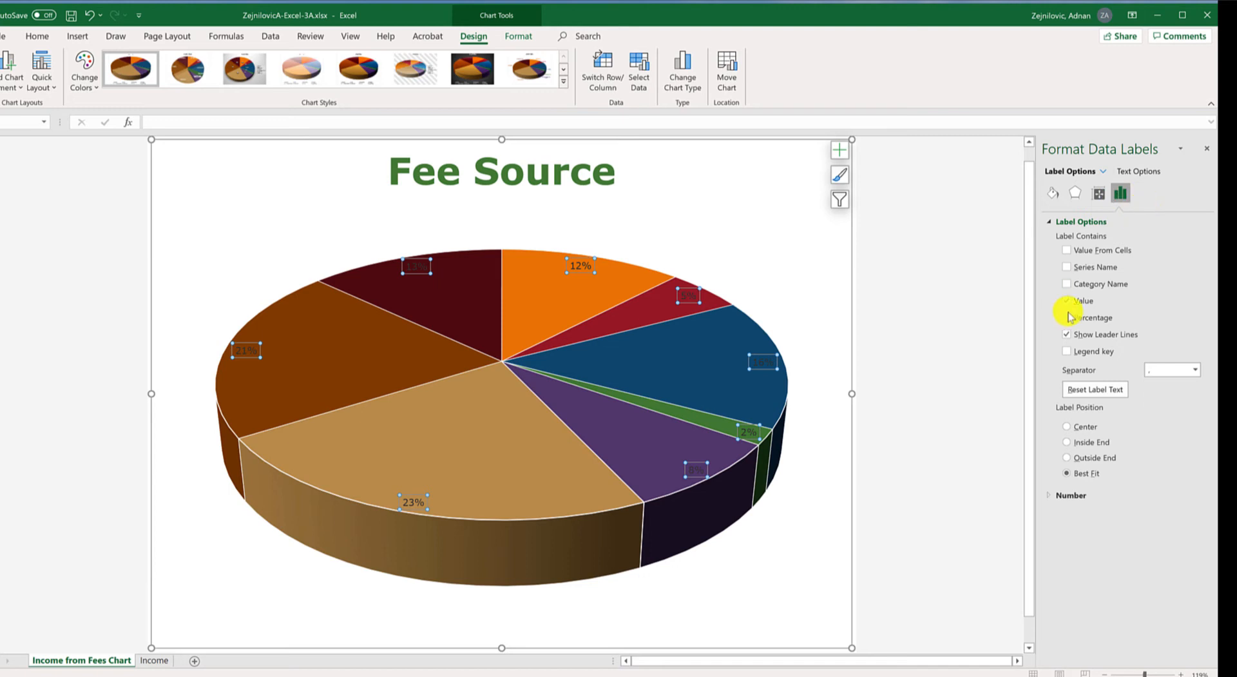
{"action": "left_click", "coordinate": [1052, 221]}
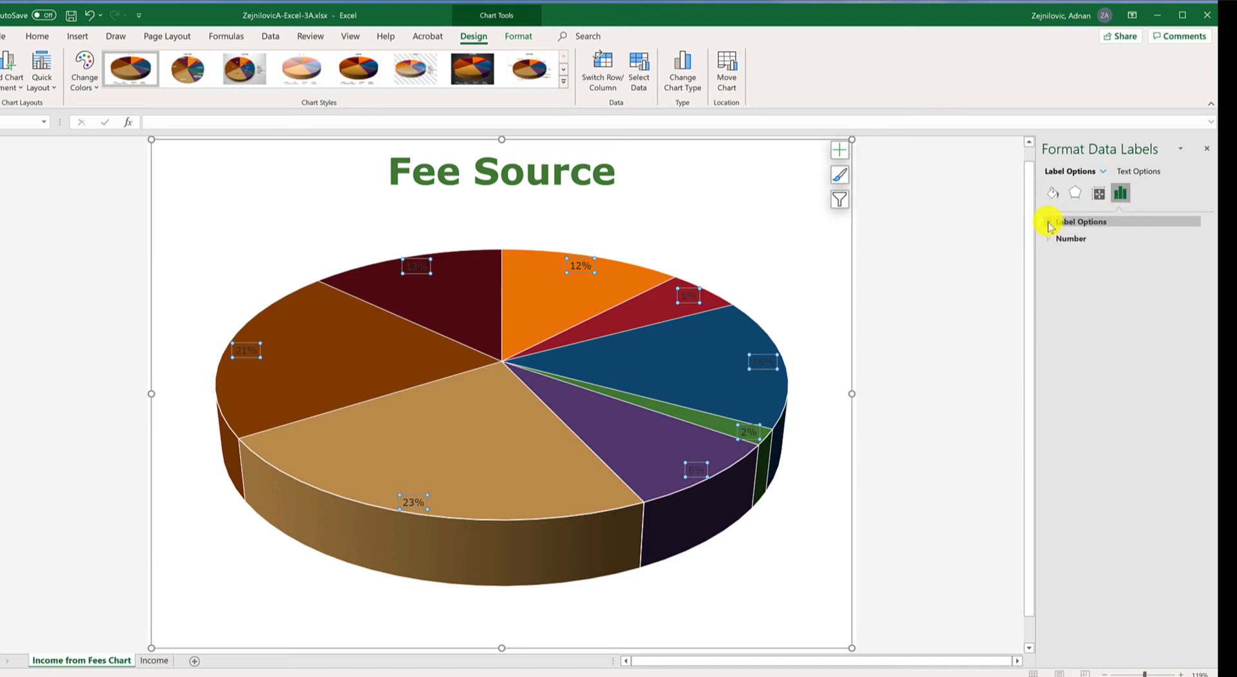
{"action": "left_click", "coordinate": [1049, 238]}
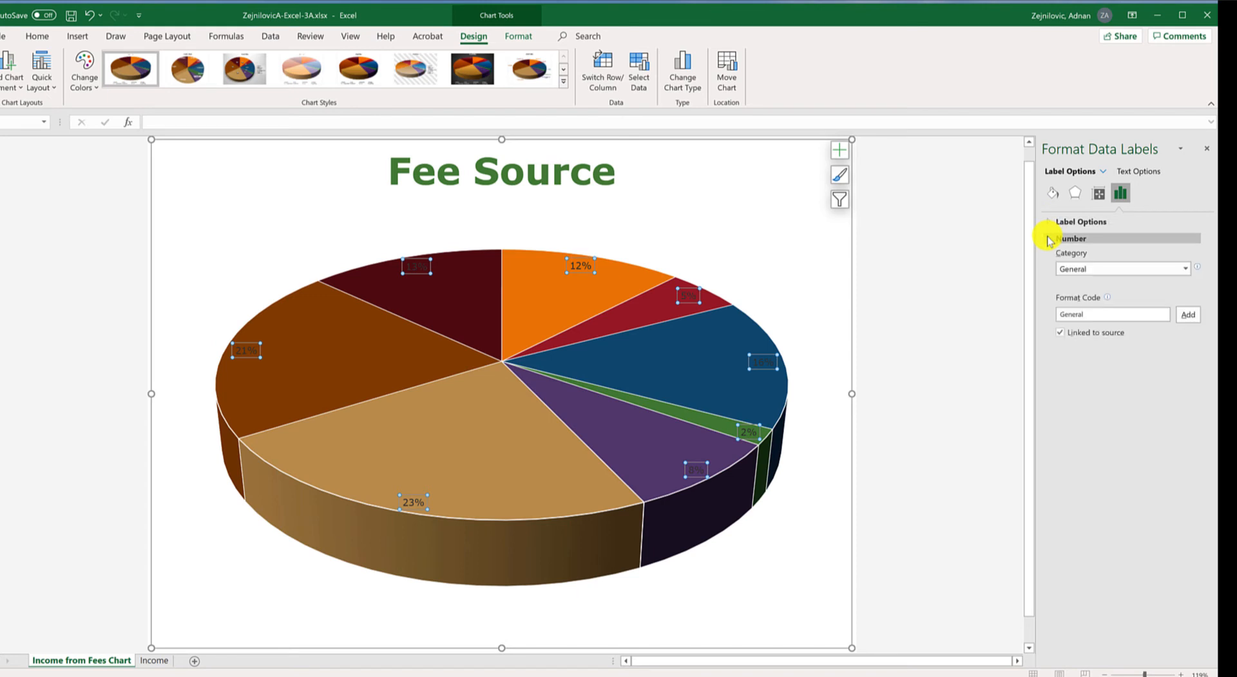
{"action": "left_click", "coordinate": [1184, 268]}
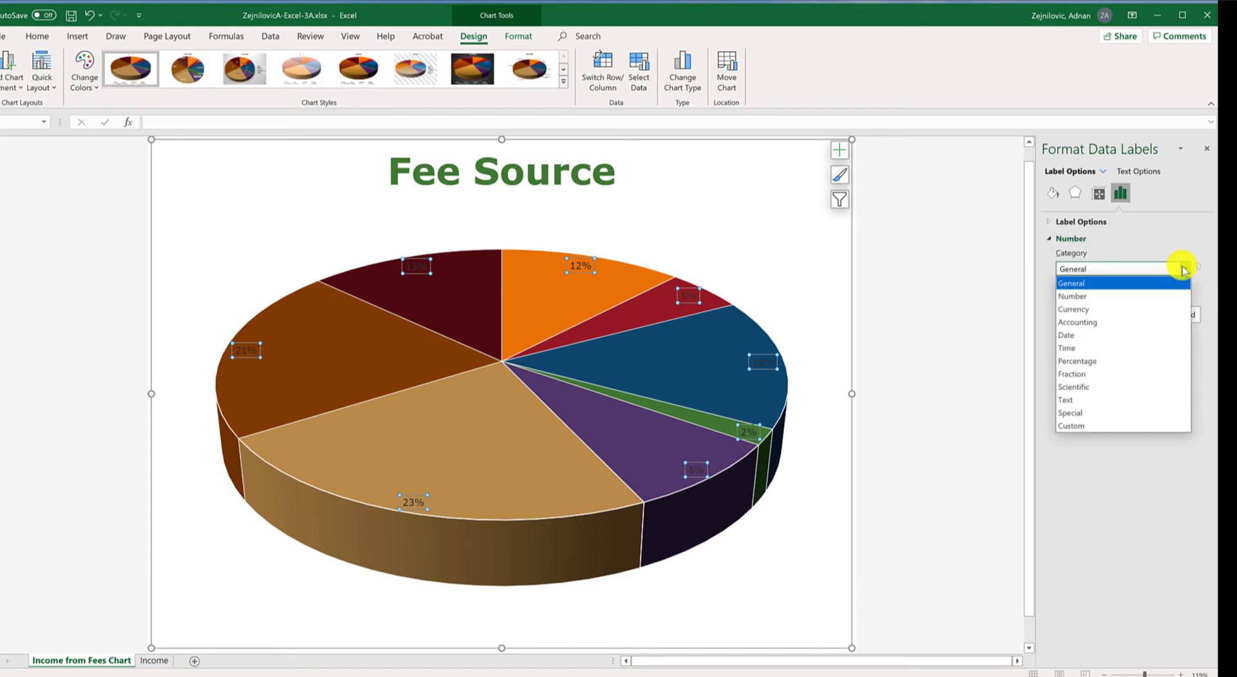
{"action": "left_click", "coordinate": [1176, 239]}
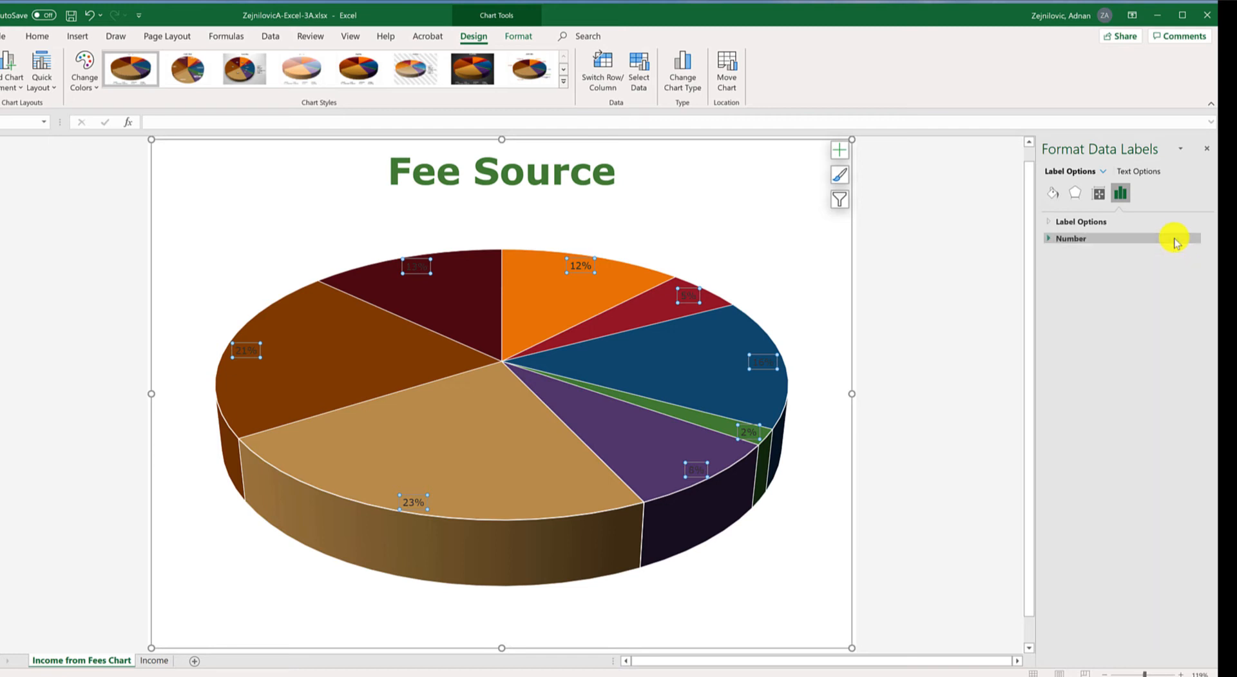
- Show category name and percentage in the data labels, without value or leader lines, and set the label position to Center
{"action": "left_click", "coordinate": [1052, 223]}
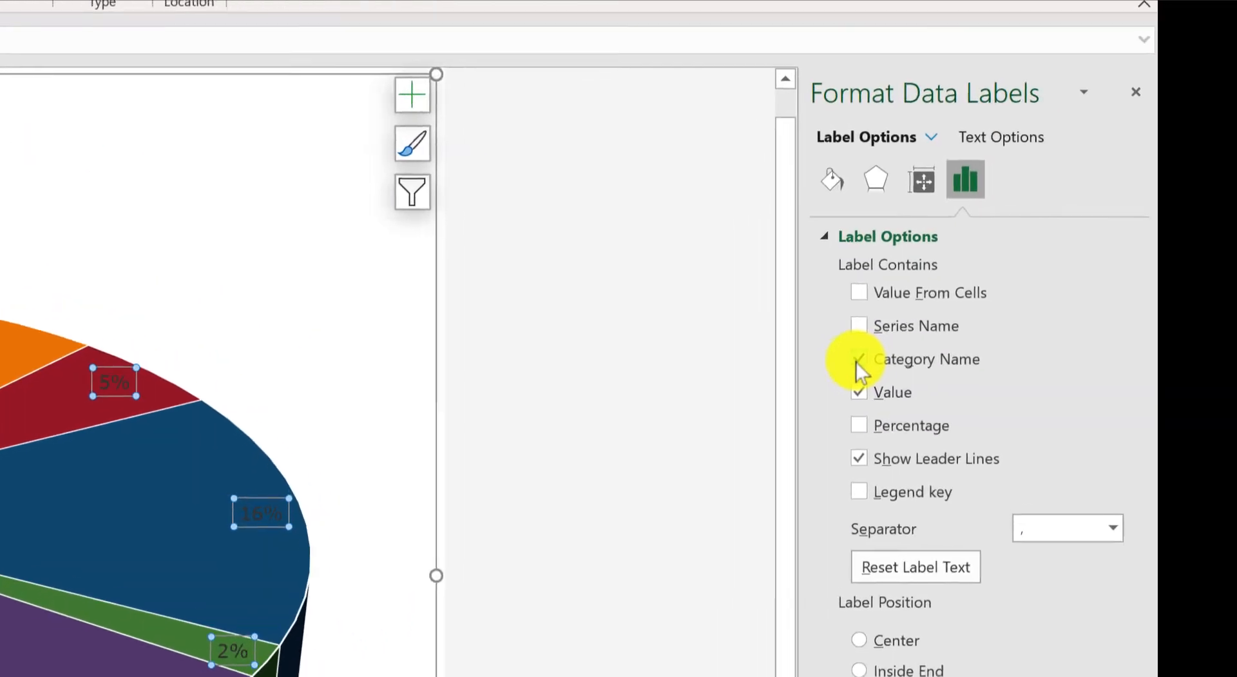
{"action": "left_click", "coordinate": [1066, 284]}
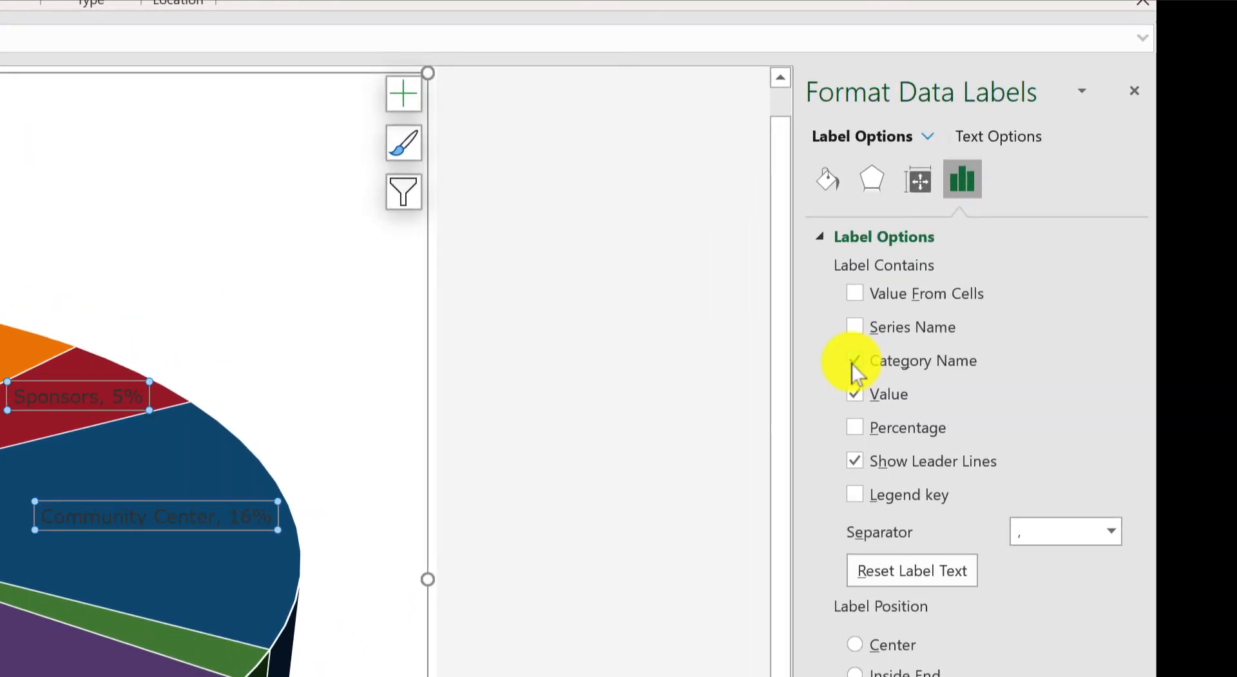
{"action": "left_click", "coordinate": [854, 394]}
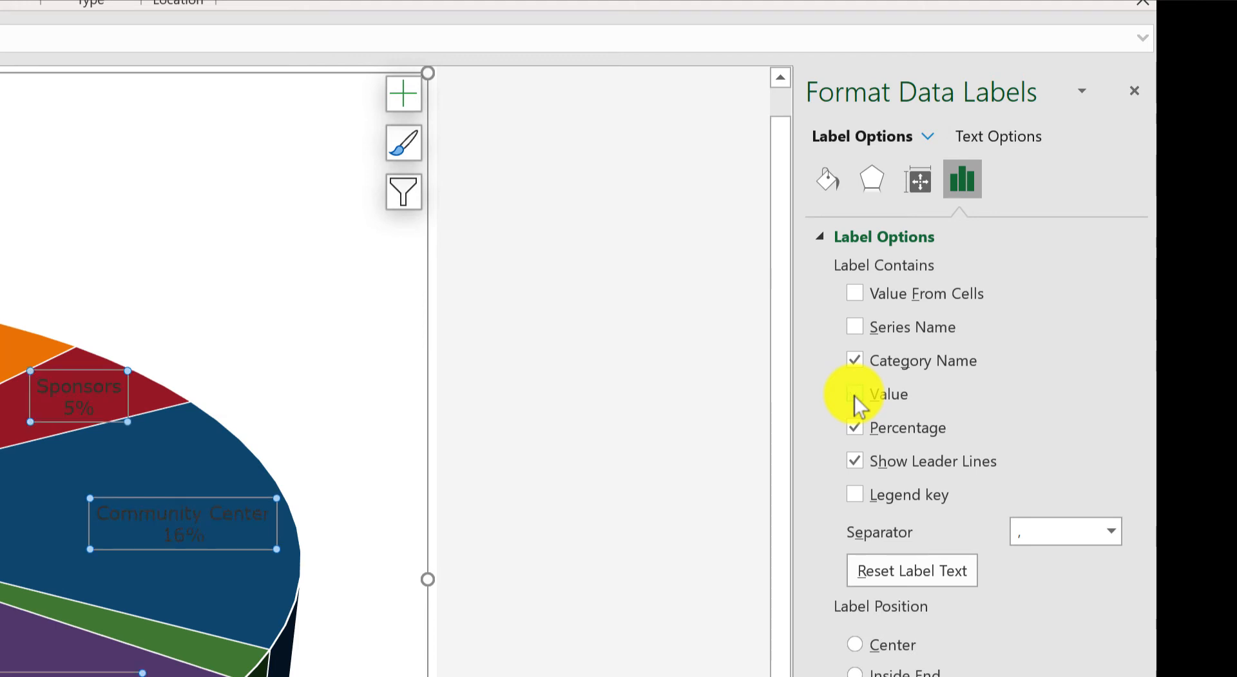
{"action": "left_click", "coordinate": [857, 463]}
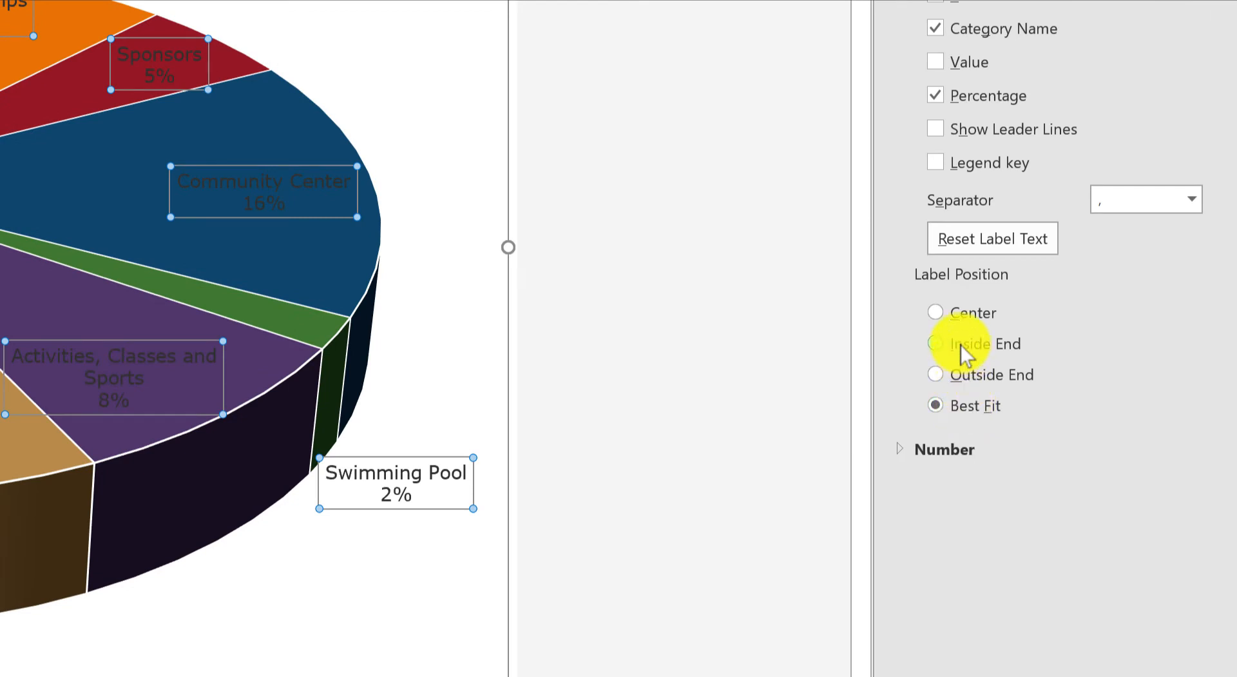
{"action": "left_click", "coordinate": [941, 309]}
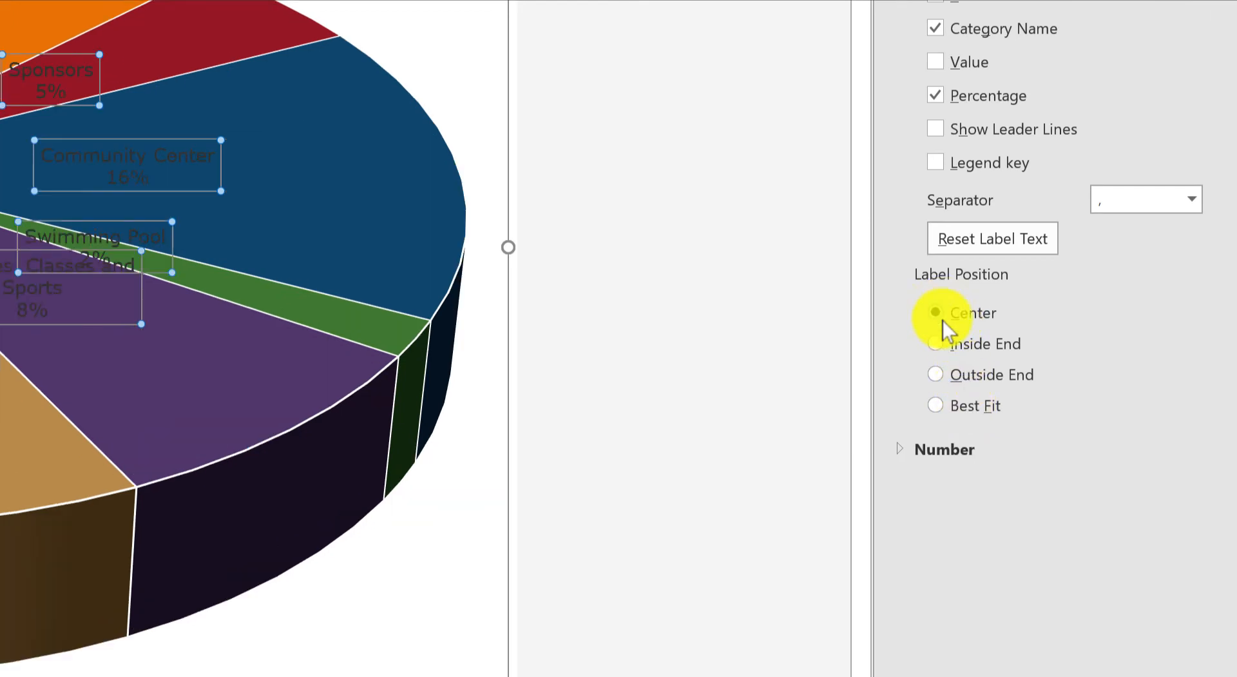
- Try the Inside End position for the pie's data labels, and settle on Outside End
{"action": "left_click", "coordinate": [941, 342]}
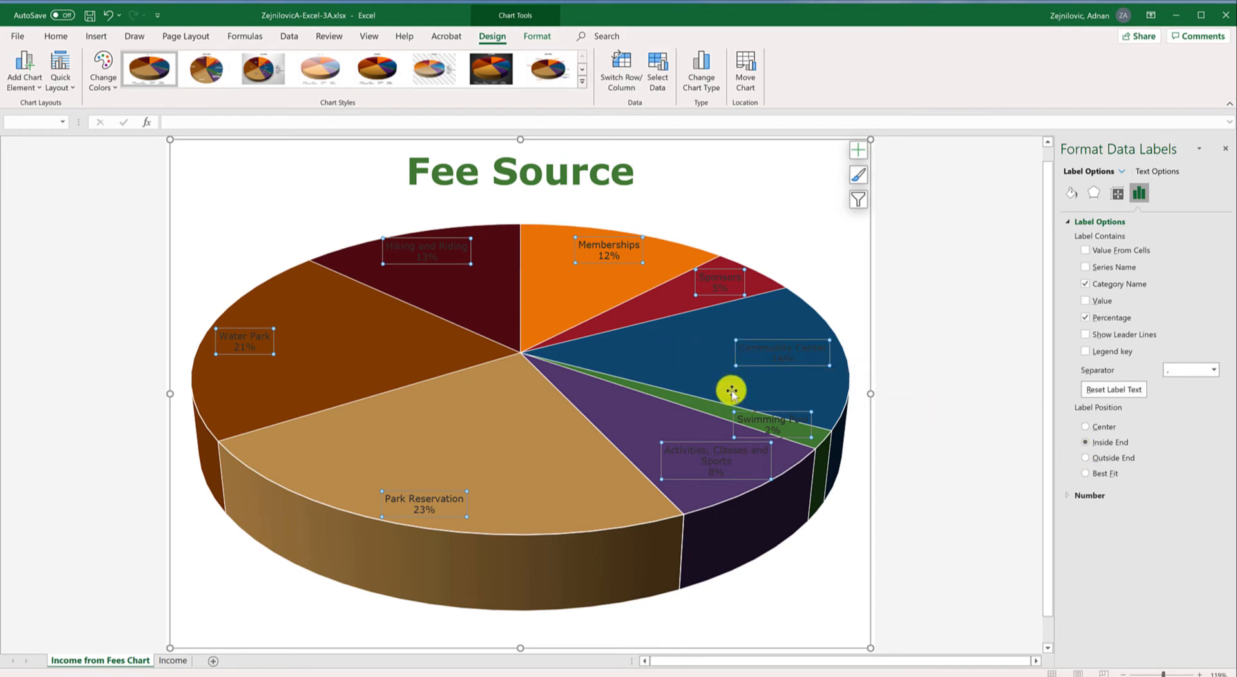
{"action": "left_click", "coordinate": [1086, 458]}
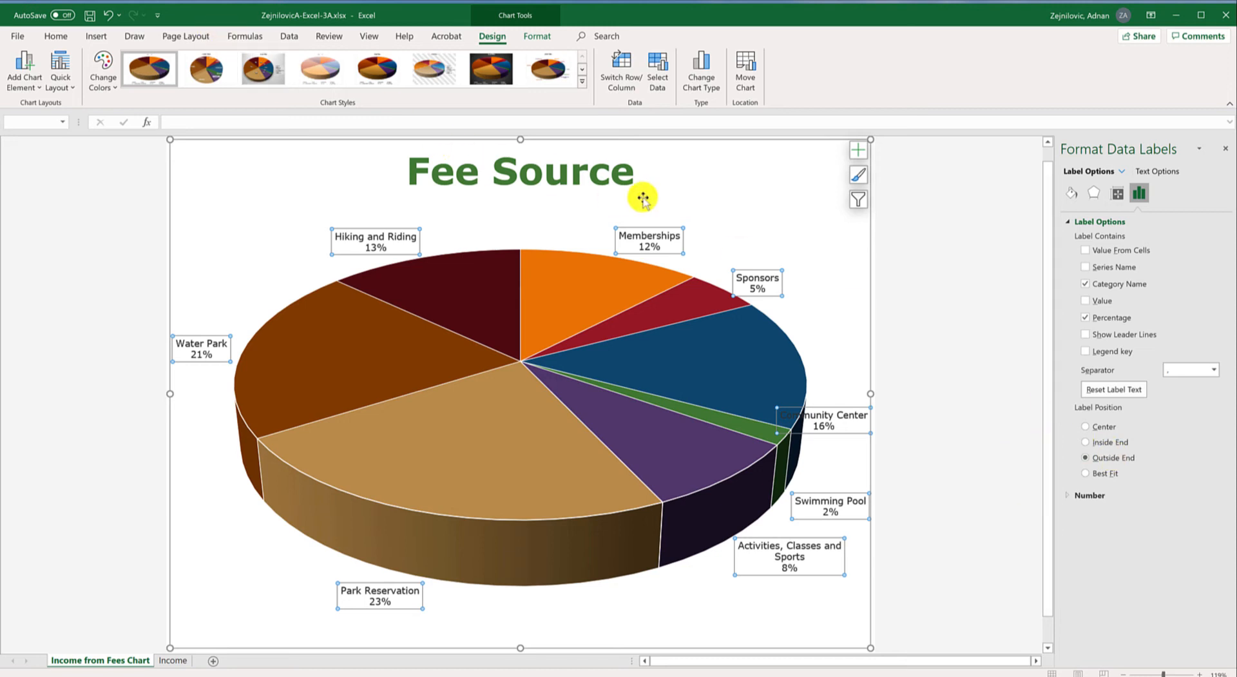
- Format the pie's data labels in bold at font size 10, and save the workbook
{"action": "right_click", "coordinate": [644, 240]}
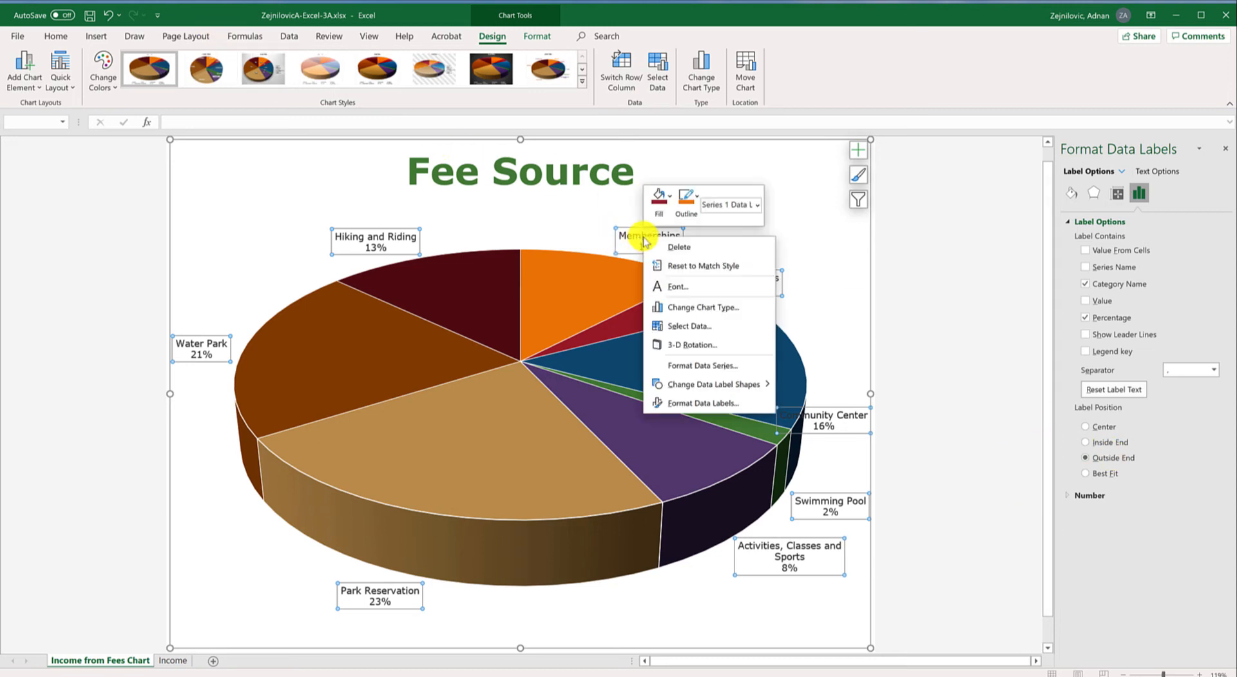
{"action": "left_click", "coordinate": [679, 291]}
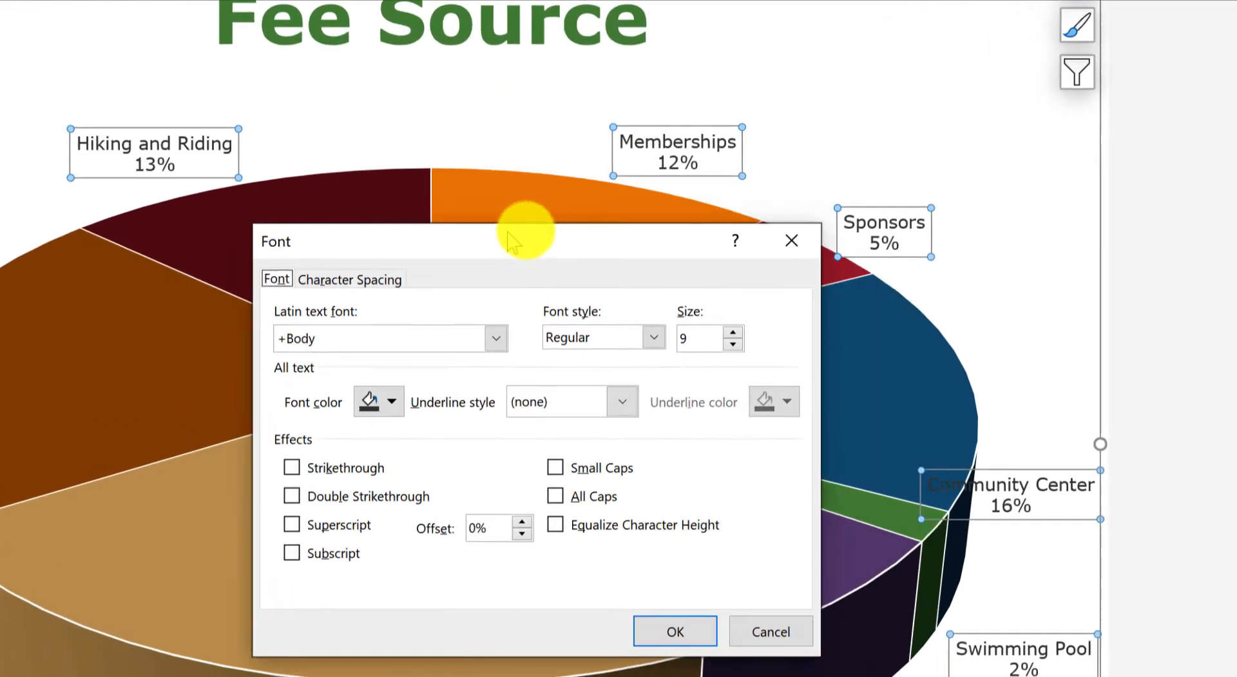
{"action": "left_click_drag", "start_coordinate": [509, 240], "coordinate": [319, 212]}
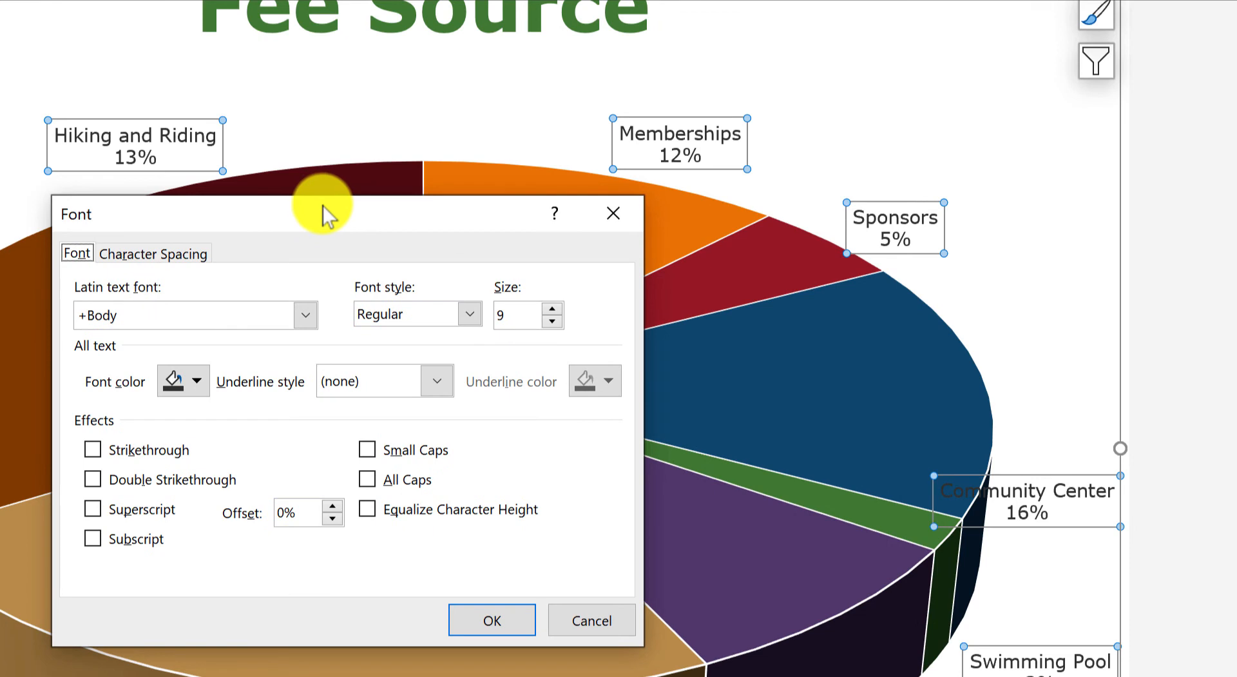
{"action": "left_click", "coordinate": [468, 315]}
{"action": "left_click", "coordinate": [407, 394]}
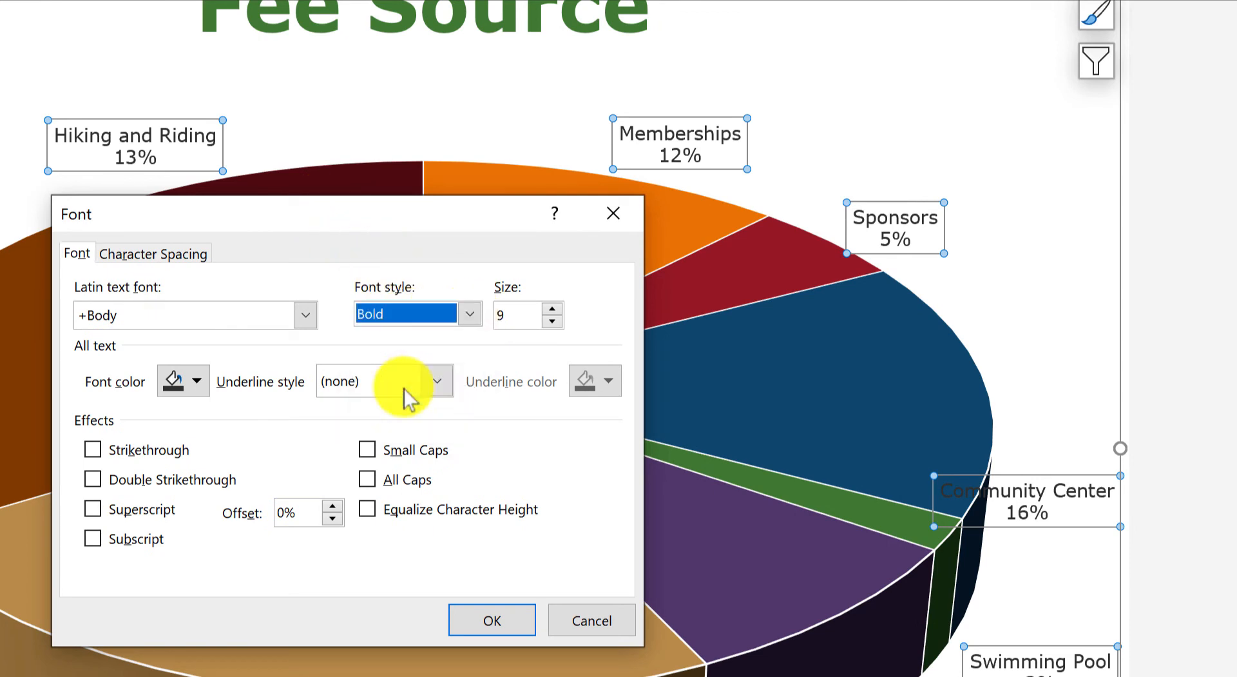
{"action": "left_click", "coordinate": [514, 314]}
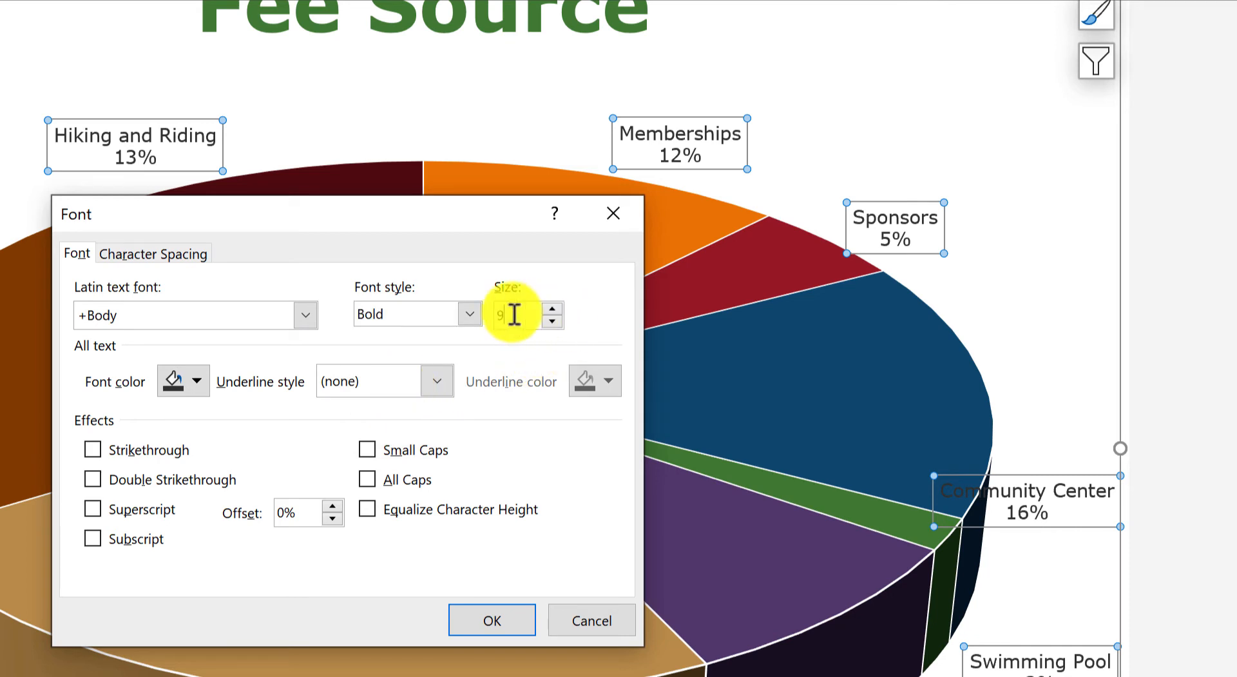
{"action": "left_click", "coordinate": [552, 309]}
{"action": "left_click", "coordinate": [551, 309]}
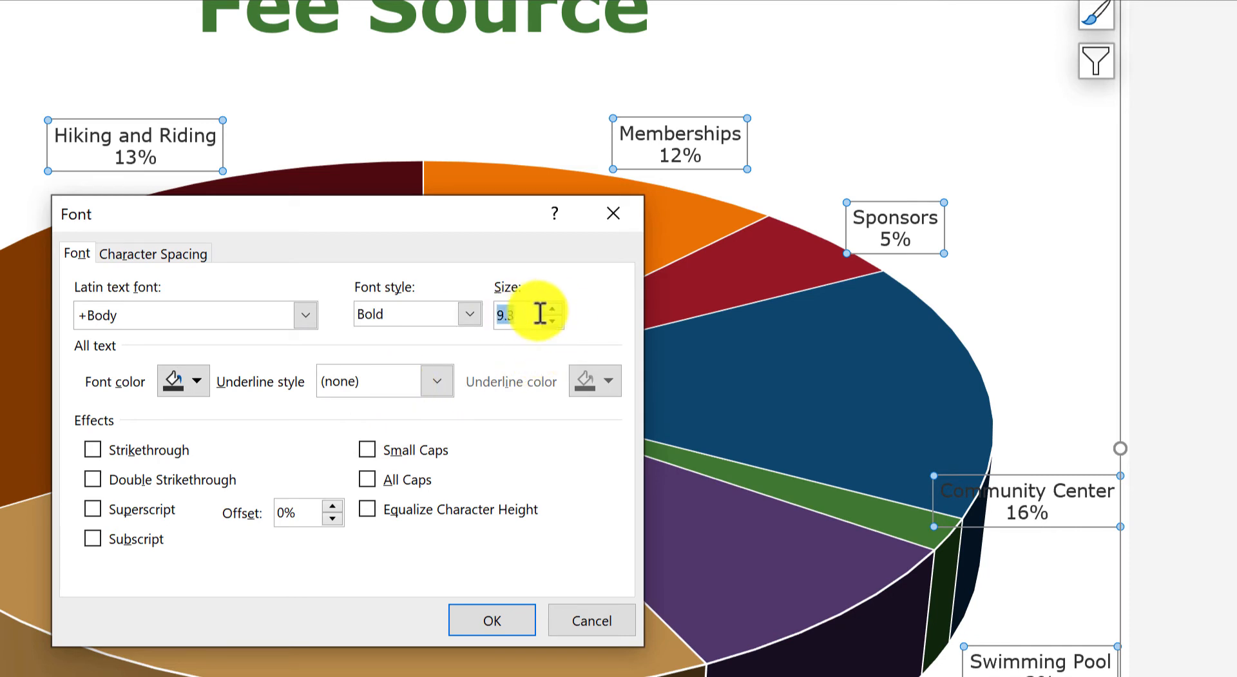
{"action": "type", "text": "10"}
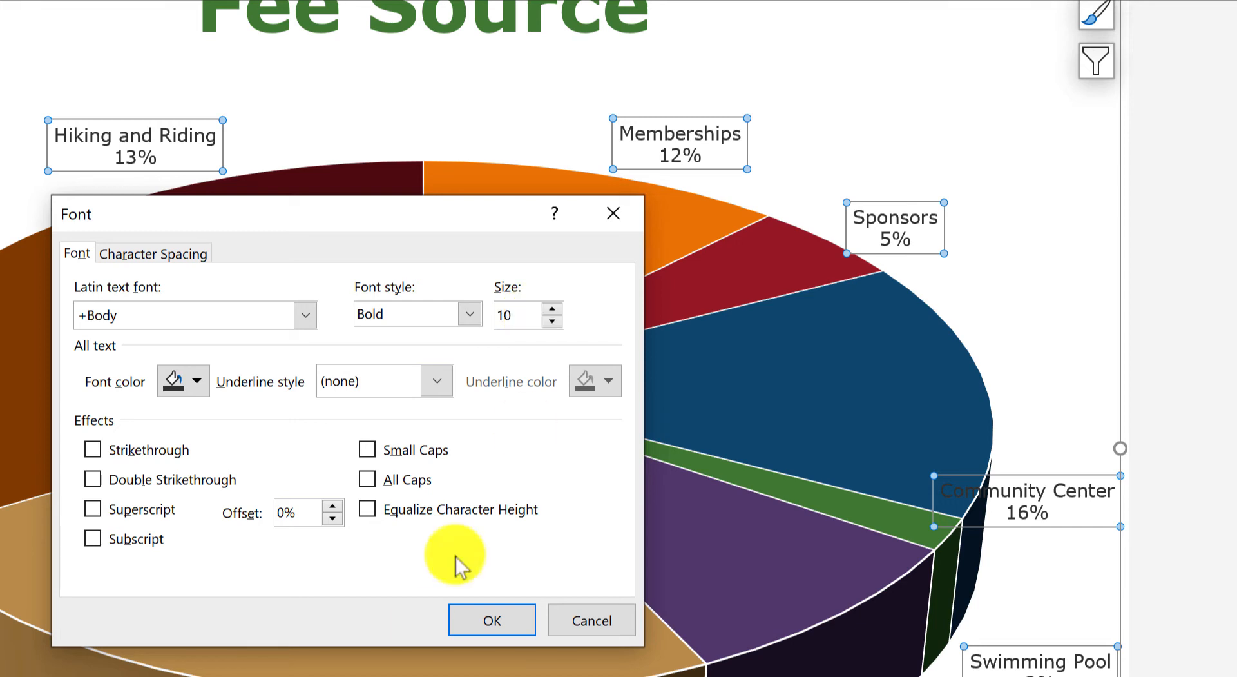
{"action": "left_click", "coordinate": [195, 383]}
{"action": "left_click", "coordinate": [470, 450]}
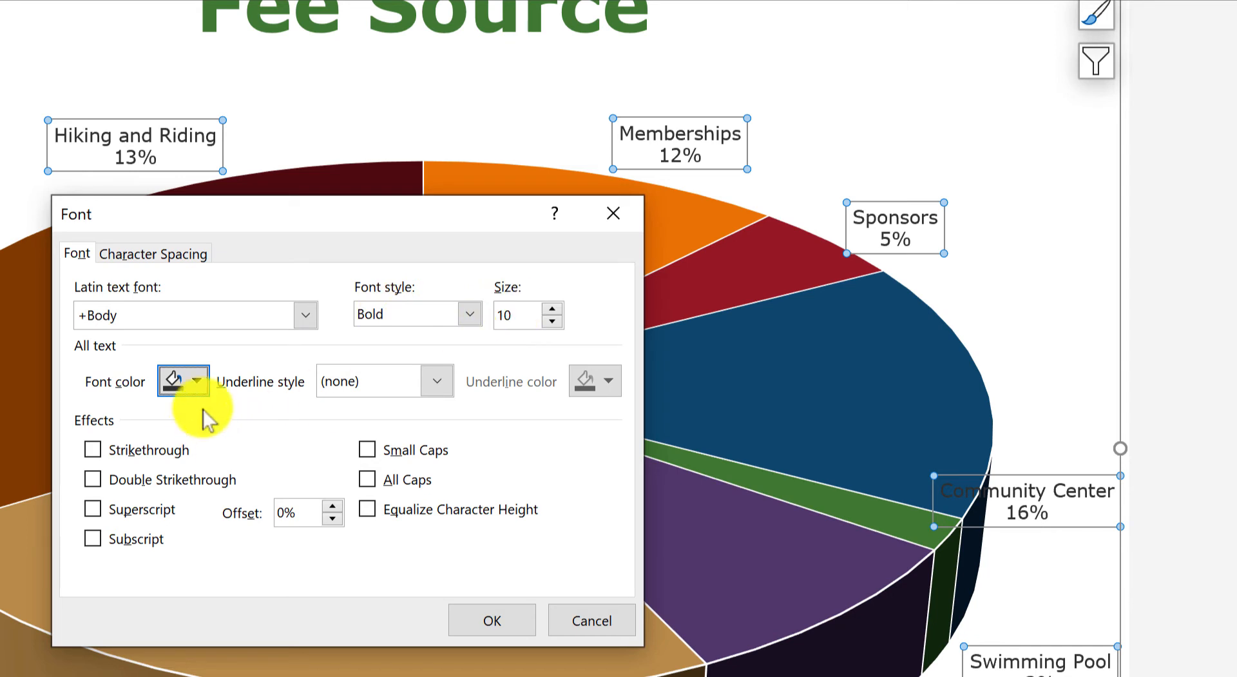
{"action": "left_click", "coordinate": [476, 620]}
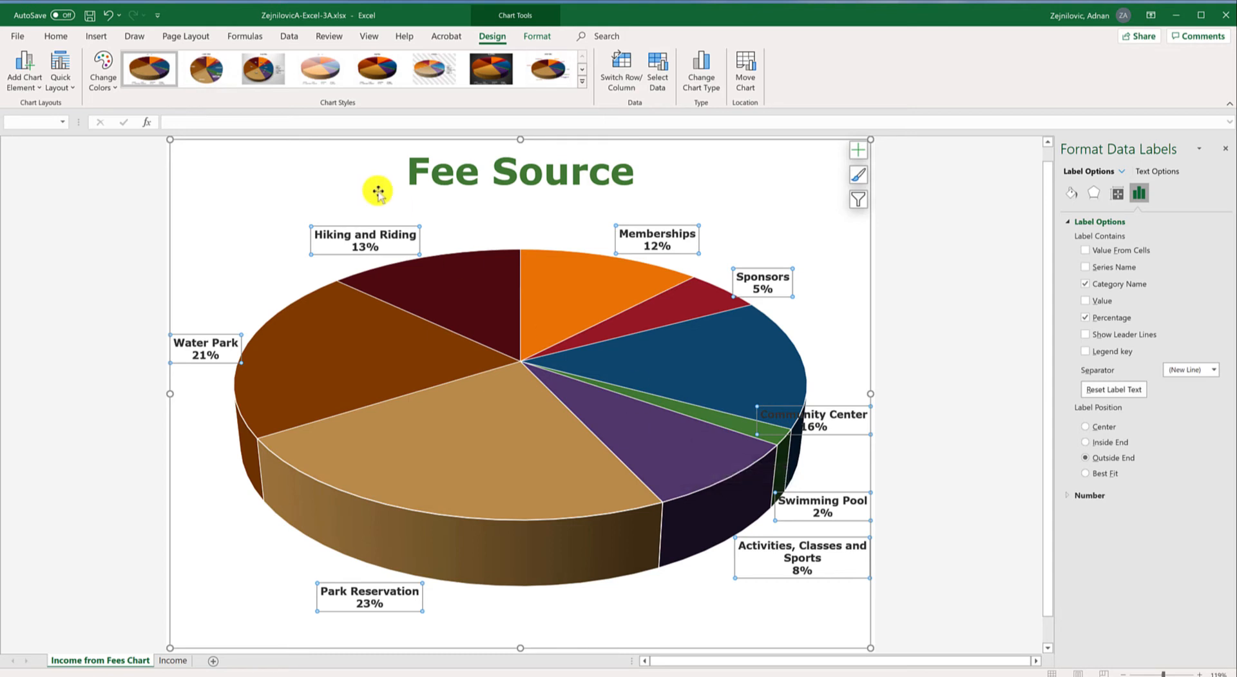
{"action": "left_click", "coordinate": [88, 16]}
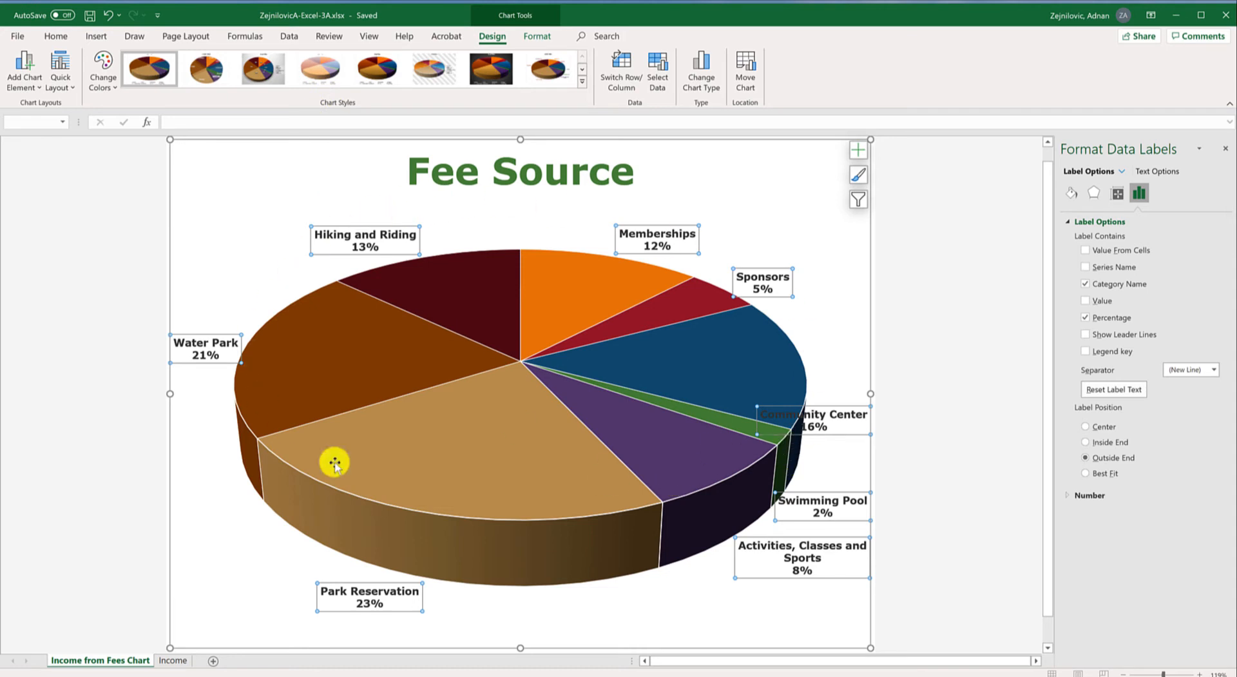
- Select the pie's data series and its data labels in turn to compare the formatting options offered for each
{"action": "left_click", "coordinate": [500, 426]}
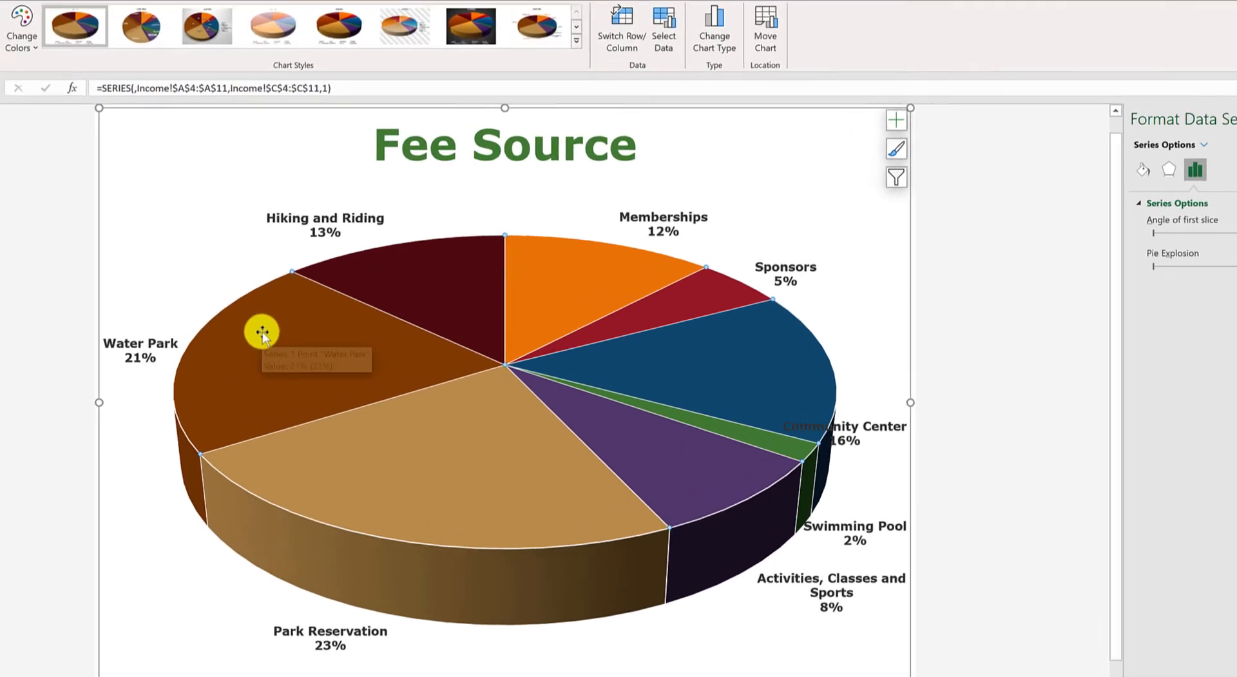
{"action": "mouse_move", "coordinate": [352, 337]}
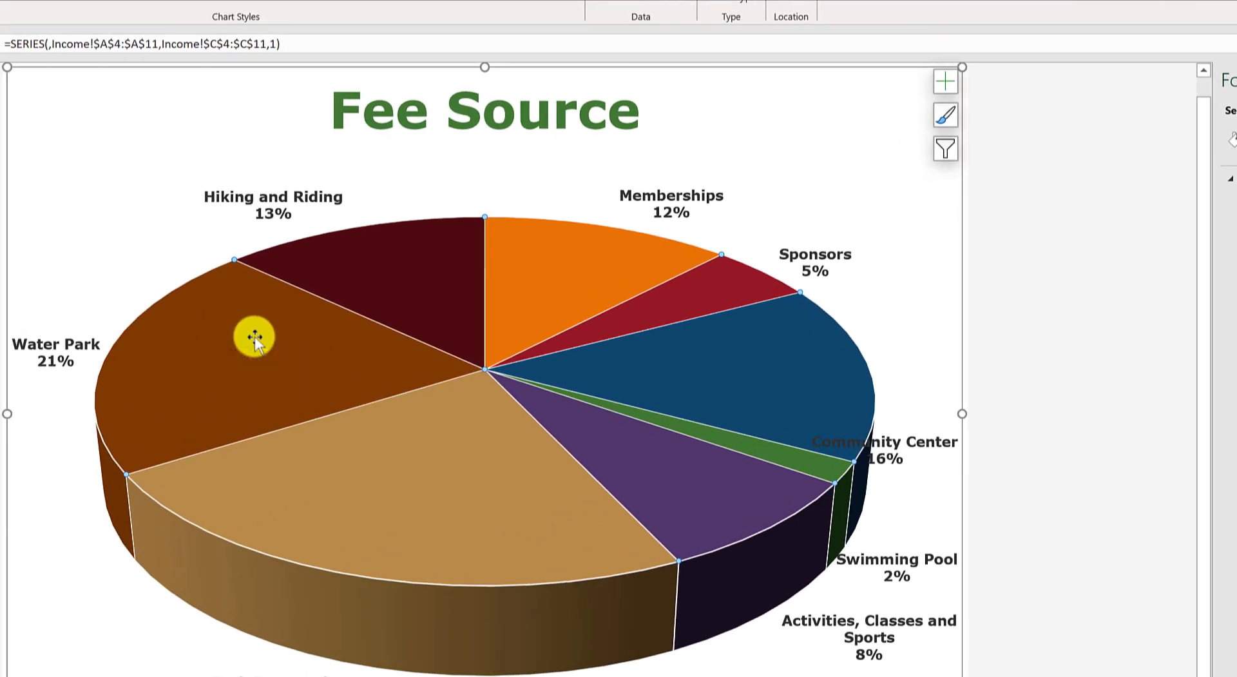
{"action": "mouse_move", "coordinate": [395, 464]}
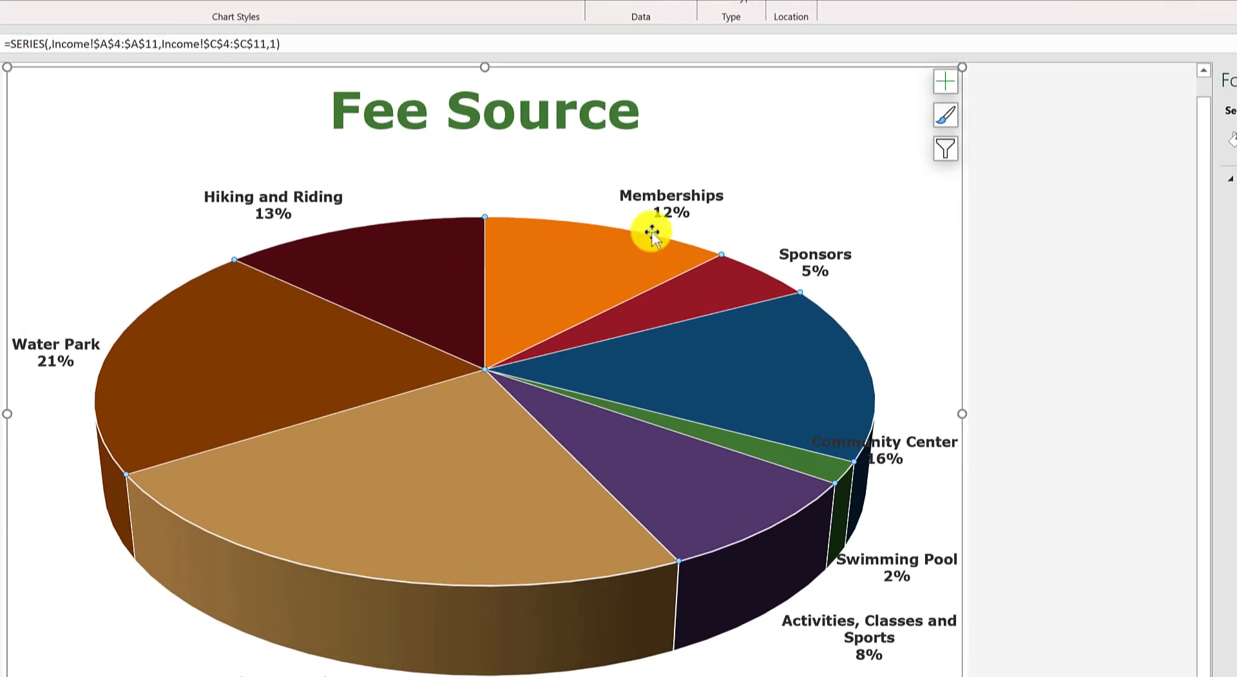
{"action": "left_click", "coordinate": [657, 200]}
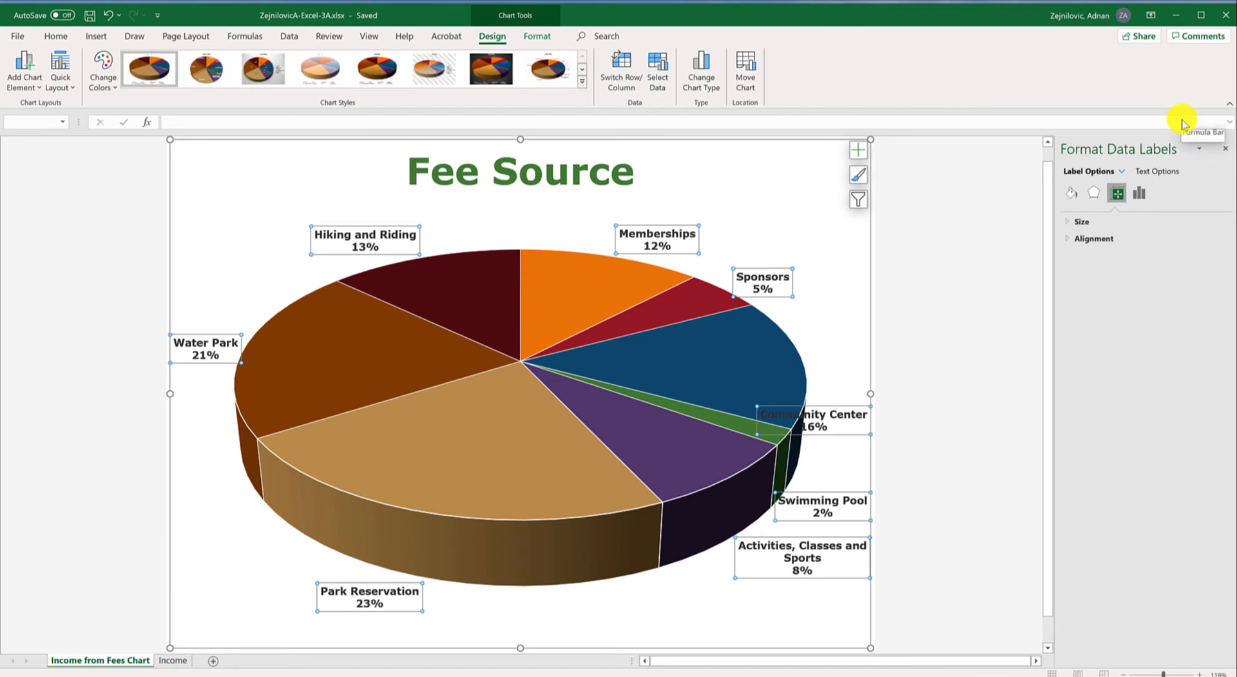
{"action": "left_click", "coordinate": [512, 402]}
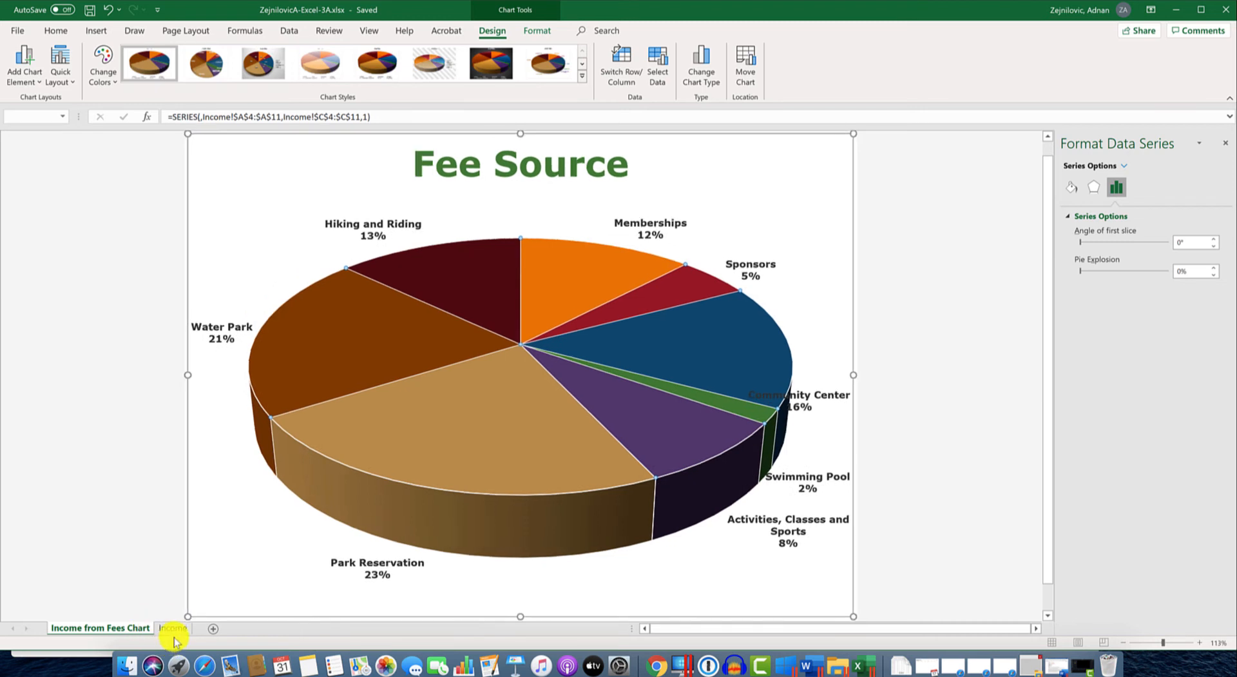
- Review the category names, quarter totals and percentages on the Income sheet, and return to the Income from Fees Chart sheet
{"action": "left_click", "coordinate": [173, 634]}
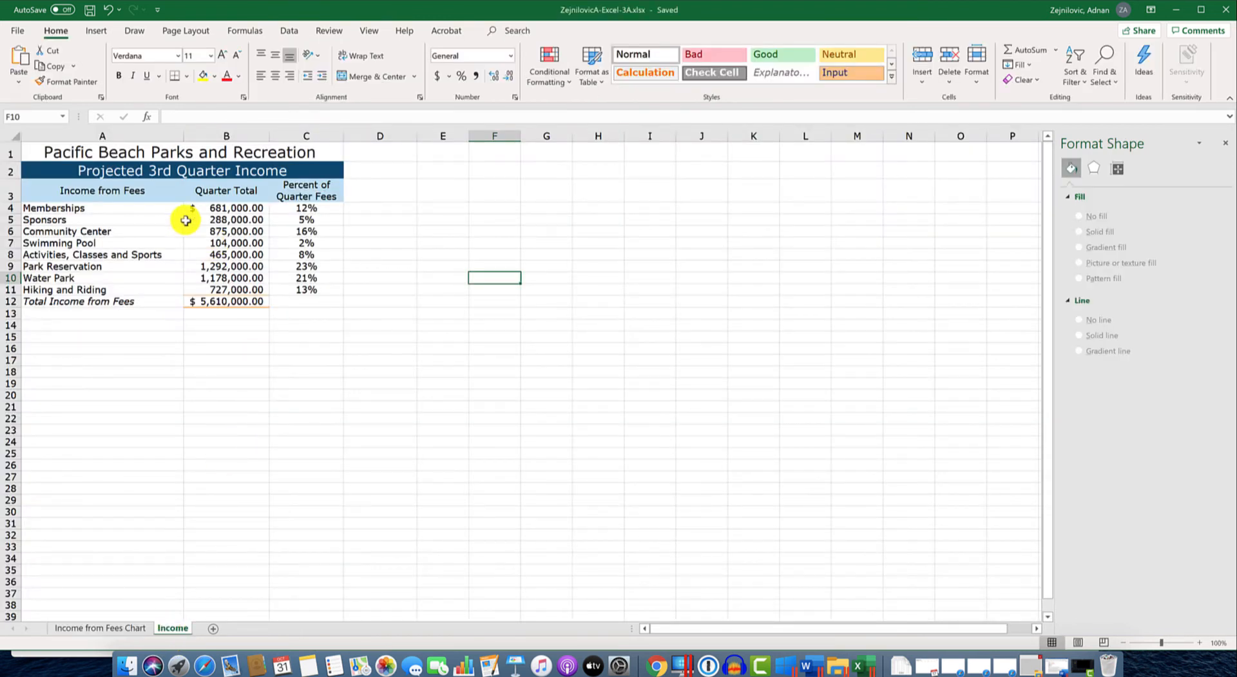
{"action": "left_click_drag", "start_coordinate": [81, 208], "coordinate": [79, 294]}
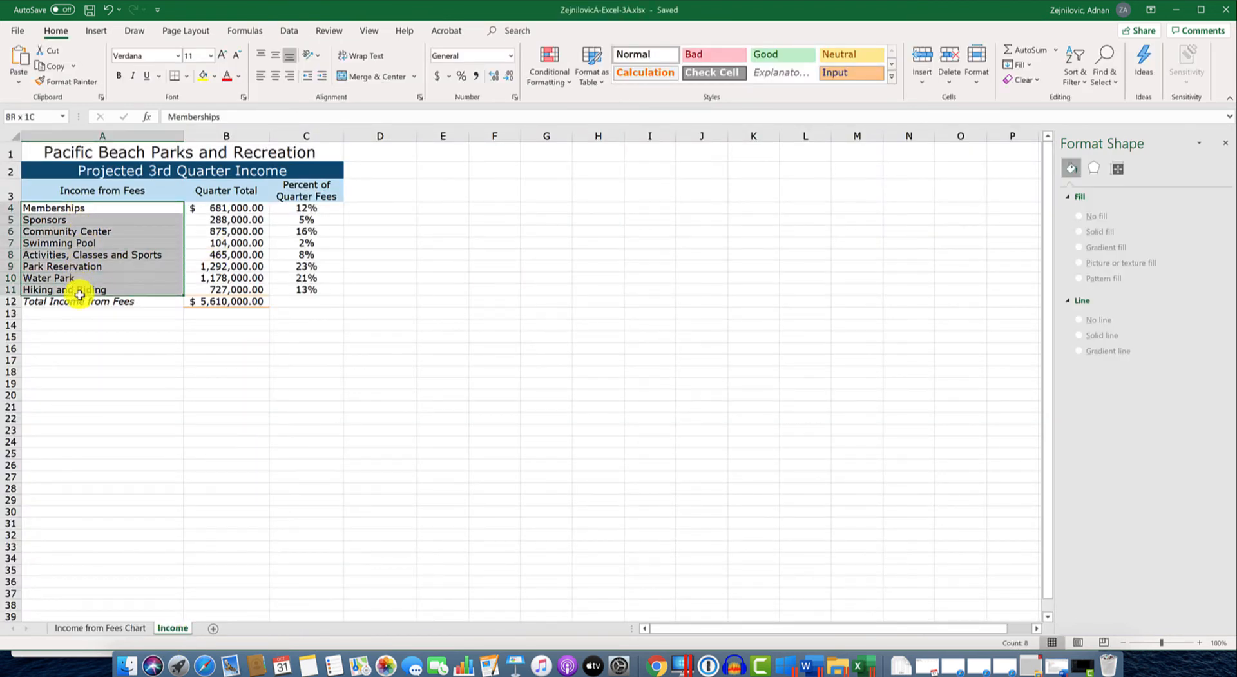
{"action": "left_click_drag", "start_coordinate": [229, 208], "coordinate": [234, 284]}
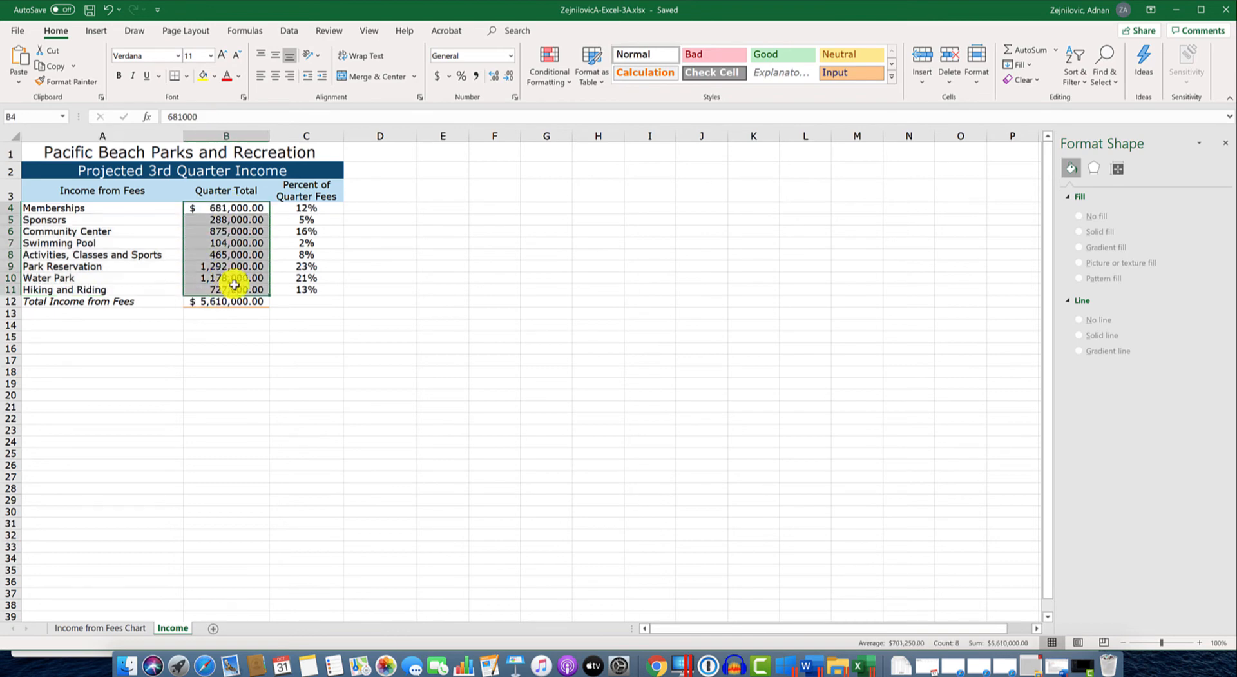
{"action": "left_click_drag", "start_coordinate": [305, 208], "coordinate": [299, 291]}
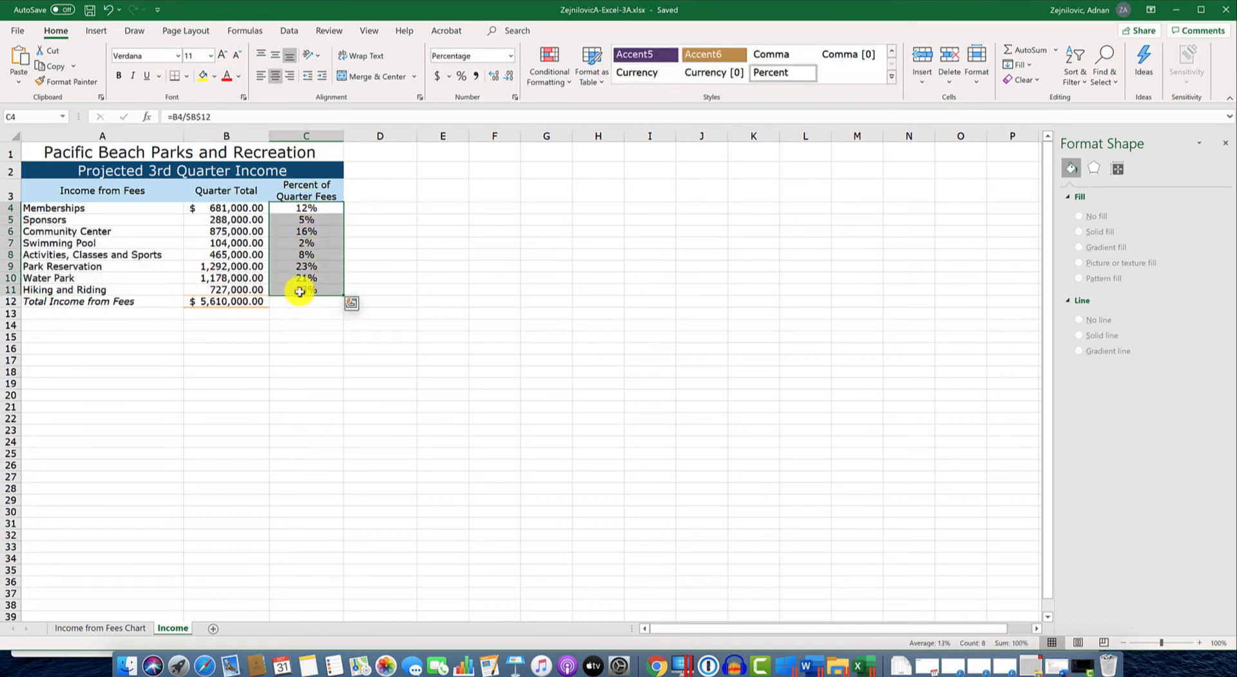
{"action": "left_click", "coordinate": [110, 628]}
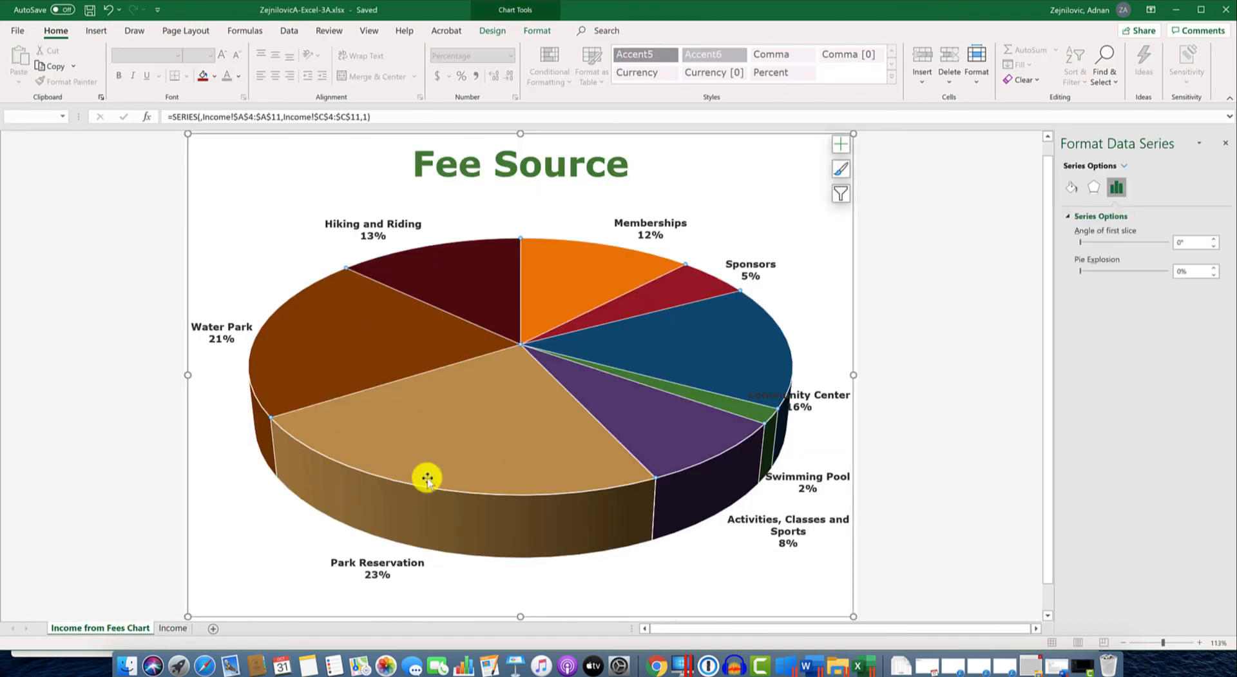
- Examine the fill and border, effects and series options available for the pie's data series
{"action": "left_click", "coordinate": [1071, 188]}
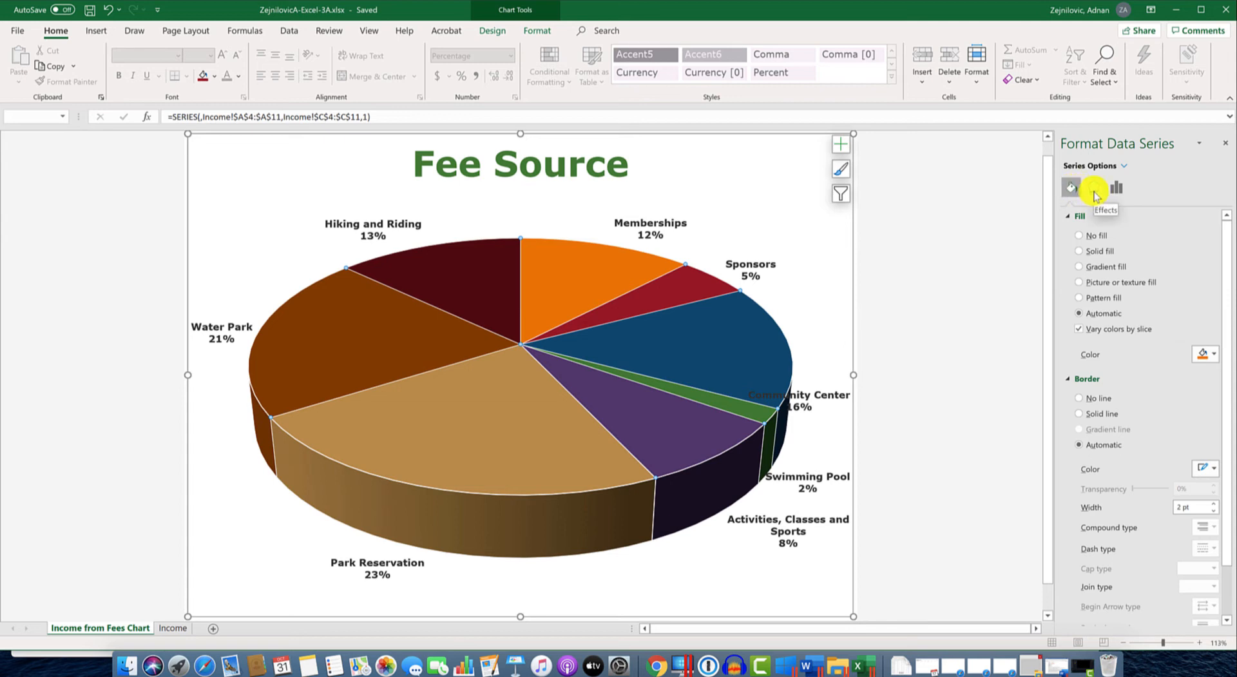
{"action": "left_click", "coordinate": [1094, 191]}
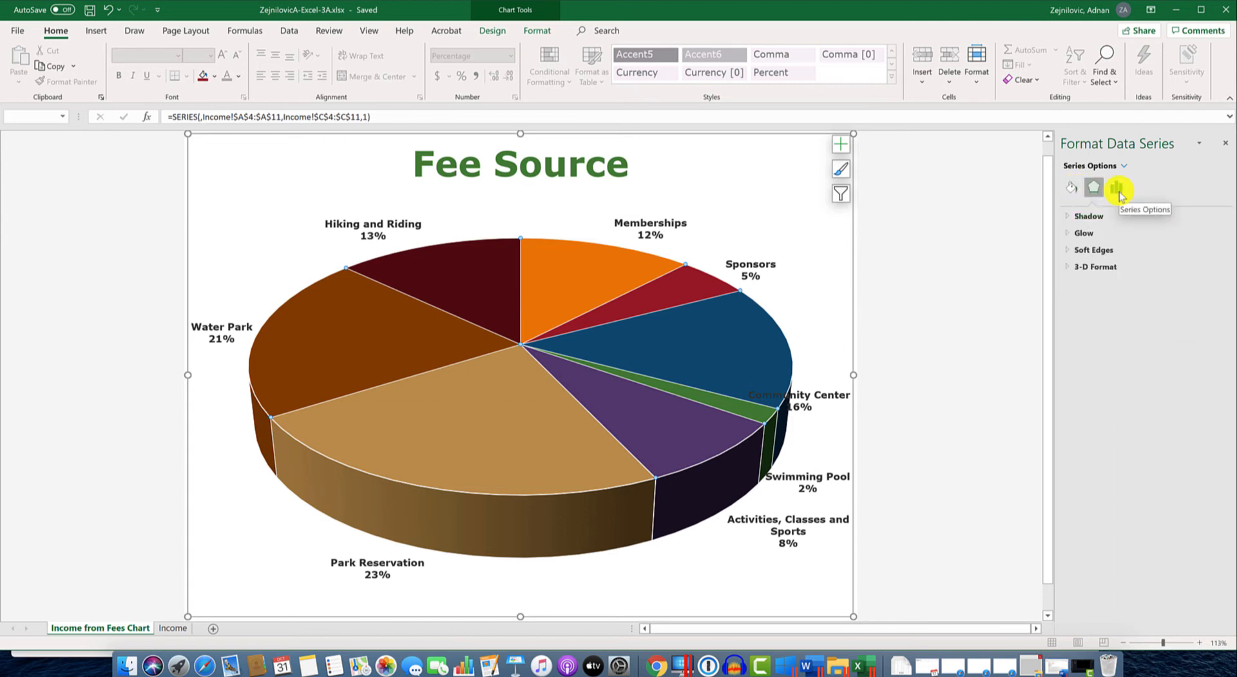
{"action": "left_click", "coordinate": [1117, 190]}
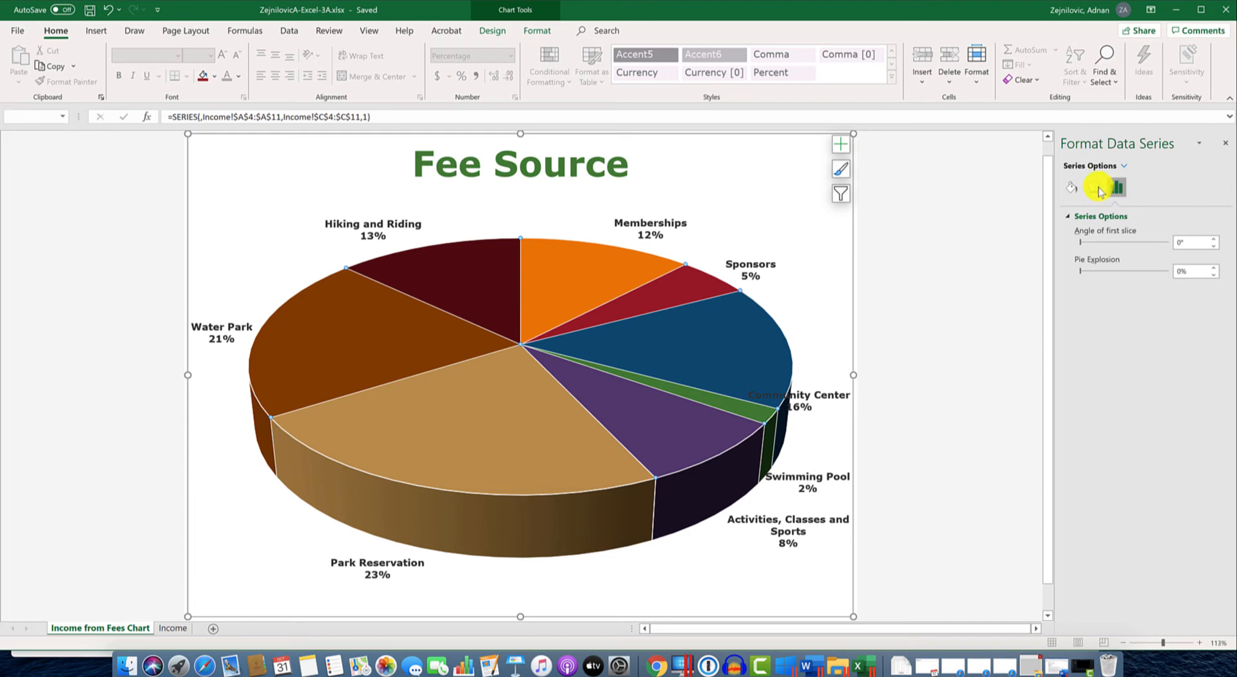
- Try several top bevel presets in the 3-D format of the pie's data series and keep one applied
{"action": "left_click", "coordinate": [1094, 188]}
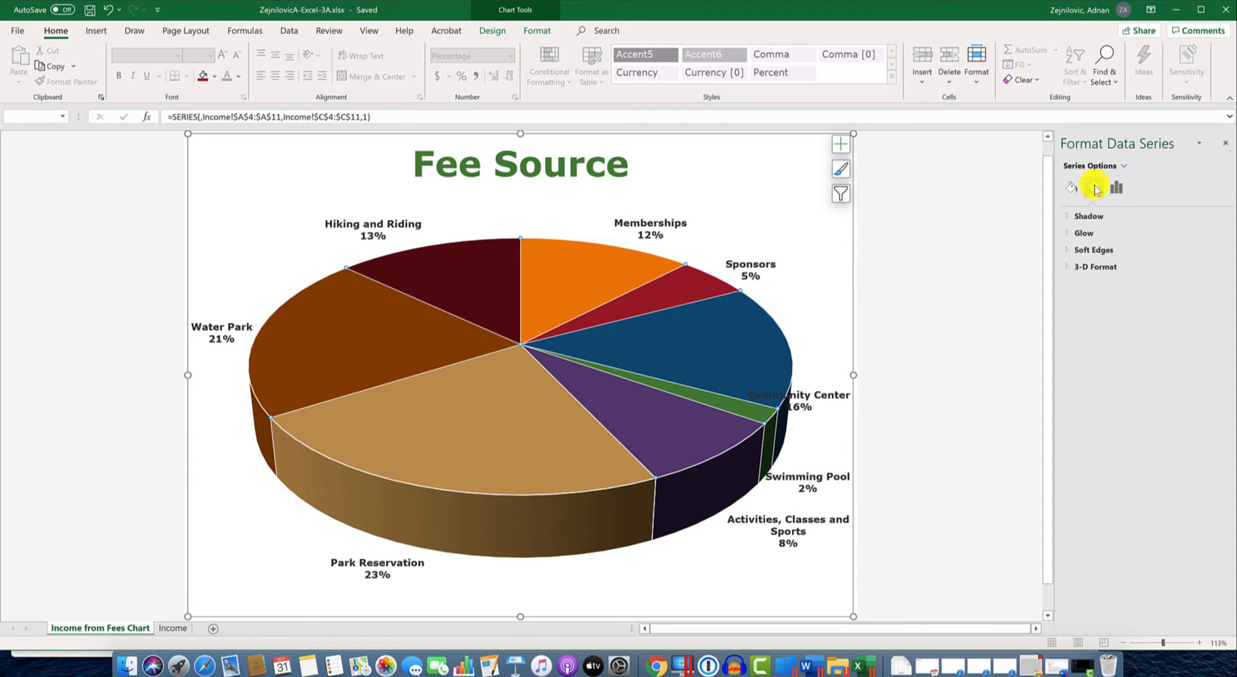
{"action": "left_click", "coordinate": [1068, 269]}
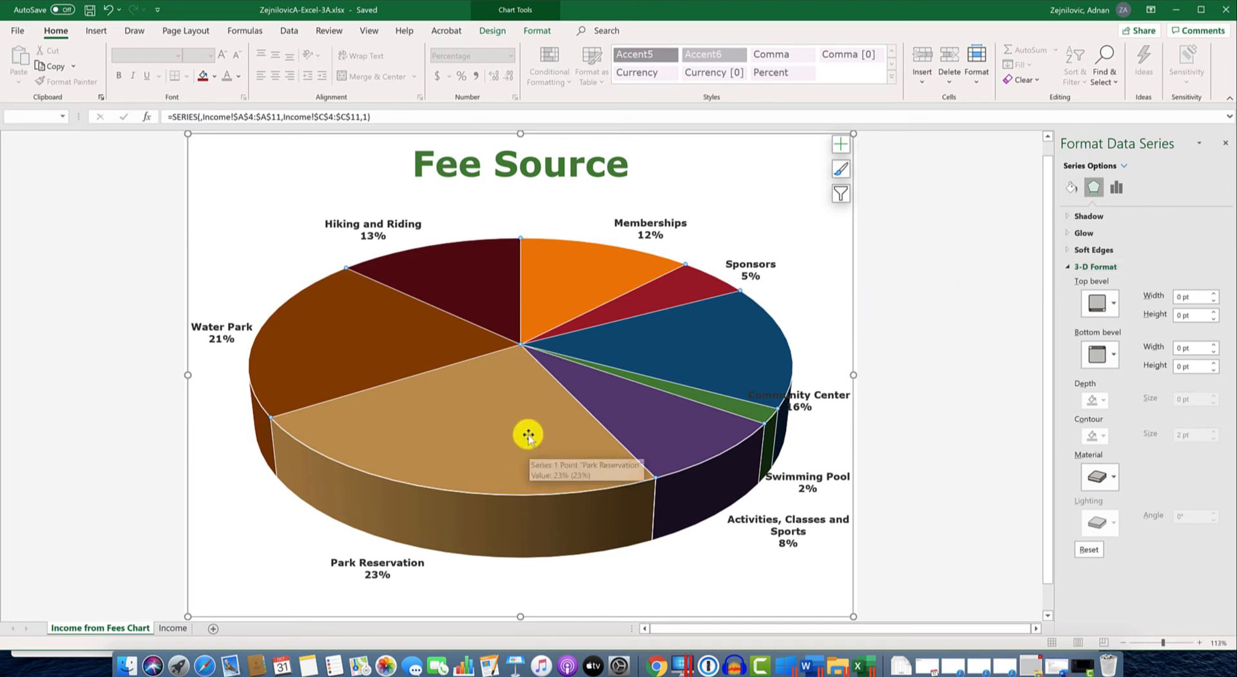
{"action": "left_click", "coordinate": [1114, 303]}
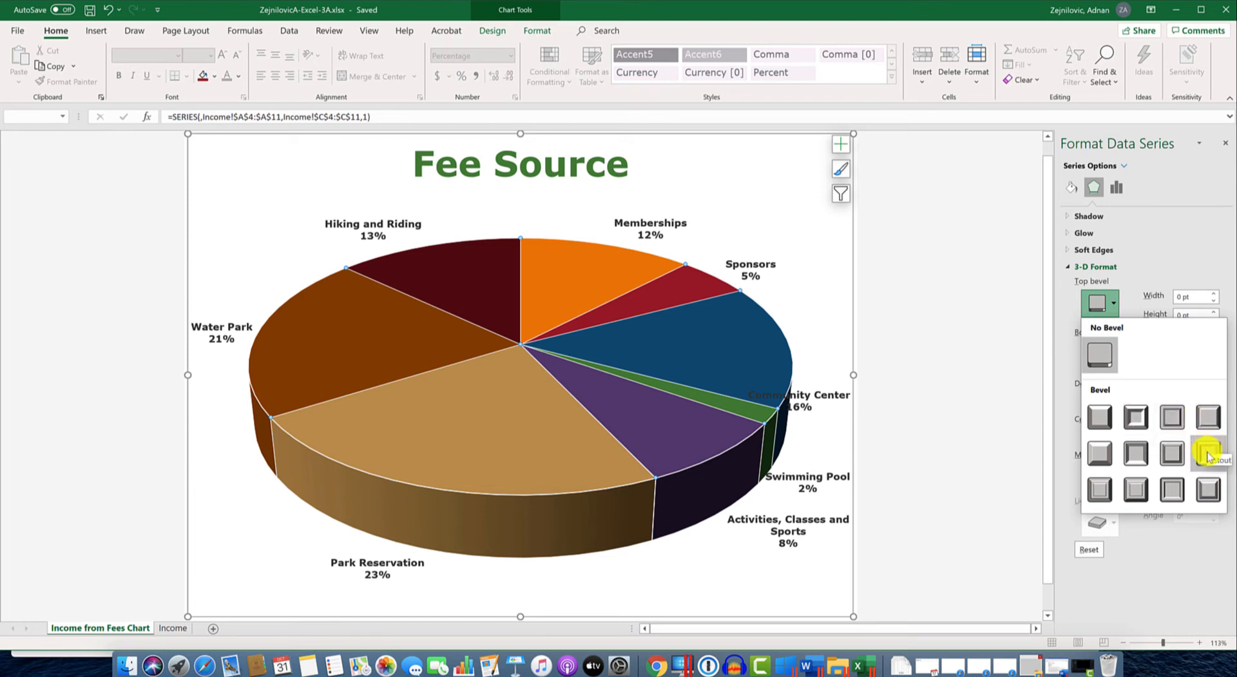
{"action": "left_click", "coordinate": [1100, 417]}
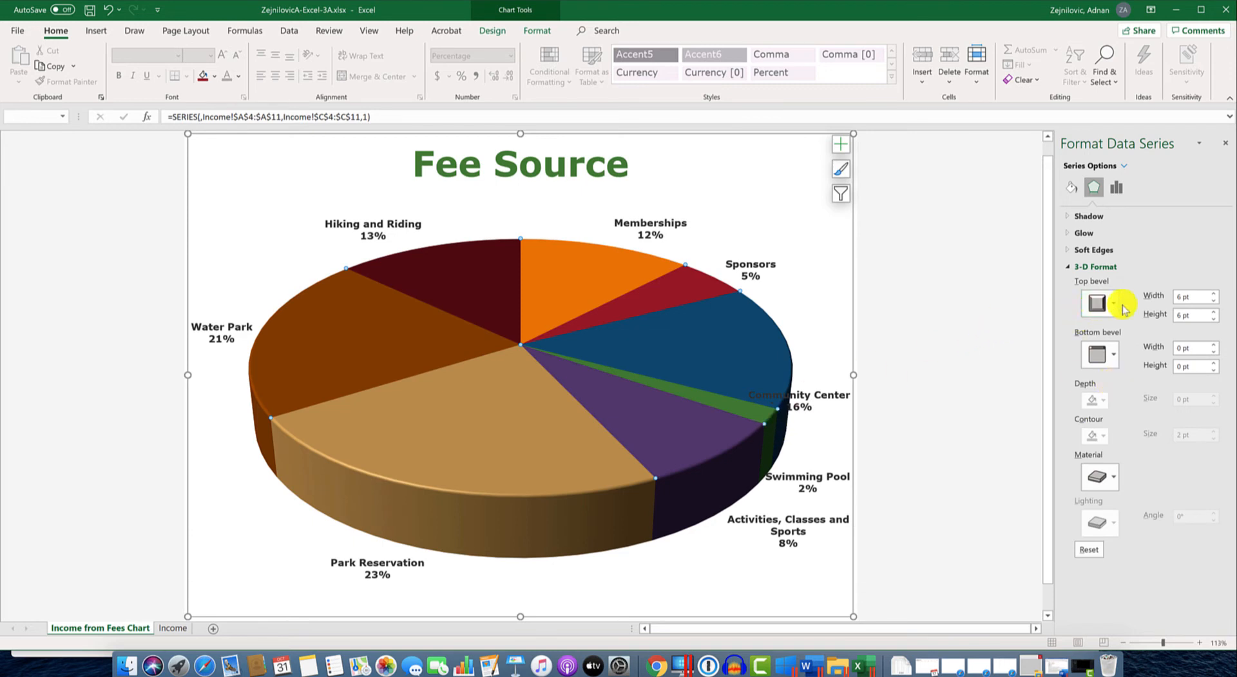
{"action": "left_click", "coordinate": [1096, 303]}
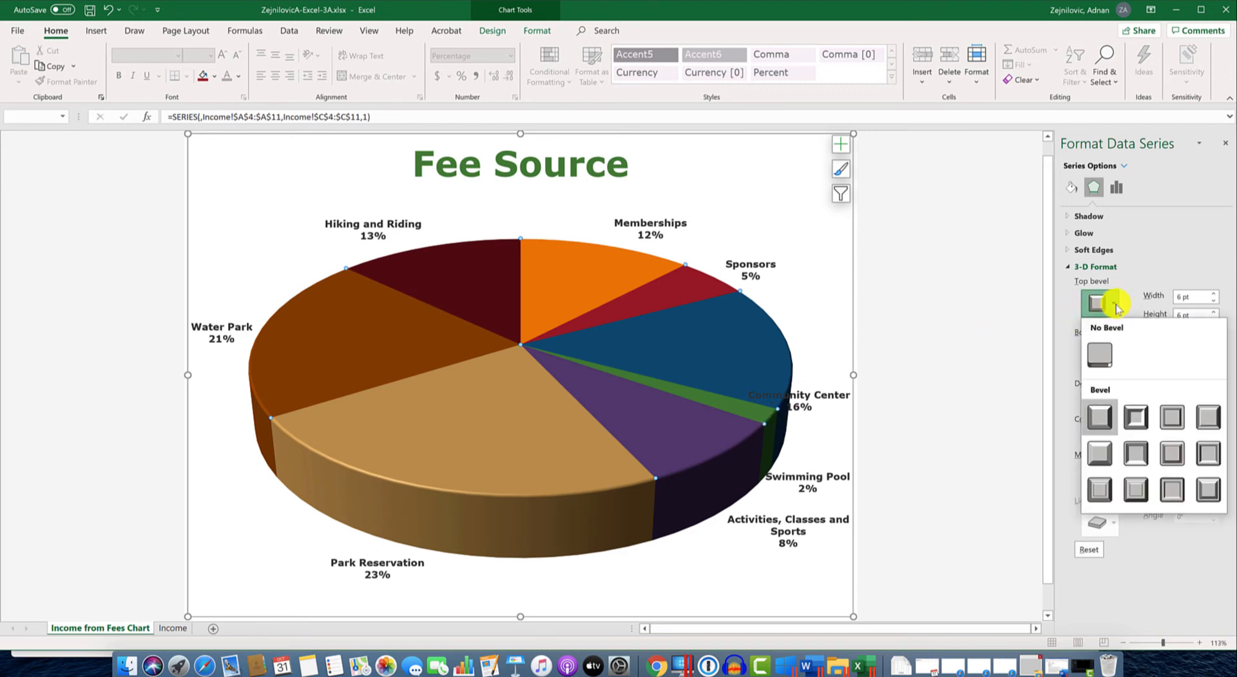
{"action": "left_click", "coordinate": [1139, 419]}
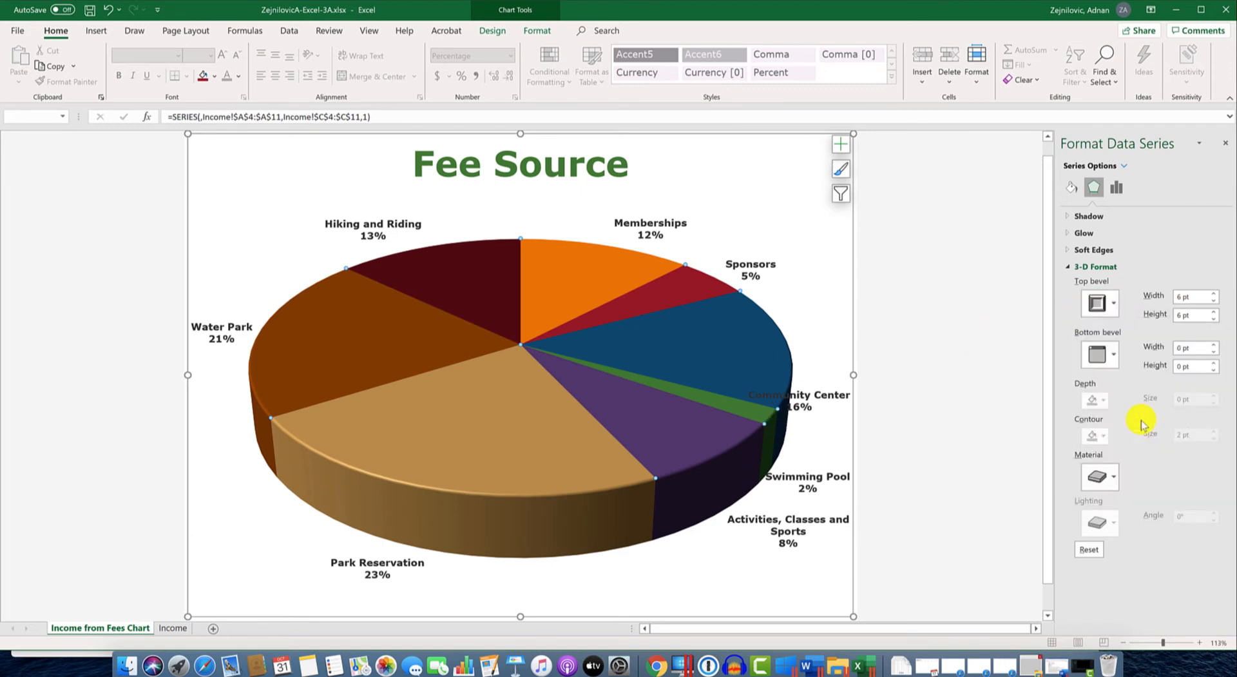
{"action": "left_click", "coordinate": [1112, 304]}
{"action": "left_click", "coordinate": [1136, 491]}
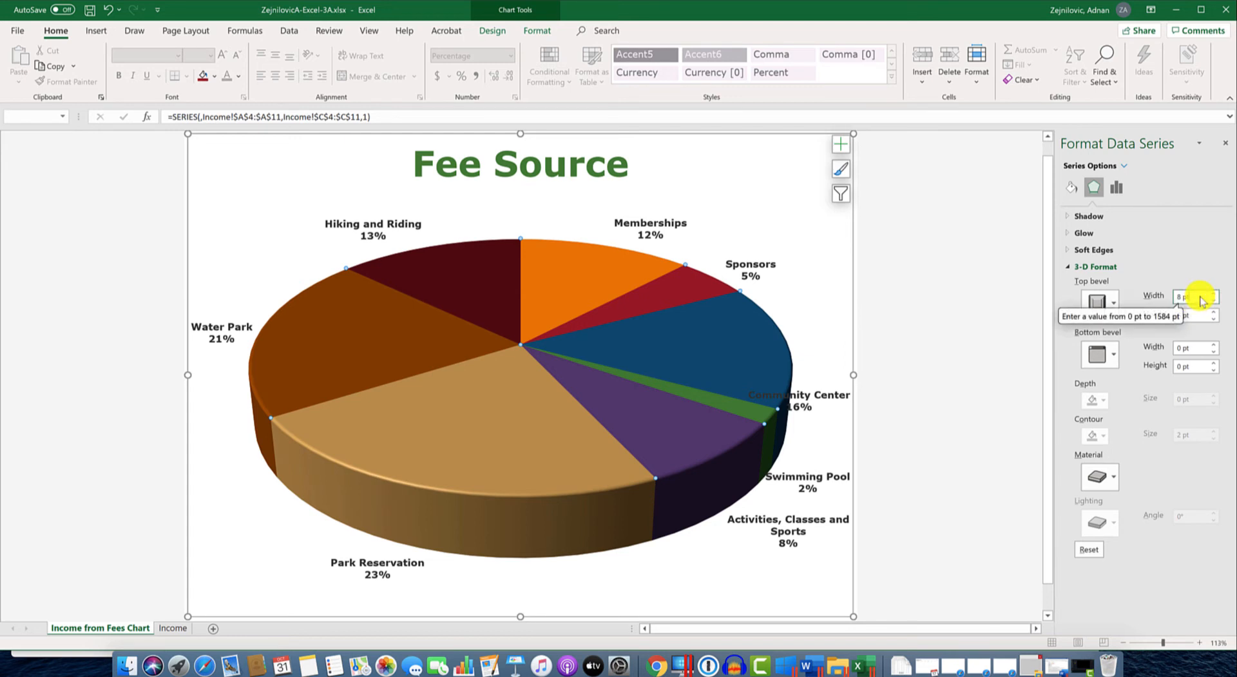
- Set both the width and height of the data series' top bevel to 50 pt
{"action": "left_click_drag", "start_coordinate": [1201, 297], "coordinate": [1135, 299]}
{"action": "type", "text": "50"}
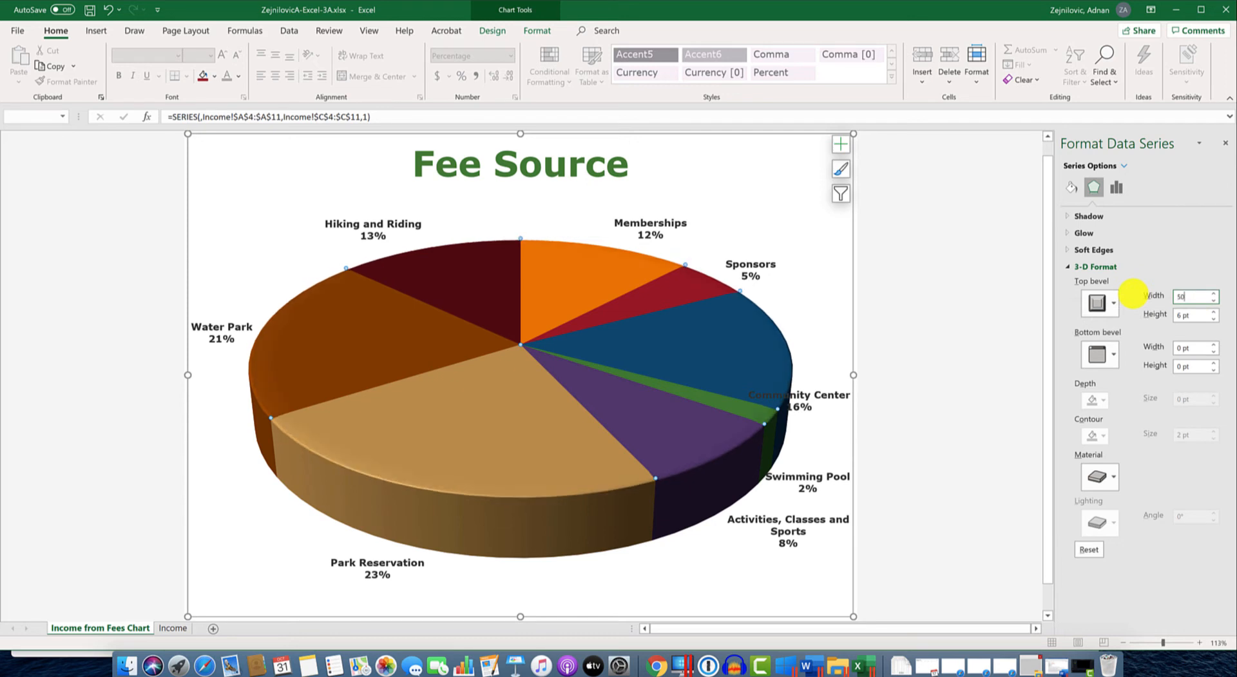
{"action": "key", "text": "Tab"}
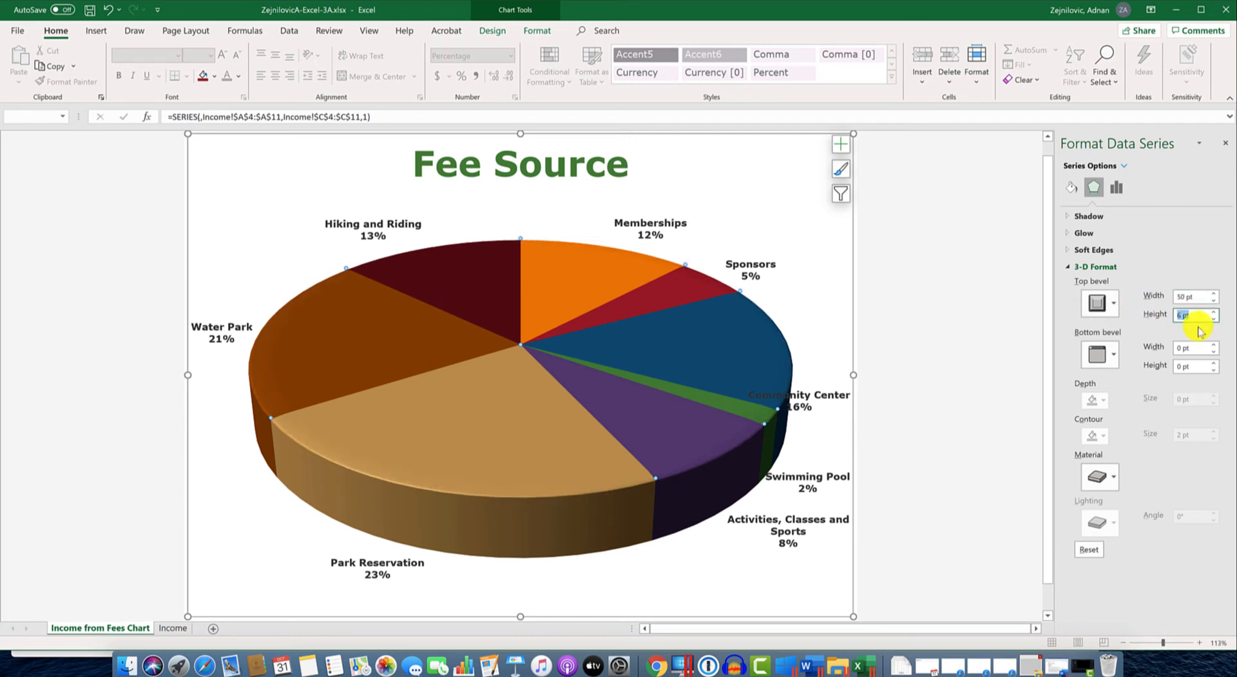
{"action": "type", "text": "50"}
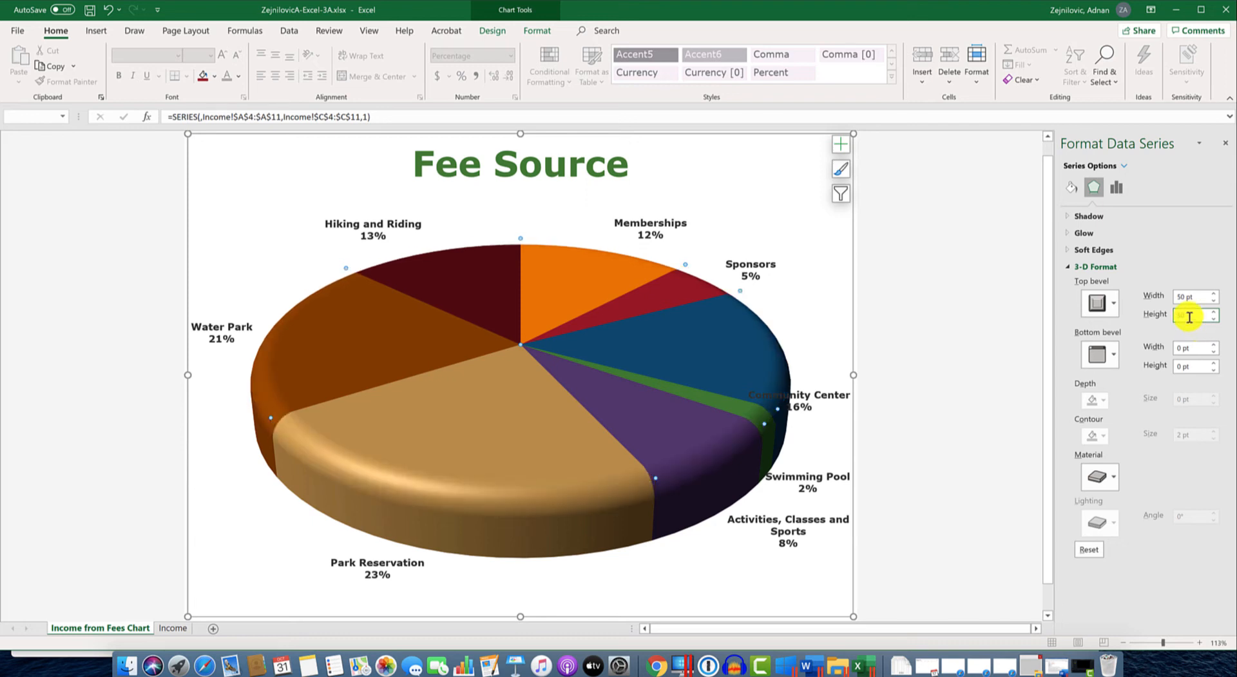
- Apply the second bevel preset in the gallery's last row as the data series' bottom bevel
{"action": "left_click", "coordinate": [1108, 303]}
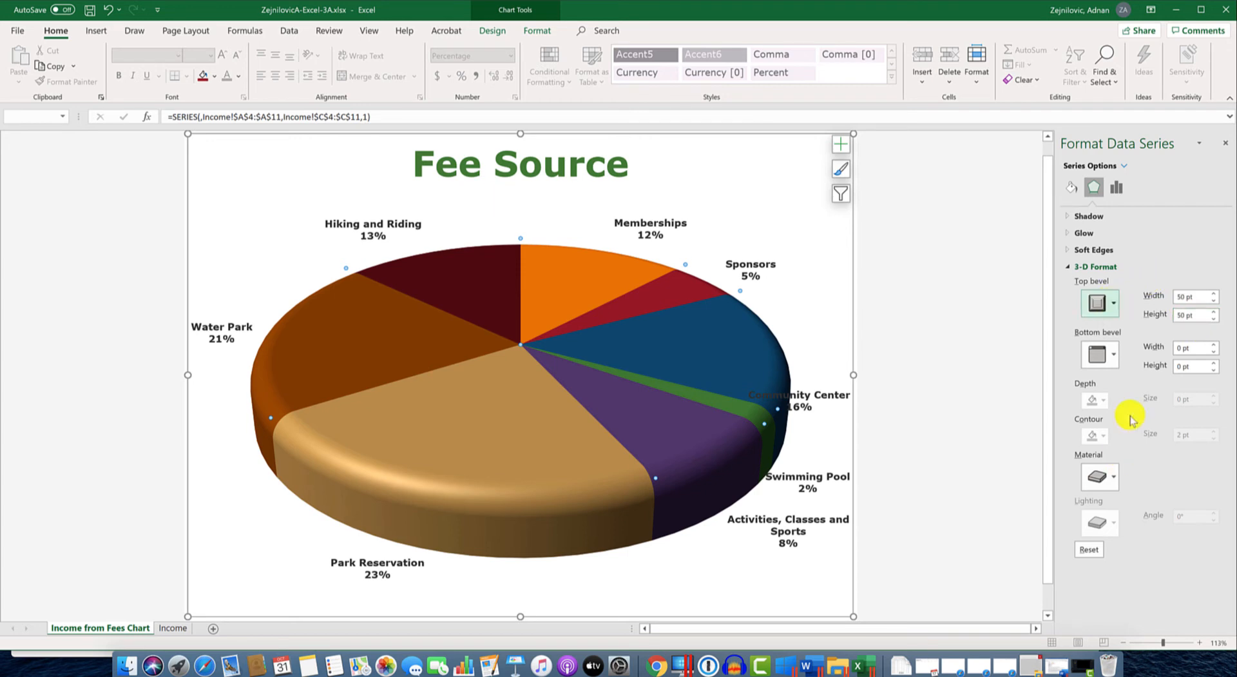
{"action": "left_click", "coordinate": [1113, 358]}
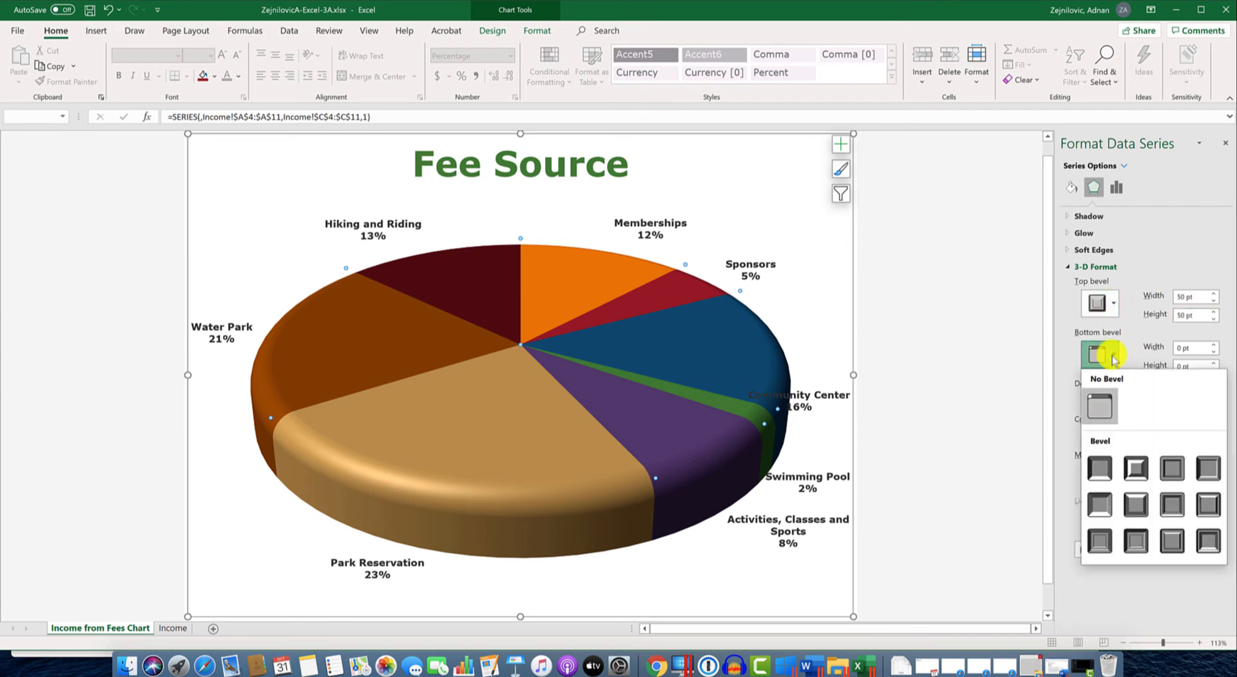
{"action": "left_click", "coordinate": [1136, 540]}
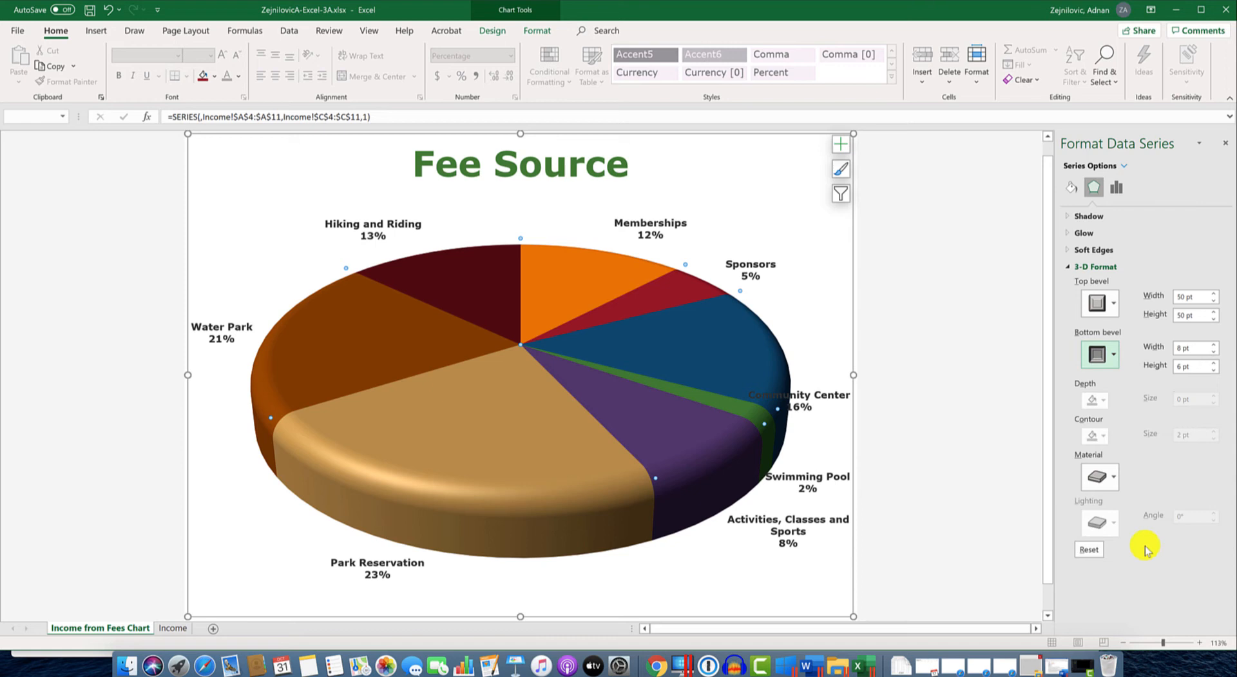
- Set both the width and height of the data series' bottom bevel to 50 pt, and save the workbook
{"action": "left_click", "coordinate": [1199, 349]}
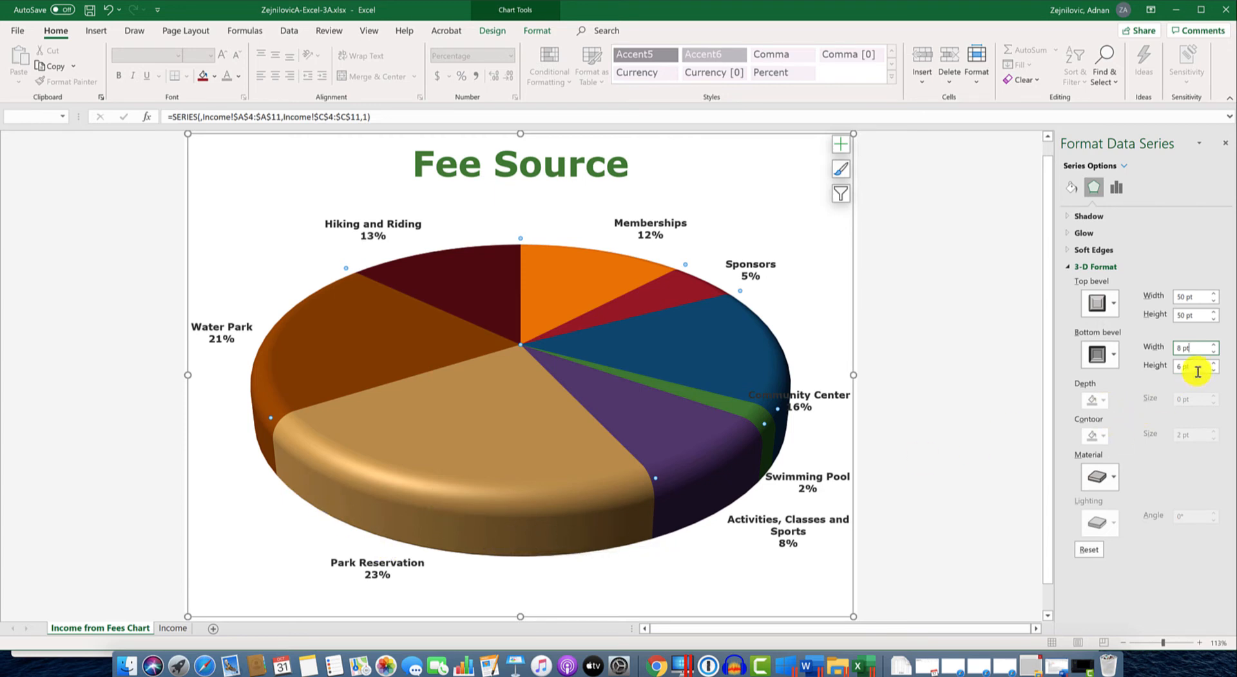
{"action": "key", "text": "BackSpace"}
{"action": "key", "text": "BackSpace"}
{"action": "key", "text": "BackSpace"}
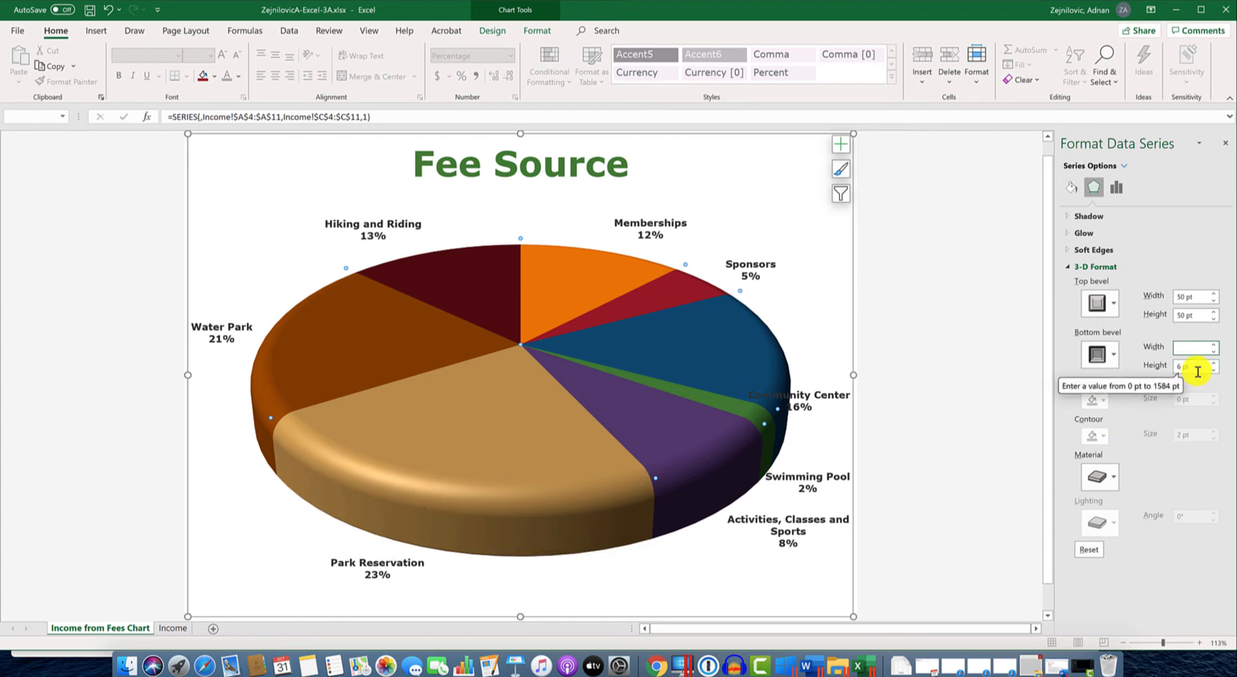
{"action": "type", "text": "50"}
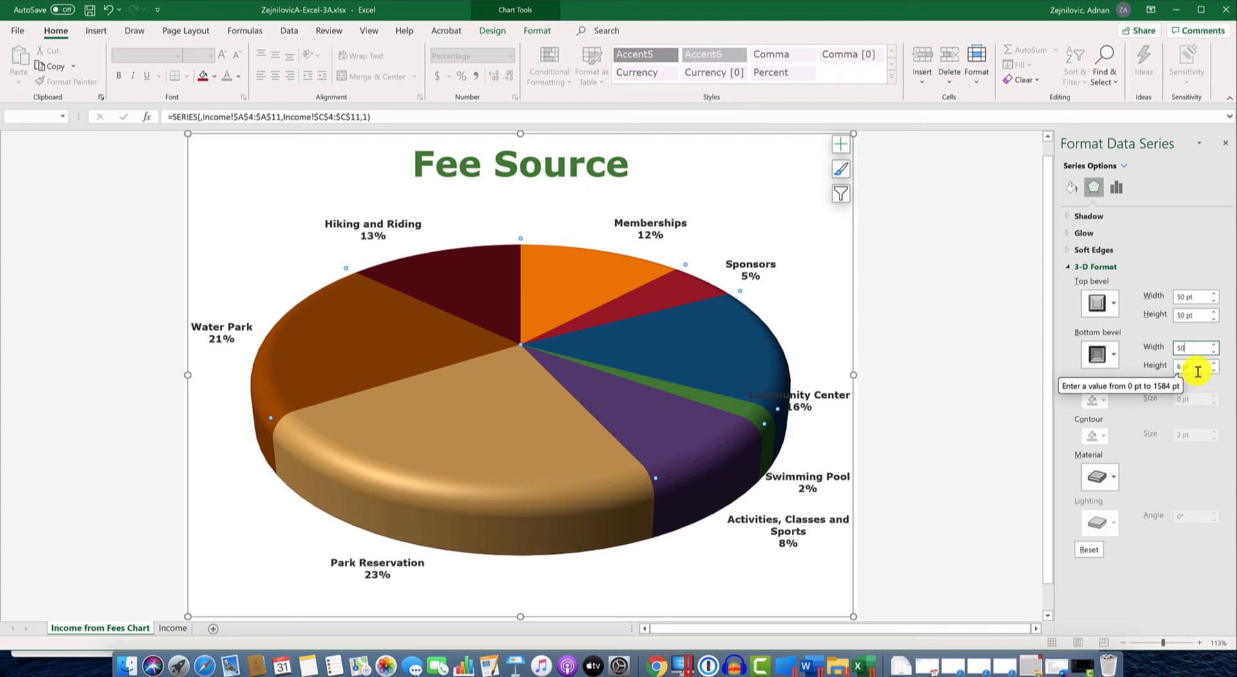
{"action": "key", "text": "Tab"}
{"action": "type", "text": "50"}
{"action": "key", "text": "Tab"}
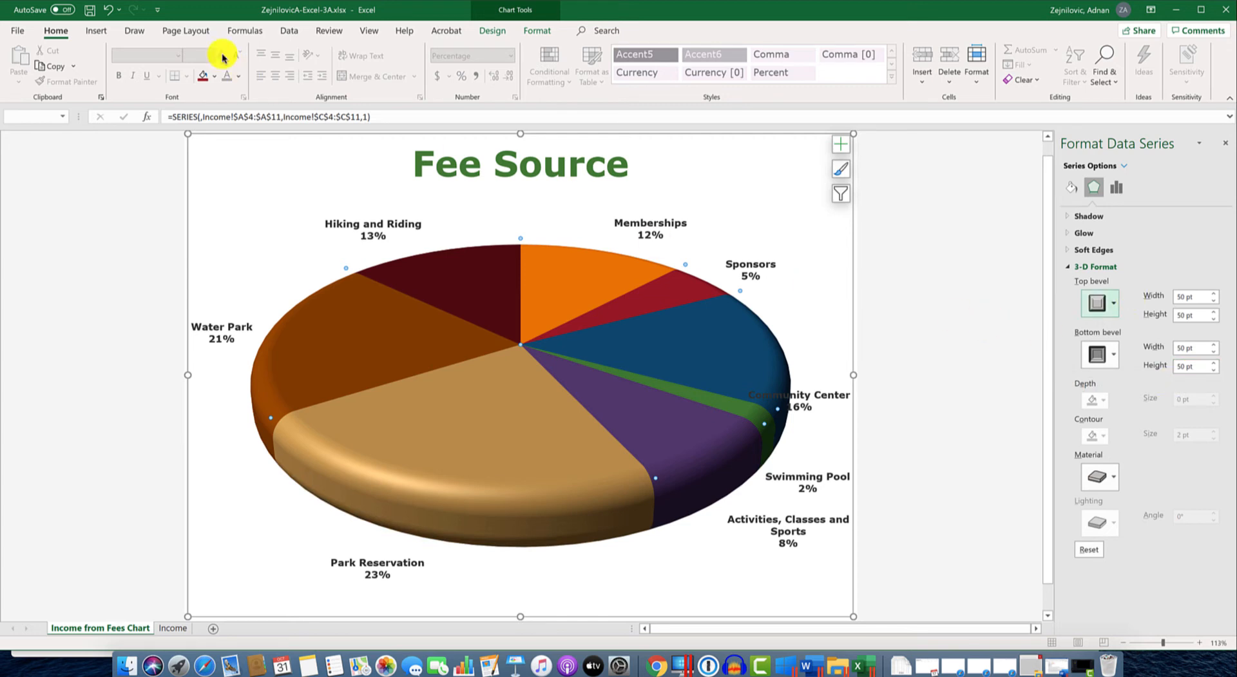
{"action": "left_click", "coordinate": [91, 15]}
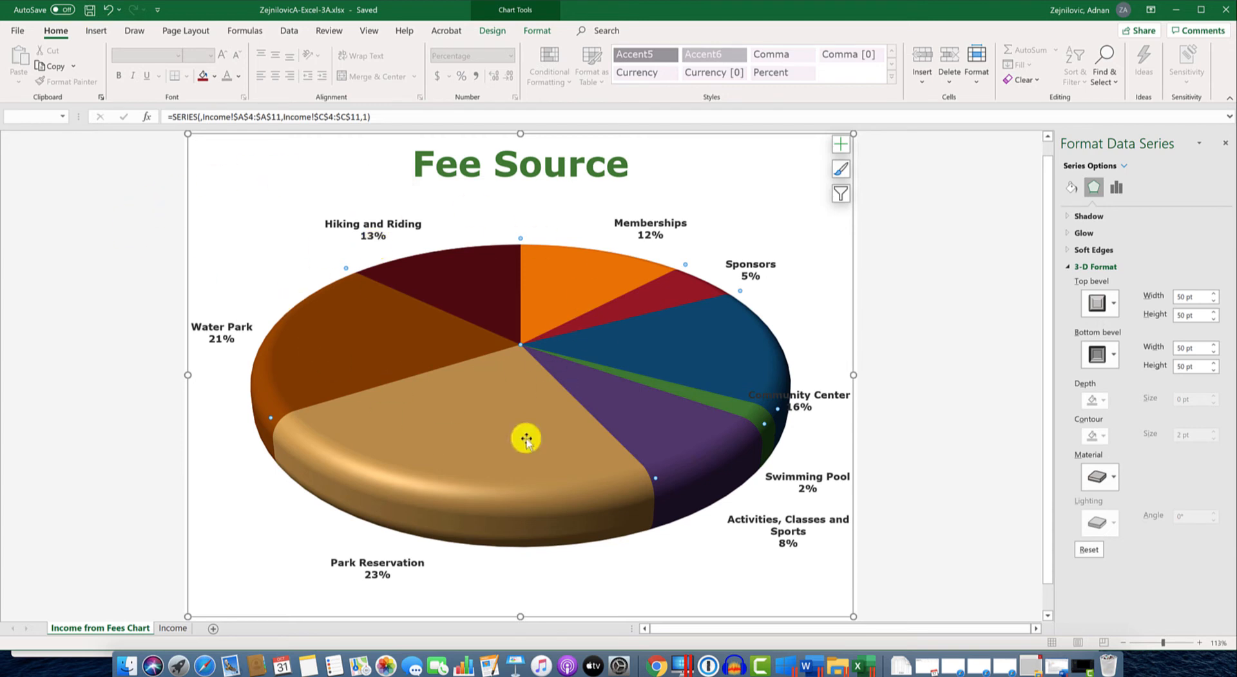
- Try two Translucent materials, the last Standard material and the first Special Effect material on the pie's data series
{"action": "left_click", "coordinate": [1113, 481]}
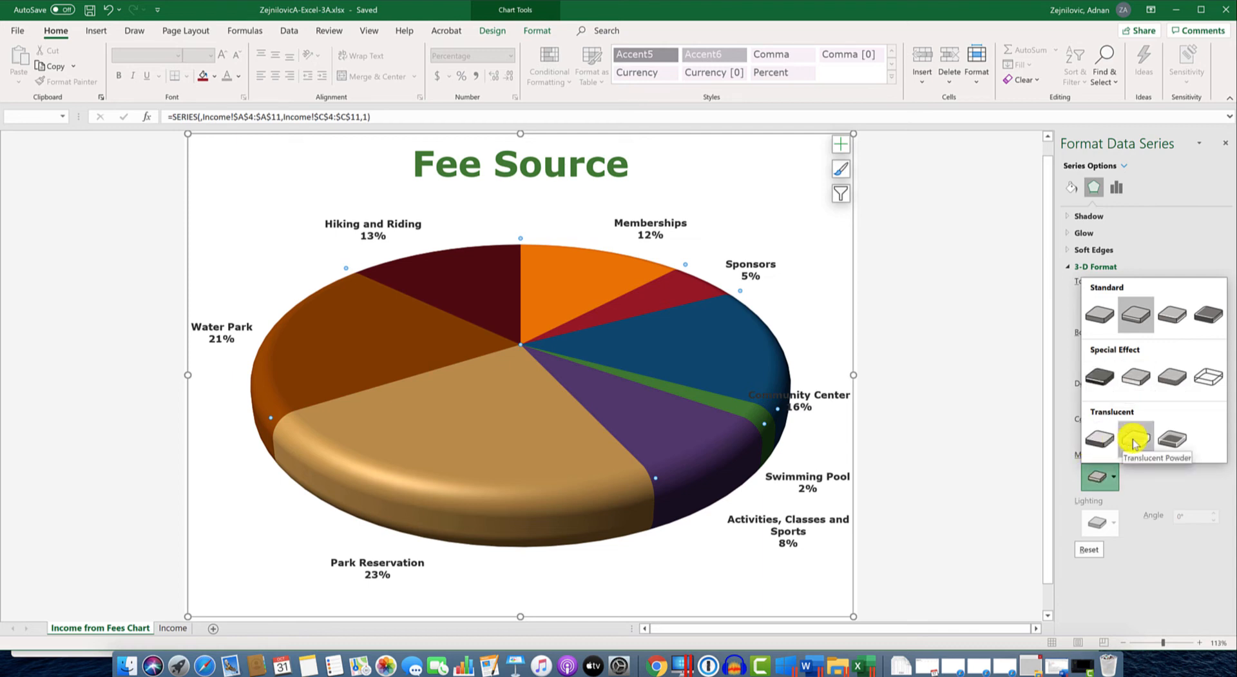
{"action": "left_click", "coordinate": [1173, 439]}
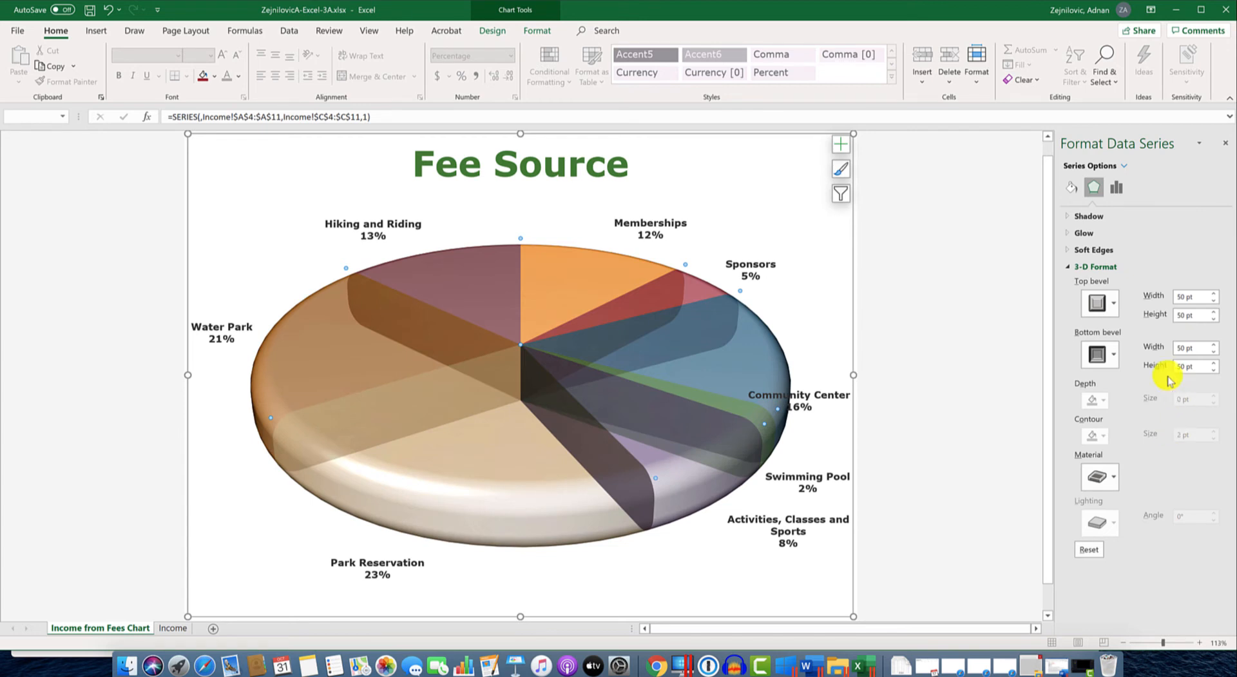
{"action": "left_click", "coordinate": [1114, 488]}
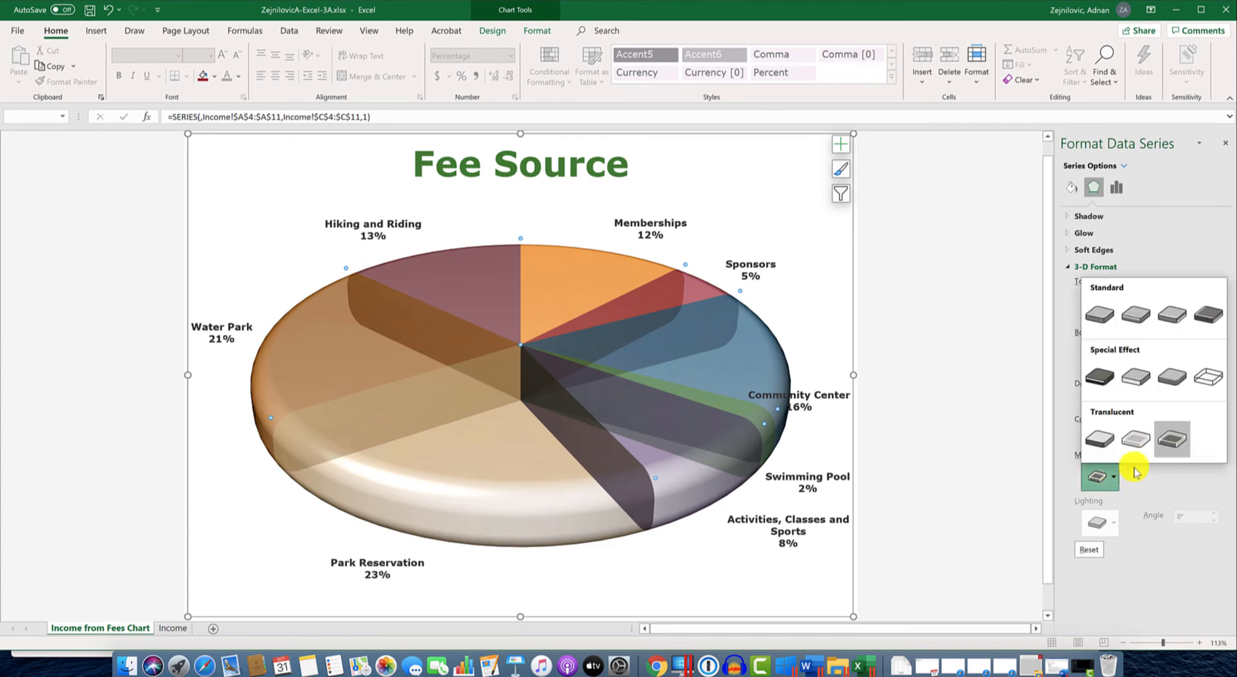
{"action": "left_click", "coordinate": [1135, 441]}
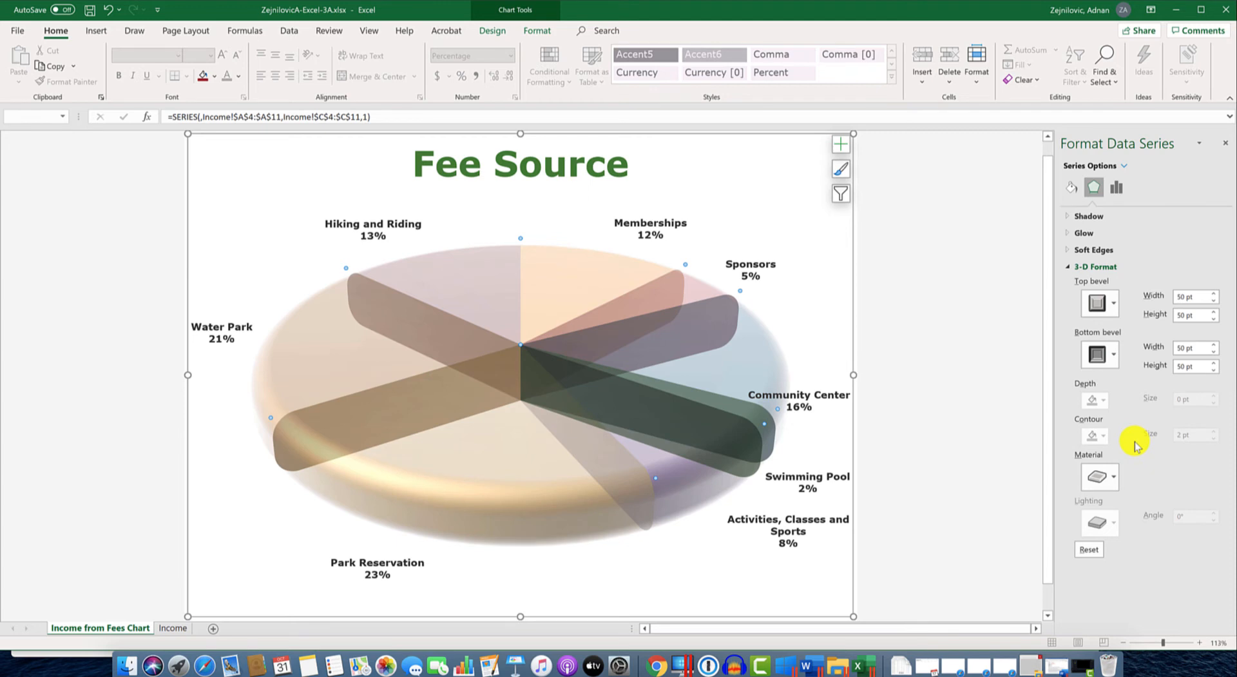
{"action": "left_click", "coordinate": [1103, 477]}
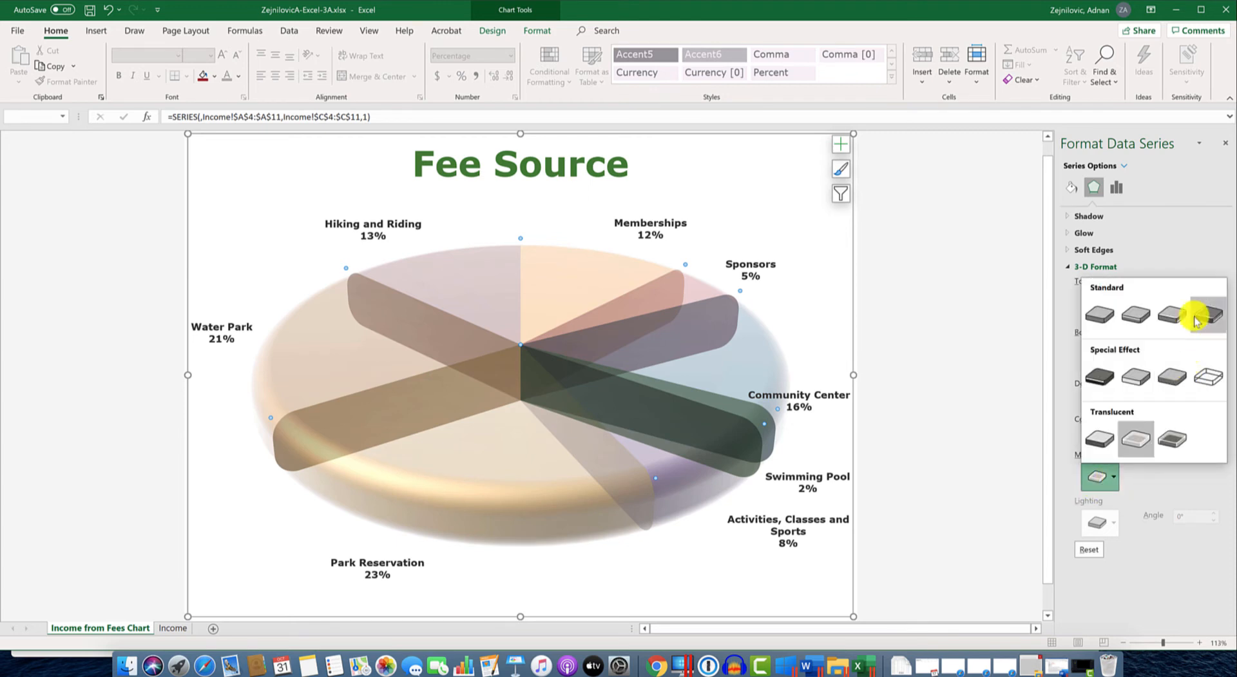
{"action": "left_click", "coordinate": [1207, 314]}
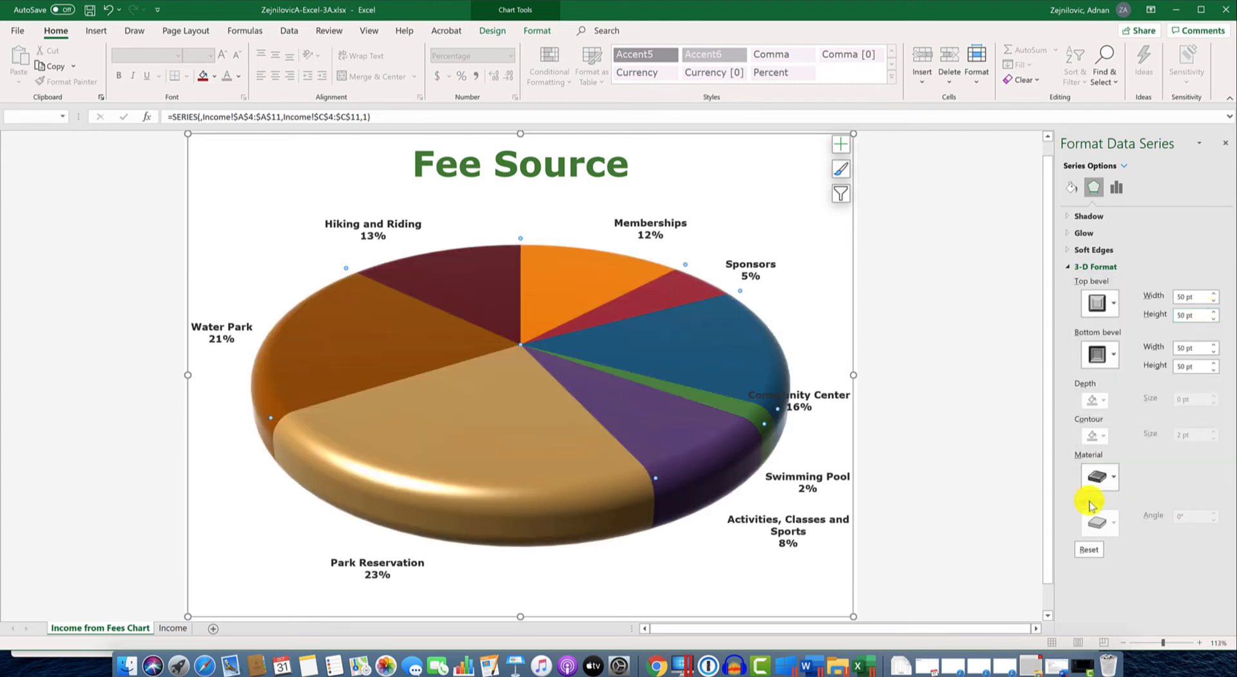
{"action": "left_click", "coordinate": [1099, 480]}
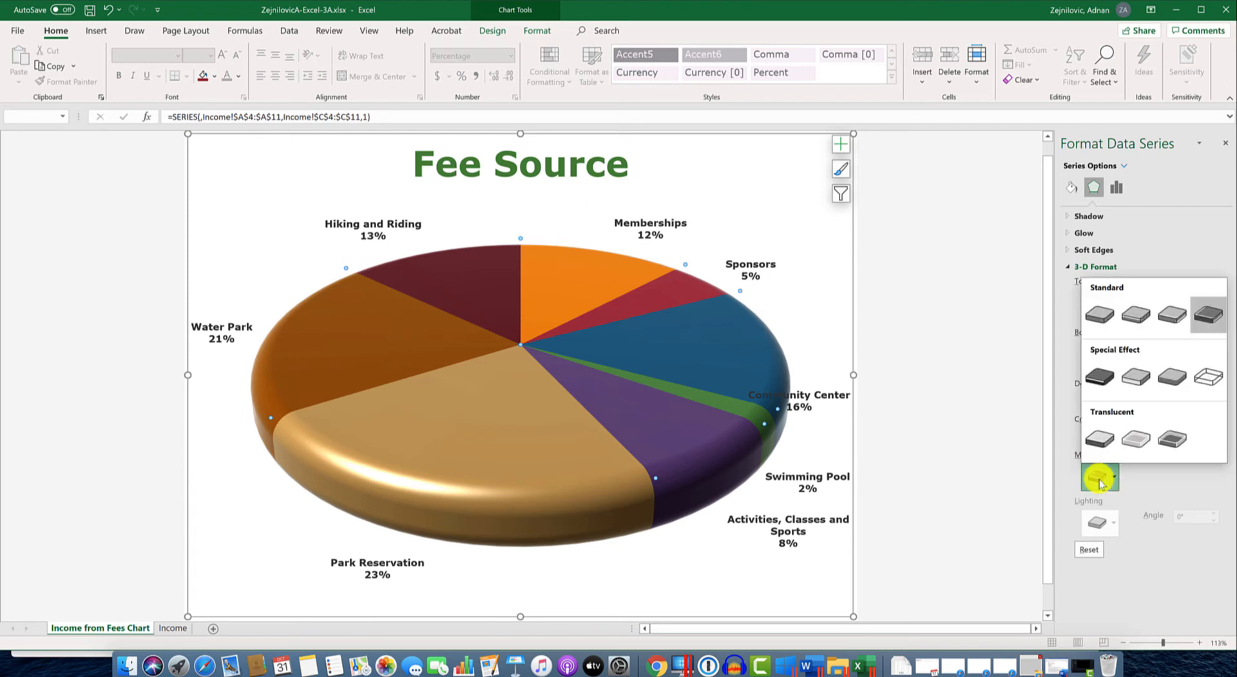
{"action": "left_click", "coordinate": [1099, 377]}
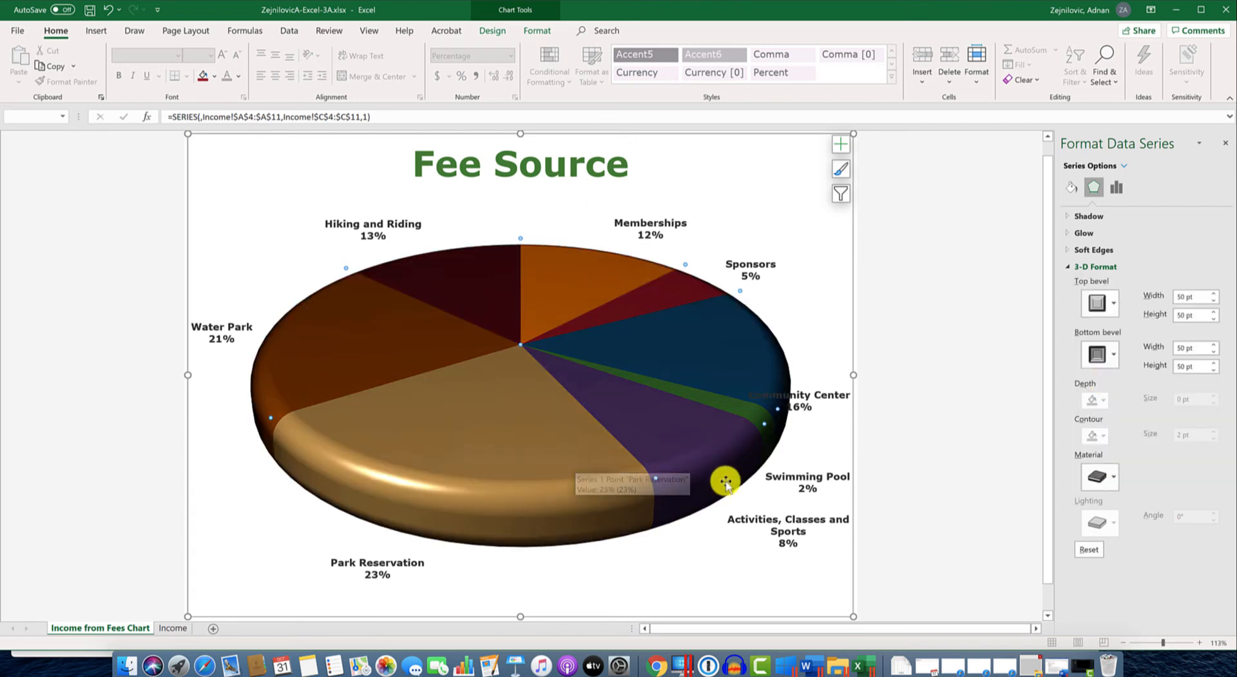
- Set the data series' material to the third Standard option
{"action": "left_click", "coordinate": [1102, 480]}
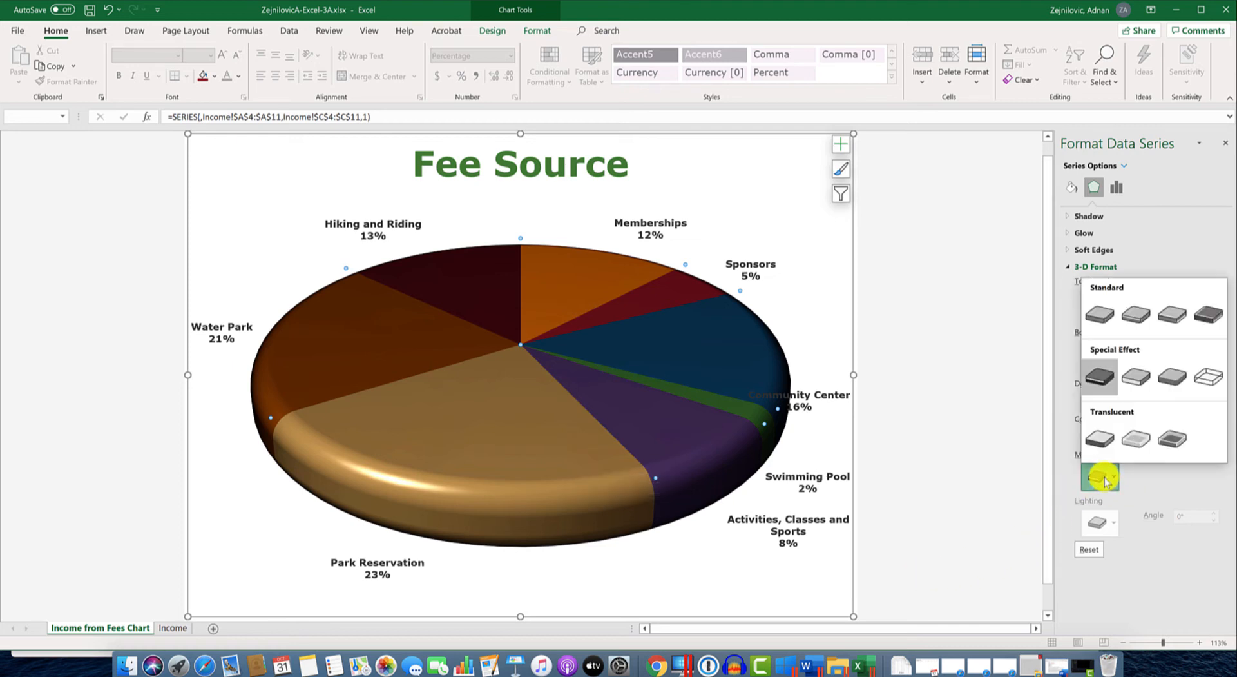
{"action": "left_click", "coordinate": [1174, 316]}
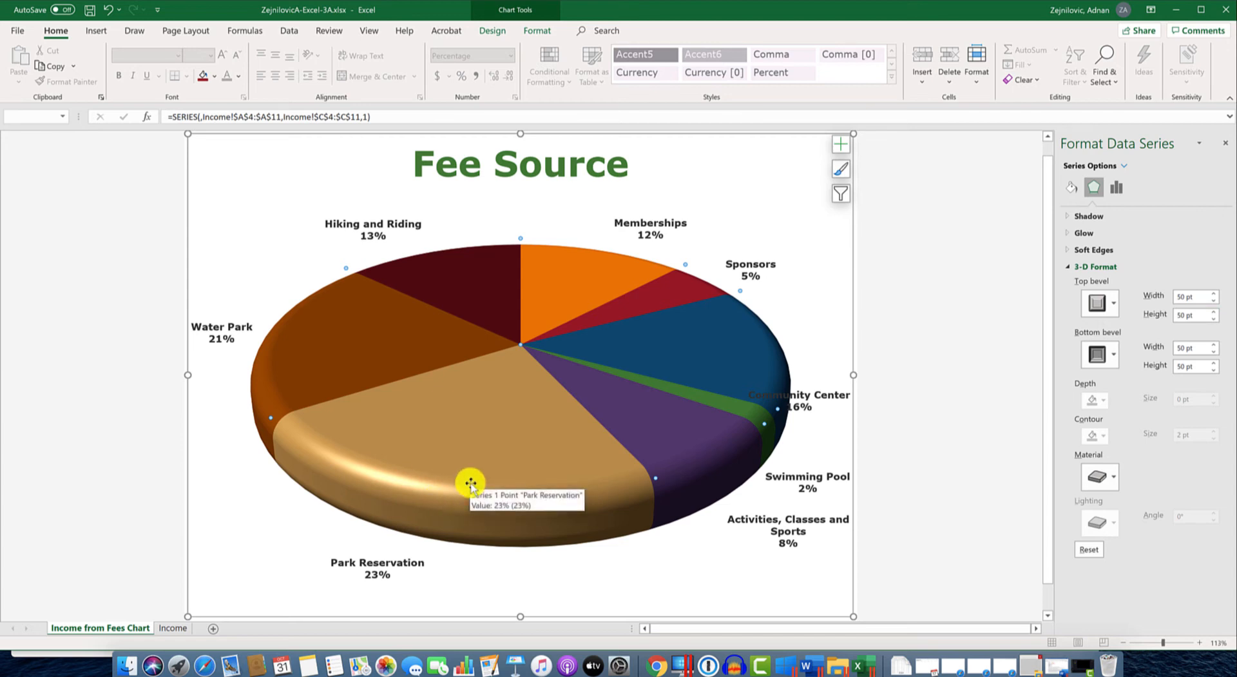
- Apply the third Perspective shadow preset to the pie's data series and save the workbook
{"action": "left_click", "coordinate": [1086, 216]}
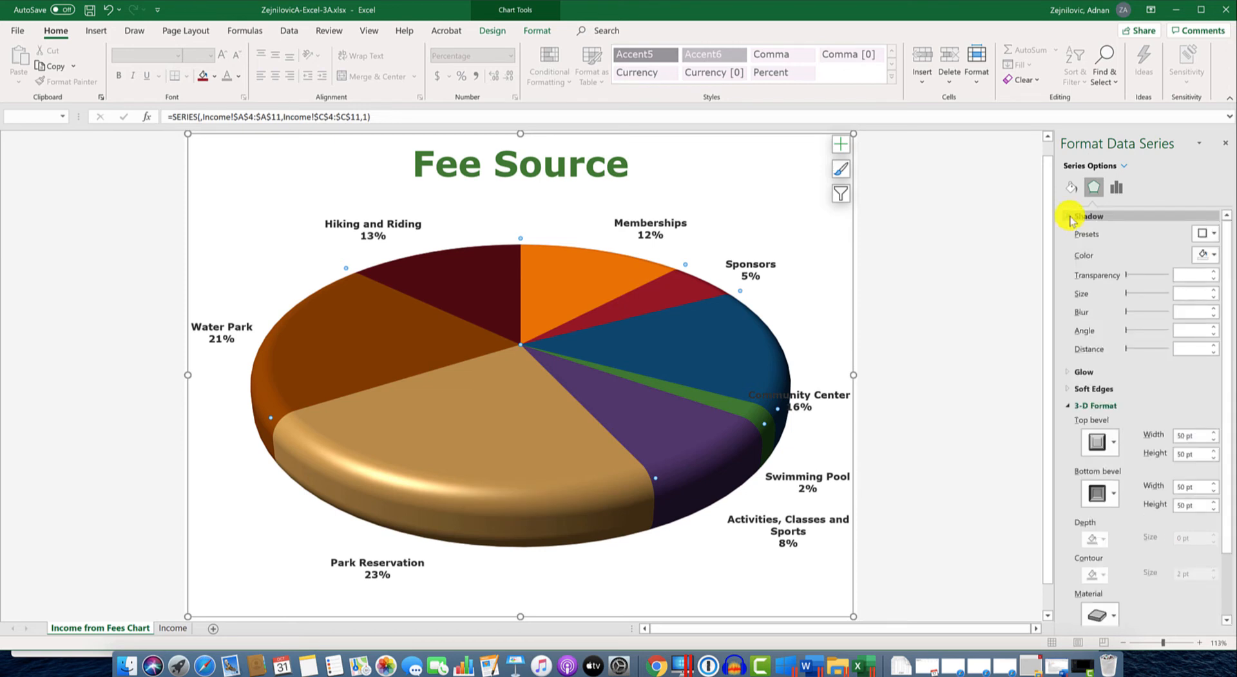
{"action": "left_click", "coordinate": [1208, 233]}
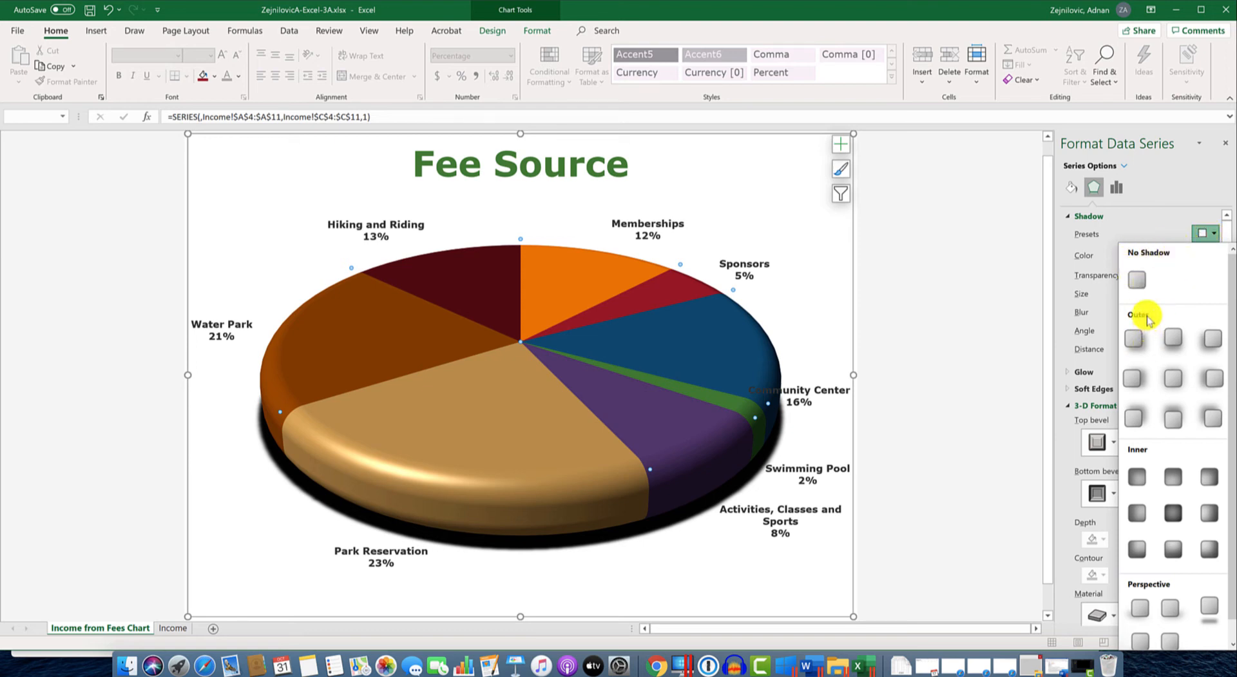
{"action": "scroll", "coordinate": [1181, 554], "scroll_direction": "down", "scroll_amount": 1}
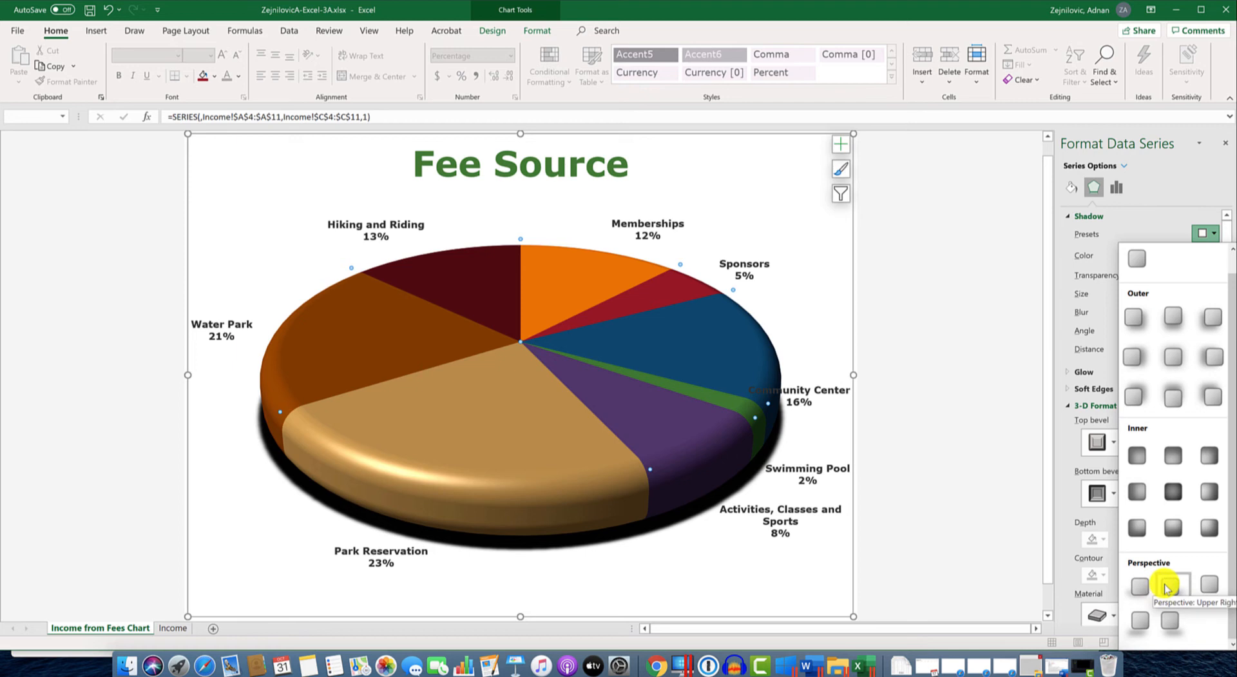
{"action": "left_click", "coordinate": [1209, 586]}
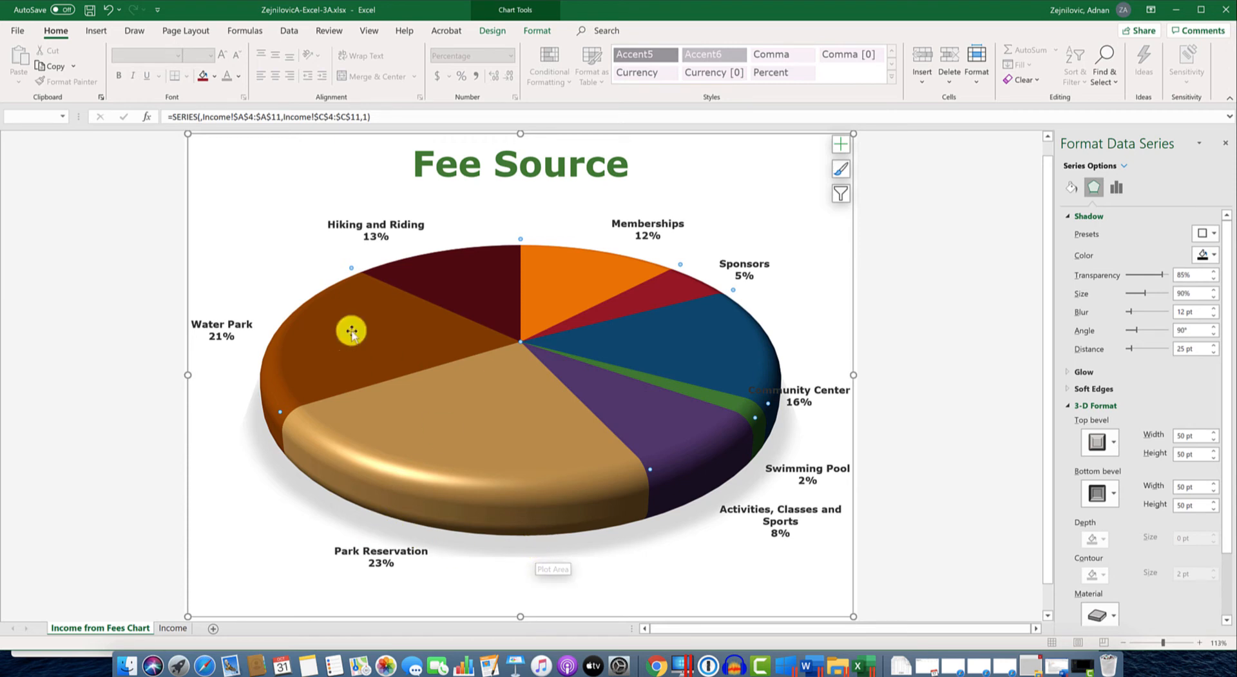
{"action": "left_click", "coordinate": [91, 11]}
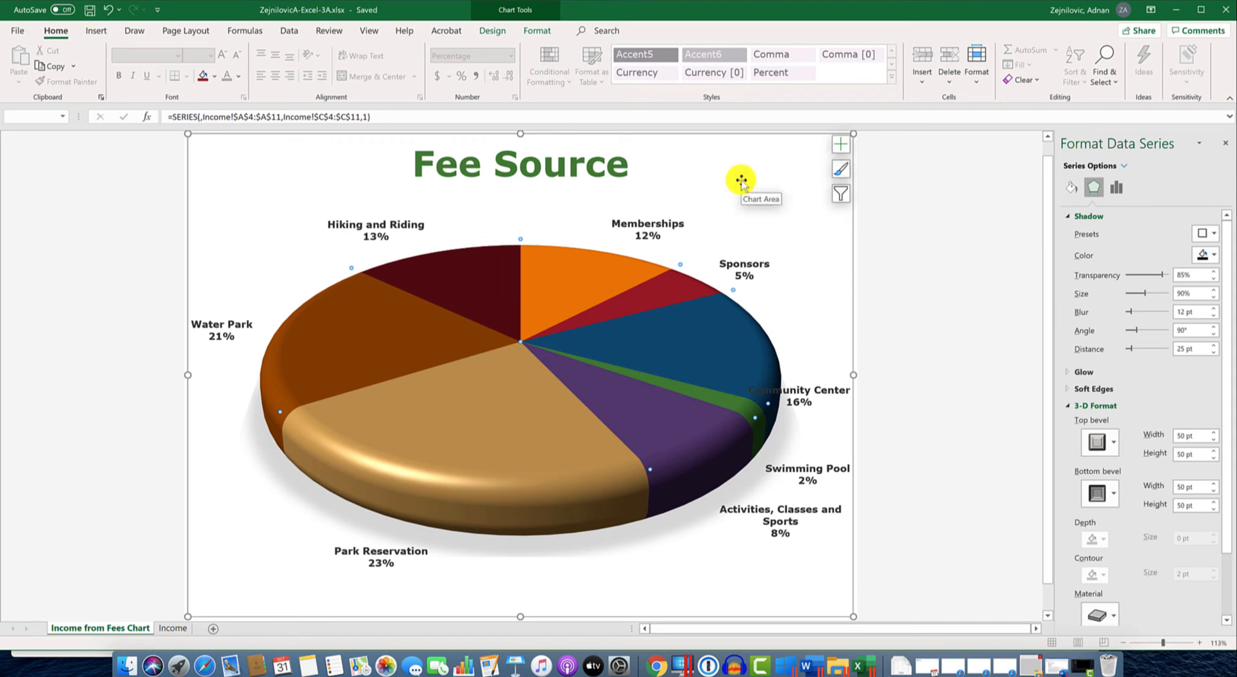
- Rotate the pie gradually by raising the data series' angle of first slice to 32°
{"action": "left_click", "coordinate": [1115, 188]}
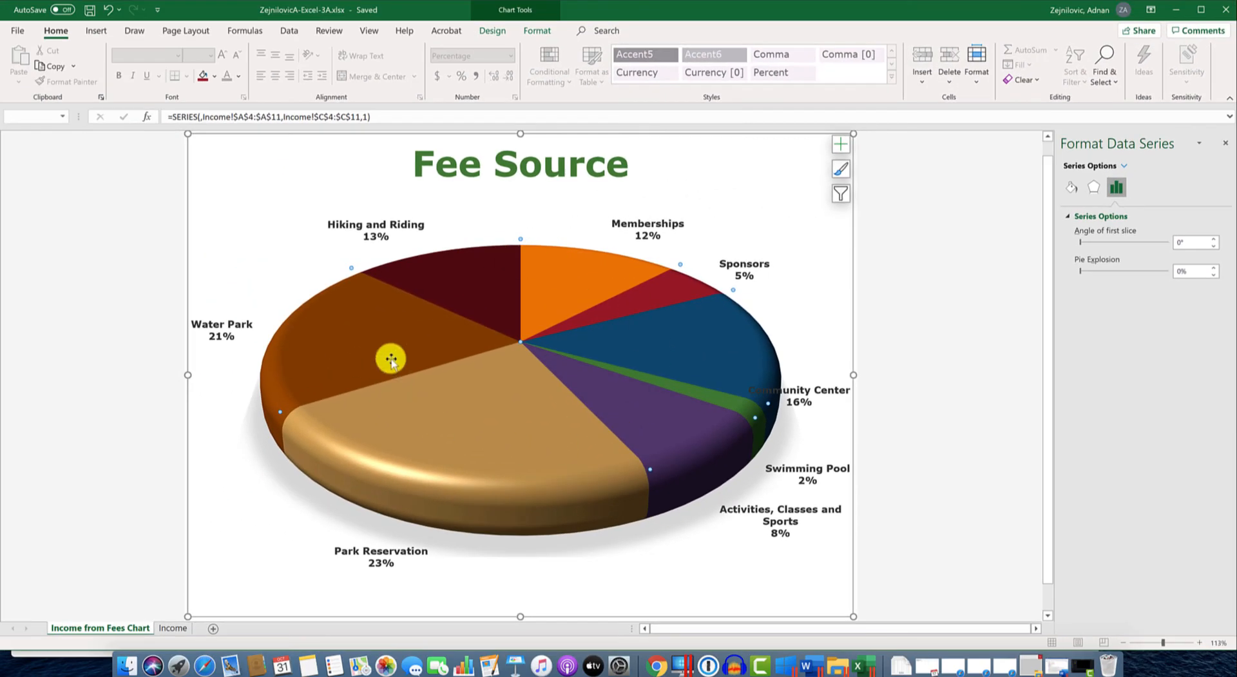
{"action": "mouse_move", "coordinate": [391, 359]}
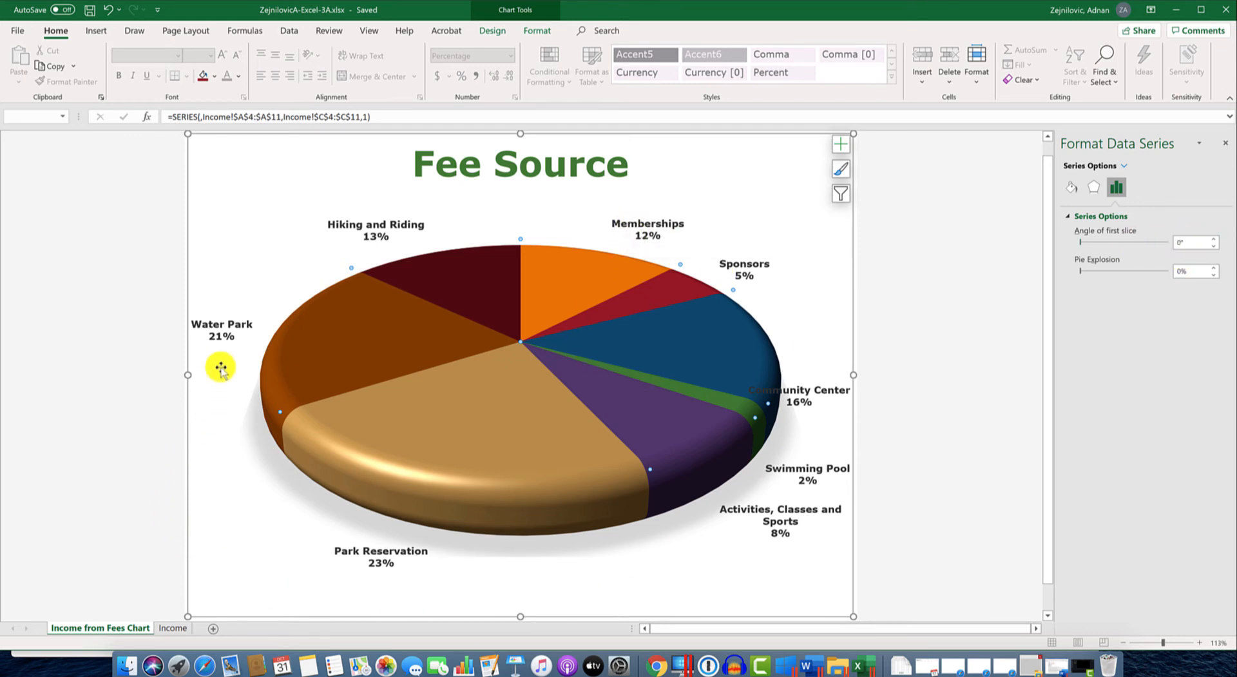
{"action": "left_click", "coordinate": [1214, 238]}
{"action": "left_click", "coordinate": [1214, 238]}
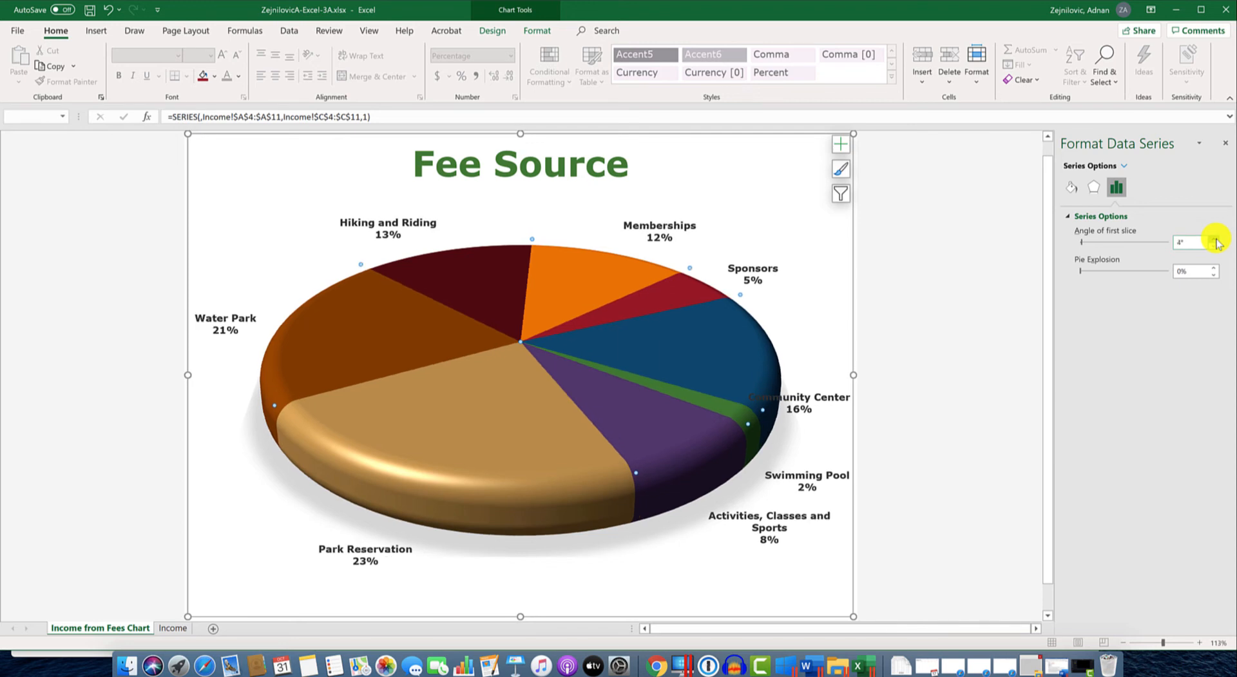
{"action": "left_click", "coordinate": [1213, 239]}
{"action": "left_click", "coordinate": [1214, 238]}
{"action": "left_click", "coordinate": [1214, 239]}
{"action": "left_click", "coordinate": [1214, 238]}
{"action": "left_click", "coordinate": [1214, 238]}
{"action": "left_click", "coordinate": [1213, 239]}
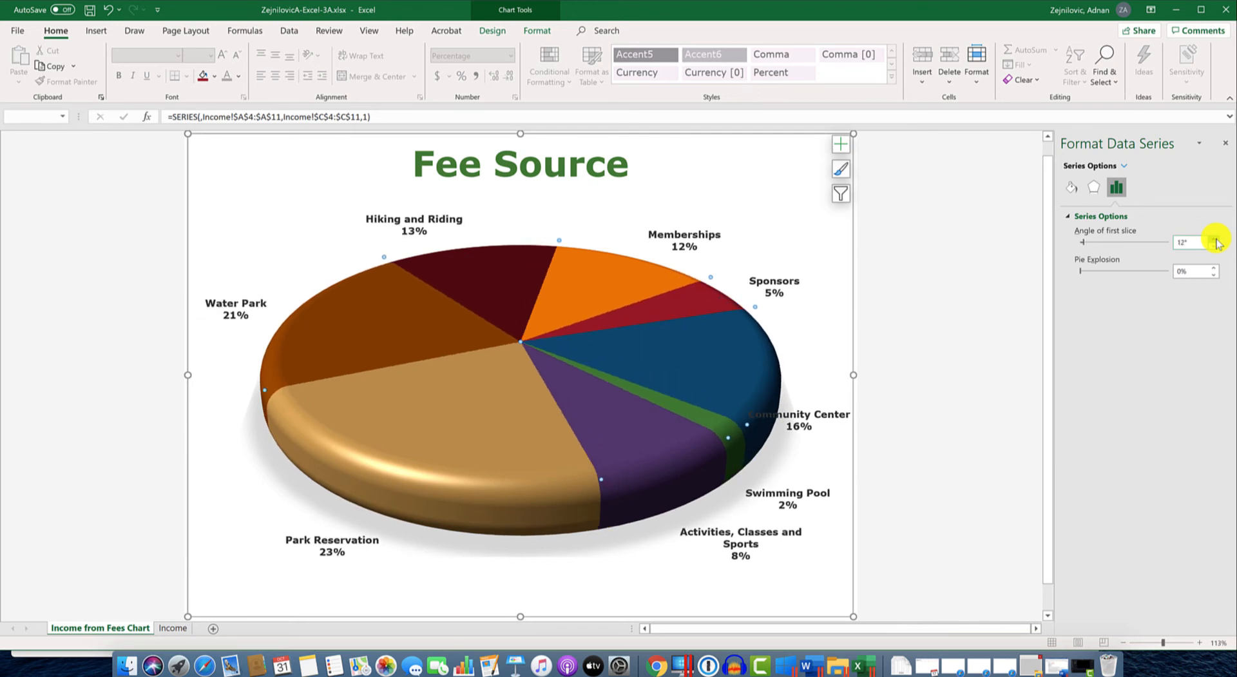
{"action": "left_click", "coordinate": [1214, 238]}
{"action": "left_click", "coordinate": [1213, 238]}
{"action": "left_click", "coordinate": [1214, 238]}
{"action": "left_click", "coordinate": [1213, 239]}
{"action": "left_click", "coordinate": [1214, 239]}
{"action": "left_click", "coordinate": [1213, 239]}
{"action": "left_click", "coordinate": [1215, 239]}
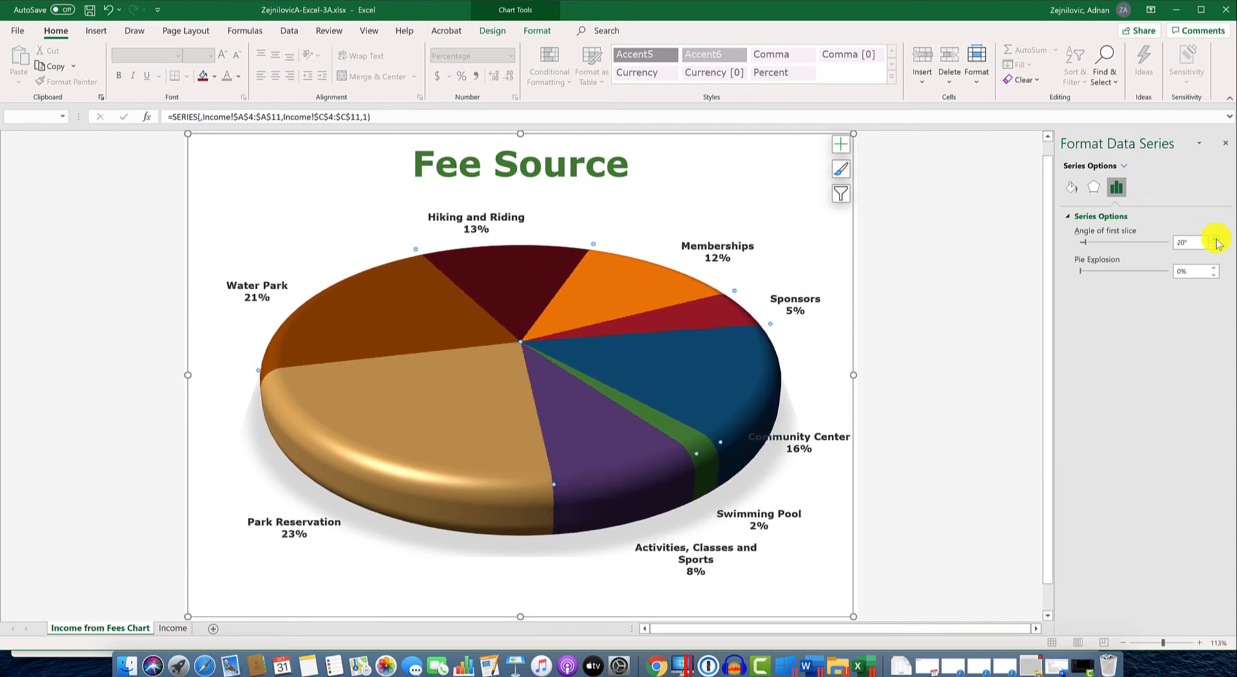
{"action": "left_click", "coordinate": [1216, 239]}
{"action": "left_click", "coordinate": [1215, 239]}
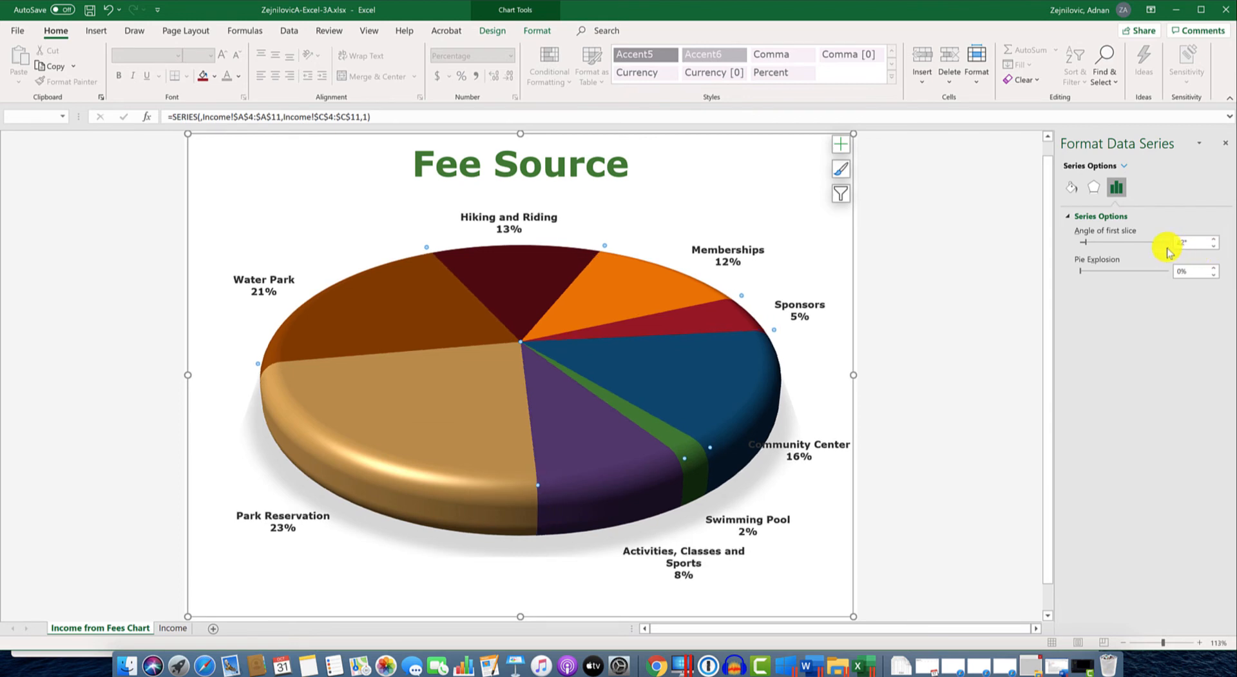
- Try first slice angles of 57° and 67° on the pie, and return the angle to 0°
{"action": "left_click_drag", "start_coordinate": [1086, 243], "coordinate": [1095, 243]}
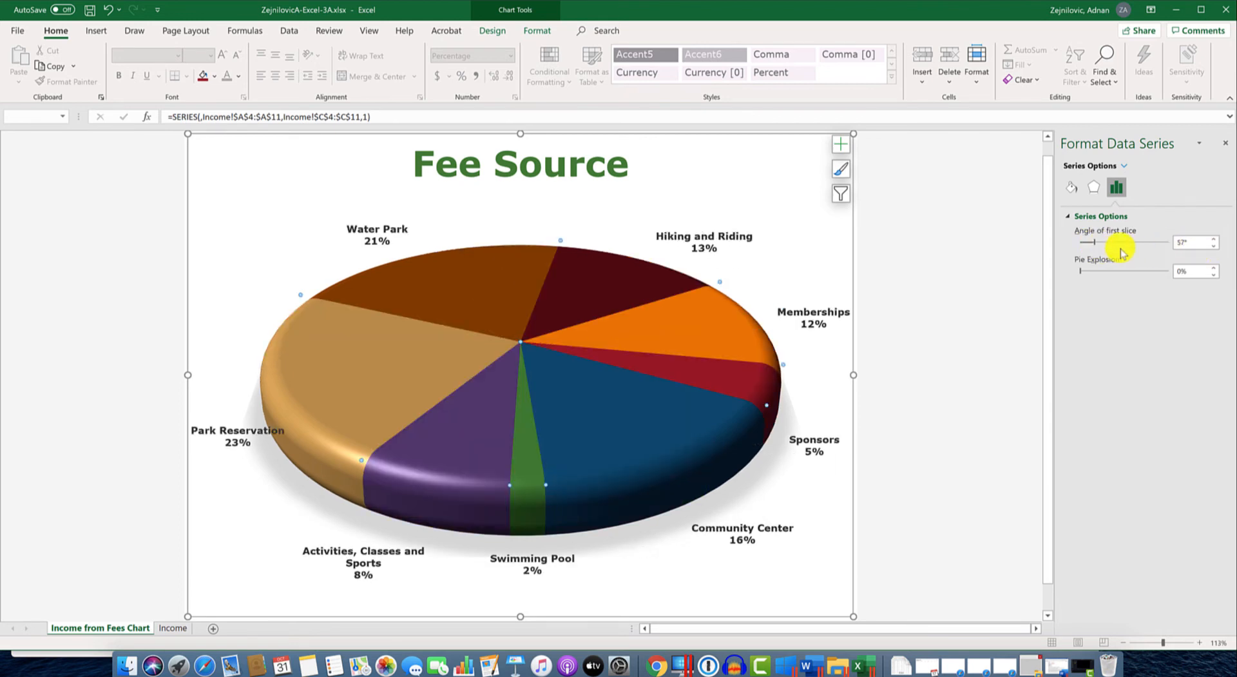
{"action": "left_click", "coordinate": [1112, 243]}
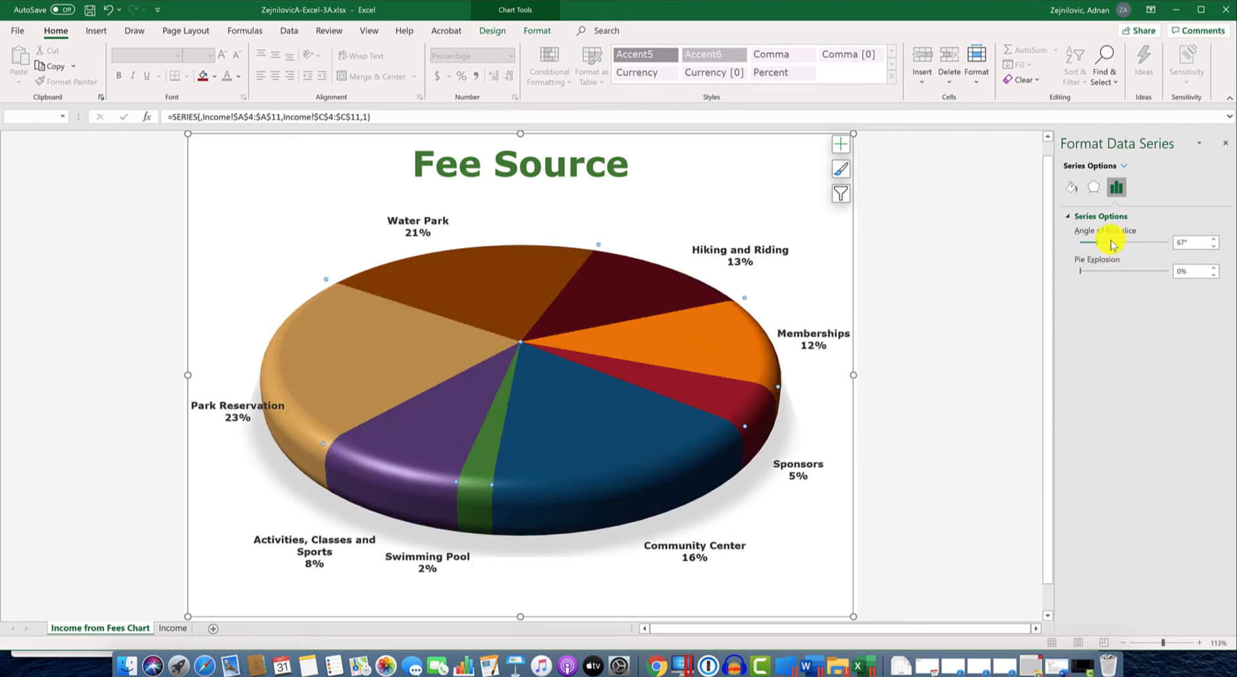
{"action": "mouse_move", "coordinate": [1096, 243]}
{"action": "left_mouse_down"}
{"action": "mouse_move", "coordinate": [1122, 246]}
{"action": "mouse_move", "coordinate": [1073, 245]}
{"action": "left_mouse_up"}
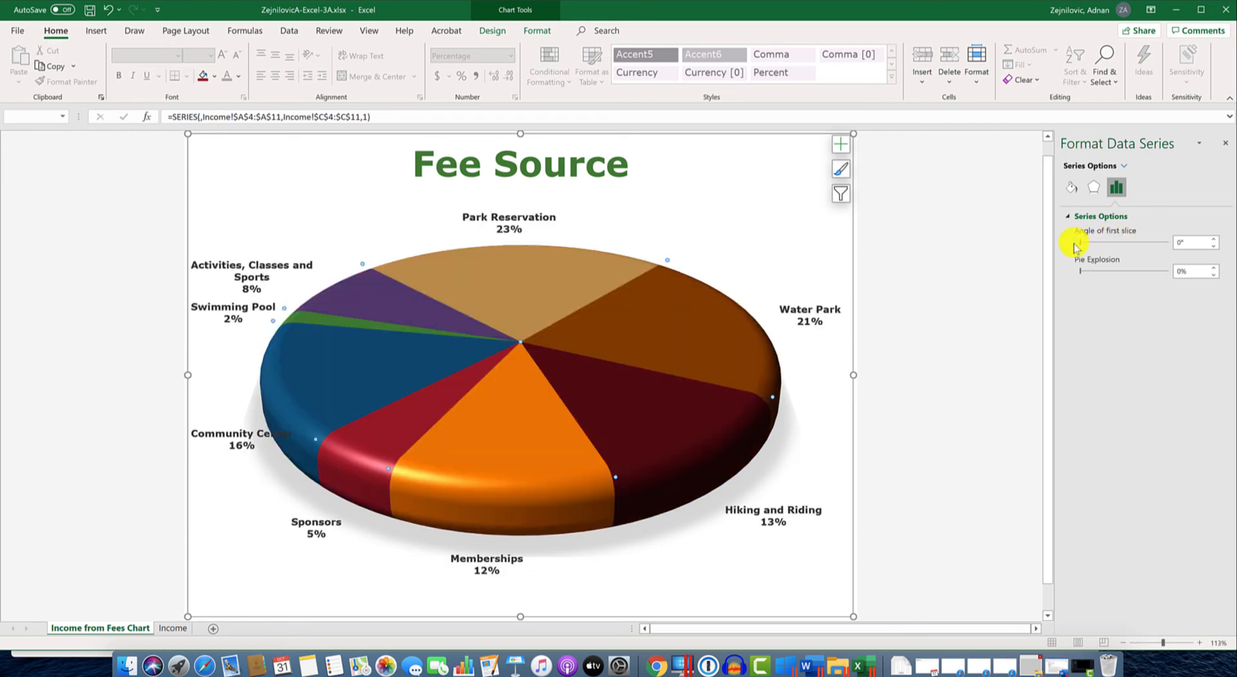
- Try first slice angles of 30° and 60° on the pie's data series
{"action": "left_click", "coordinate": [1121, 244]}
{"action": "left_click", "coordinate": [1119, 244]}
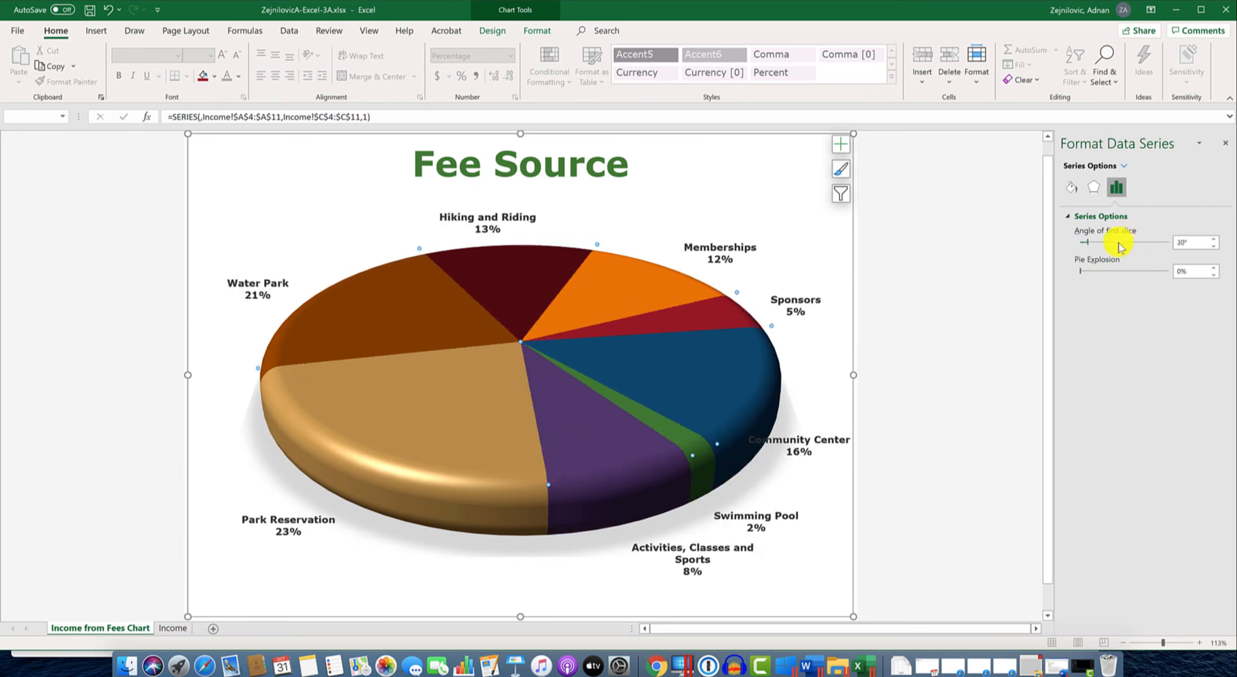
{"action": "left_click", "coordinate": [1120, 244]}
{"action": "left_click", "coordinate": [1120, 244]}
{"action": "left_click", "coordinate": [1120, 244]}
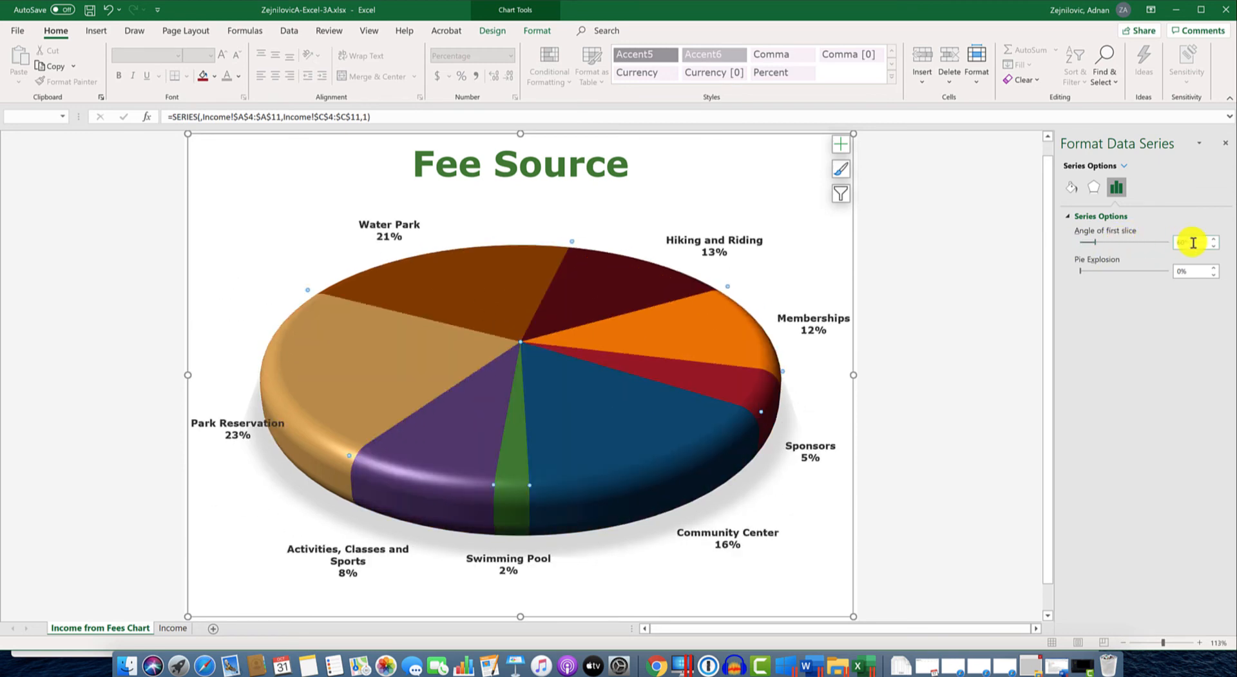
- Set the pie's angle of first slice to 220°
{"action": "left_click_drag", "start_coordinate": [1193, 243], "coordinate": [1165, 247]}
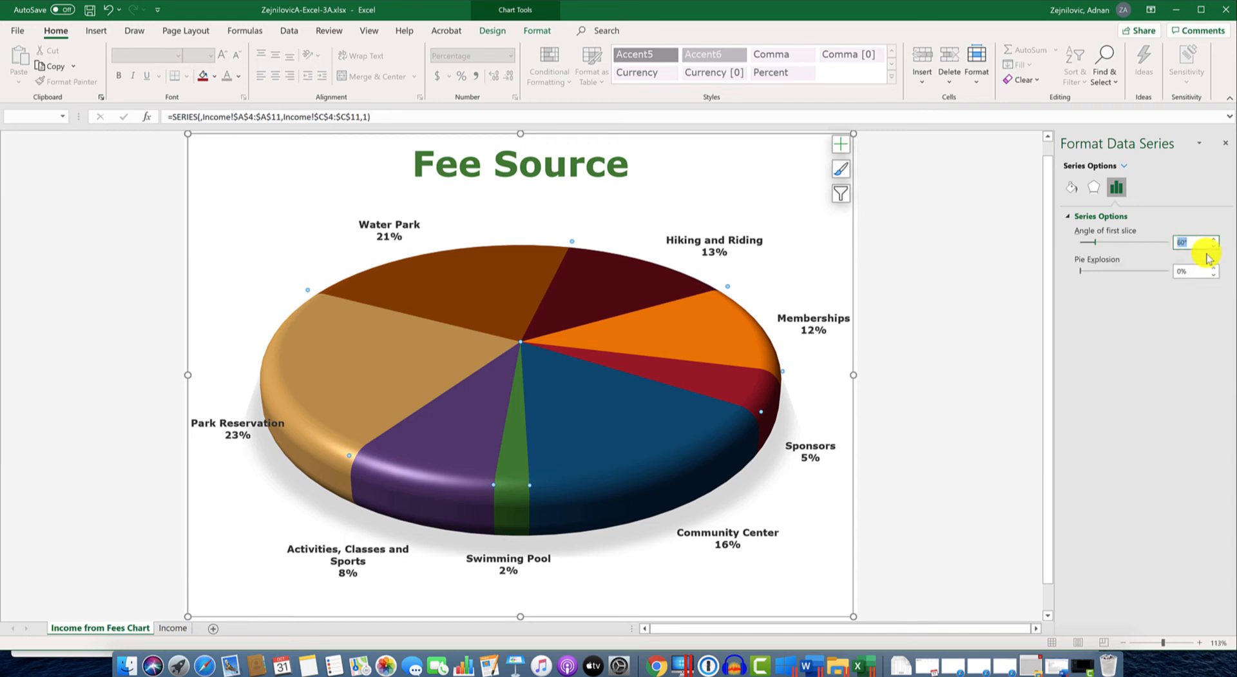
{"action": "type", "text": "220"}
{"action": "key", "text": "Return"}
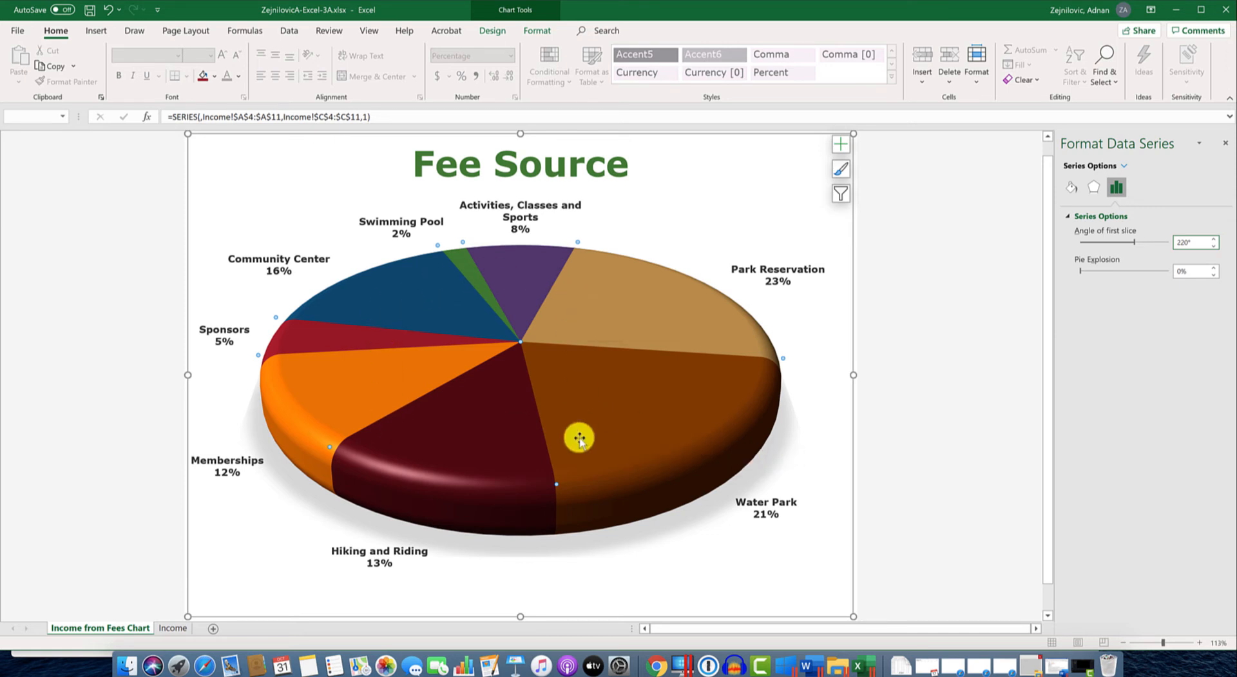
- Select only the Water Park slice and raise its point explosion gradually to 15%
{"action": "left_click", "coordinate": [604, 423]}
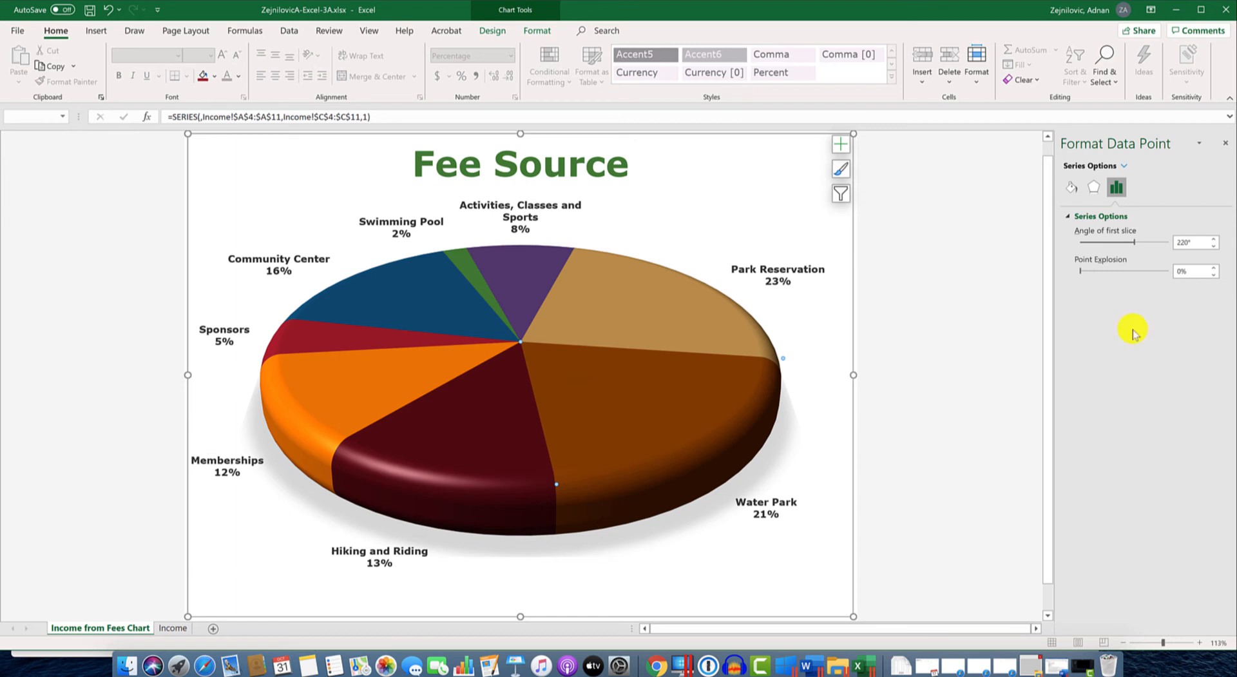
{"action": "left_click", "coordinate": [1212, 268]}
{"action": "left_click", "coordinate": [1212, 268]}
{"action": "left_click", "coordinate": [1211, 268]}
{"action": "left_click", "coordinate": [1211, 268]}
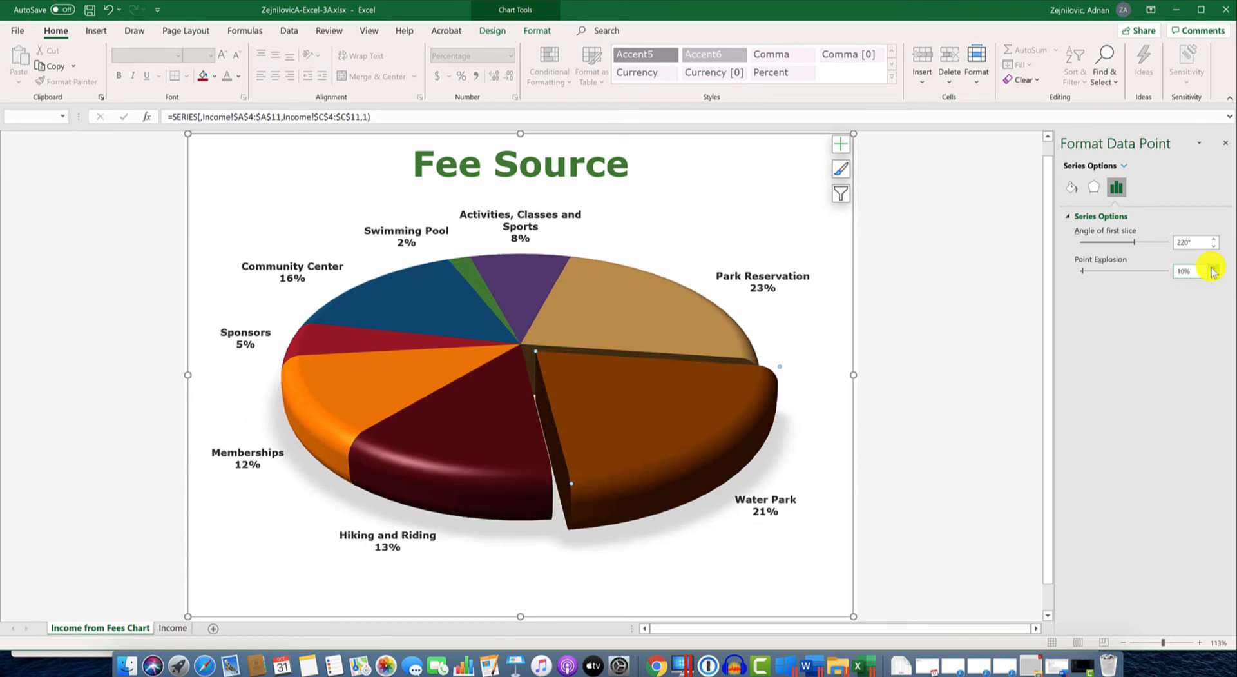
{"action": "left_click", "coordinate": [1211, 267]}
{"action": "left_click", "coordinate": [1211, 267]}
{"action": "left_click", "coordinate": [1211, 268]}
{"action": "left_click", "coordinate": [1211, 267]}
{"action": "left_click", "coordinate": [1212, 268]}
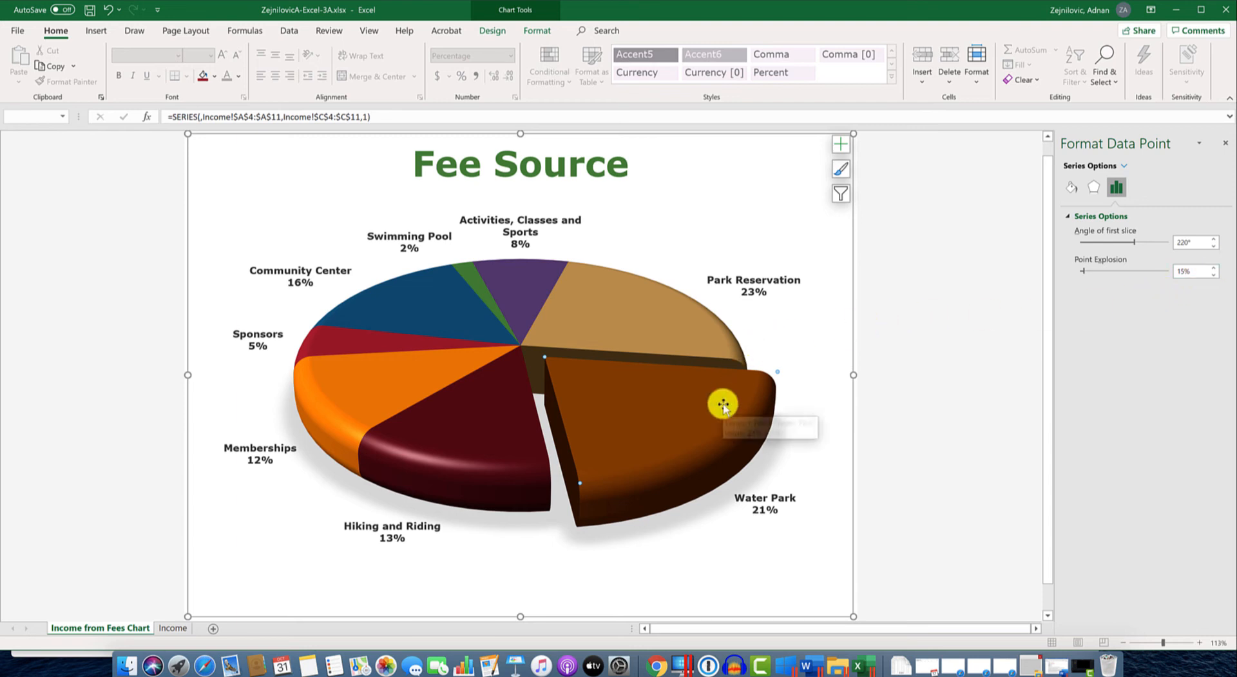
- Return the Water Park slice's point explosion to 0%
{"action": "left_click_drag", "start_coordinate": [1195, 269], "coordinate": [1165, 274]}
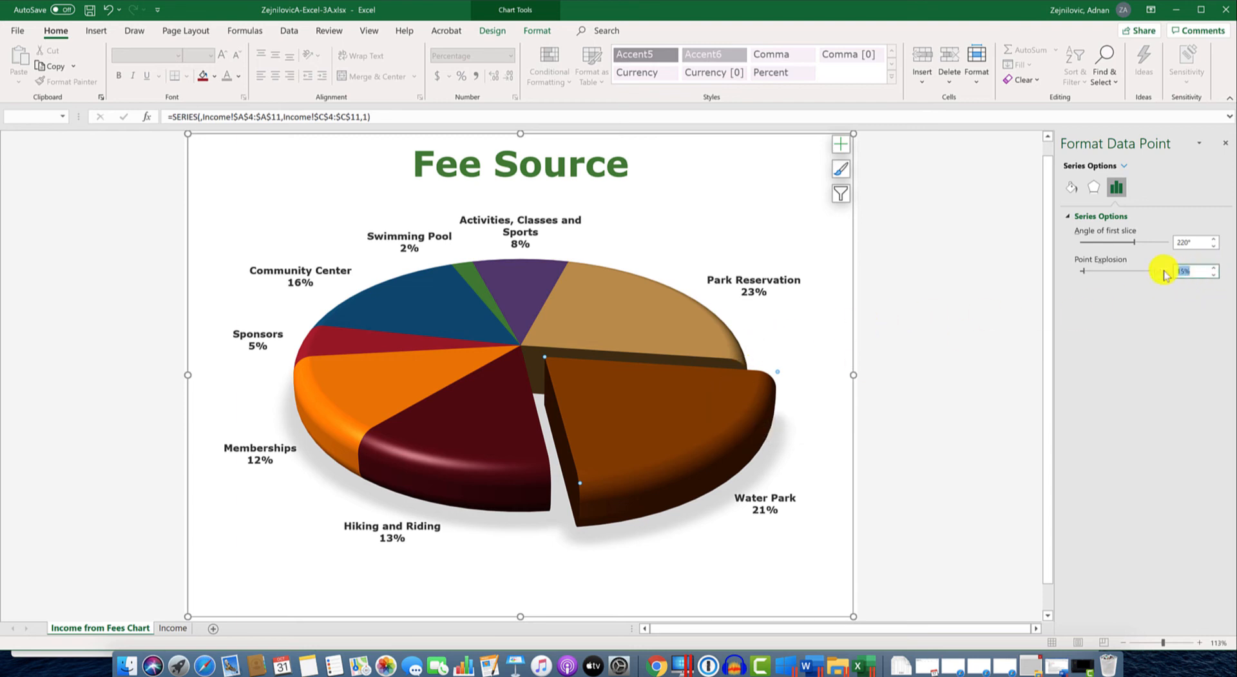
{"action": "type", "text": "0"}
{"action": "key", "text": "Return"}
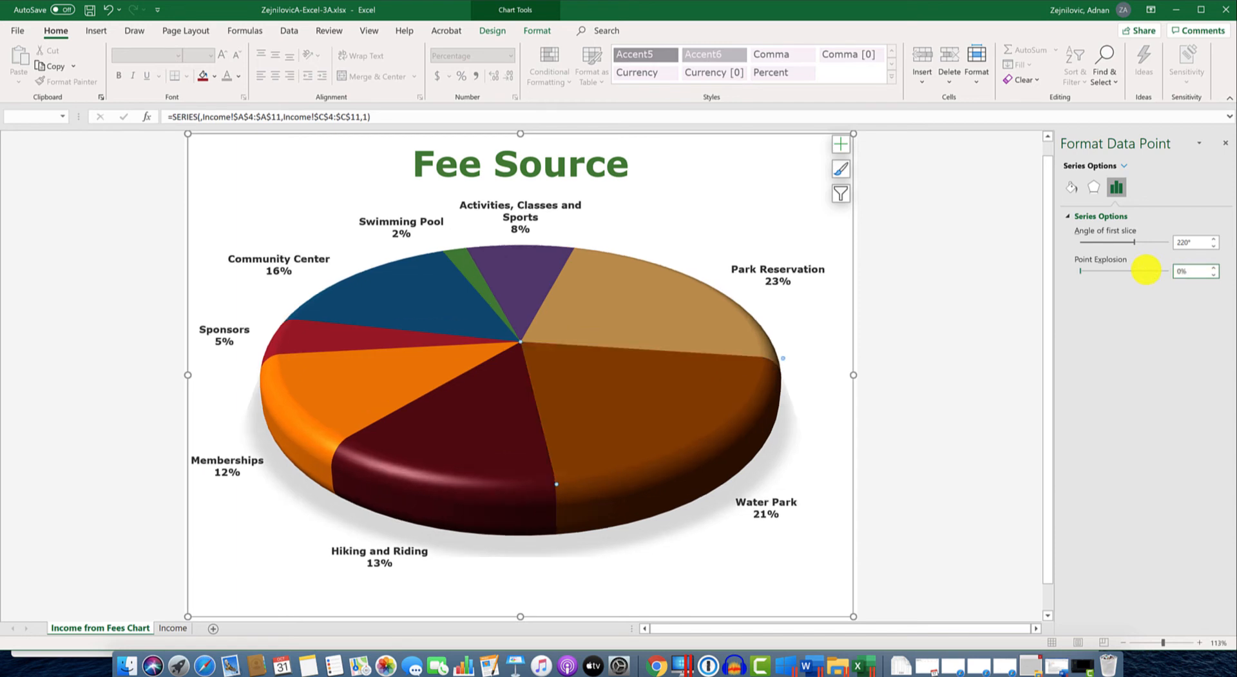
- Reselect the Water Park slice alone and pull it away from the pie freehand to an explosion of about 27%
{"action": "left_click", "coordinate": [662, 393]}
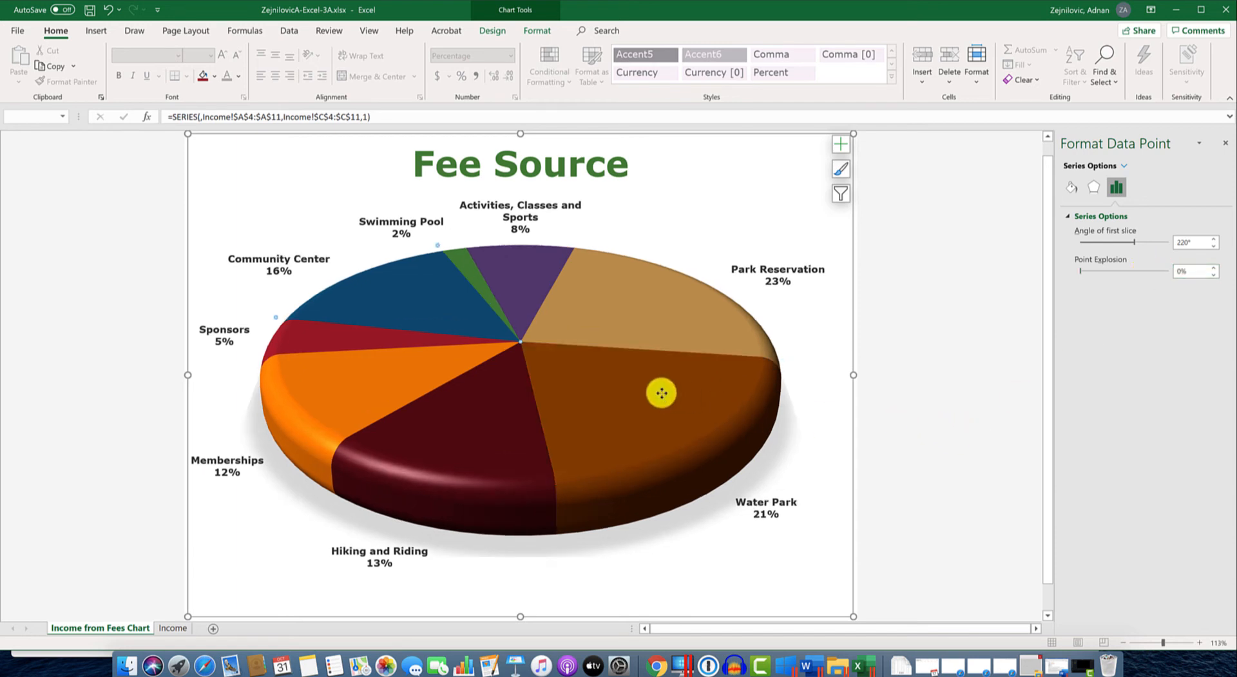
{"action": "left_click", "coordinate": [640, 422]}
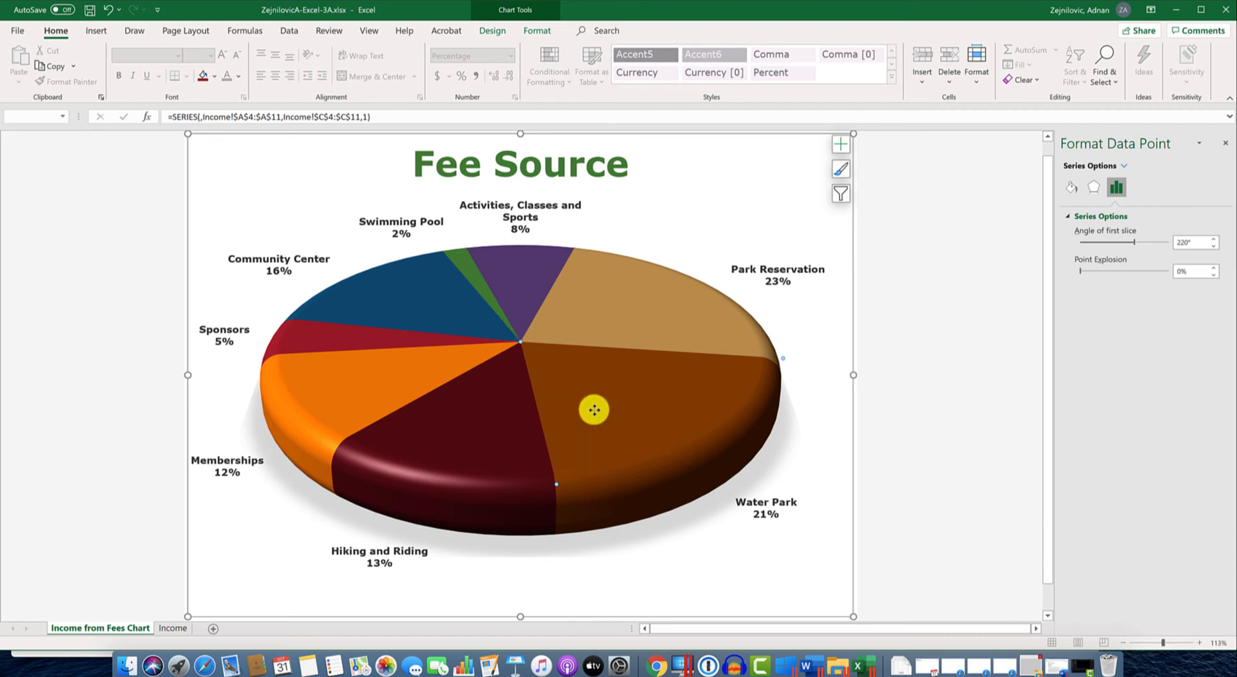
{"action": "left_click_drag", "start_coordinate": [594, 410], "coordinate": [618, 426]}
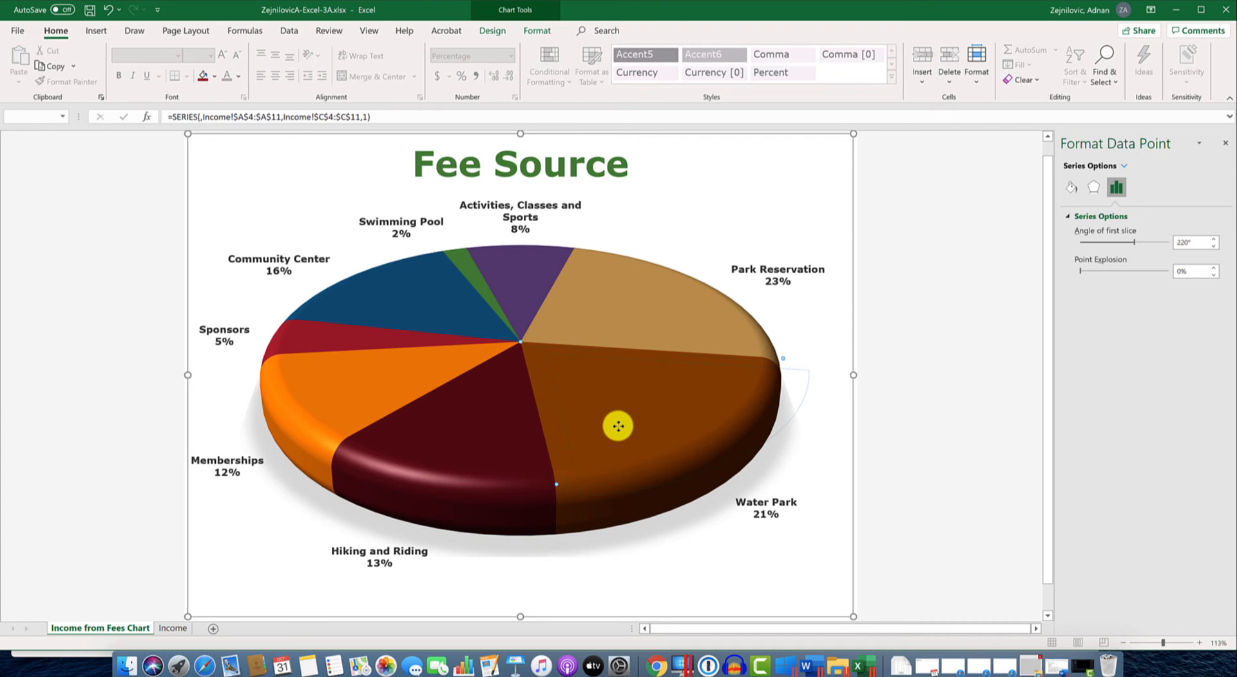
{"action": "left_click_drag", "start_coordinate": [618, 426], "coordinate": [618, 426]}
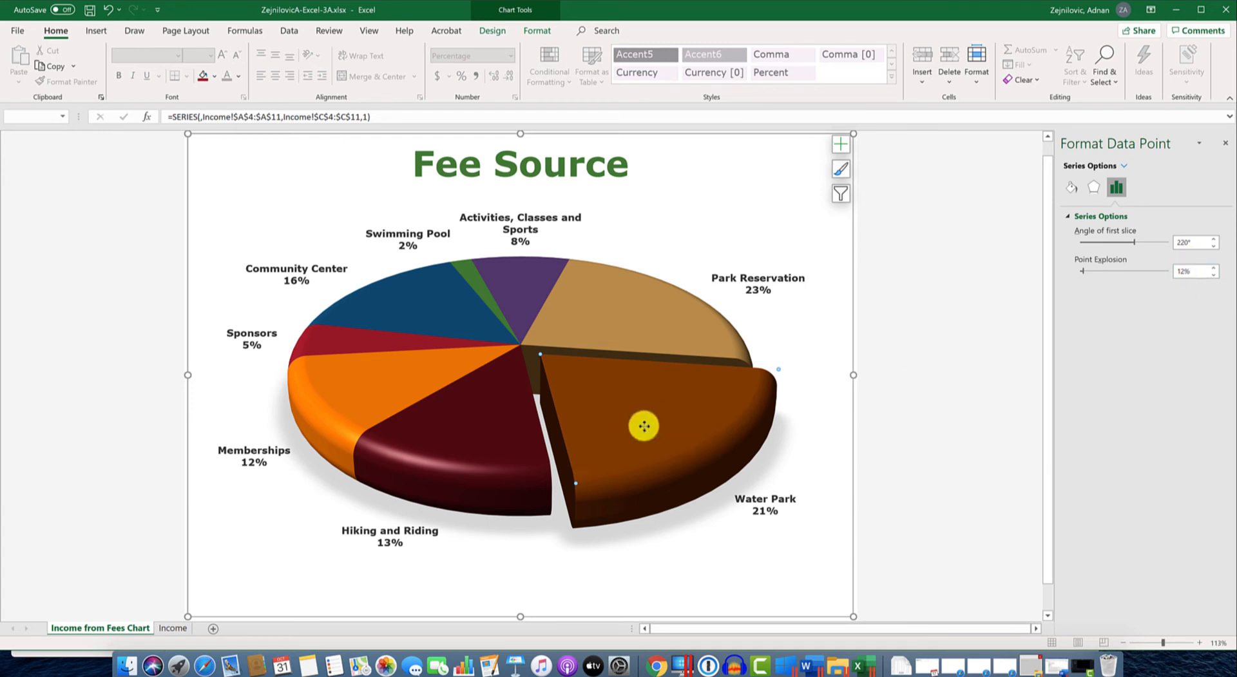
{"action": "right_click", "coordinate": [632, 419]}
{"action": "mouse_move", "coordinate": [632, 419]}
{"action": "left_mouse_down"}
{"action": "mouse_move", "coordinate": [618, 421]}
{"action": "mouse_move", "coordinate": [638, 434]}
{"action": "left_mouse_up"}
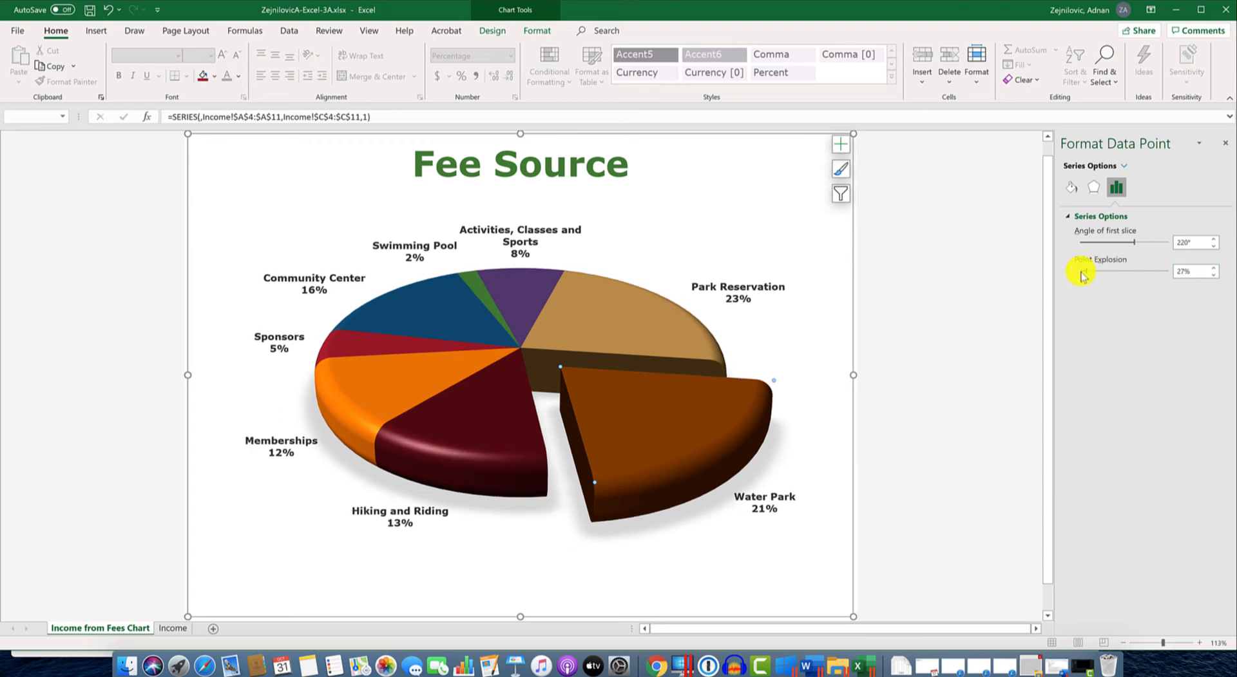
- Set the Water Park slice's point explosion to exactly 15% and save the workbook
{"action": "double_click", "coordinate": [1192, 271]}
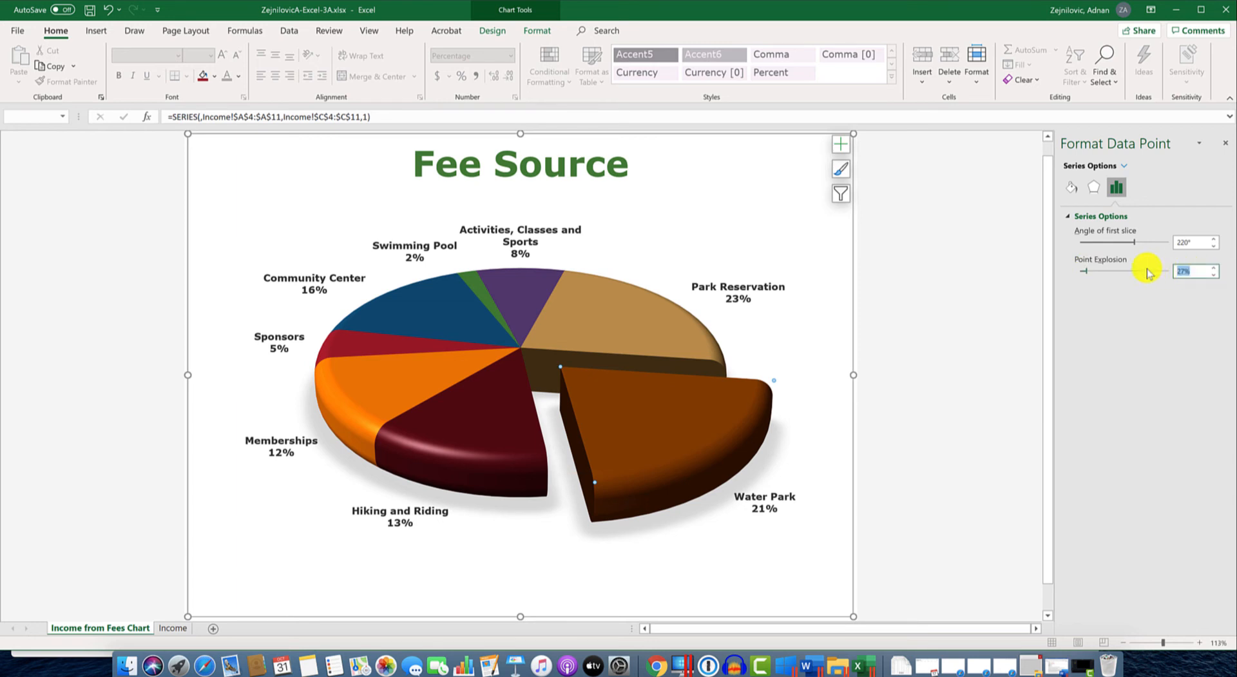
{"action": "type", "text": "15"}
{"action": "key", "text": "Return"}
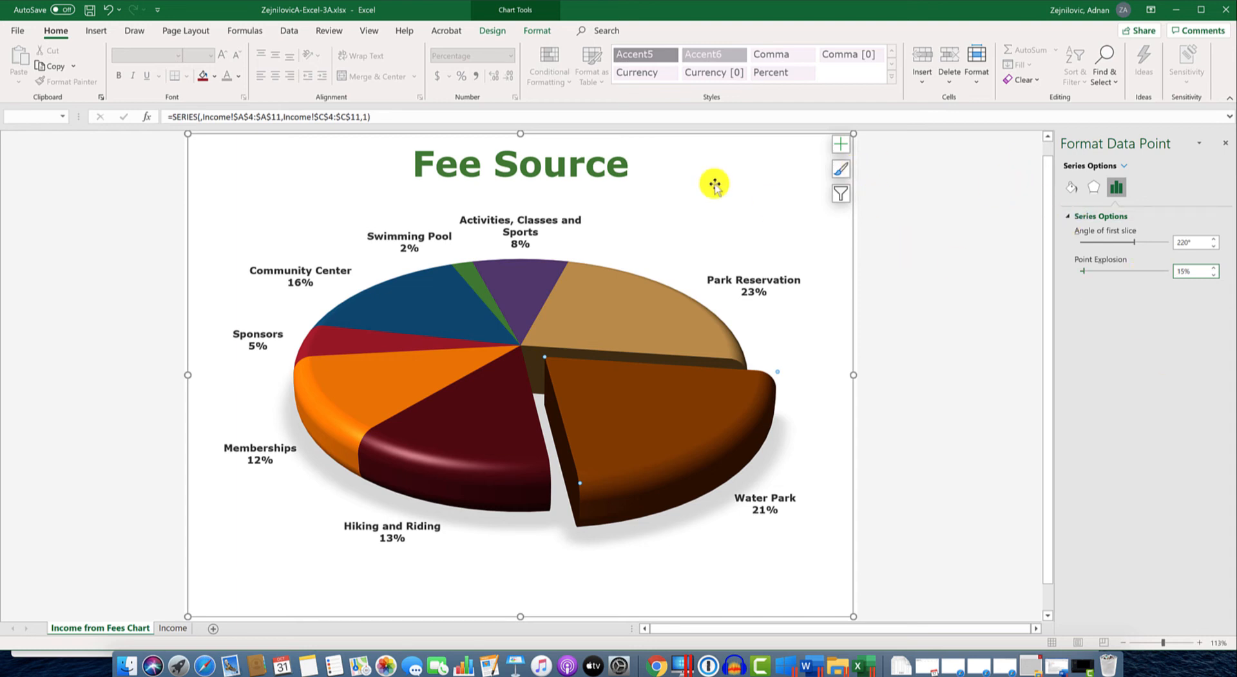
{"action": "left_click", "coordinate": [89, 10]}
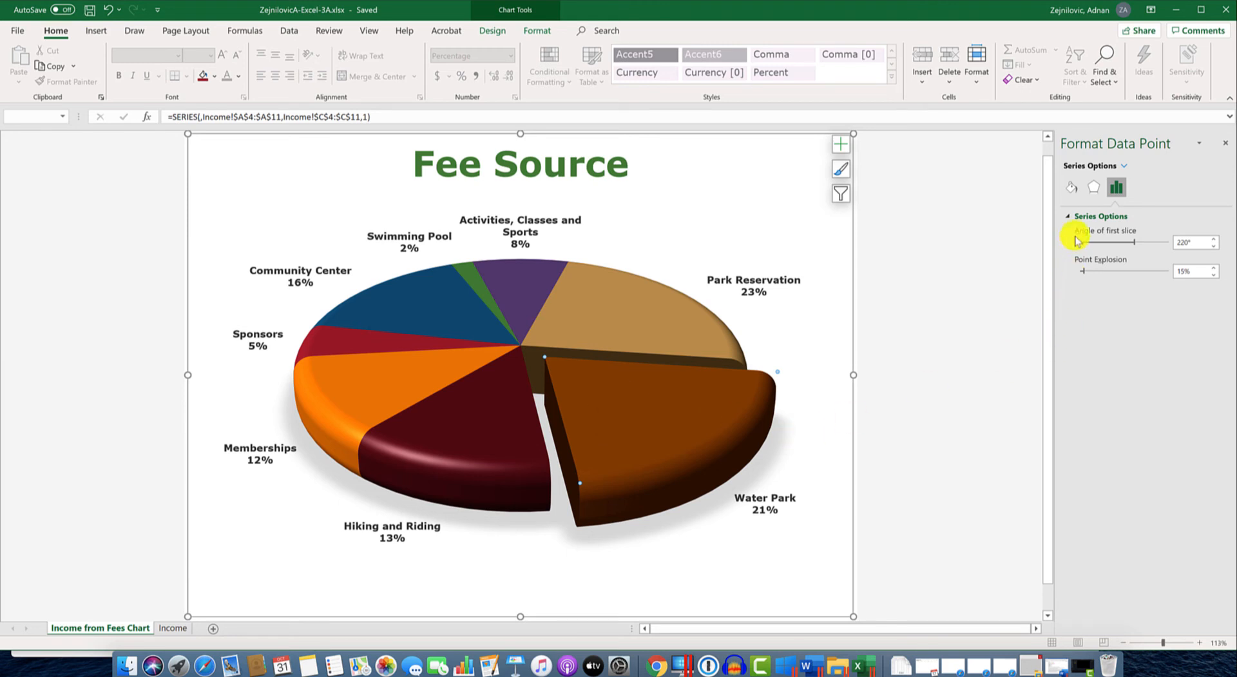
- Fill the Water Park slice with the purple Top Spotlight - Accent 5 preset gradient
{"action": "left_click", "coordinate": [1072, 188]}
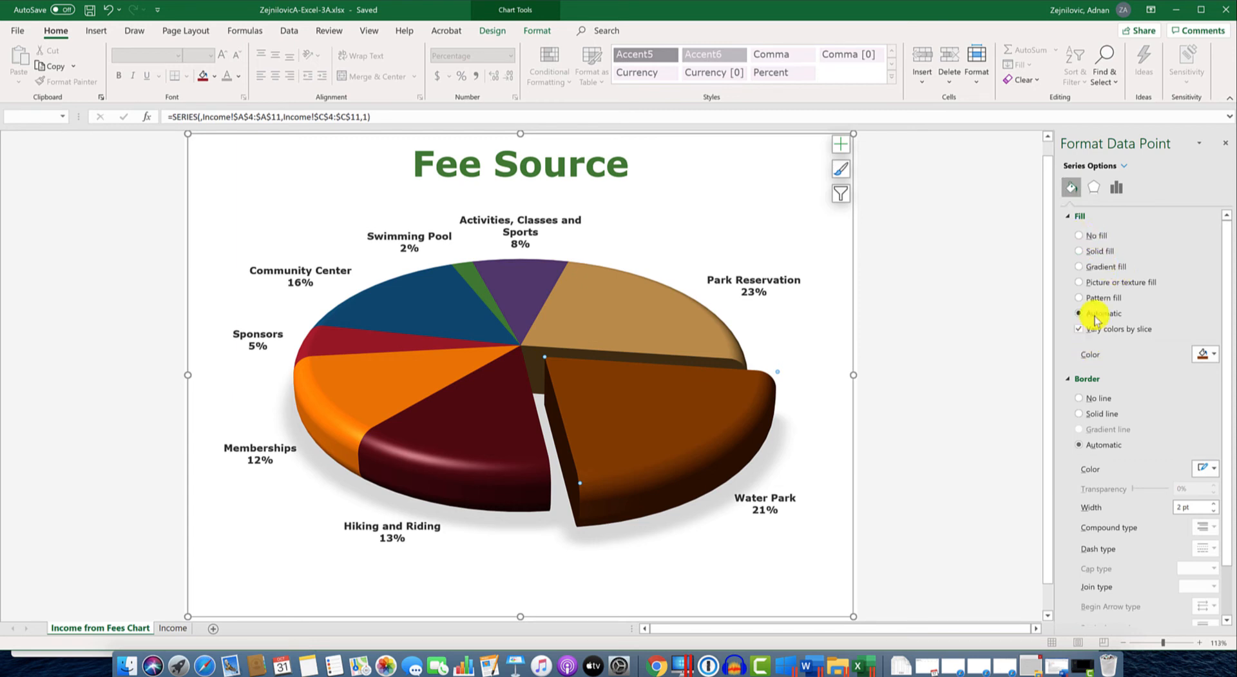
{"action": "left_click", "coordinate": [1080, 266]}
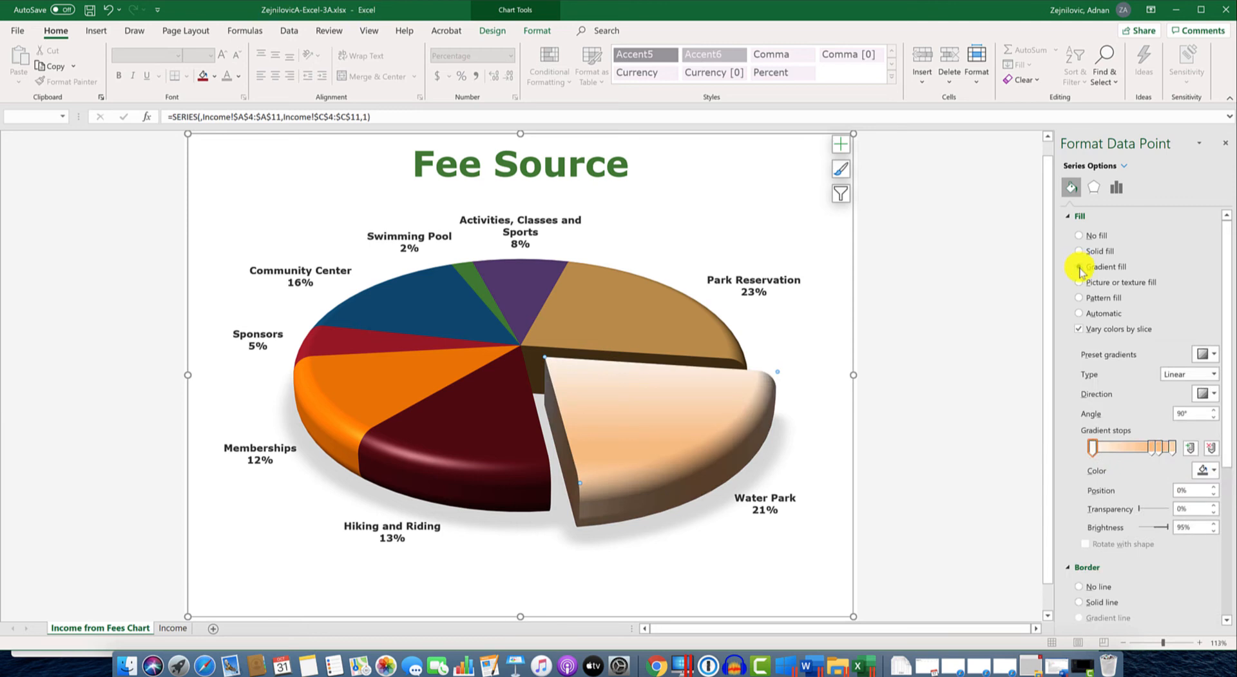
{"action": "left_click", "coordinate": [1202, 354]}
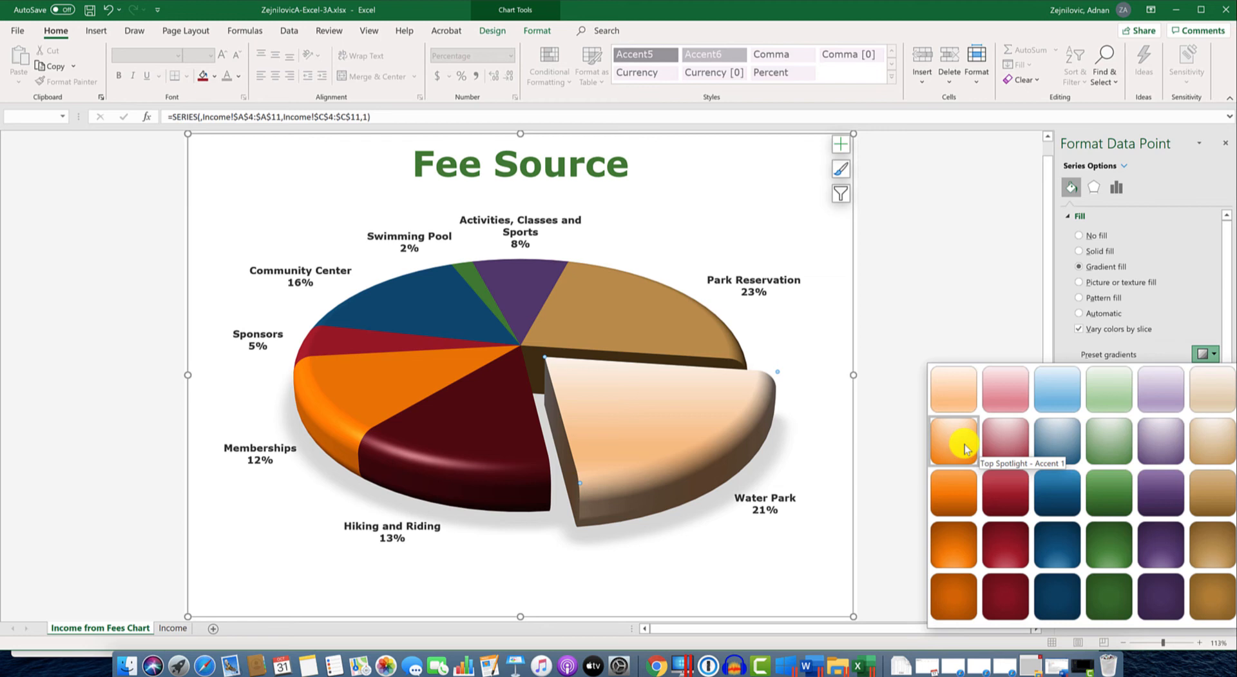
{"action": "left_click", "coordinate": [1158, 449]}
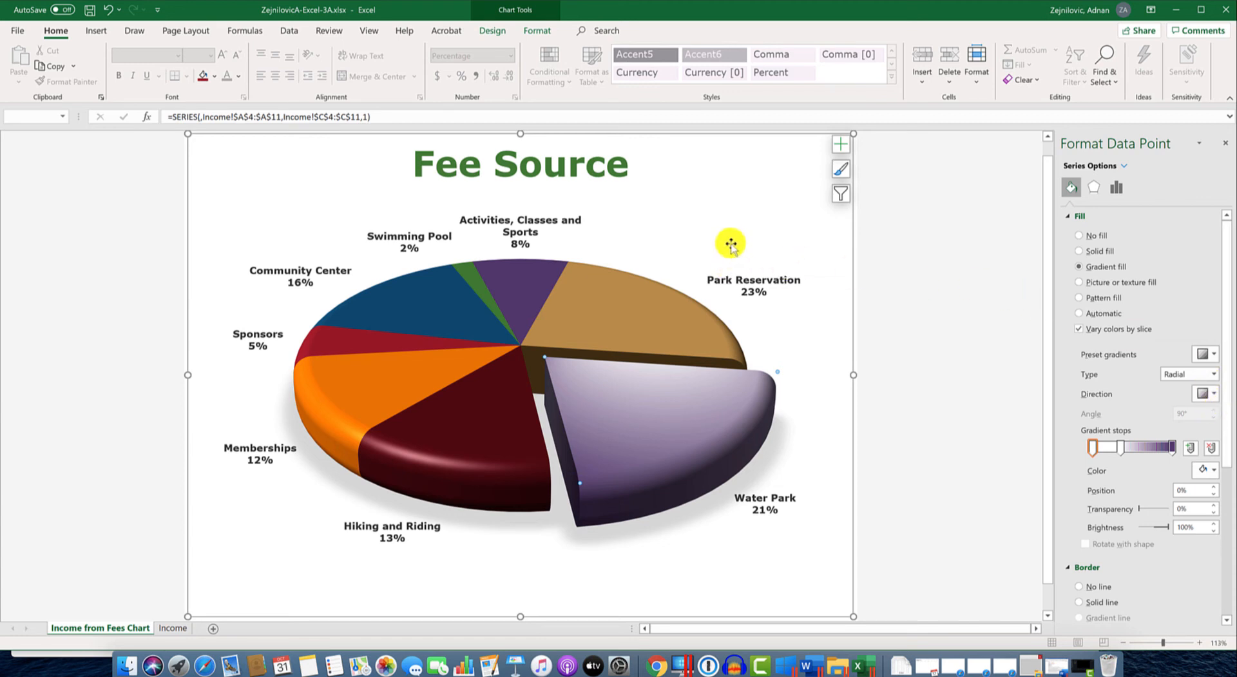
- Apply a gradient fill to the chart area and open its preset gradients
{"action": "left_click", "coordinate": [720, 212]}
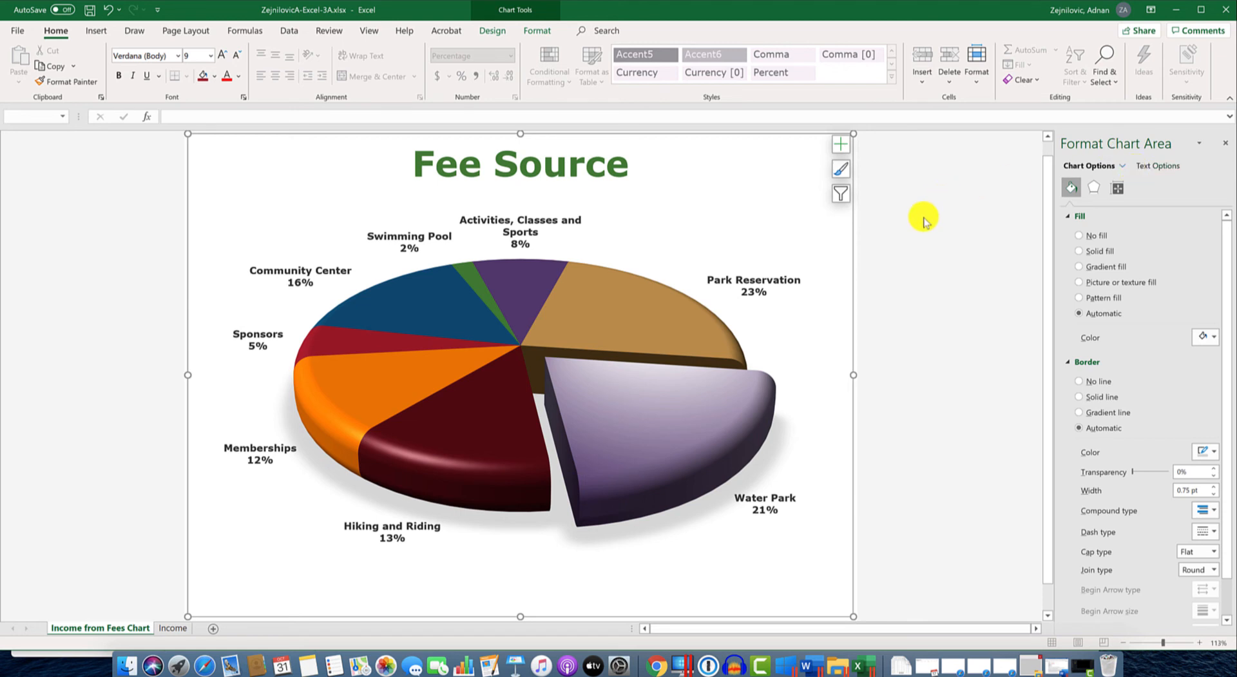
{"action": "mouse_move", "coordinate": [512, 282]}
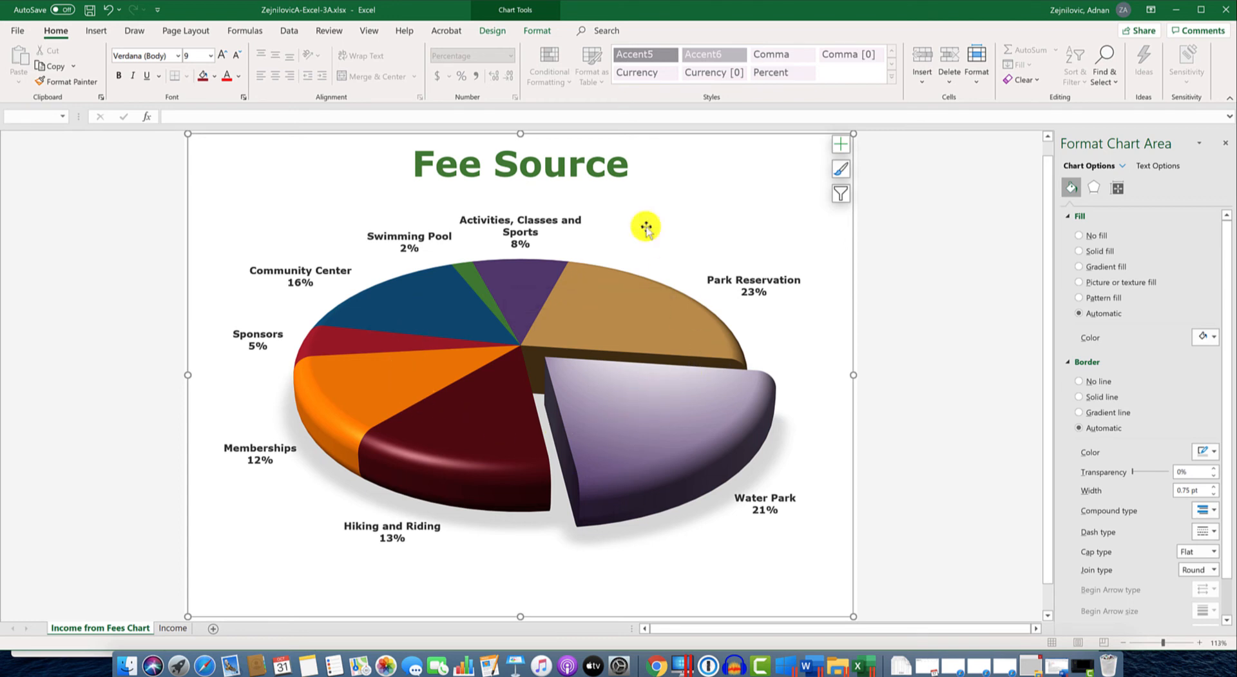
{"action": "mouse_move", "coordinate": [749, 374]}
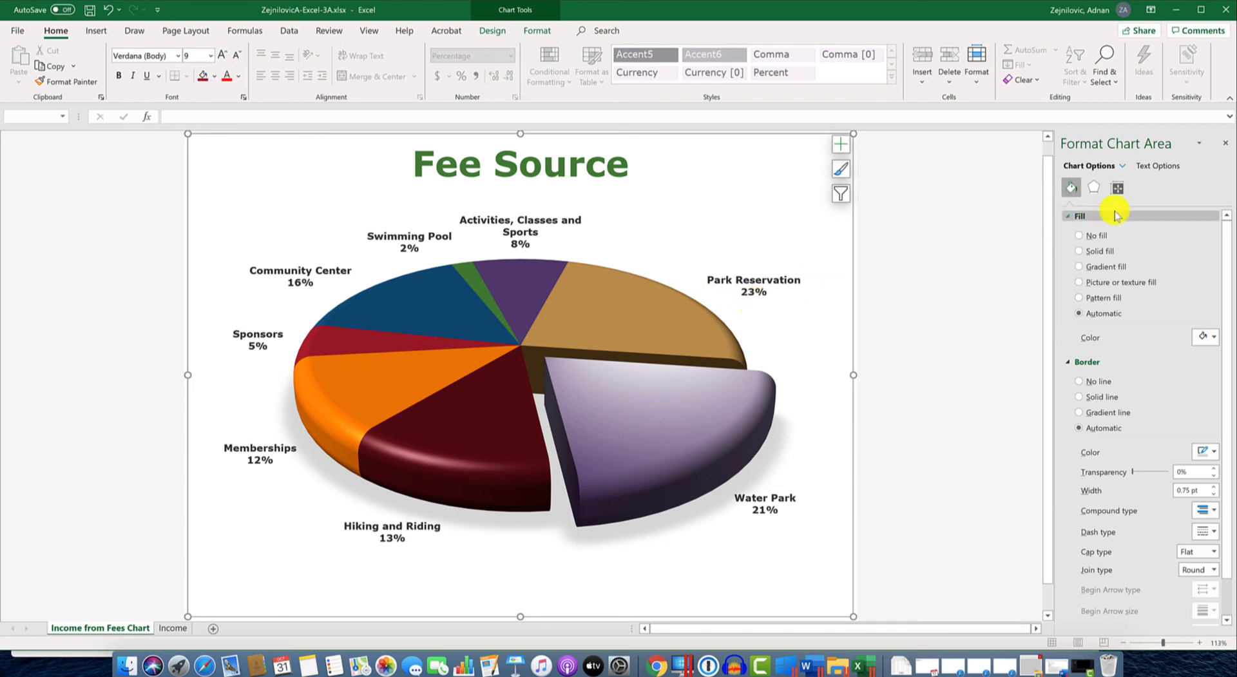
{"action": "left_click", "coordinate": [1110, 267]}
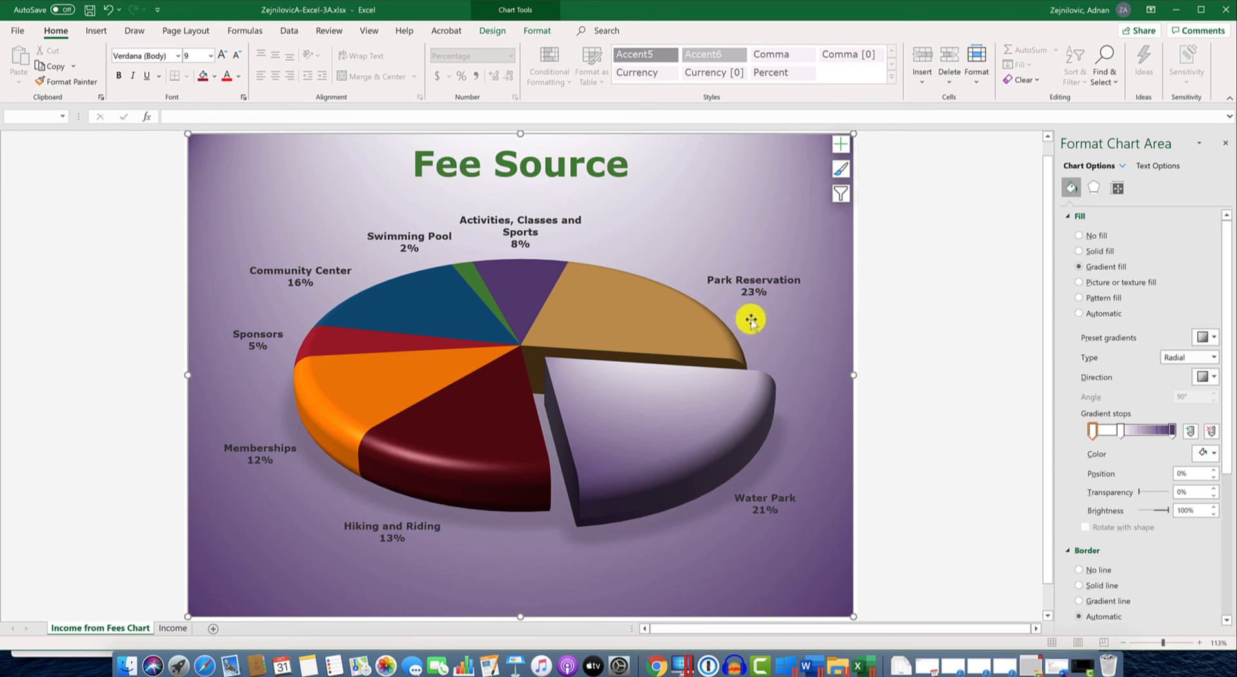
{"action": "left_click", "coordinate": [1202, 340]}
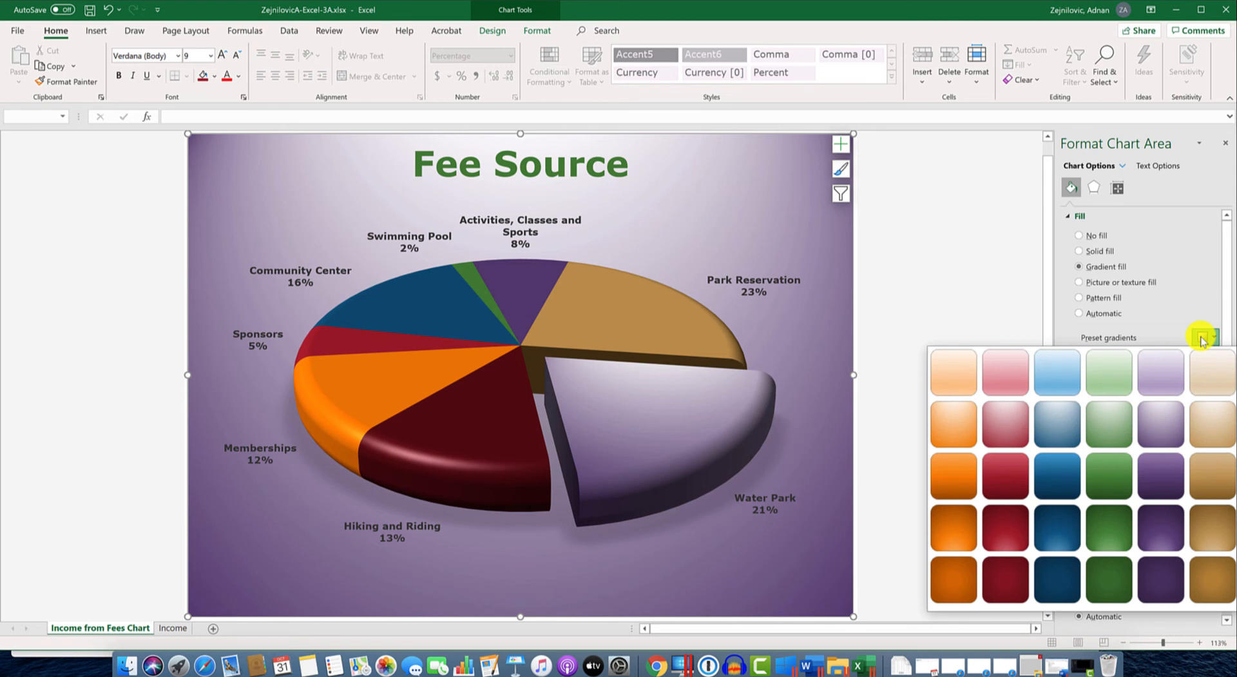
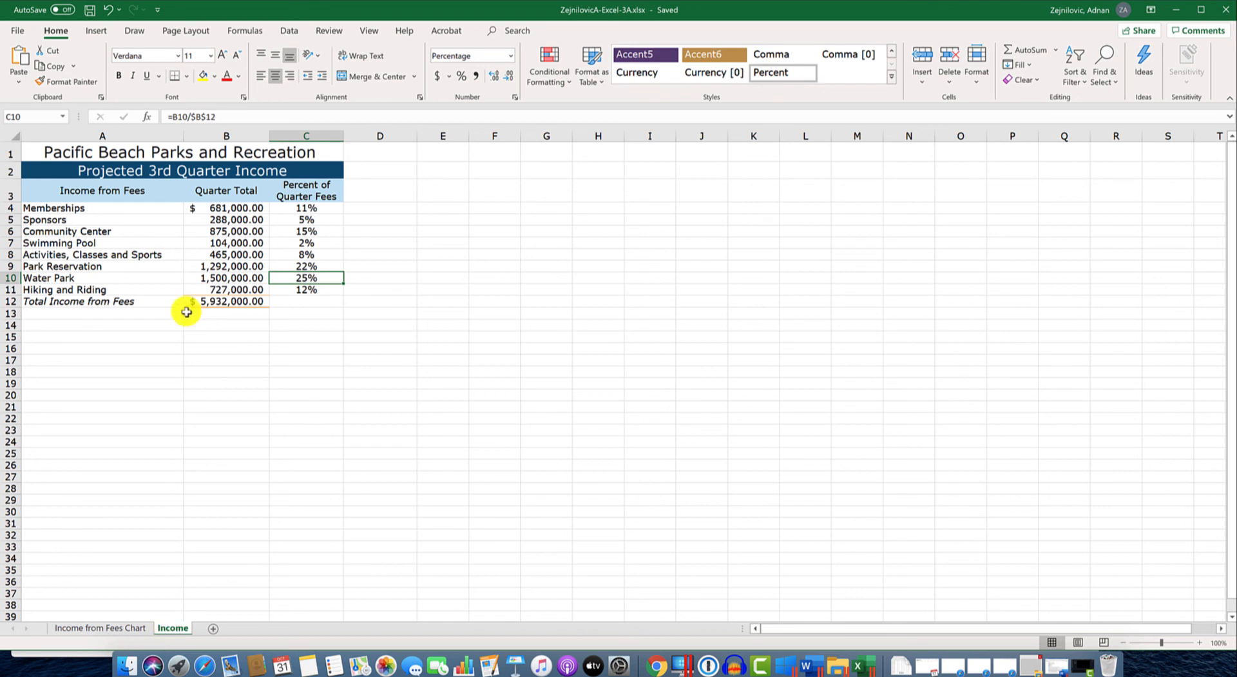
- Start Goal Seek on the Total Income from Fees in cell B12 with a target value of 6000000
{"action": "left_click", "coordinate": [291, 31]}
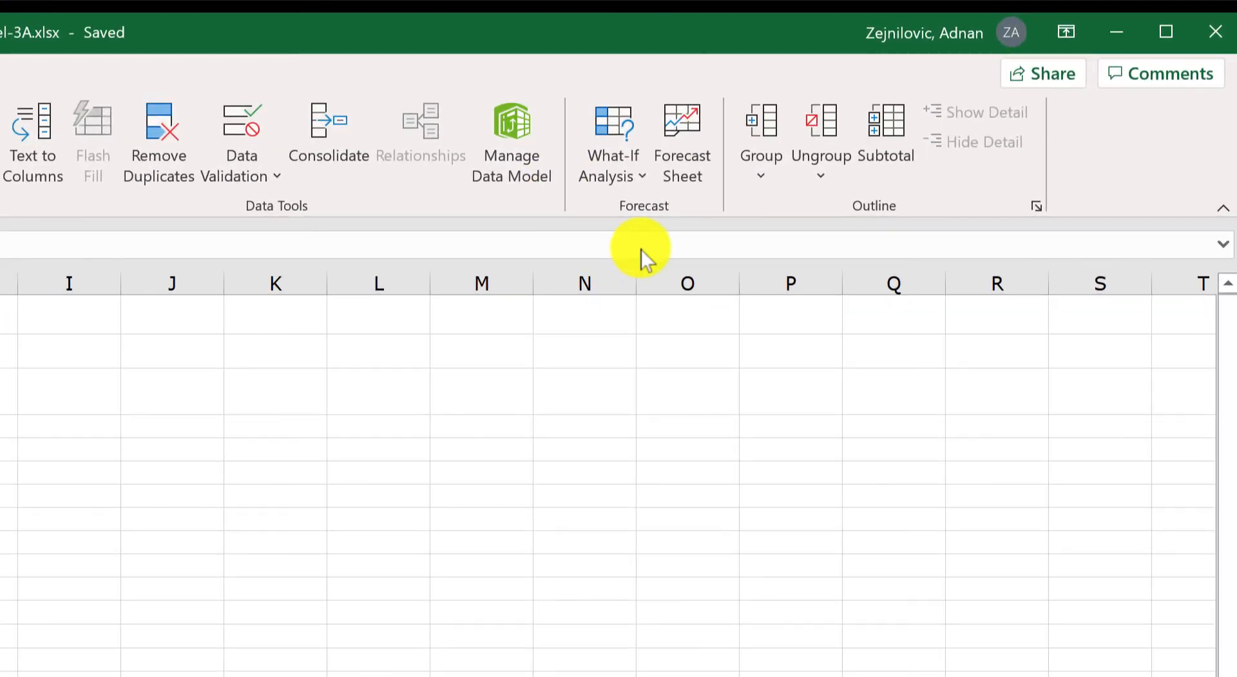
{"action": "left_click", "coordinate": [691, 173]}
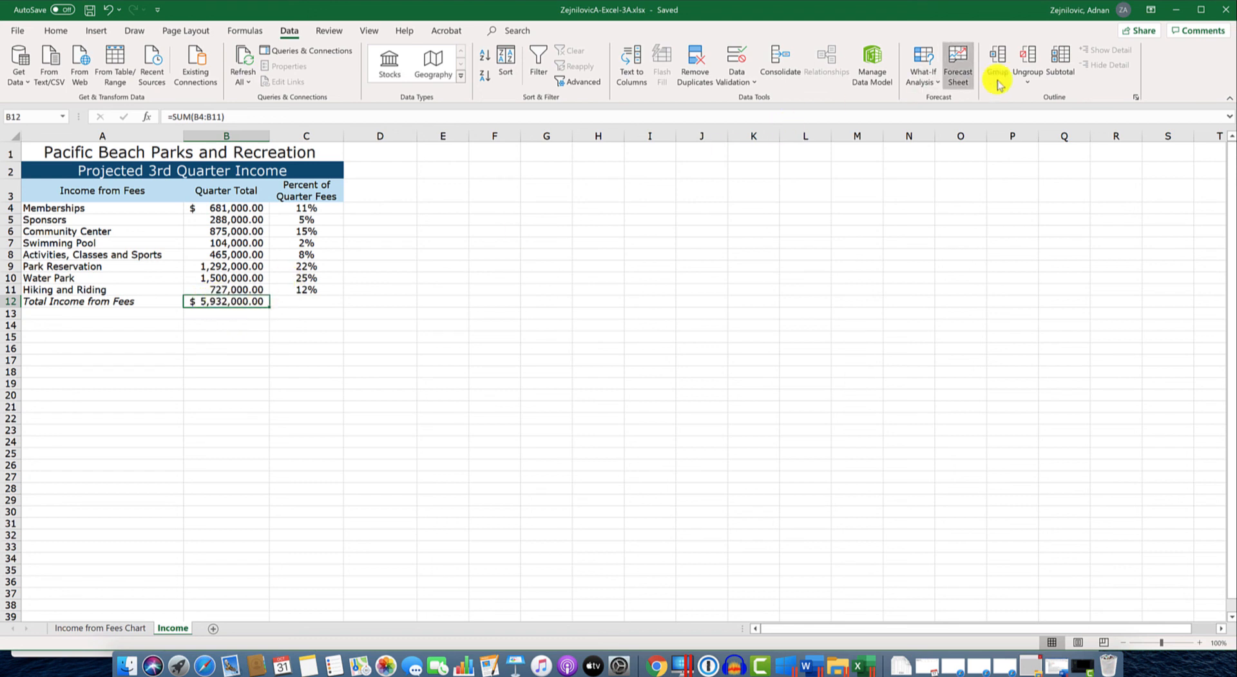
{"action": "left_click", "coordinate": [922, 62]}
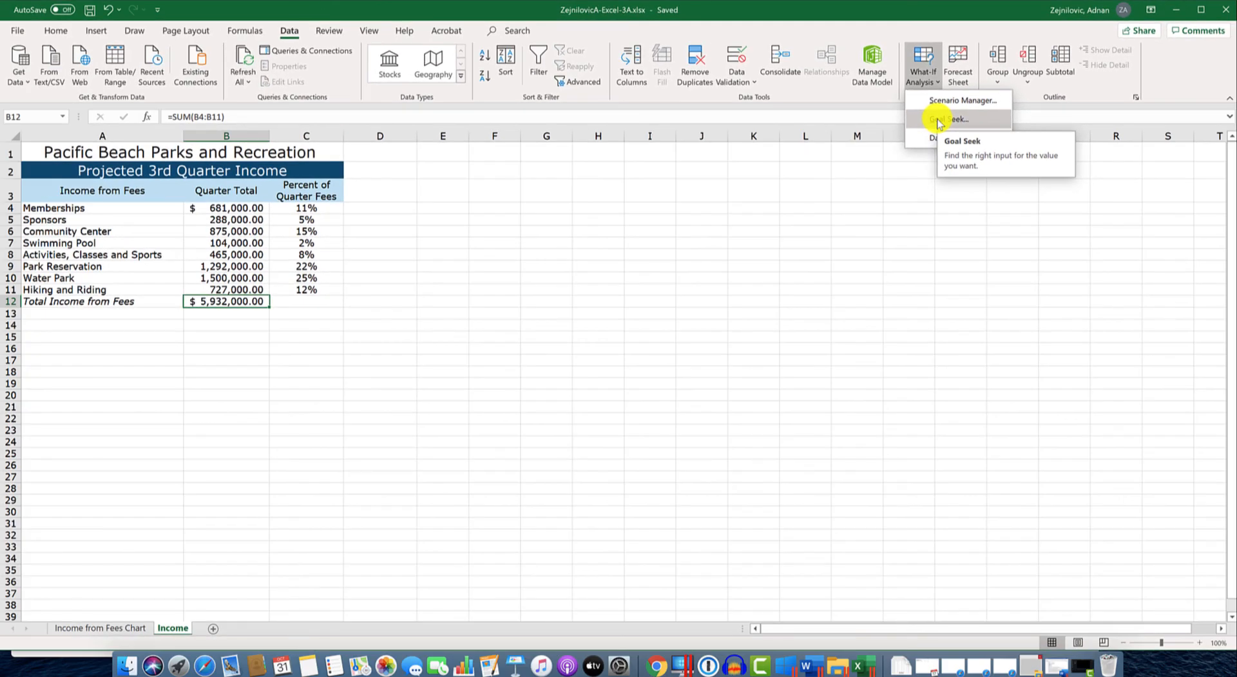
{"action": "left_click", "coordinate": [938, 121]}
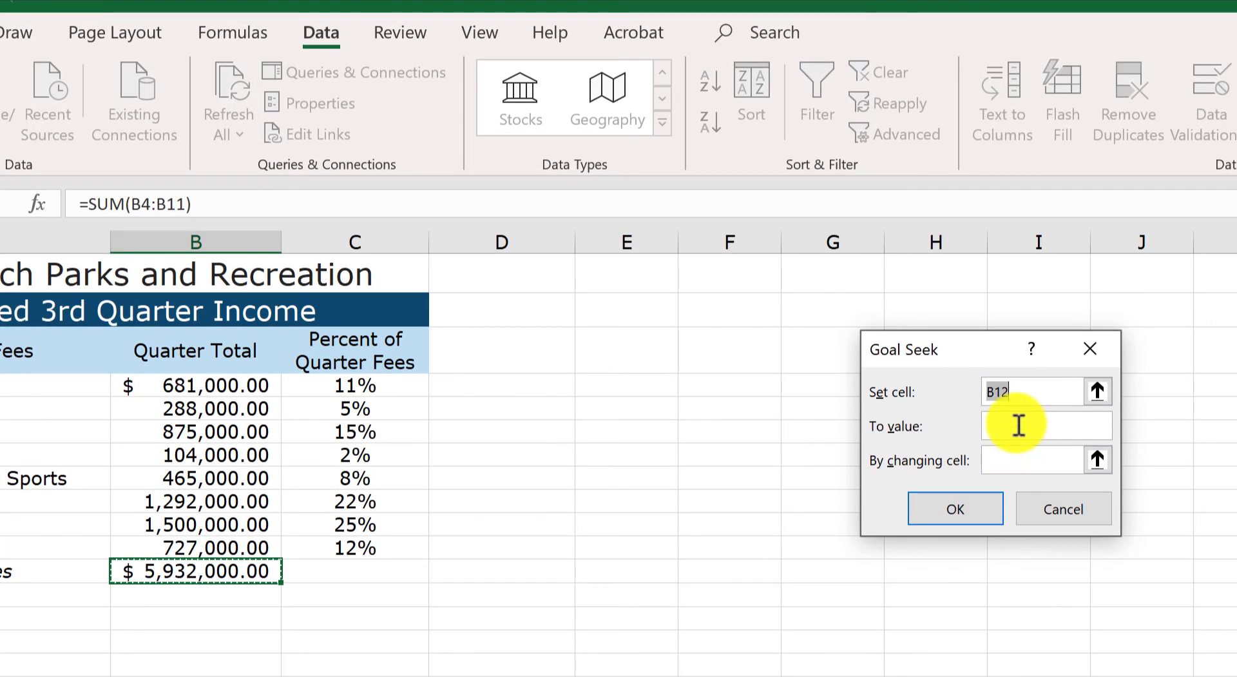
{"action": "left_click", "coordinate": [640, 228]}
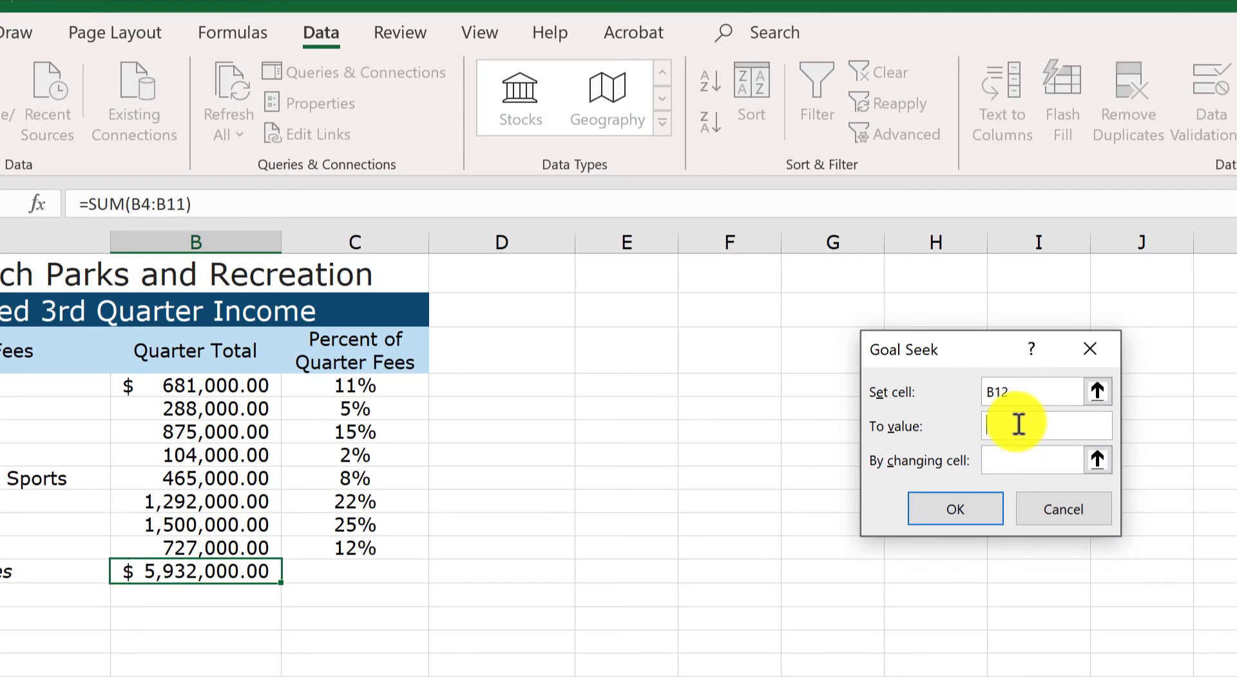
{"action": "type", "text": "6000000"}
- Run Goal Seek by changing the Swimming Pool total in B7, keep the solution and save the workbook
{"action": "left_click", "coordinate": [1097, 458]}
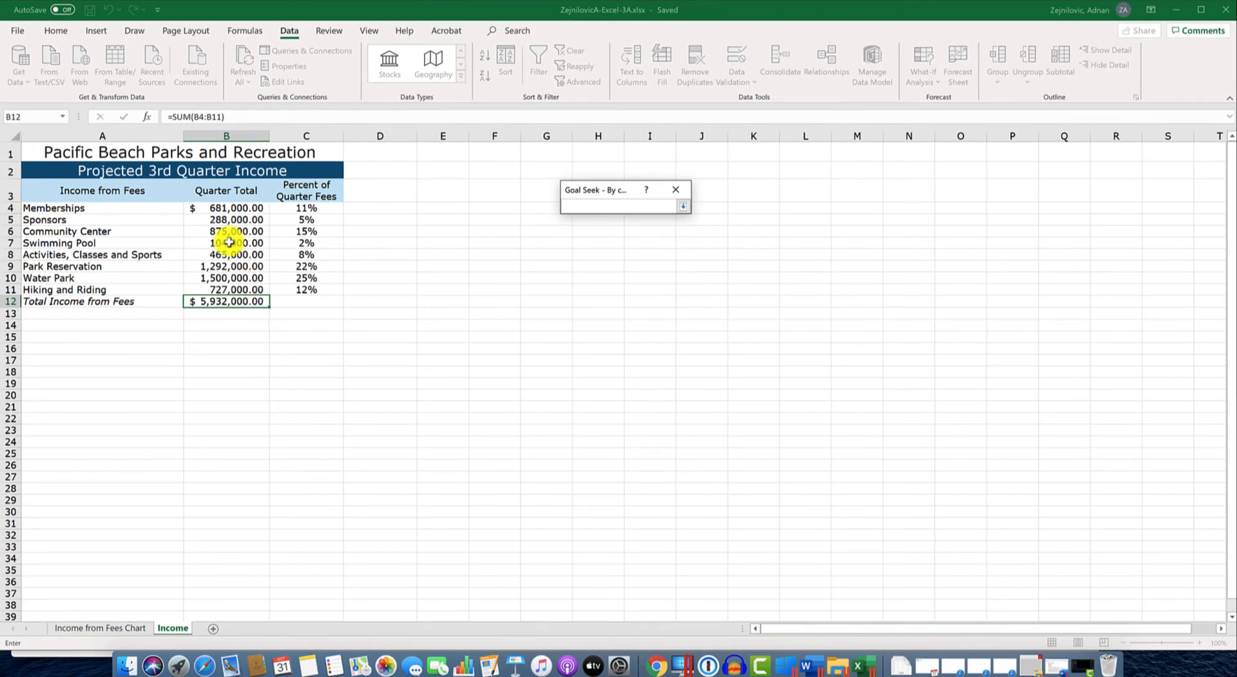
{"action": "left_click", "coordinate": [228, 242]}
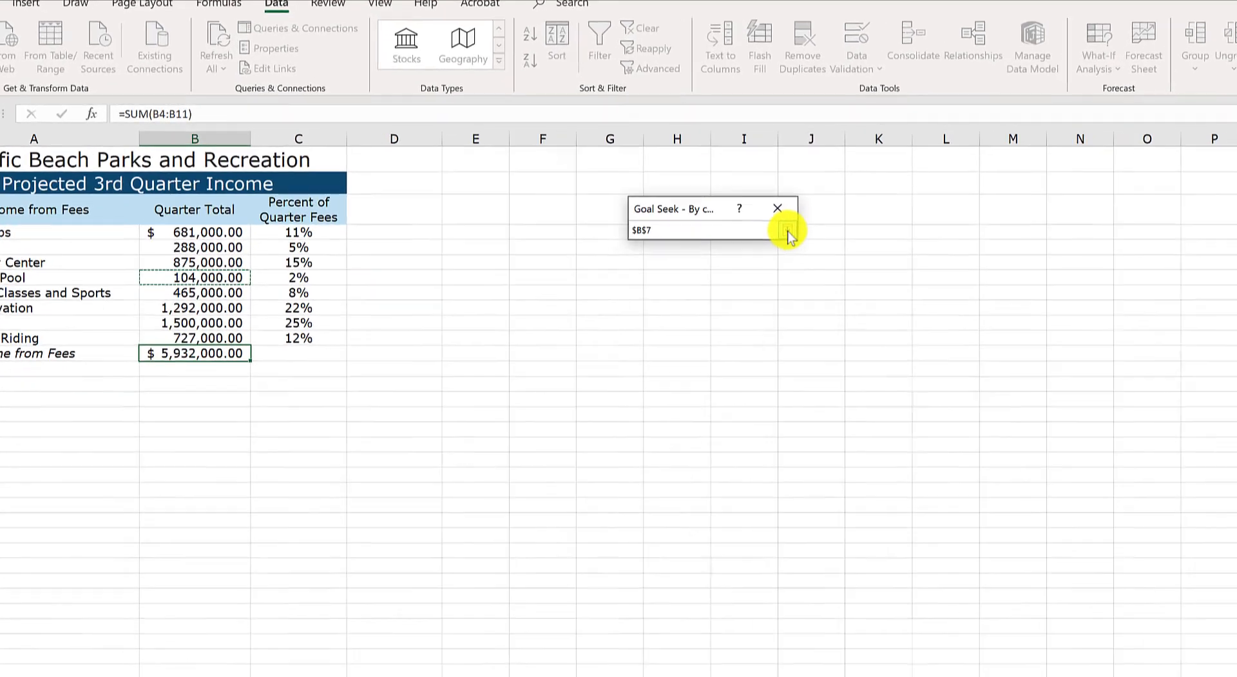
{"action": "left_click", "coordinate": [682, 206]}
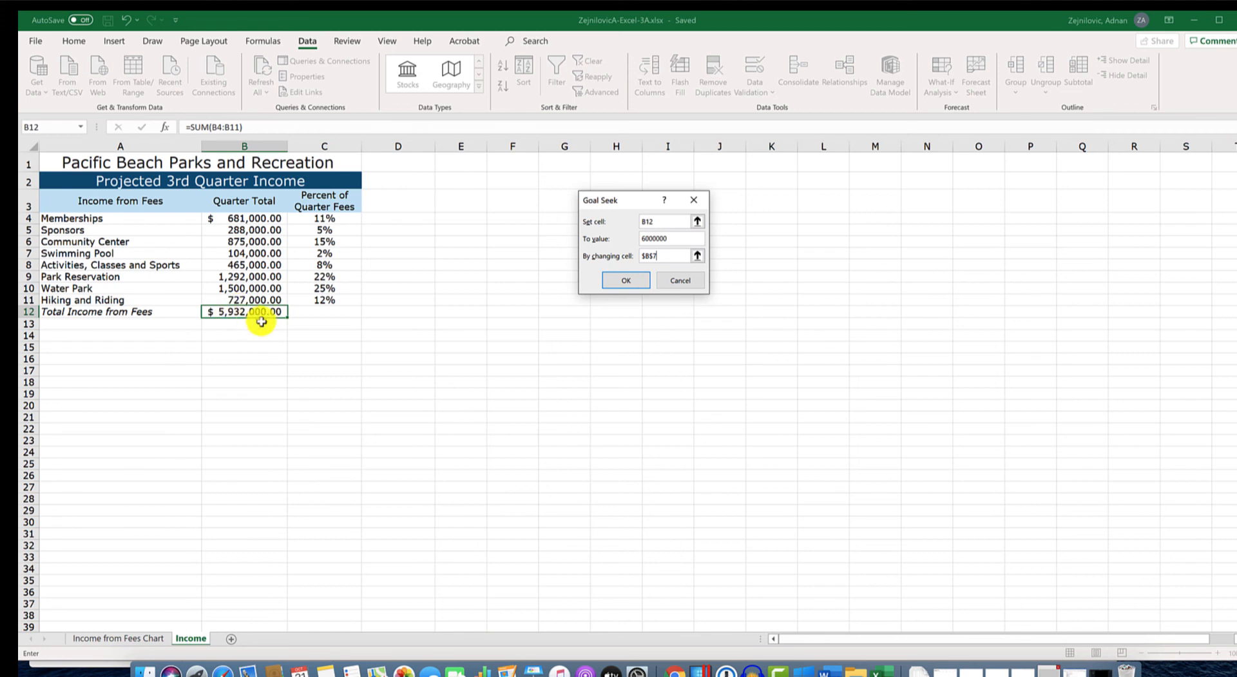
{"action": "left_click", "coordinate": [623, 282]}
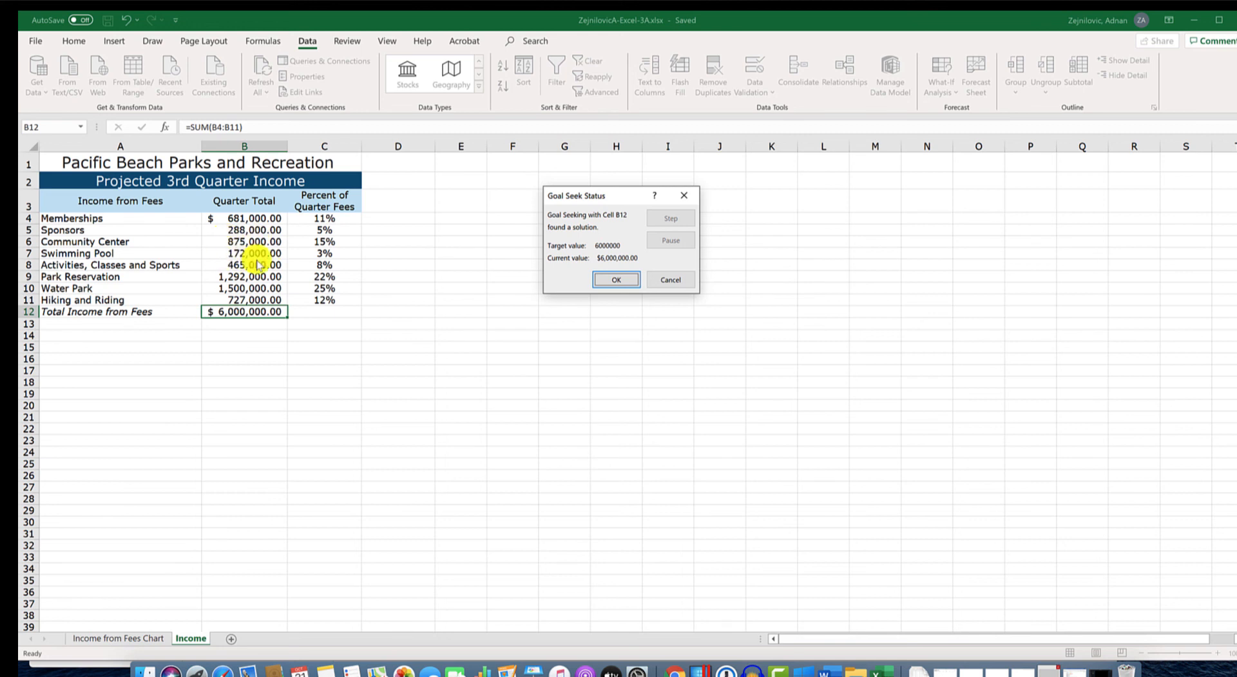
{"action": "left_click", "coordinate": [614, 281]}
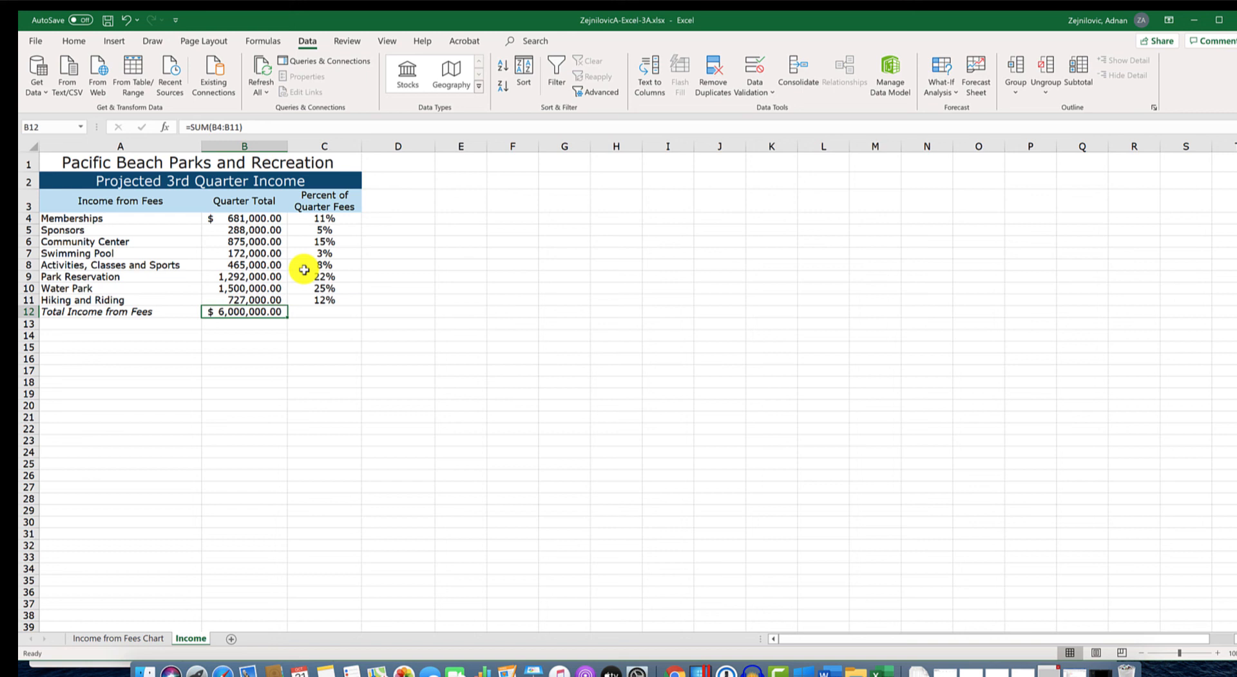
{"action": "left_click", "coordinate": [248, 255]}
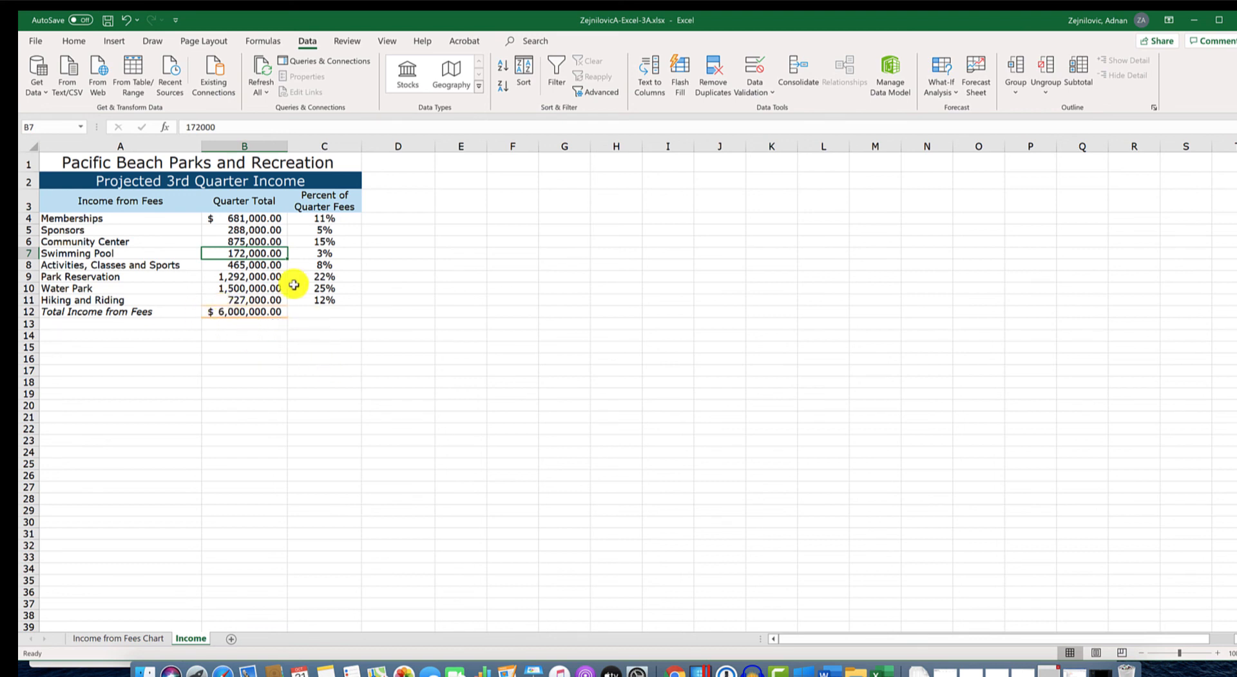
{"action": "left_click", "coordinate": [108, 20]}
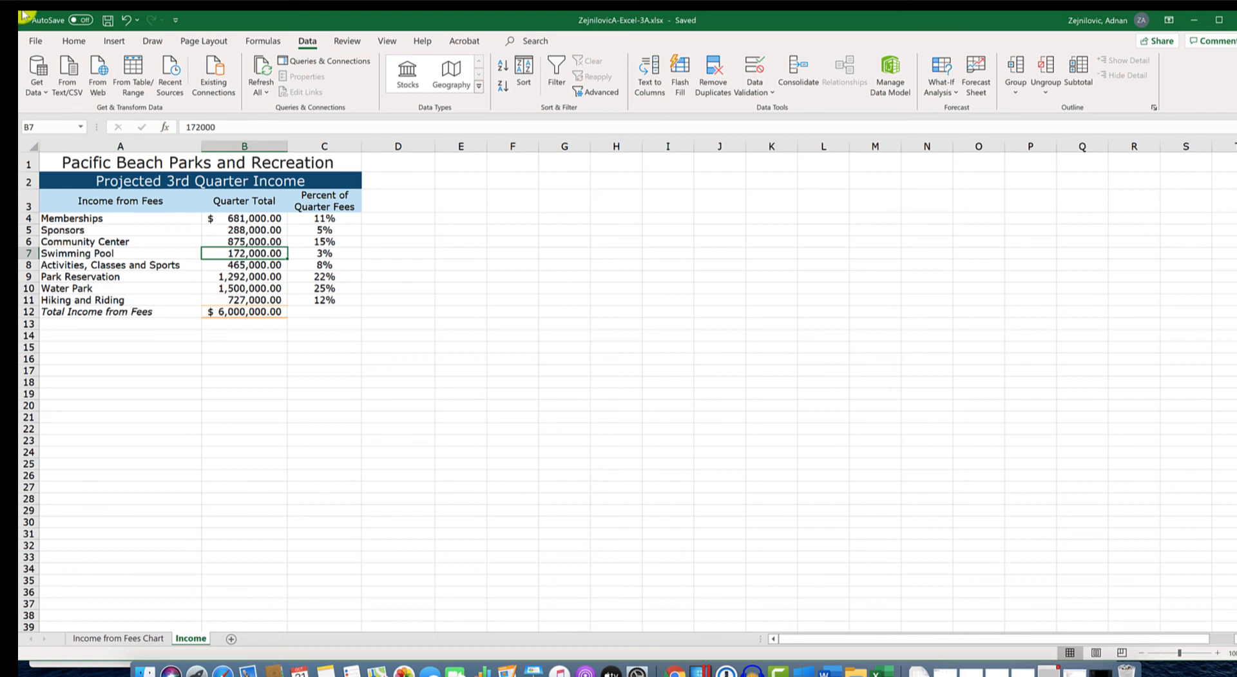
- In the workbook's properties, set the title to "CGS1060-Chapter3A" and the tags to "Pie Chart, what if analysis"
{"action": "left_click", "coordinate": [35, 41]}
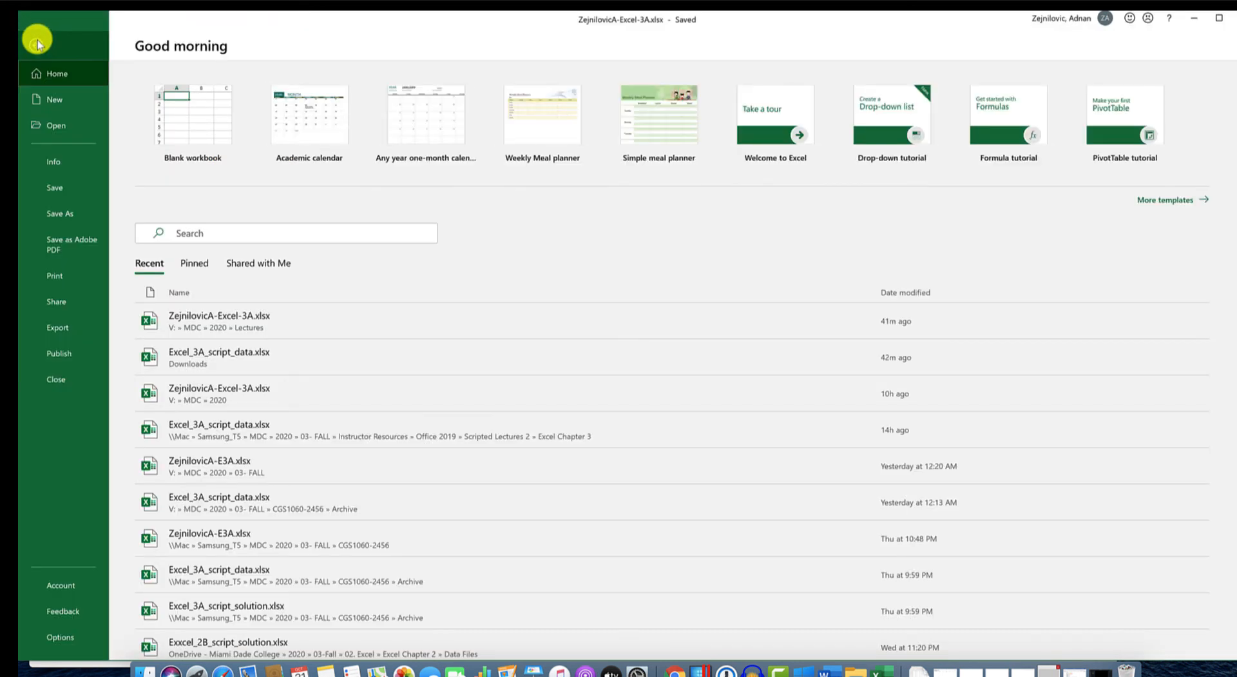
{"action": "left_click", "coordinate": [56, 168]}
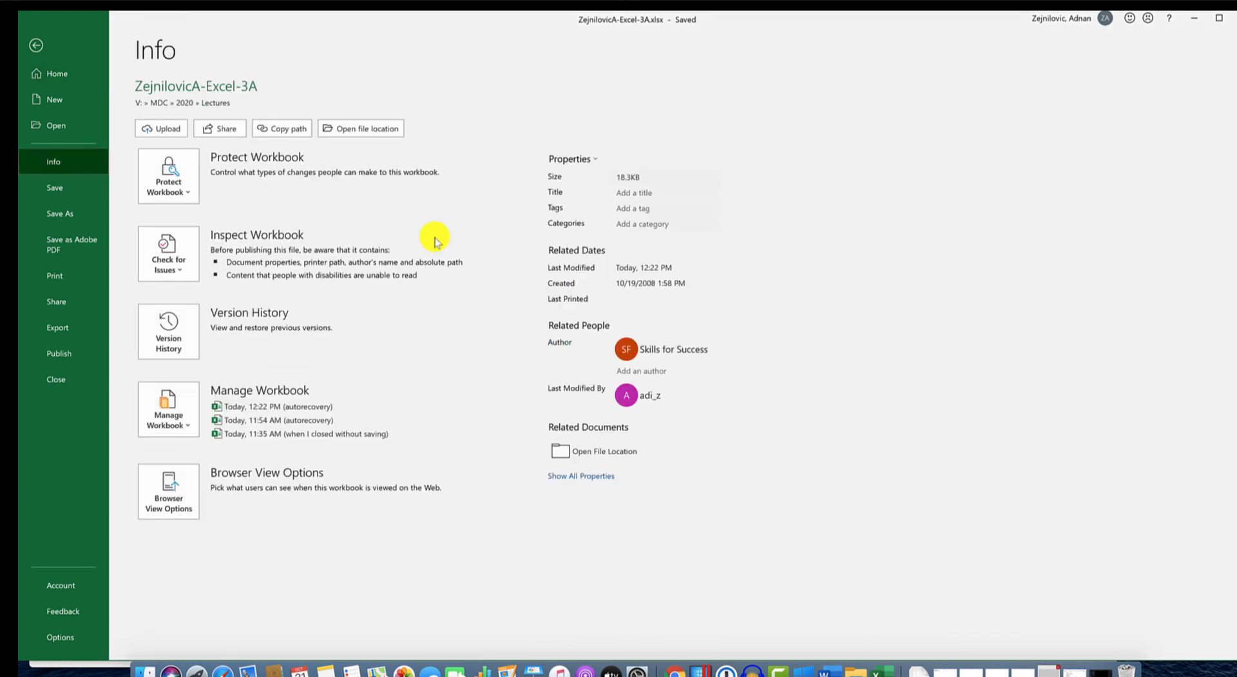
{"action": "left_click", "coordinate": [607, 184]}
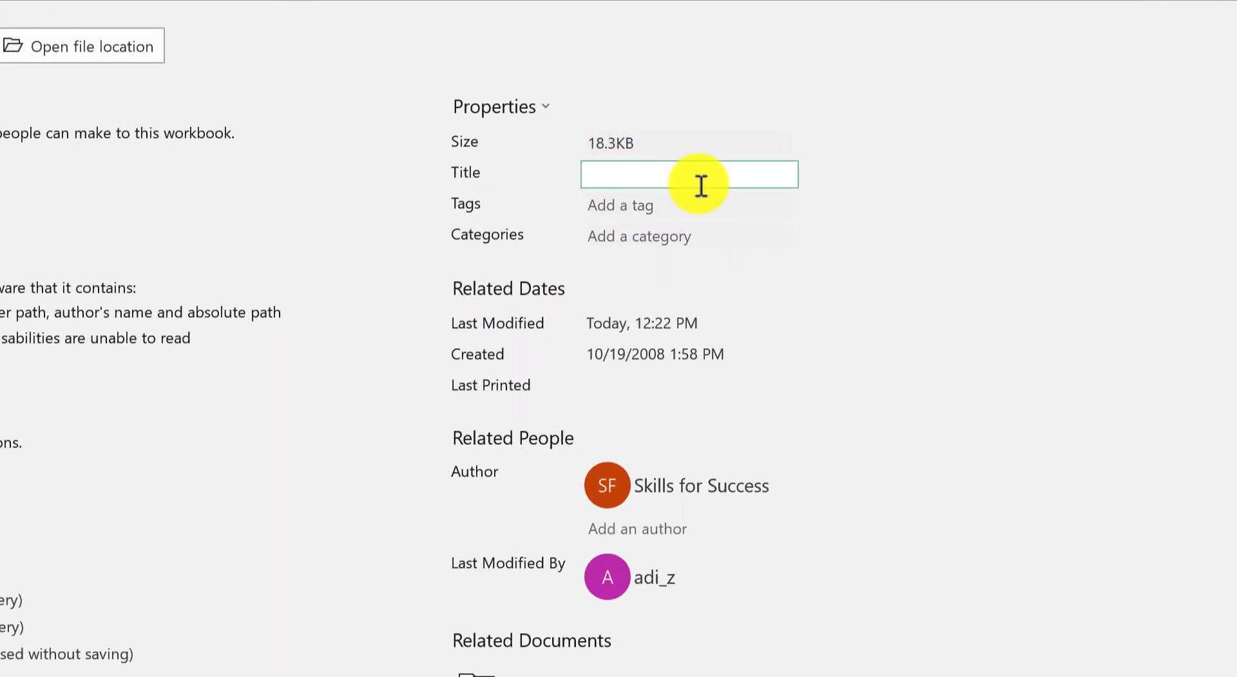
{"action": "type", "text": "CGS1060-Chapter3A"}
{"action": "left_click", "coordinate": [602, 206]}
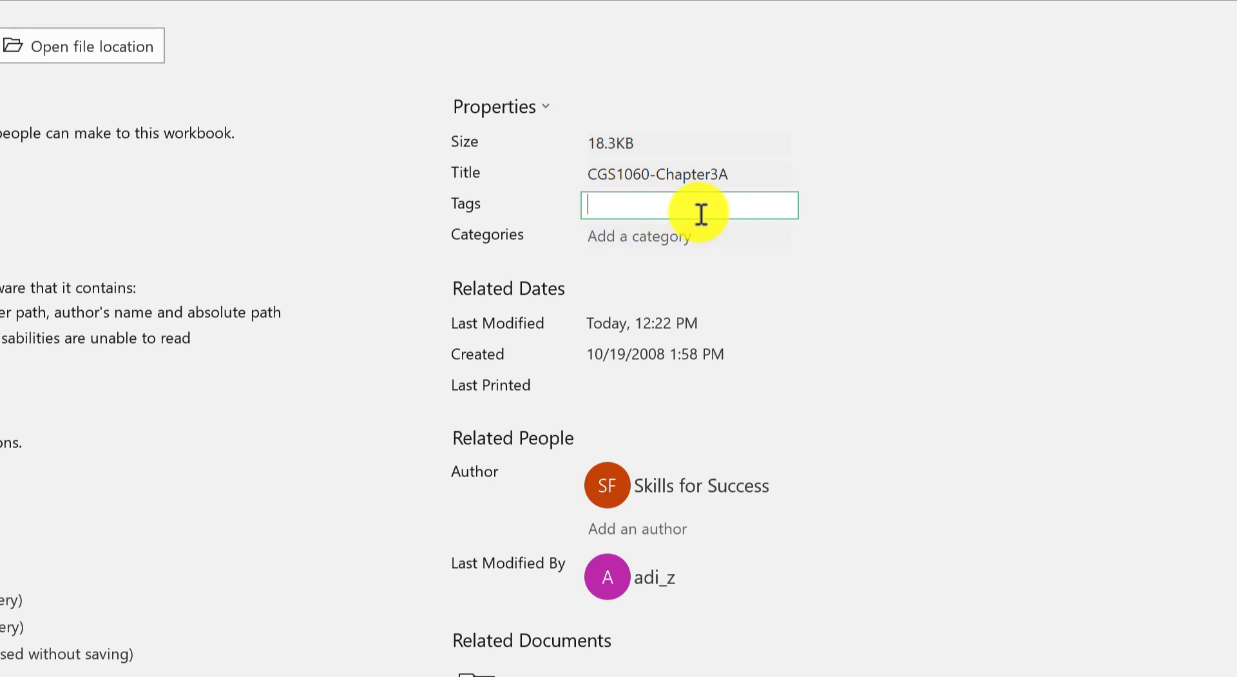
{"action": "type", "text": "Pie Chart, what if analysis"}
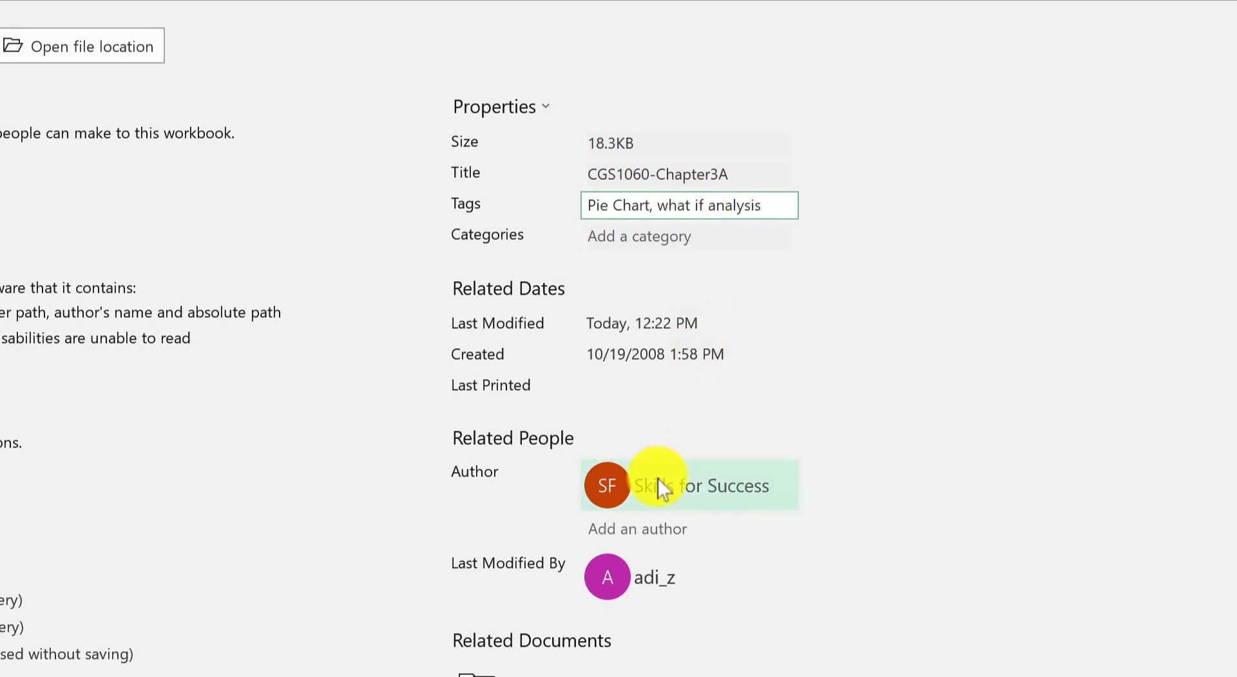
- Add the author's full name as an additional author in the workbook's properties and return to the Income sheet
{"action": "left_click", "coordinate": [620, 529]}
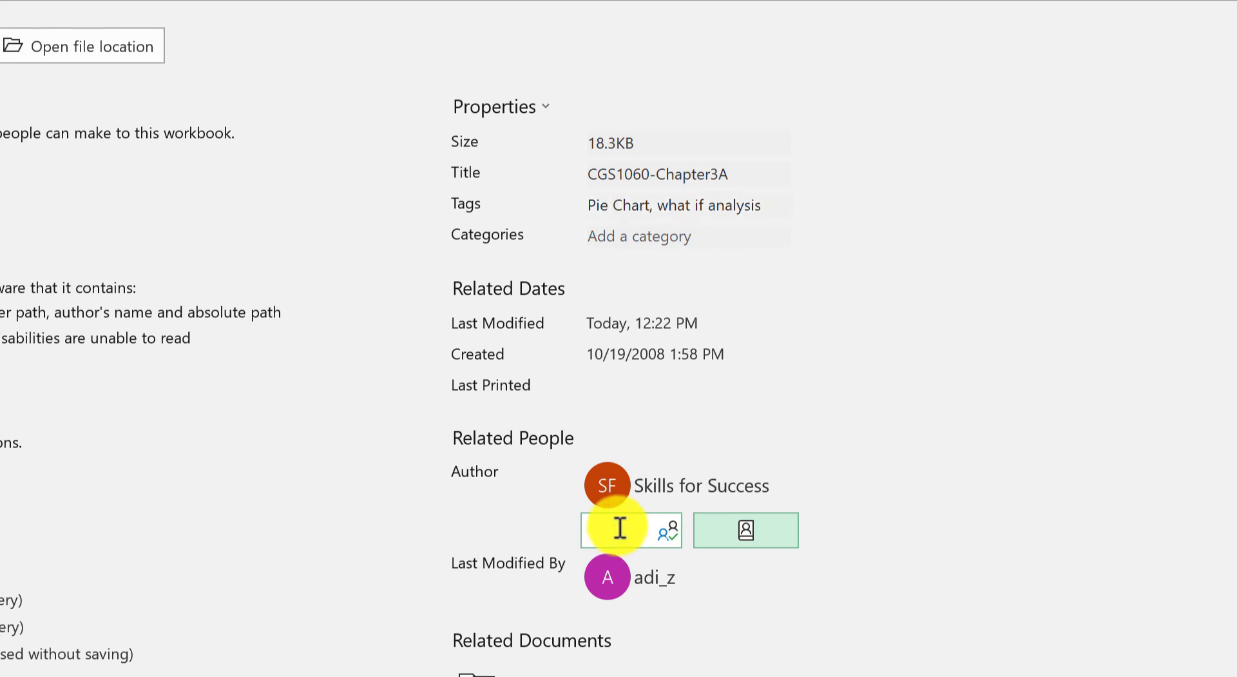
{"action": "type", "text": "Adi Zejni"}
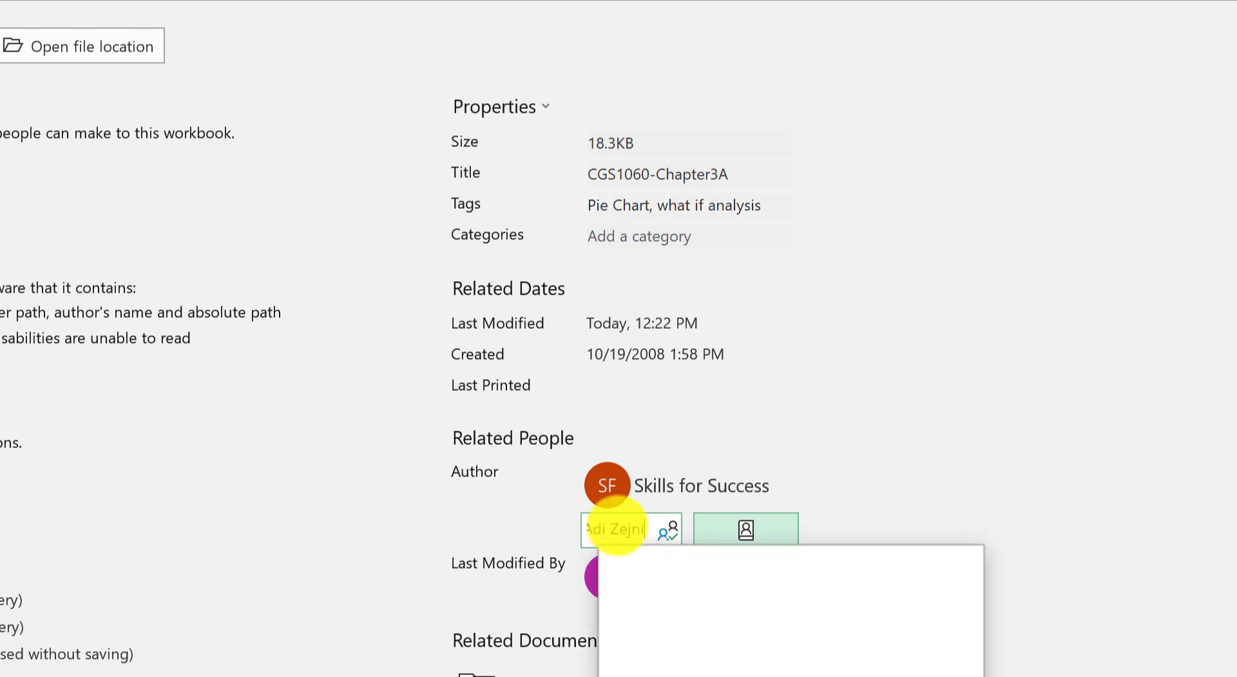
{"action": "type", "text": "lovic"}
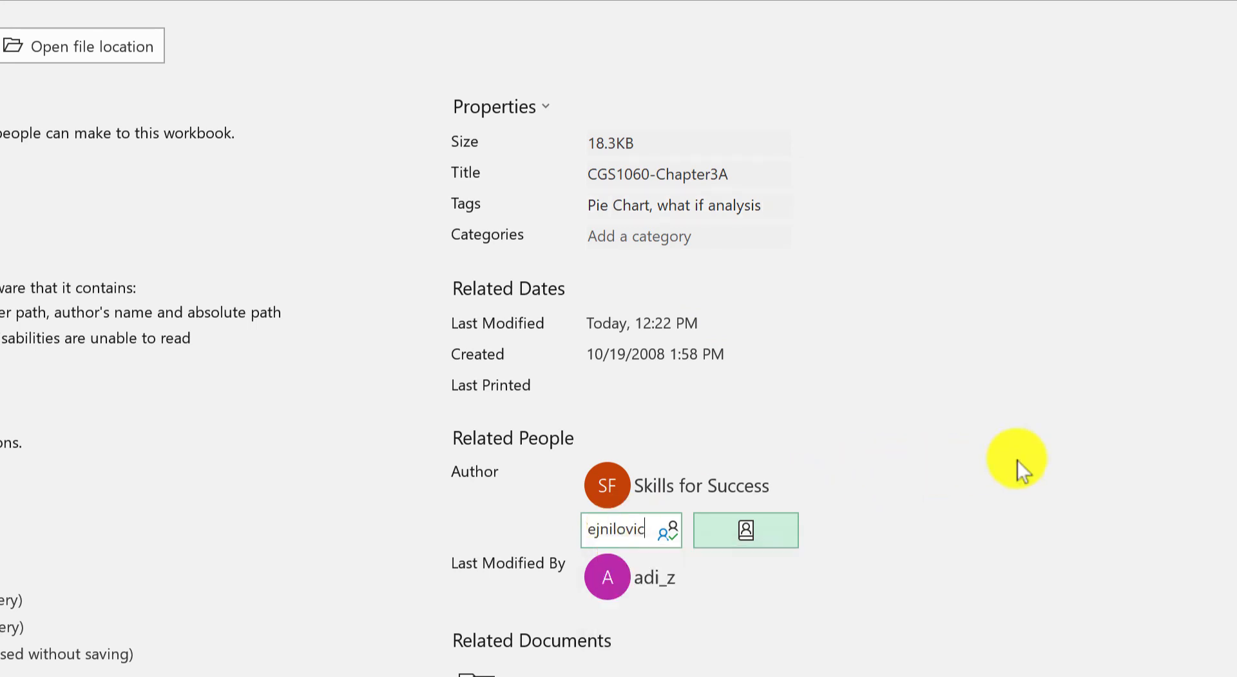
{"action": "key", "text": "Return"}
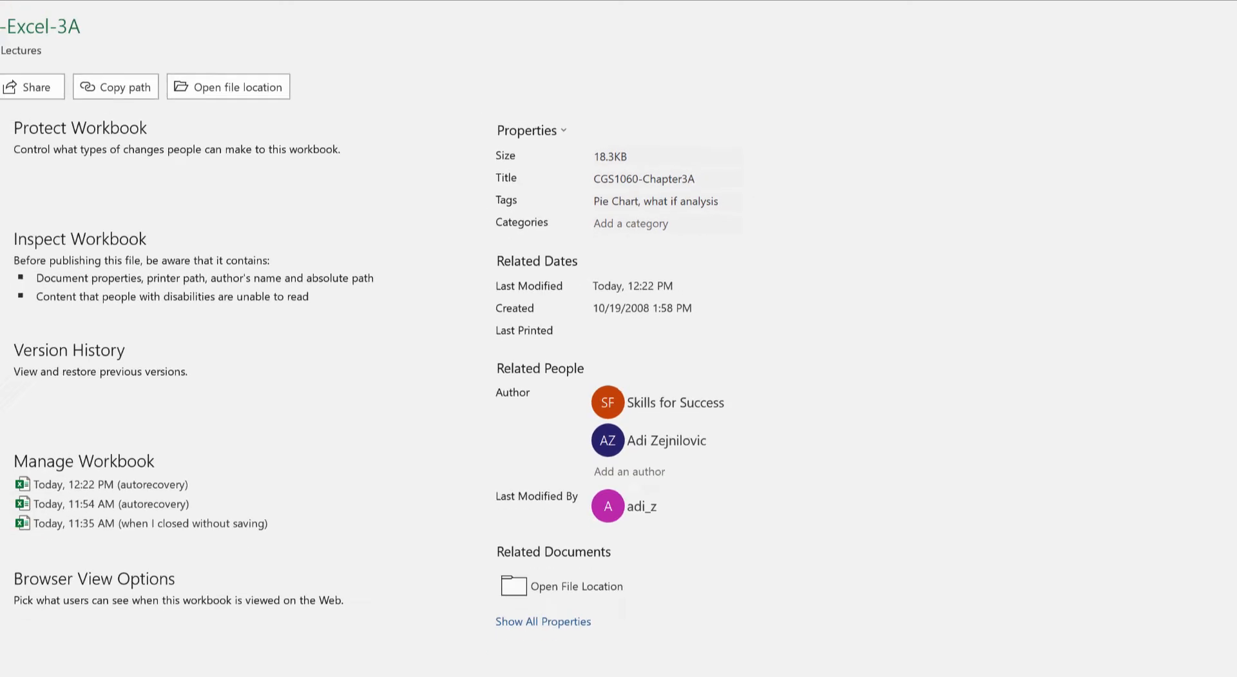
{"action": "left_click", "coordinate": [38, 176]}
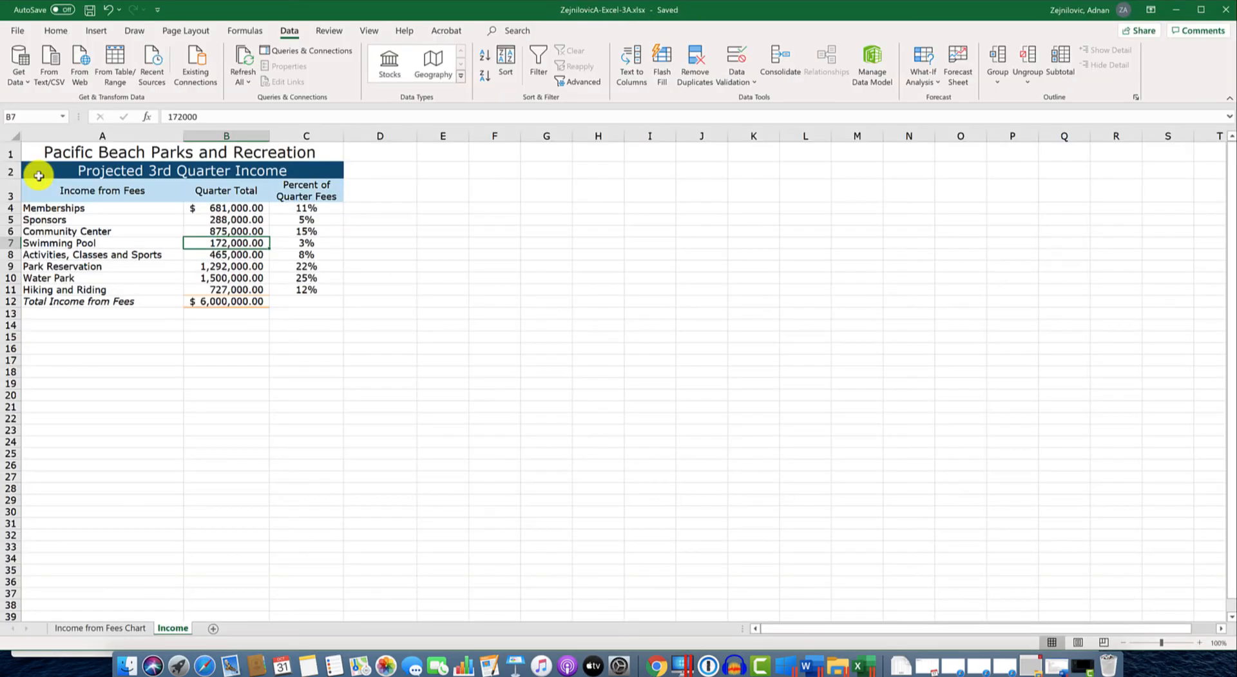